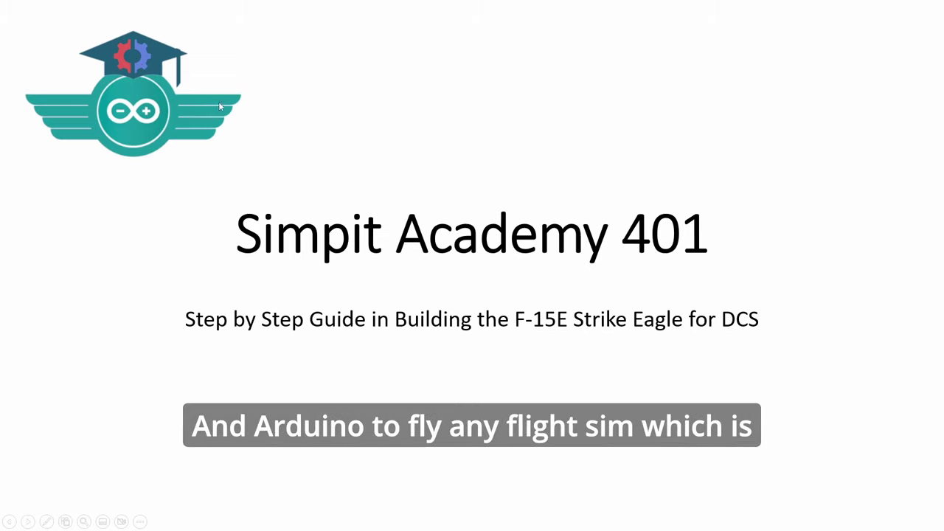
# Build the course list (FreeCAD, Left, Right, Front Console, Optional Parts), then advance to Disclaimer
pyautogui.click(169, 112)
pyautogui.click(169, 111)
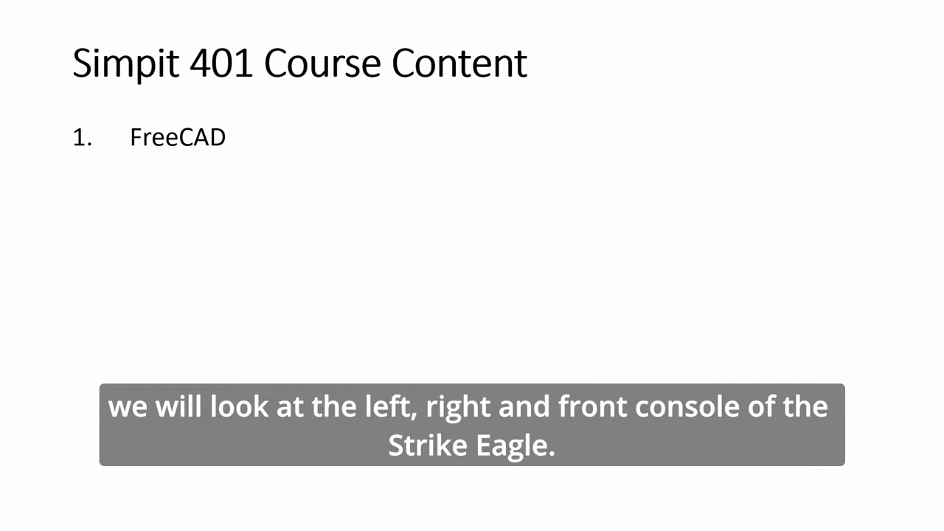
pyautogui.click(345, 108)
pyautogui.press('Right')
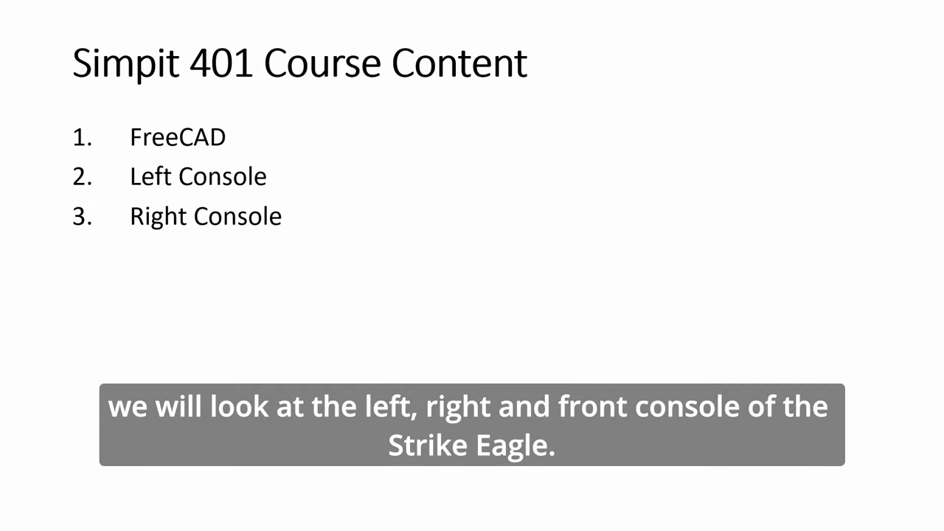
pyautogui.press('Right')
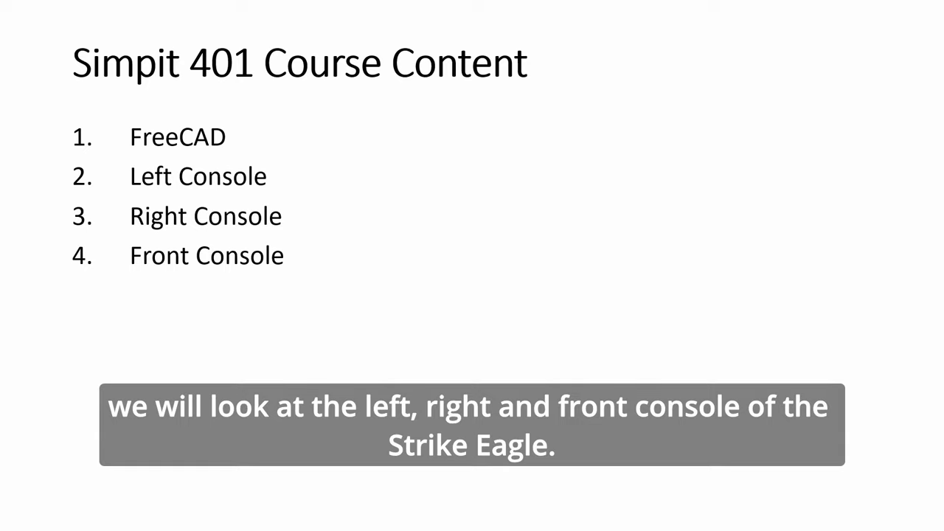
pyautogui.press('Right')
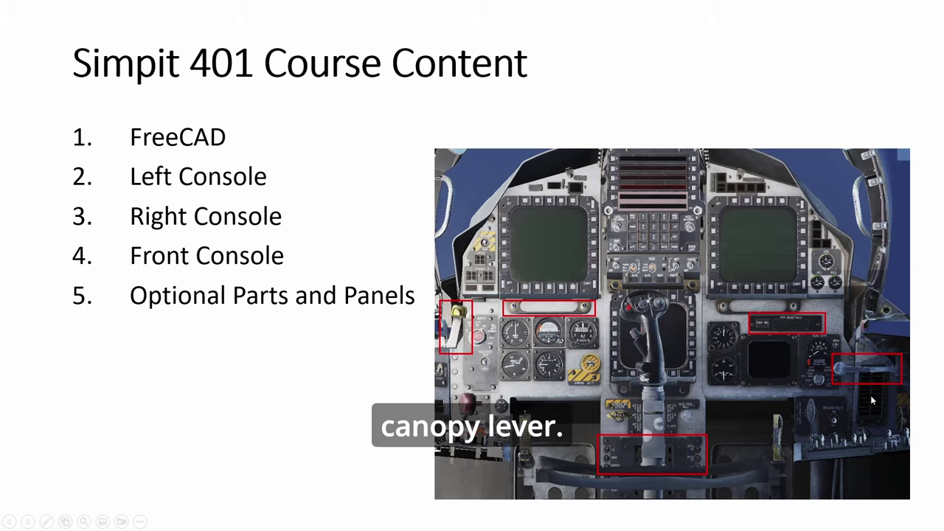
pyautogui.click(913, 416)
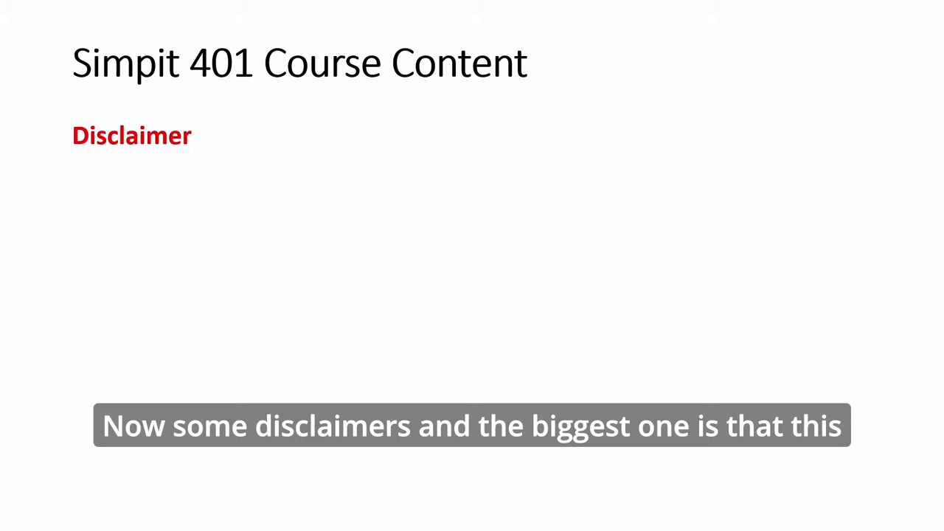
# Reveal the 'quick and dirty way' and embossed/printed text points, then the 1X box
pyautogui.press('Right')
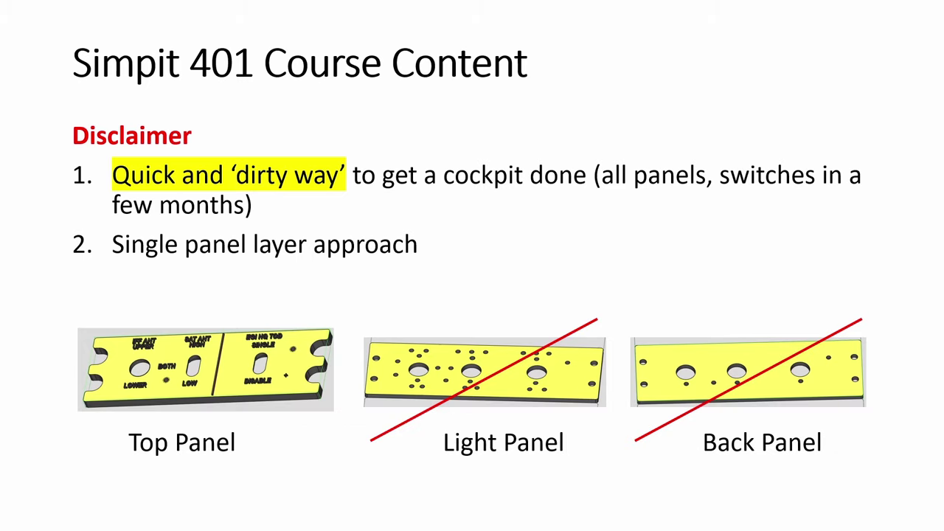
pyautogui.press('Right')
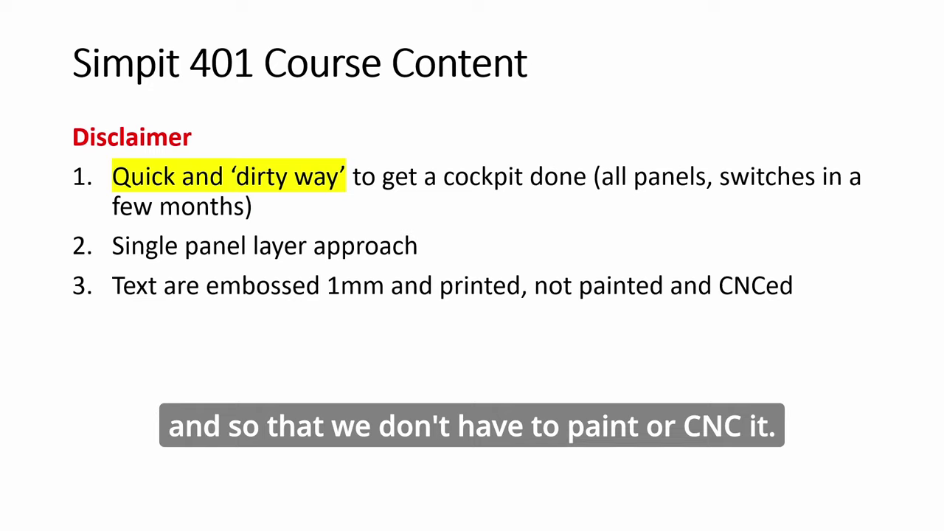
pyautogui.press('Right')
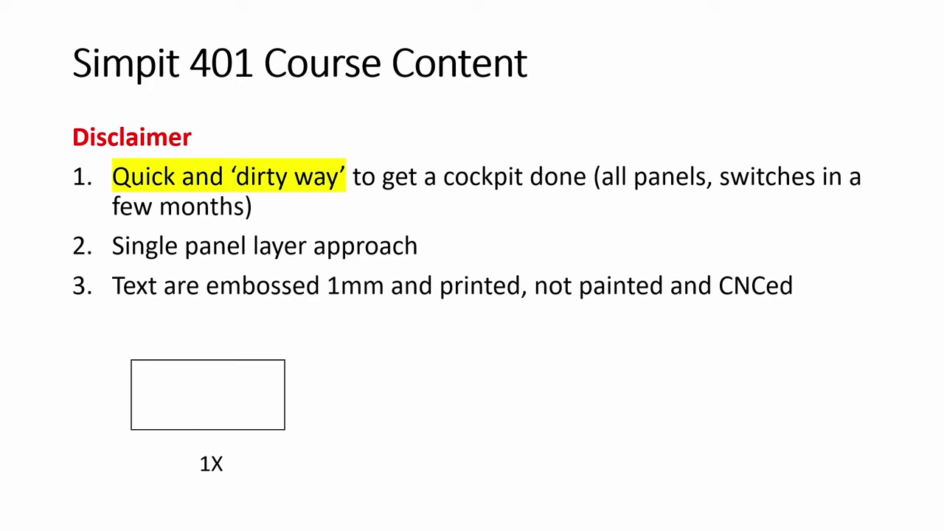
# Show the 2X box, the struck-out CNC TEXT method, the paint-pen photos, then the 5.75" width point
pyautogui.press('Right')
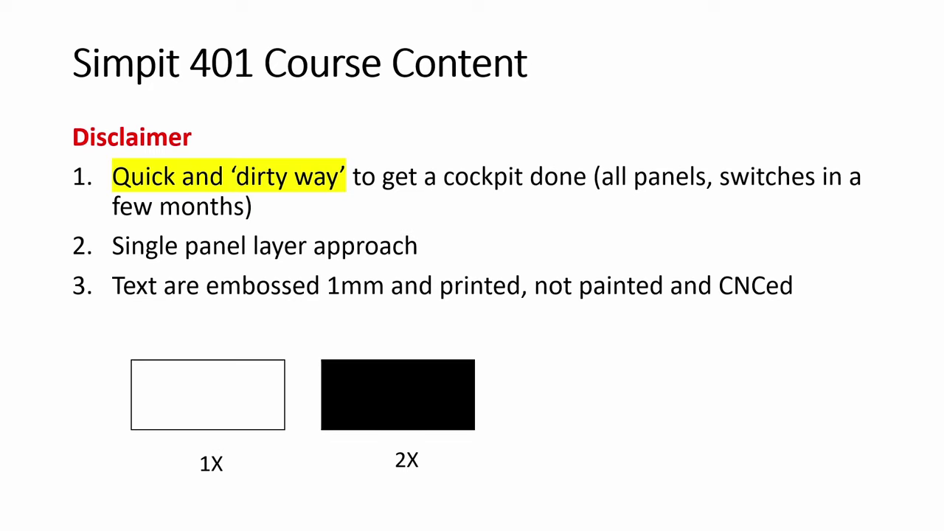
pyautogui.click(435, 398)
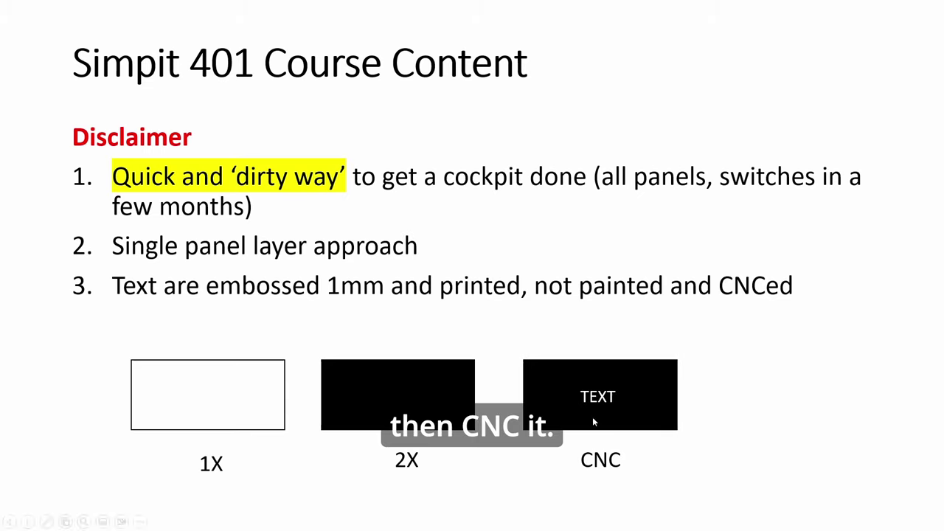
pyautogui.click(742, 420)
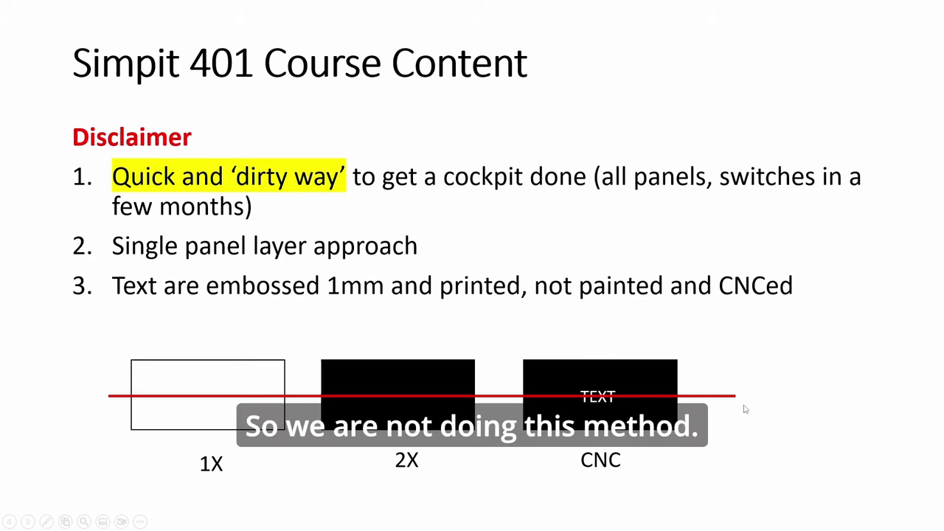
pyautogui.click(744, 419)
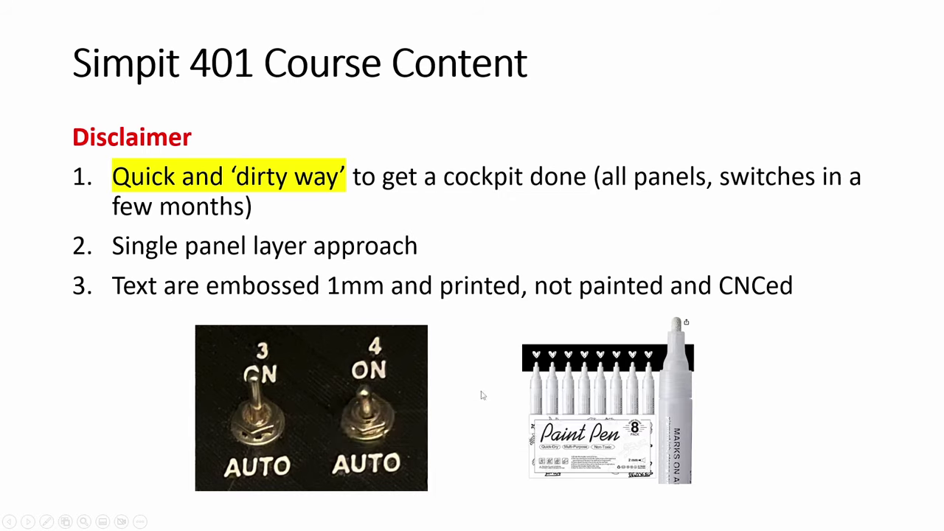
pyautogui.press('Right')
pyautogui.press('Right')
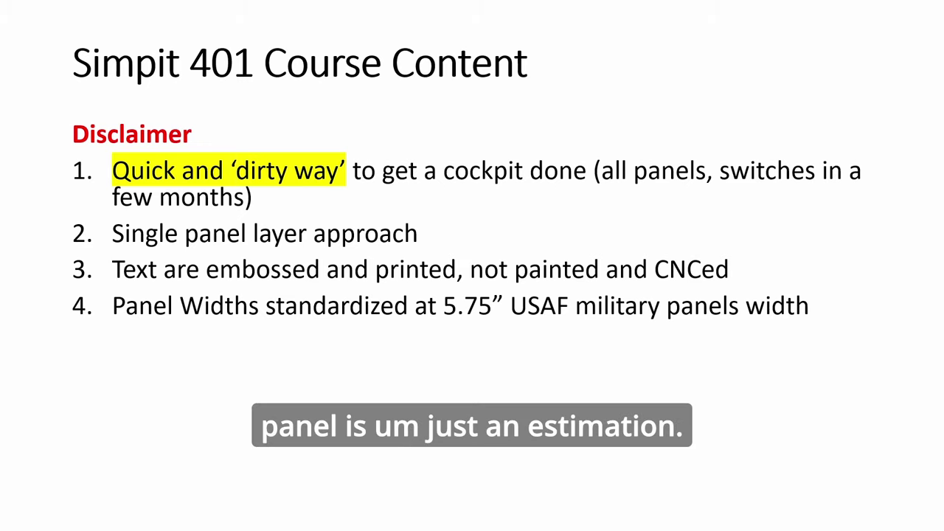
# Reveal points 5 and 6 on DZUS hole spacing and estimated dimensions, then advance to I. FreeCAD
pyautogui.press('Right')
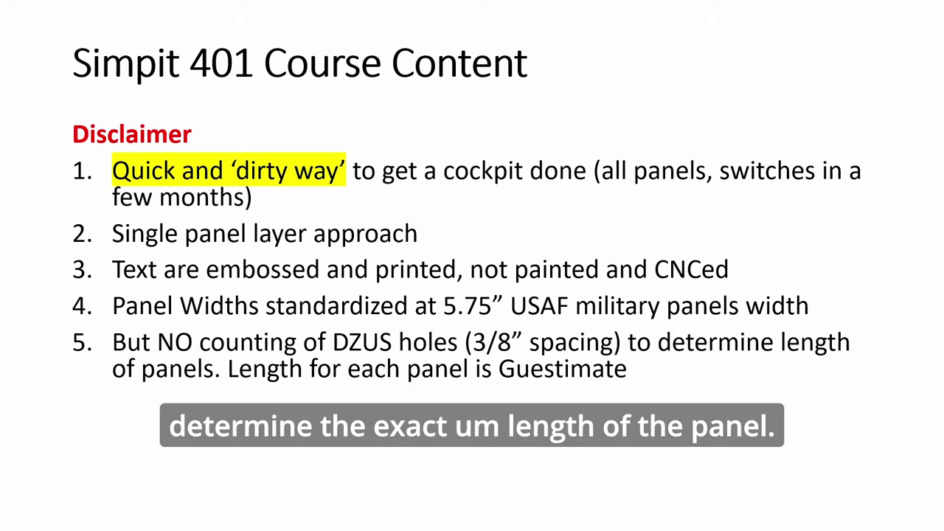
pyautogui.press('Right')
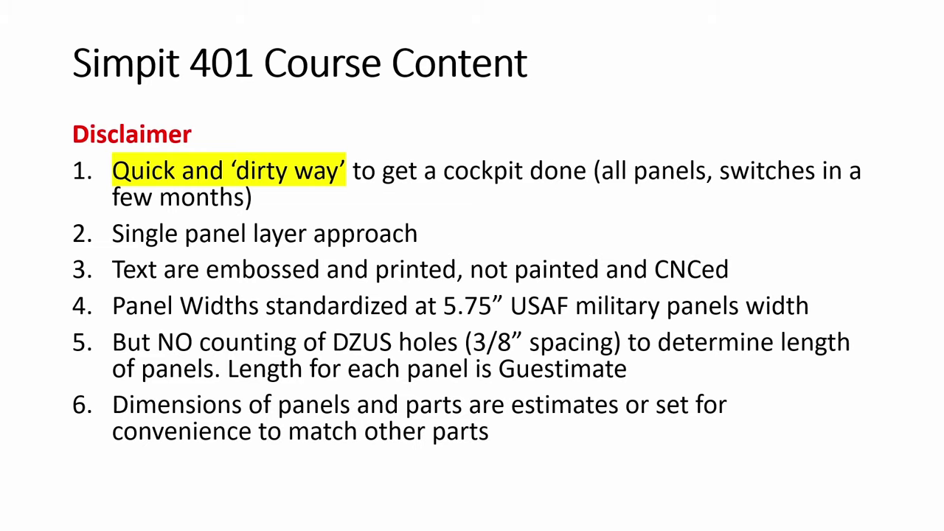
pyautogui.press('Right')
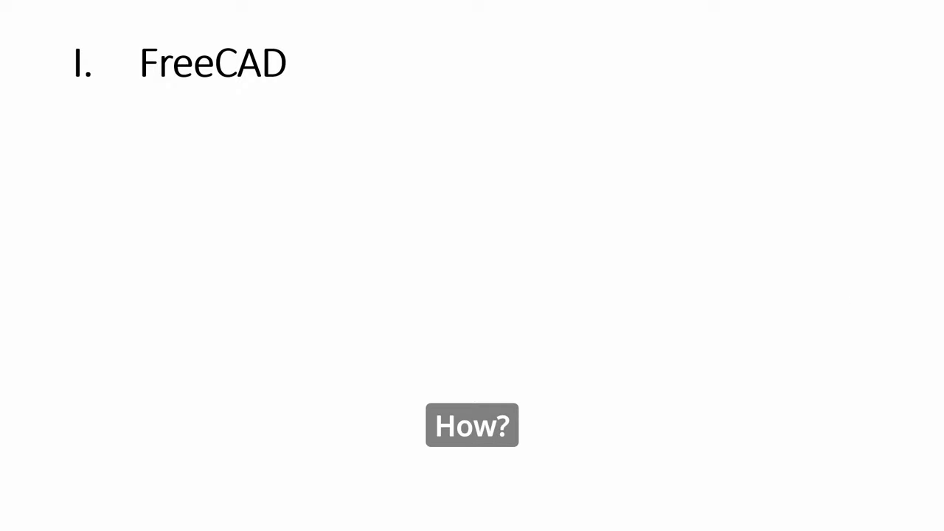
# Build the eight FreeCAD steps, from New Body and Sketch through modifying downloaded models
pyautogui.press('Right')
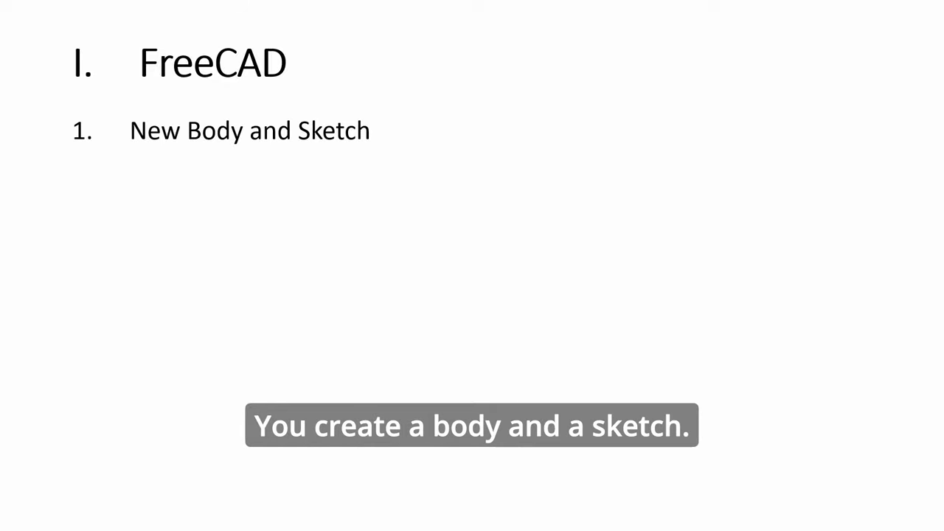
pyautogui.press('Right')
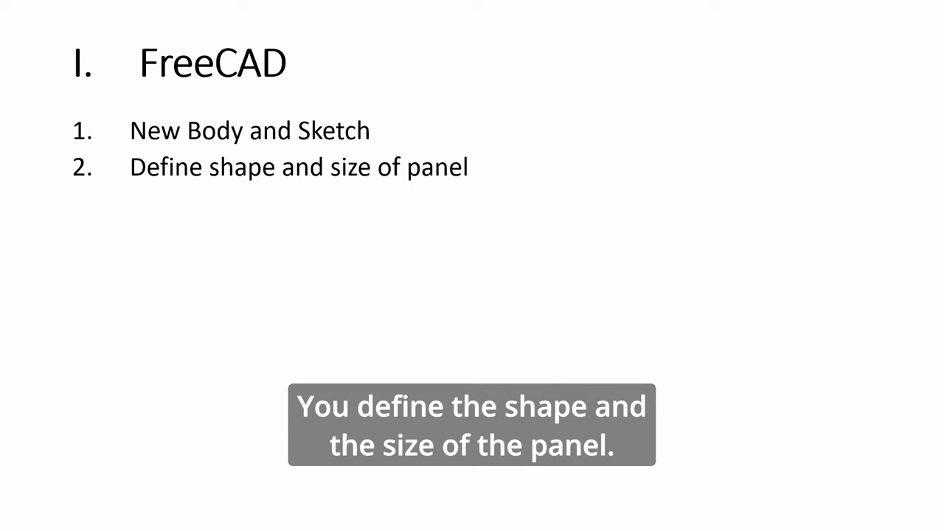
pyautogui.press('Right')
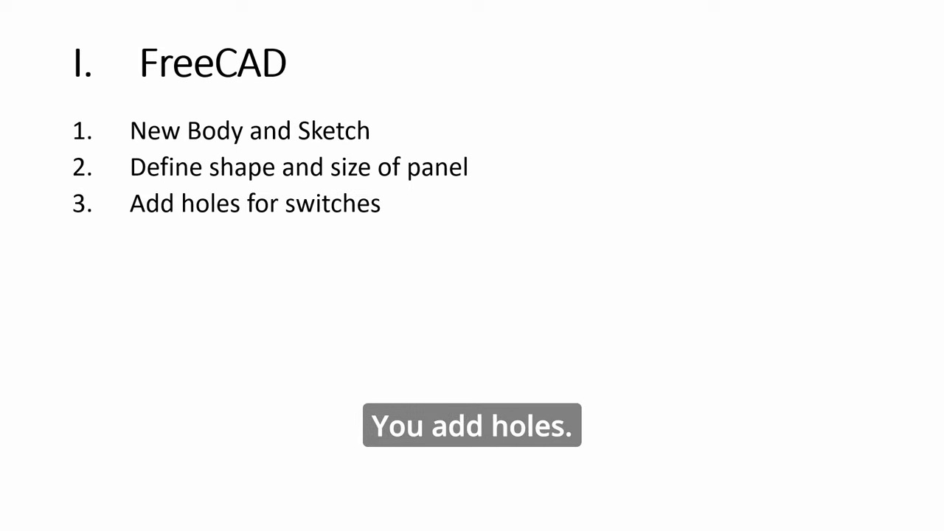
pyautogui.press('Right')
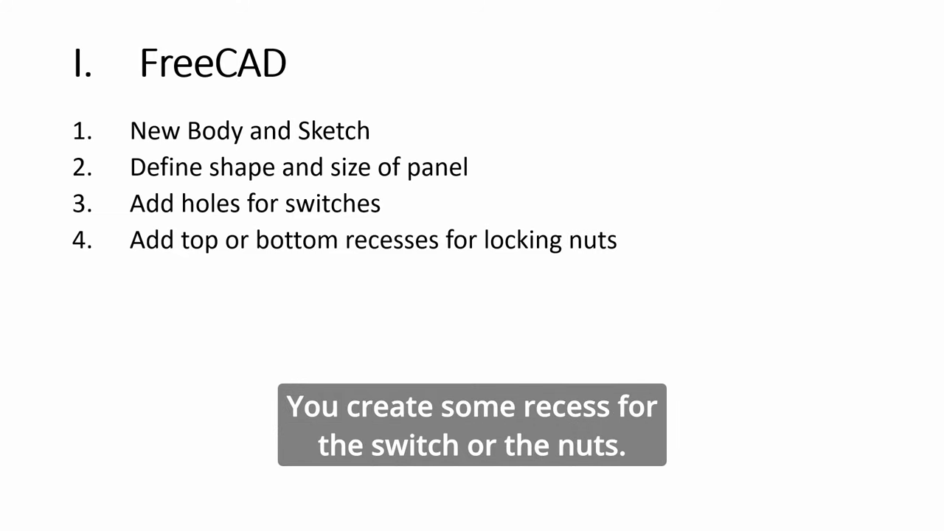
pyautogui.press('Right')
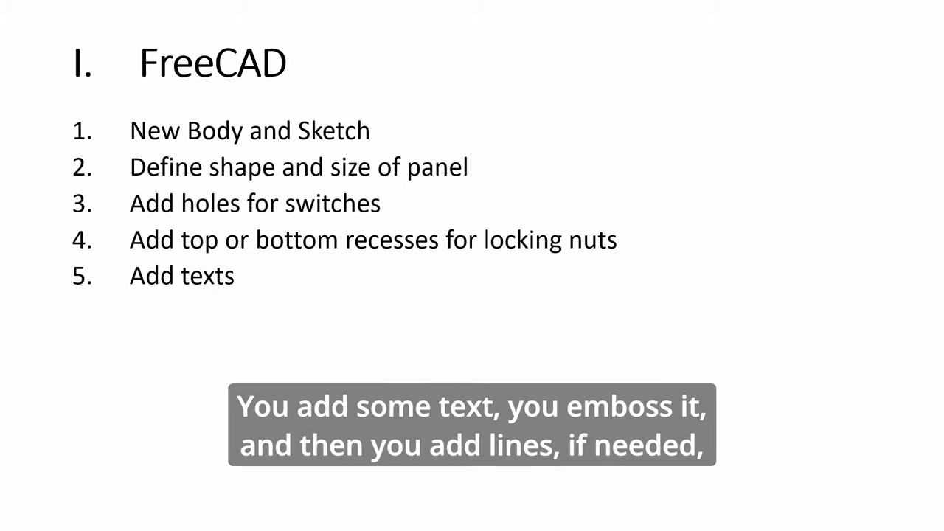
pyautogui.press('Right')
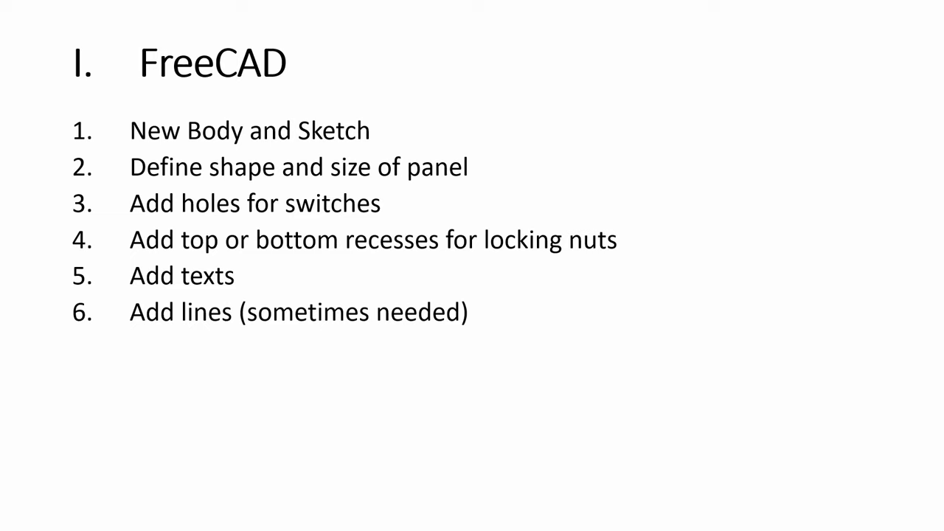
pyautogui.press('Right')
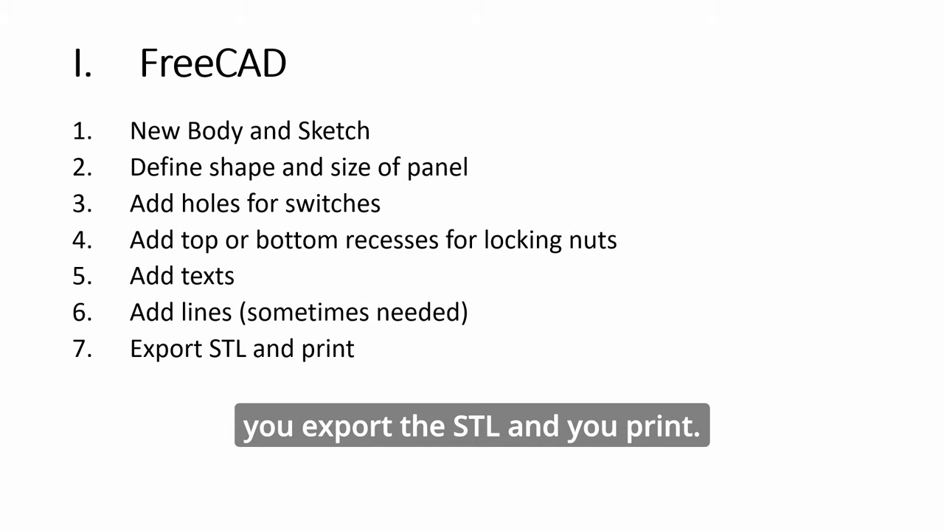
pyautogui.press('Right')
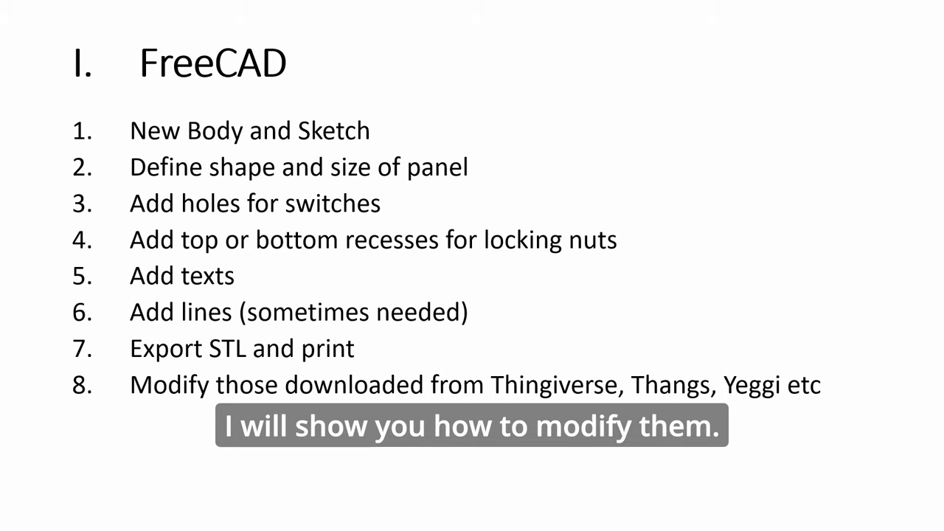
# Advance past the CAD myth slide to the New, Body, Sketch screenshot slide
pyautogui.press('Right')
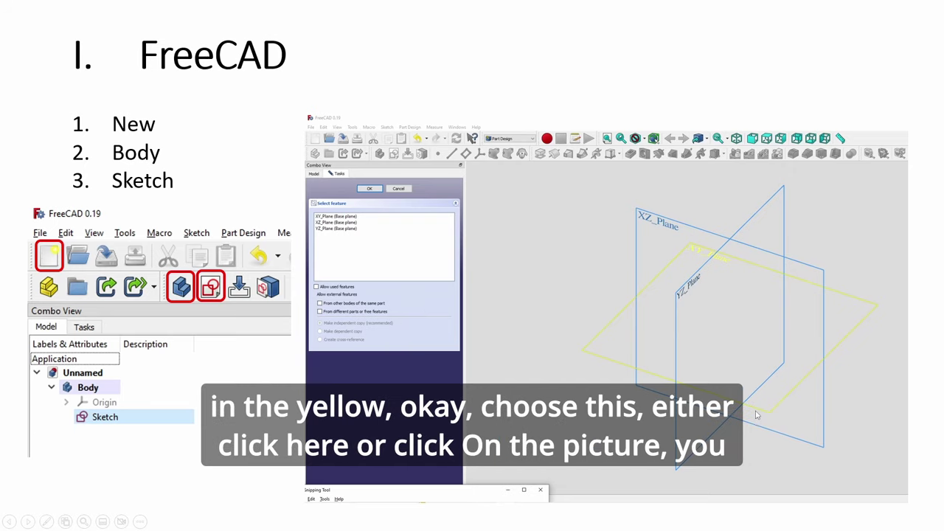
# Highlight XY_Plane in the screenshot, then advance to the 146.05 by 60 mm panel sketch slide
pyautogui.click(540, 386)
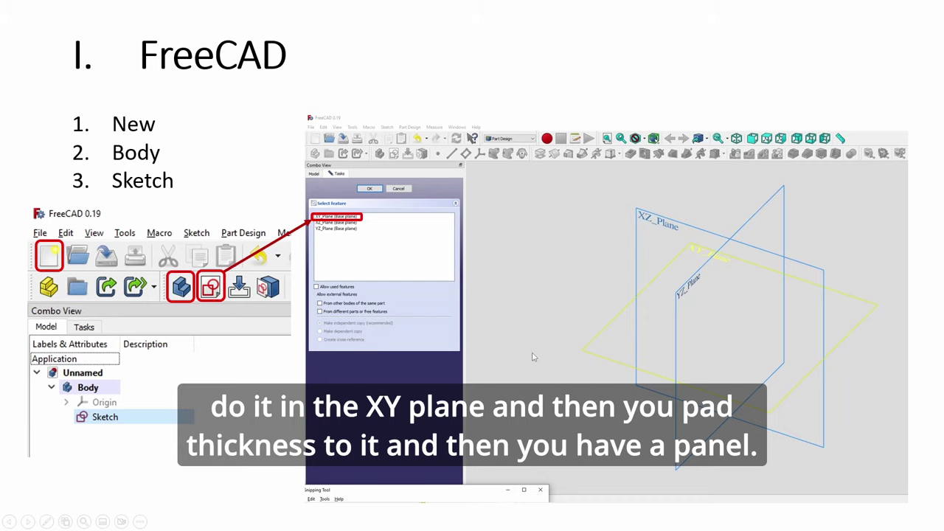
pyautogui.press('Right')
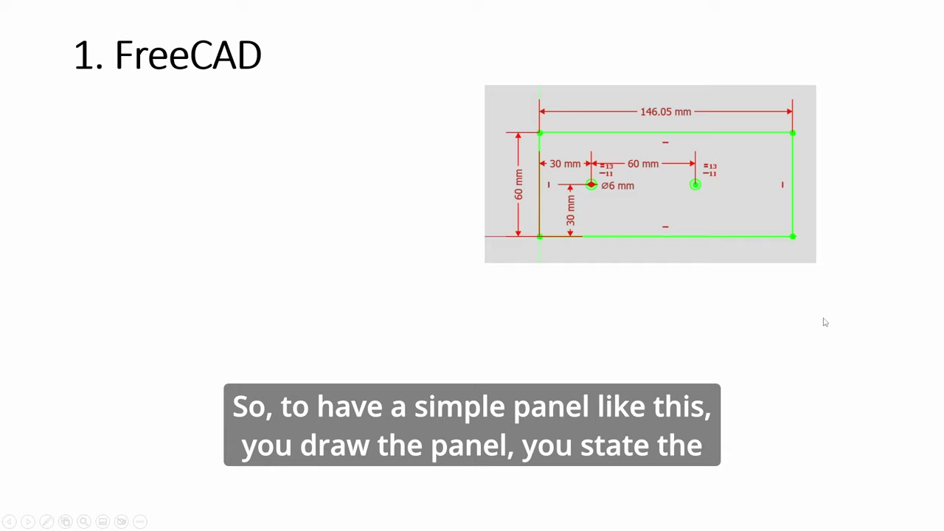
pyautogui.press('Right')
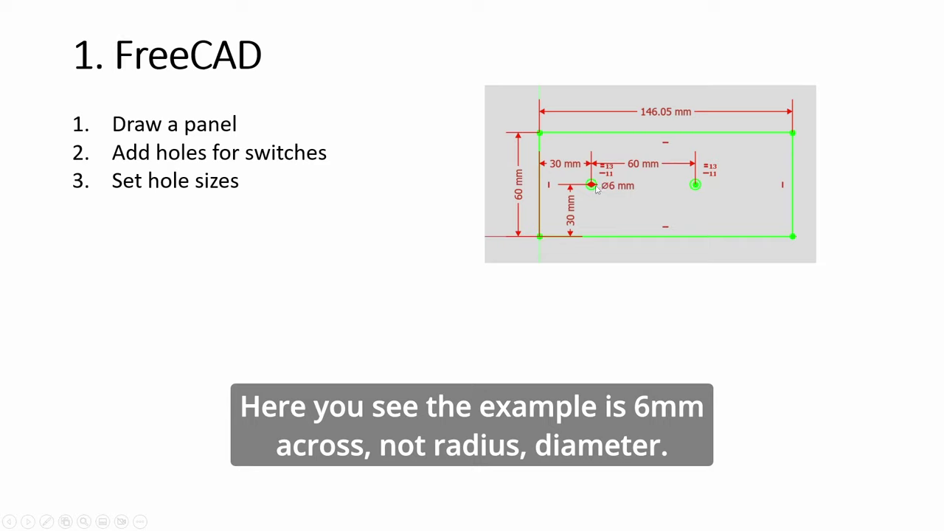
# Reveal the 6mm pad step, the Optional Lines bullet and NAV FLIR close-up, then advance
pyautogui.press('Right')
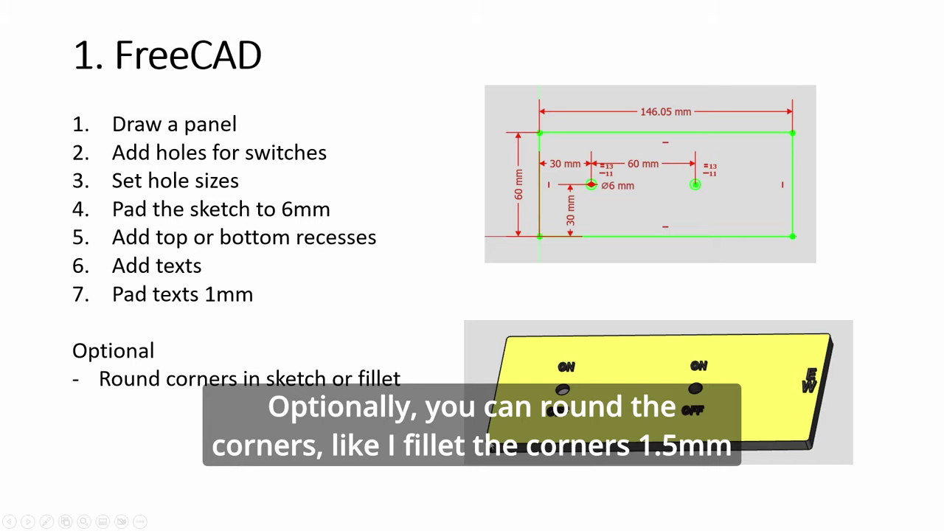
pyautogui.click(824, 425)
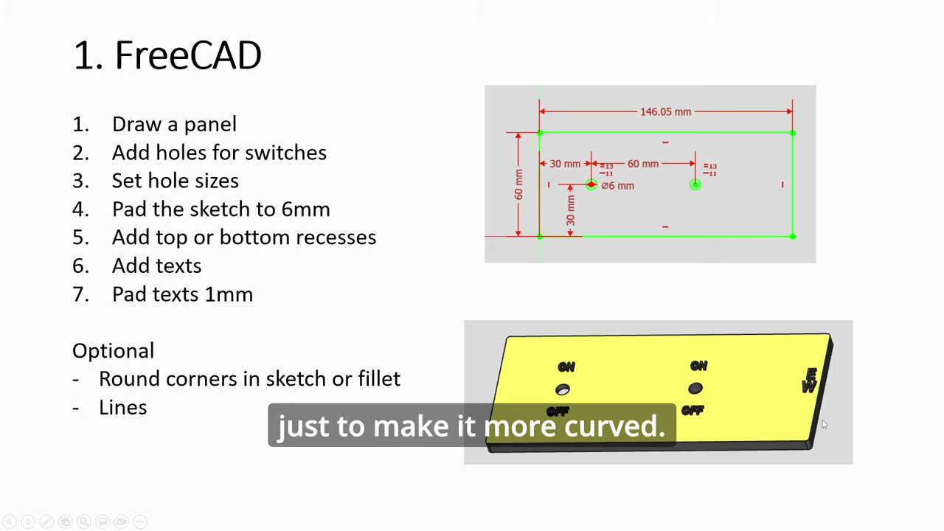
pyautogui.click(271, 424)
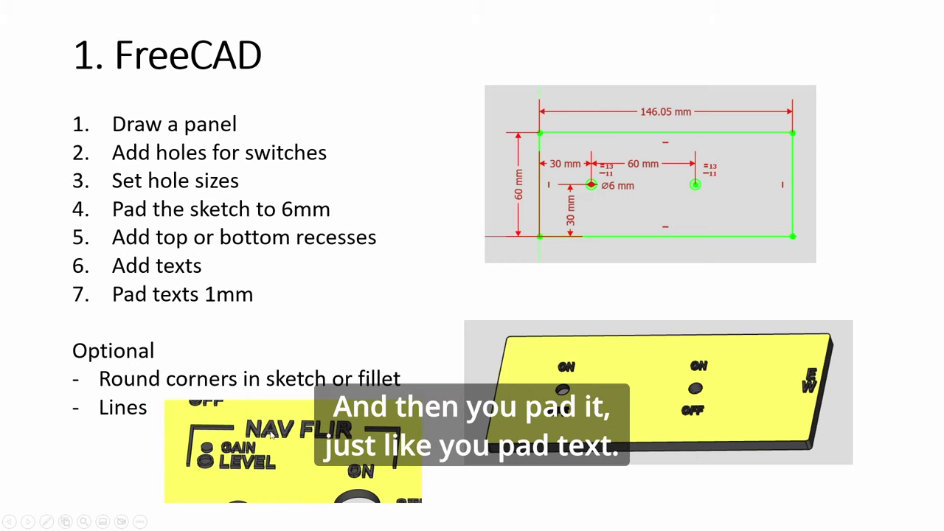
pyautogui.click(459, 489)
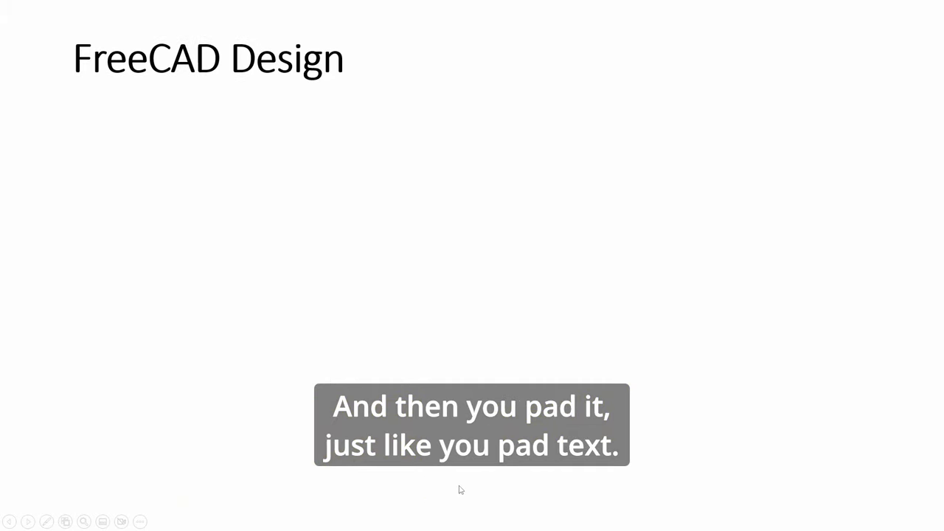
# Show the Locking Holes and Recess Areas heading, the recess-outlined plate, and the first locking-hole bullet
pyautogui.click(459, 488)
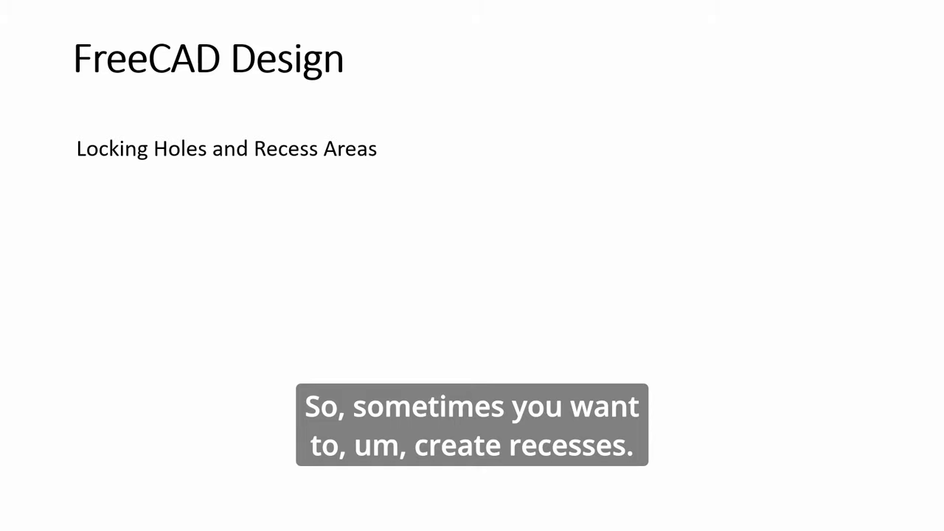
pyautogui.press('Right')
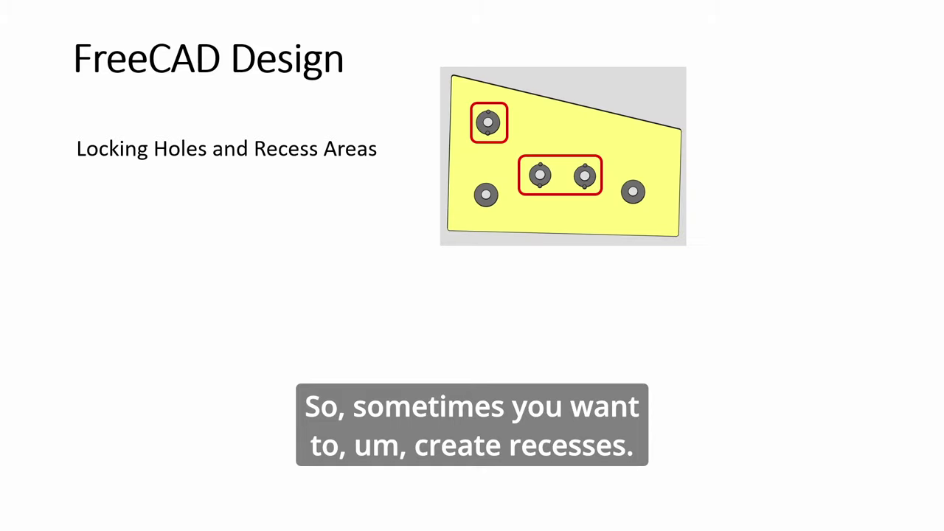
pyautogui.press('Right')
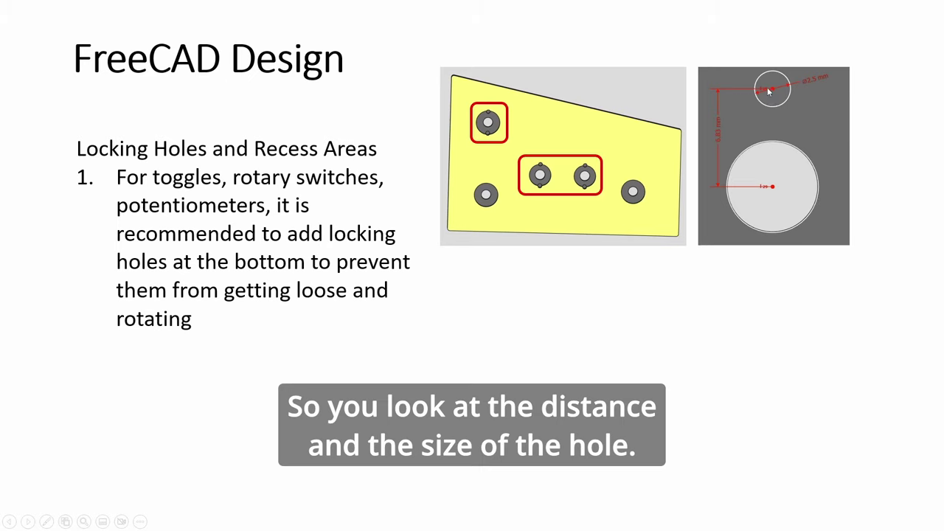
# Show the vendor data-sheet bullet with the .094/.250-inch hole drawing and toggle photo
pyautogui.click(767, 127)
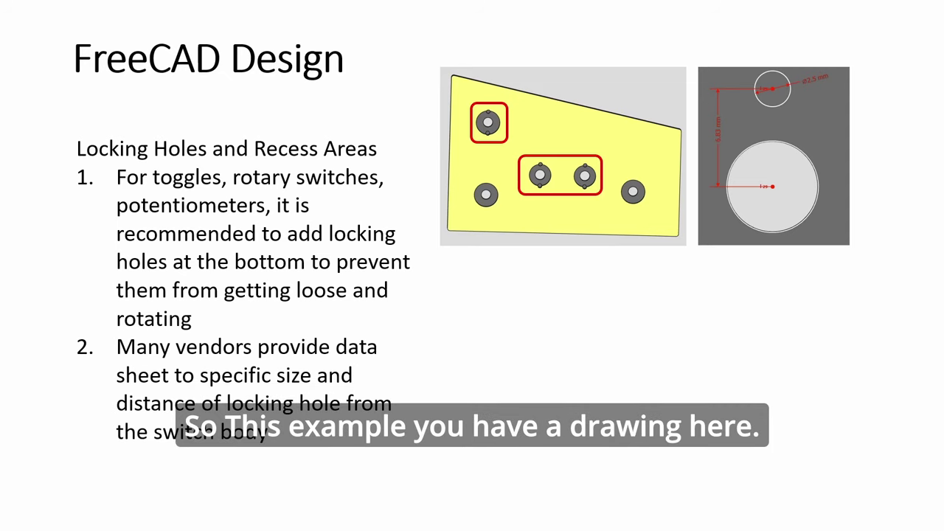
pyautogui.press('Right')
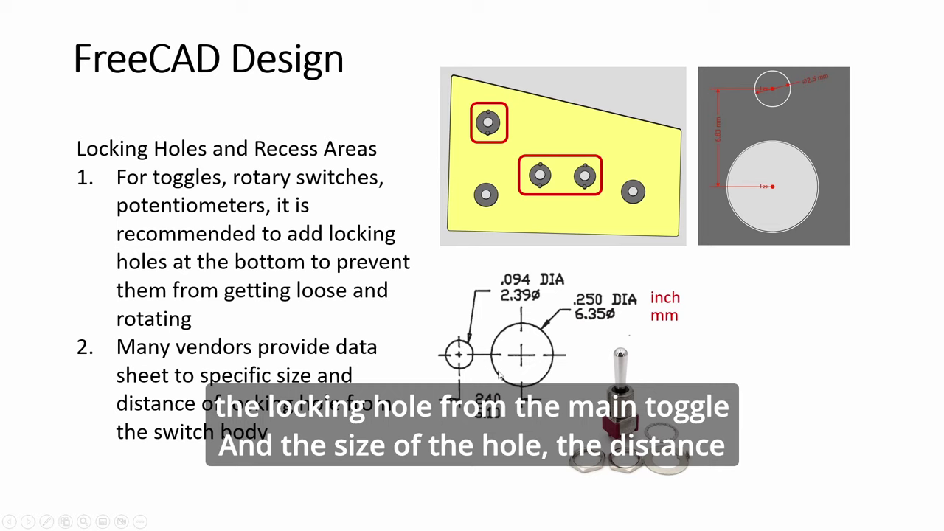
# Reveal the numbered toggle mounting diagram and advance to the next '1. FreeCAD' slide
pyautogui.click(726, 385)
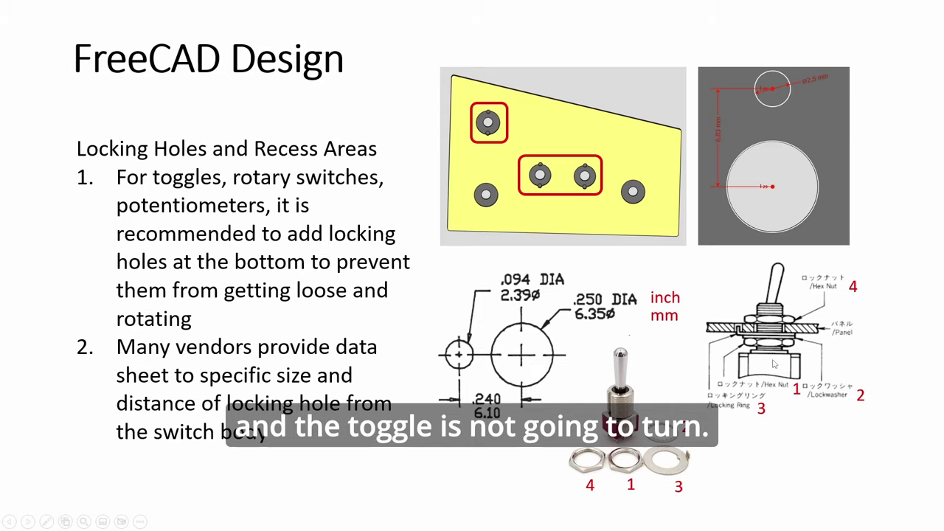
pyautogui.press('Right')
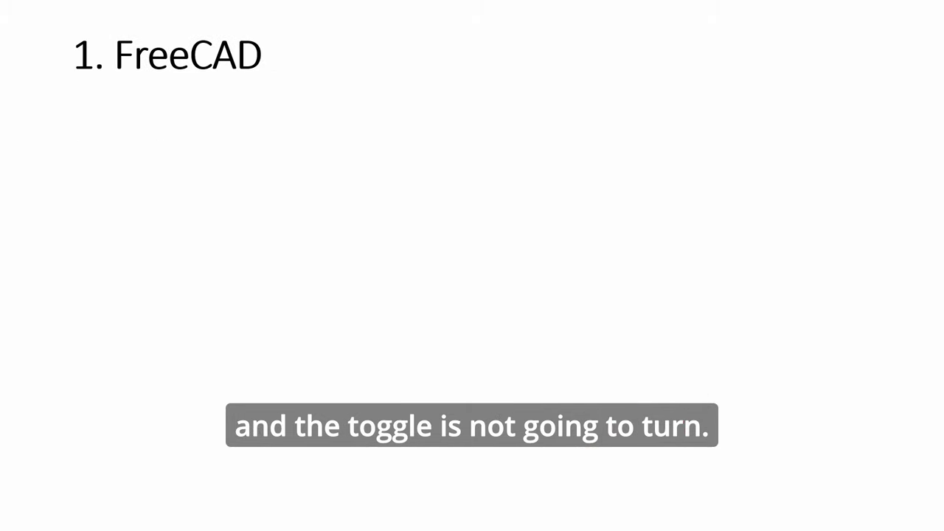
# Show the Draft workbench bullet, workbench list, Draft toolbar and highlighted ShapeString tool
pyautogui.press('Right')
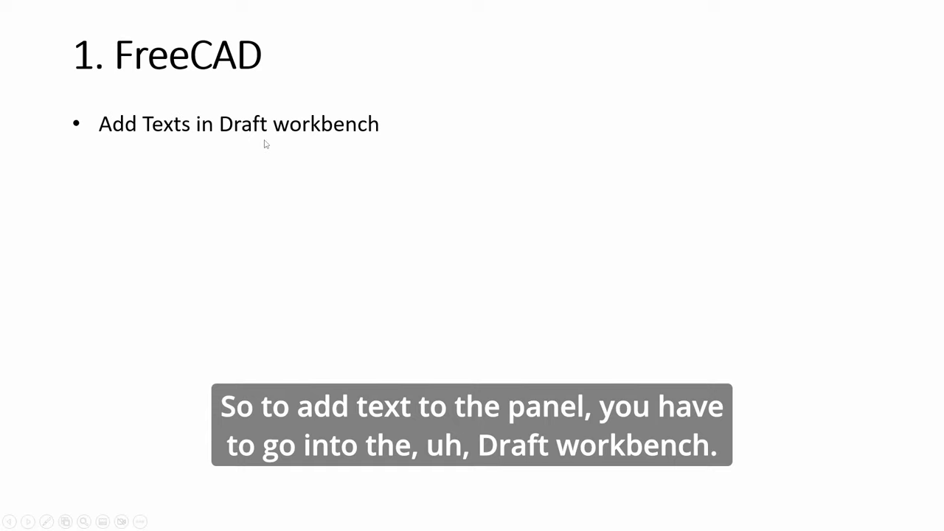
pyautogui.press('Right')
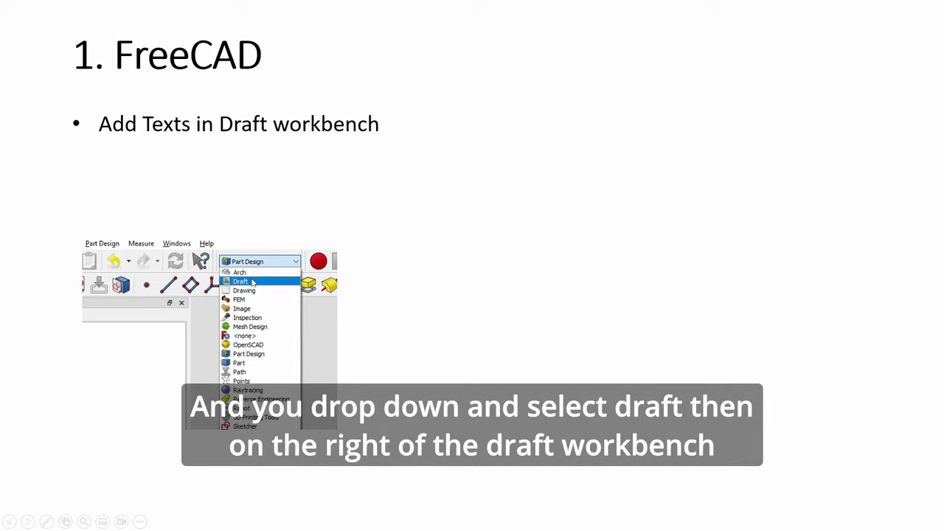
pyautogui.press('Right')
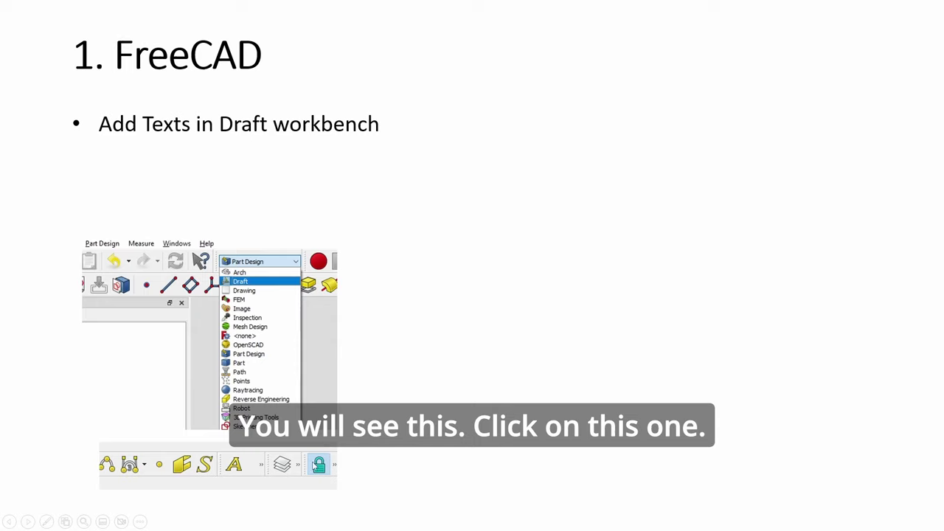
pyautogui.press('Right')
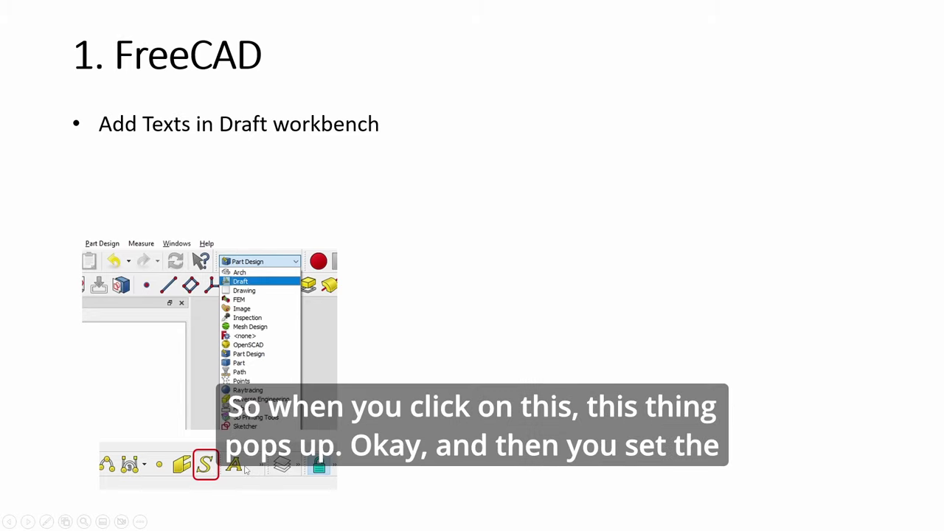
# Show the ShapeString panel screenshot and the Set Value of String and Height of String bullets
pyautogui.click(214, 467)
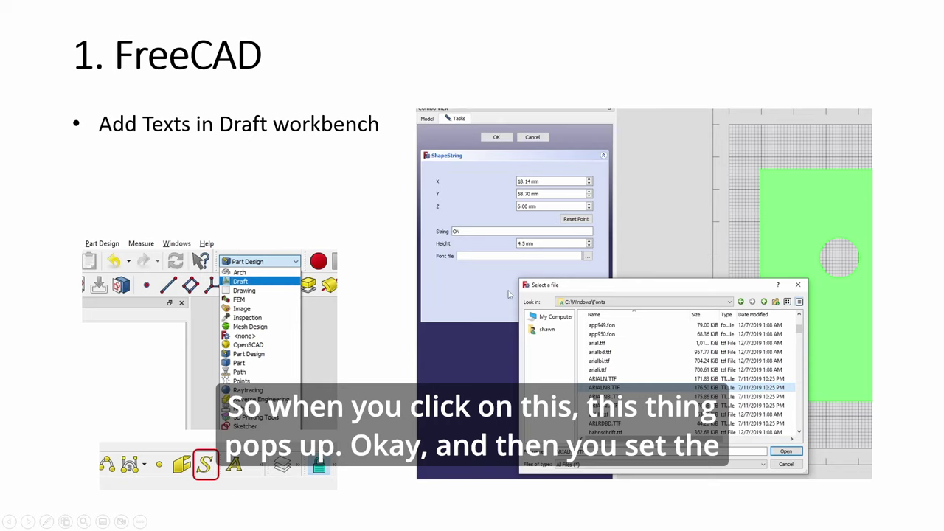
pyautogui.click(476, 276)
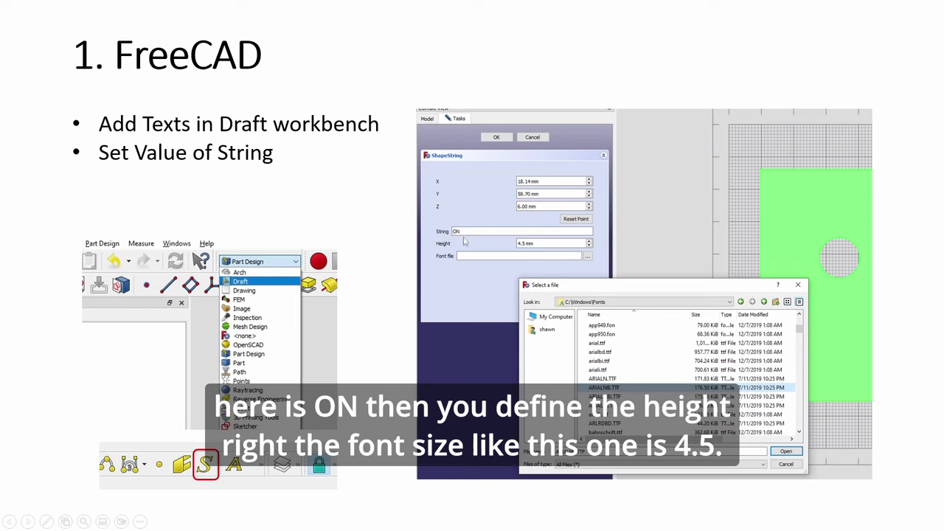
pyautogui.press('Right')
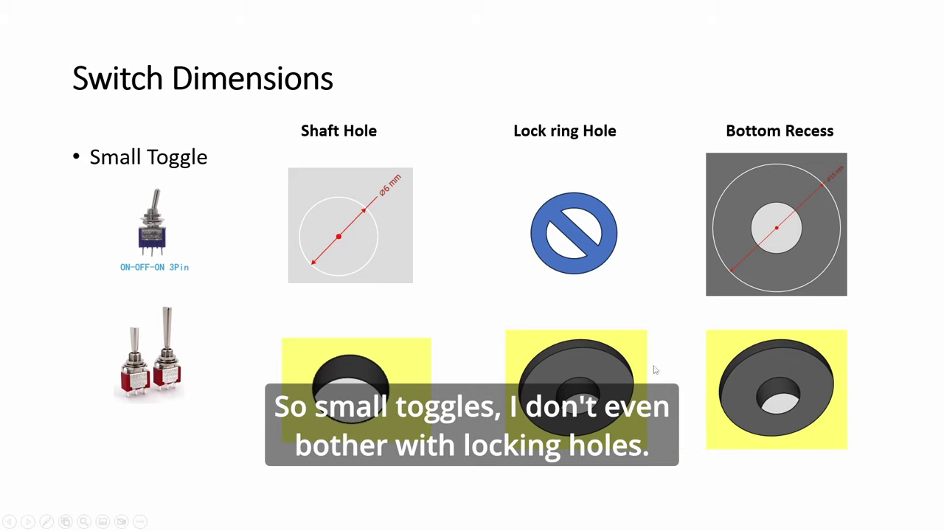
# Advance through the Big Toggle, Pull to Turn Toggle, Rotary Switch, Encoder and Dual Encoder slides
pyautogui.click(494, 366)
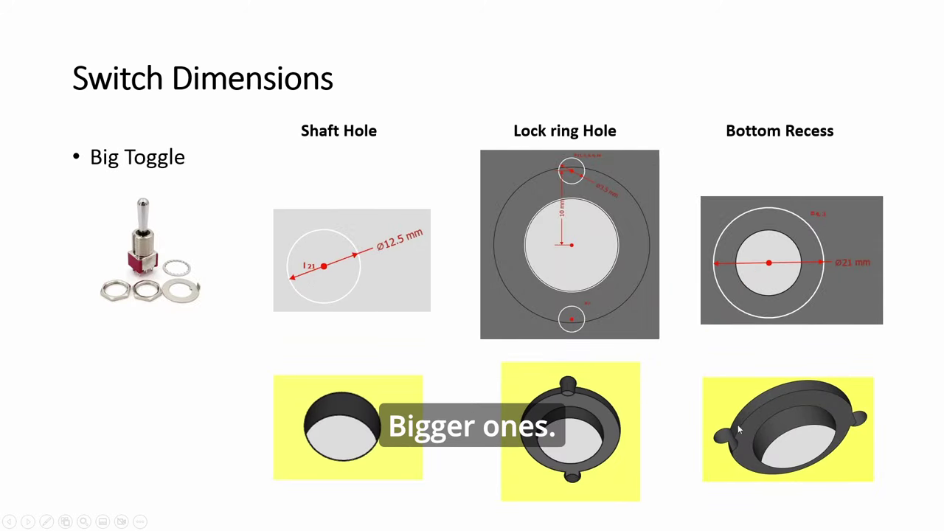
pyautogui.click(680, 384)
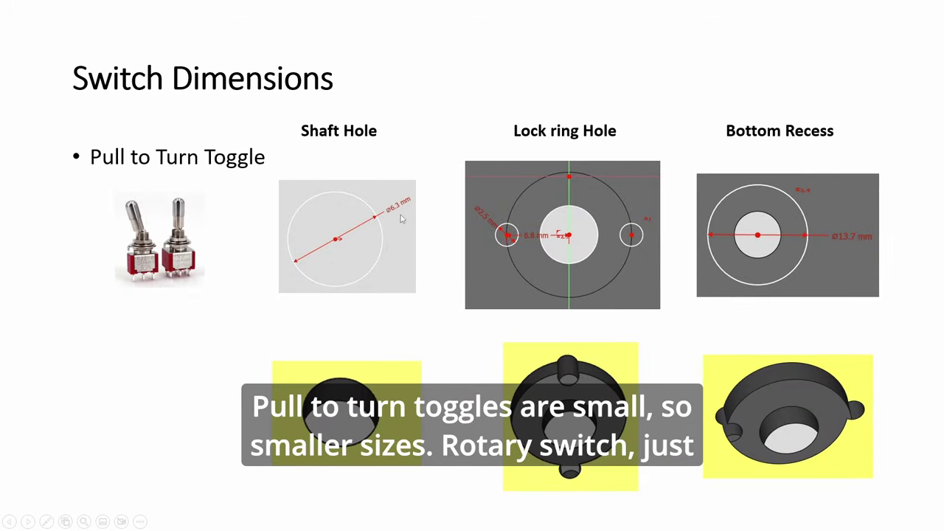
pyautogui.click(684, 368)
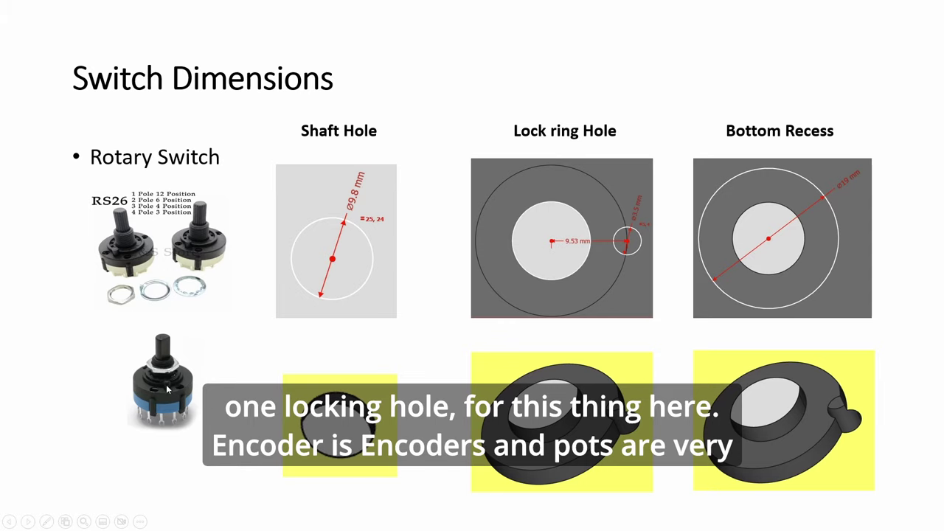
pyautogui.press('Right')
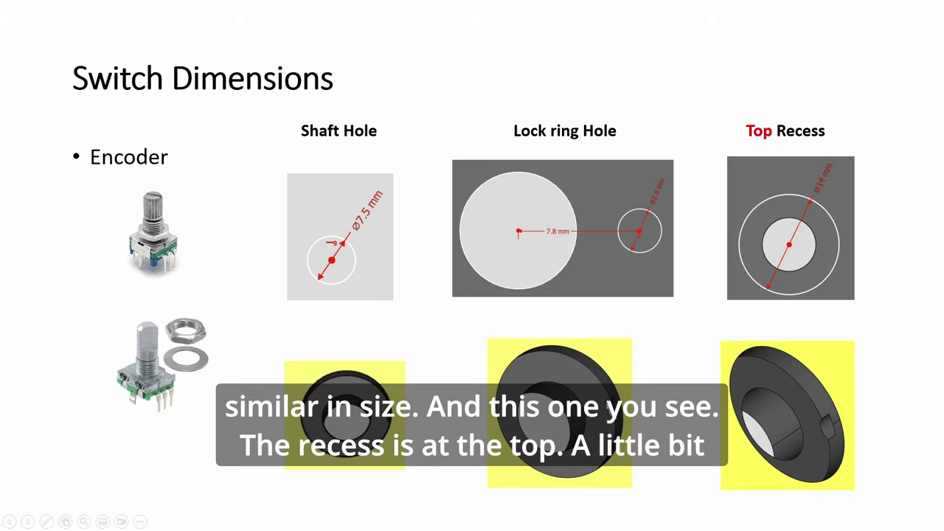
pyautogui.click(611, 410)
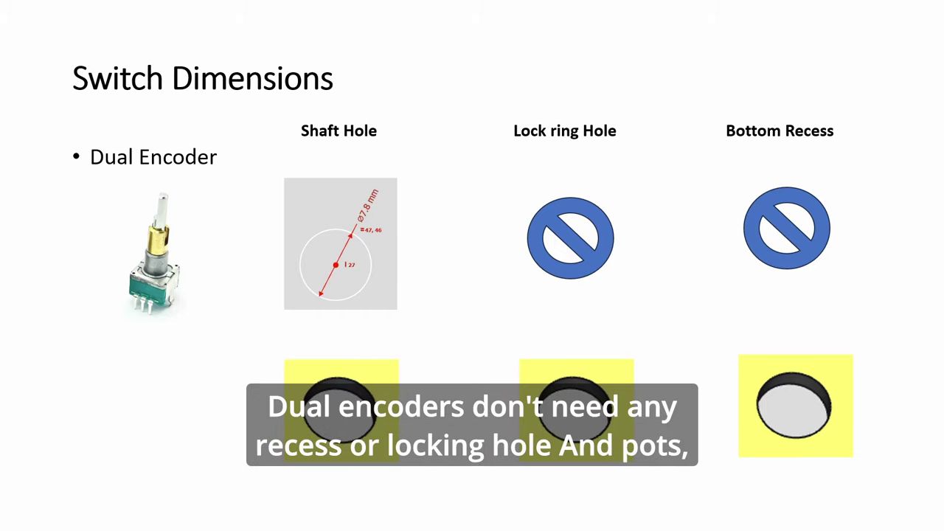
# Advance through Potentiometer, Small Push Button, 12mm and 15mm indicator slides to the guard plate slide
pyautogui.press('Right')
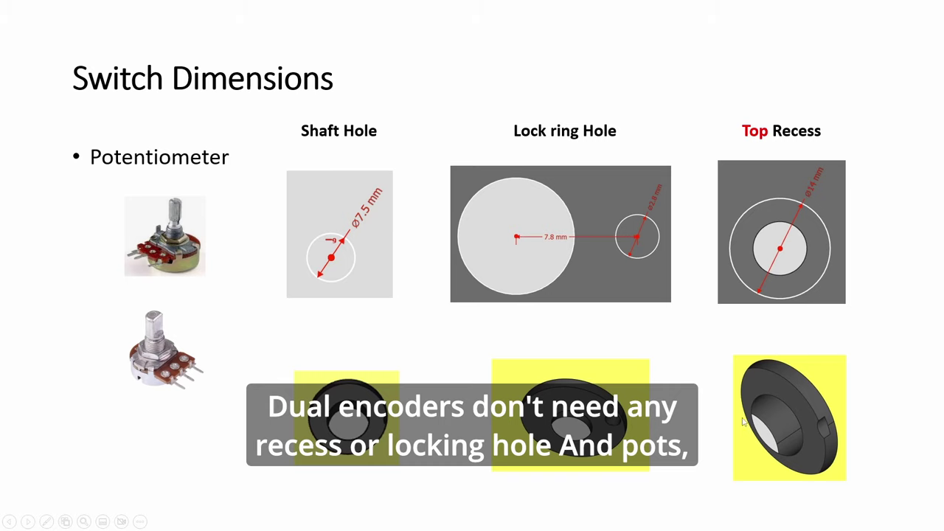
pyautogui.click(690, 402)
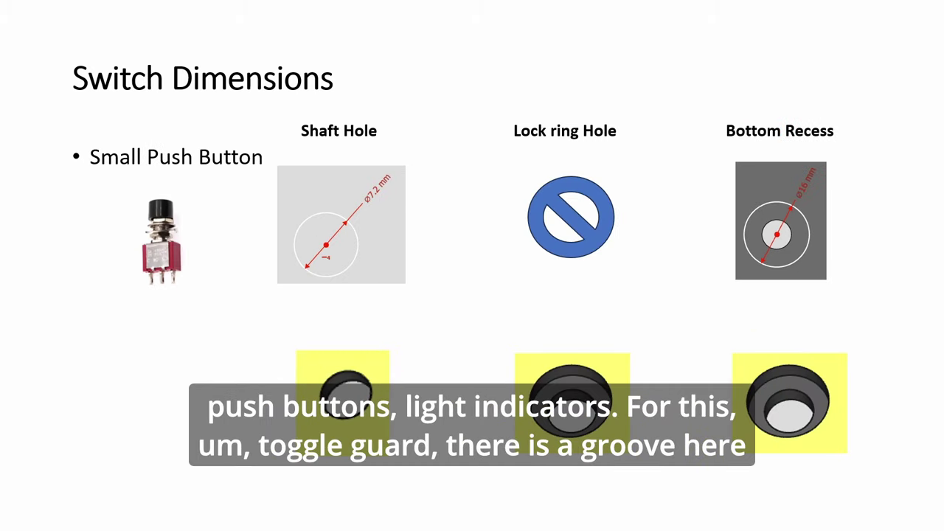
pyautogui.press('Right')
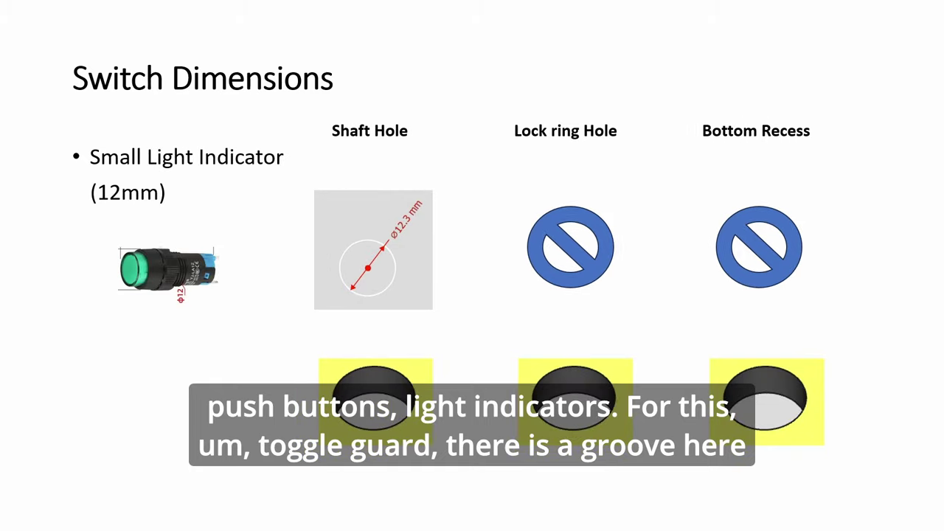
pyautogui.press('Right')
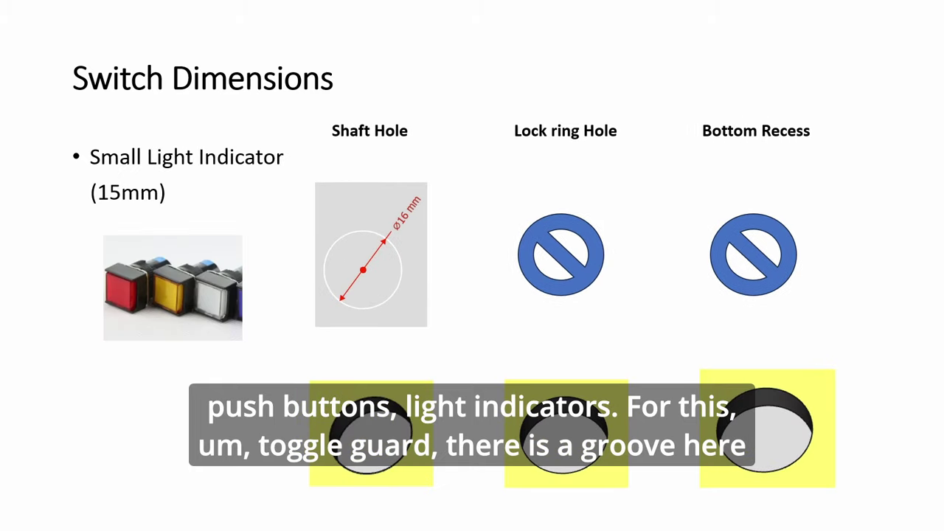
pyautogui.press('Right')
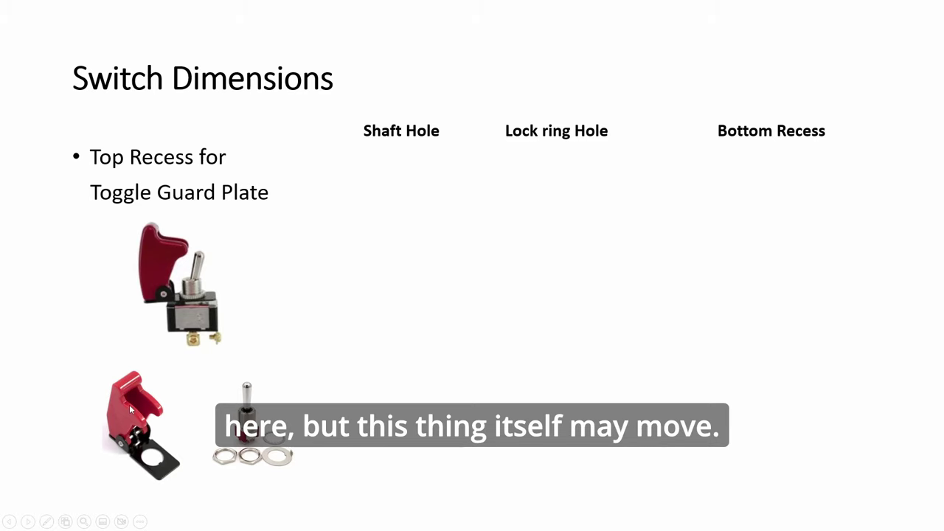
# Reveal the shaft hole and bottom recess drawings, then advance to the Small and Big D Shape Shaft slides
pyautogui.click(272, 368)
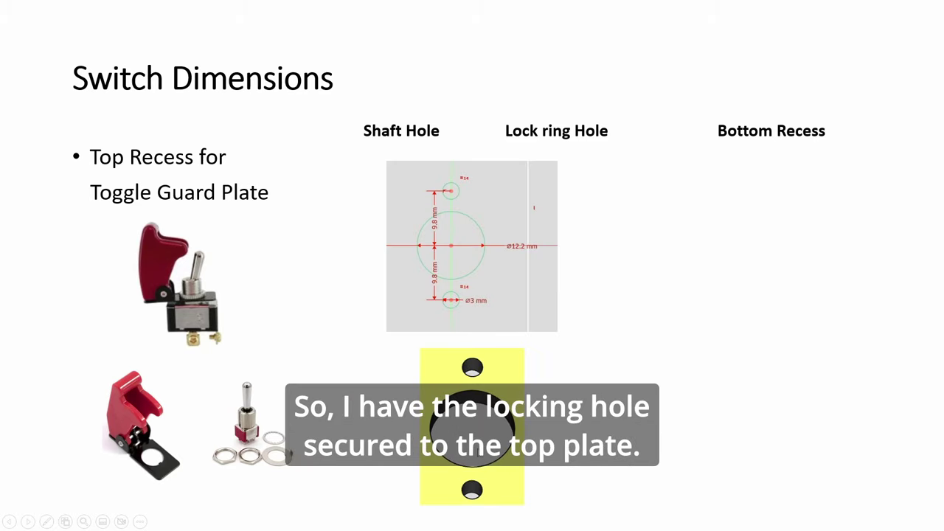
pyautogui.click(464, 376)
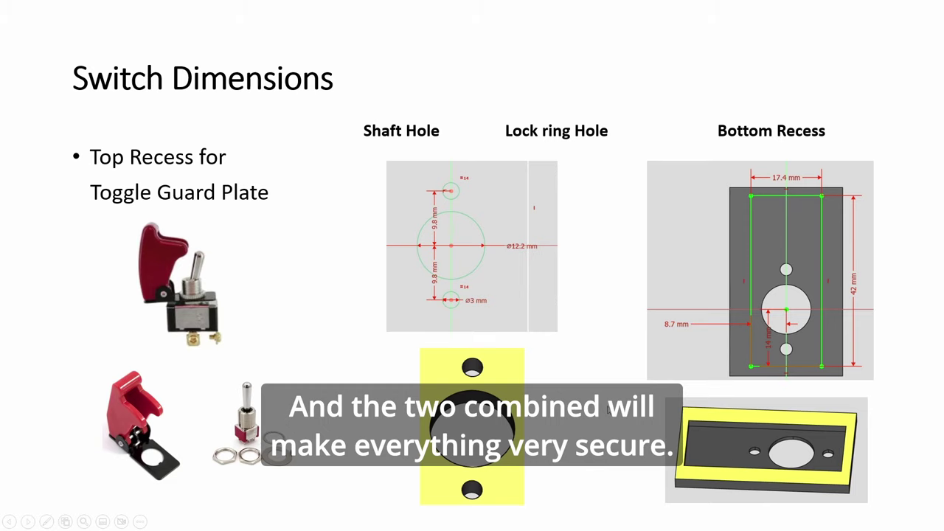
pyautogui.click(607, 410)
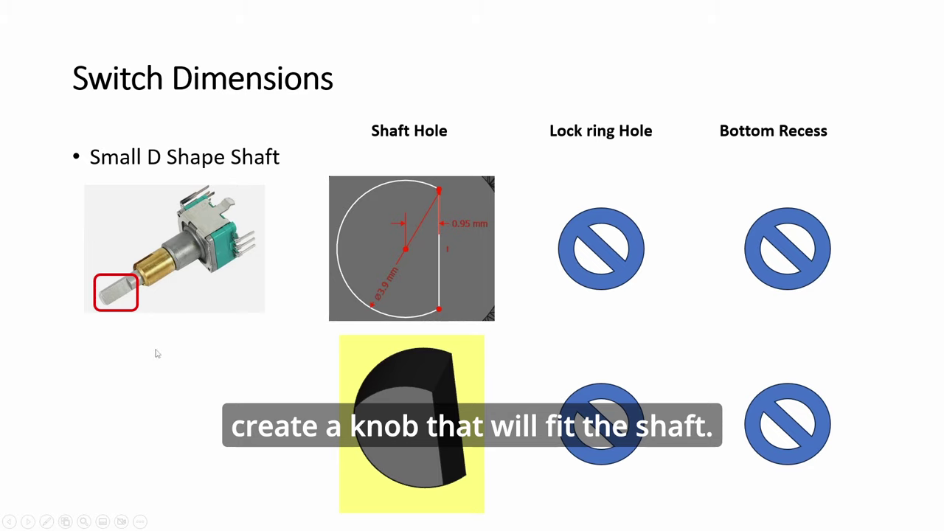
pyautogui.click(281, 350)
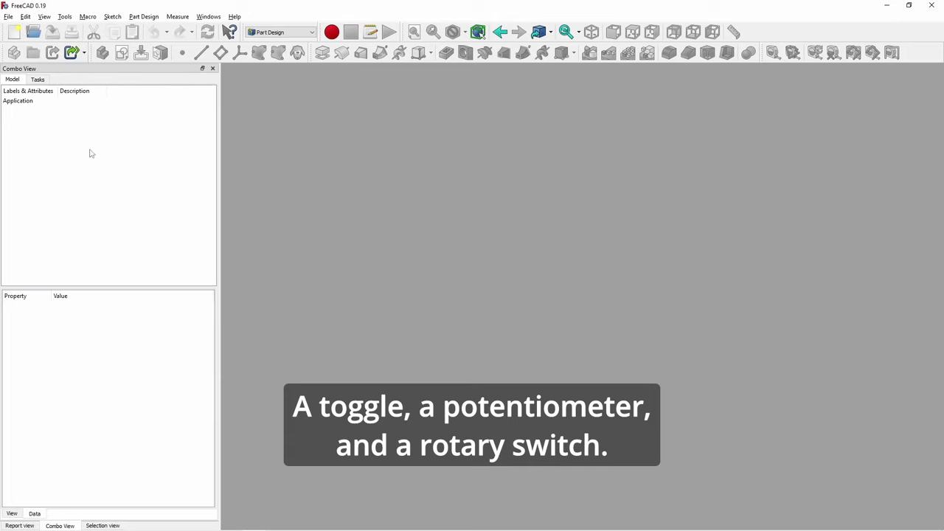
# Create a new document with a body and a sketch on the XY_Plane
pyautogui.click(14, 33)
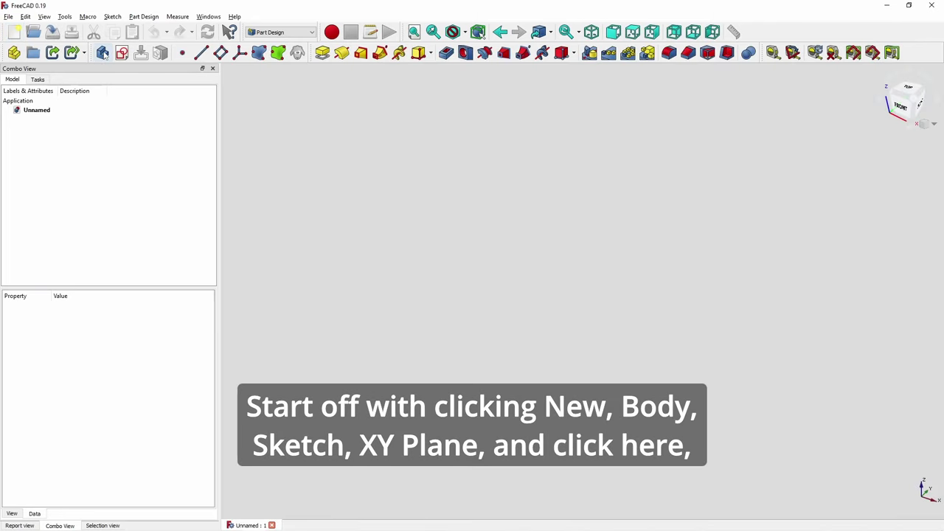
pyautogui.click(102, 54)
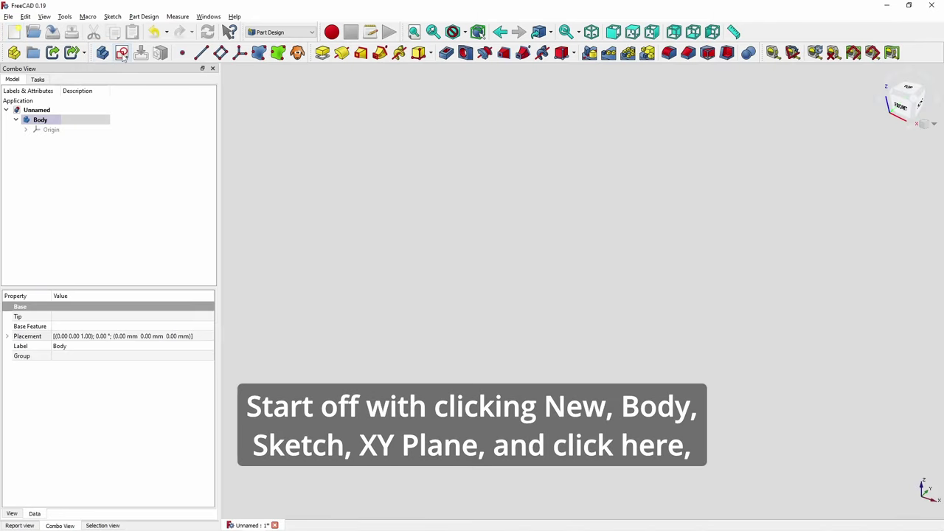
pyautogui.click(123, 54)
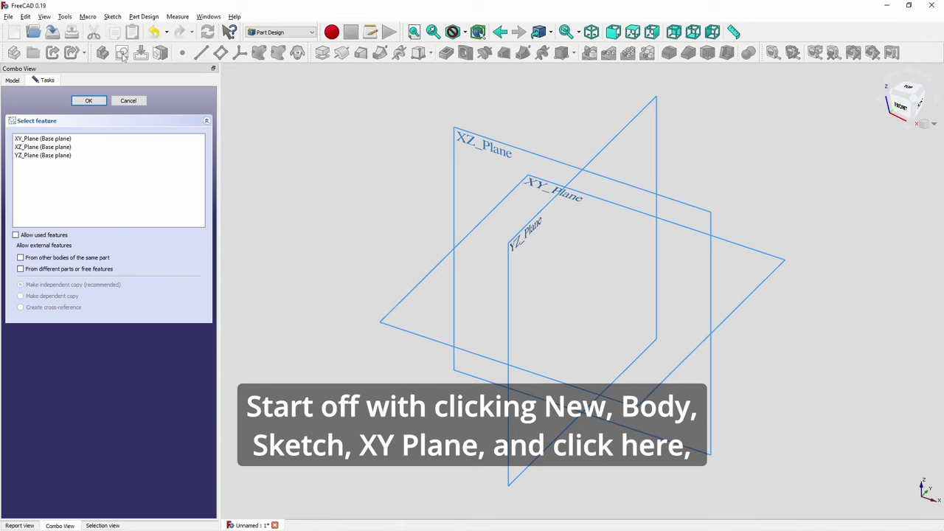
pyautogui.click(37, 139)
pyautogui.click(90, 100)
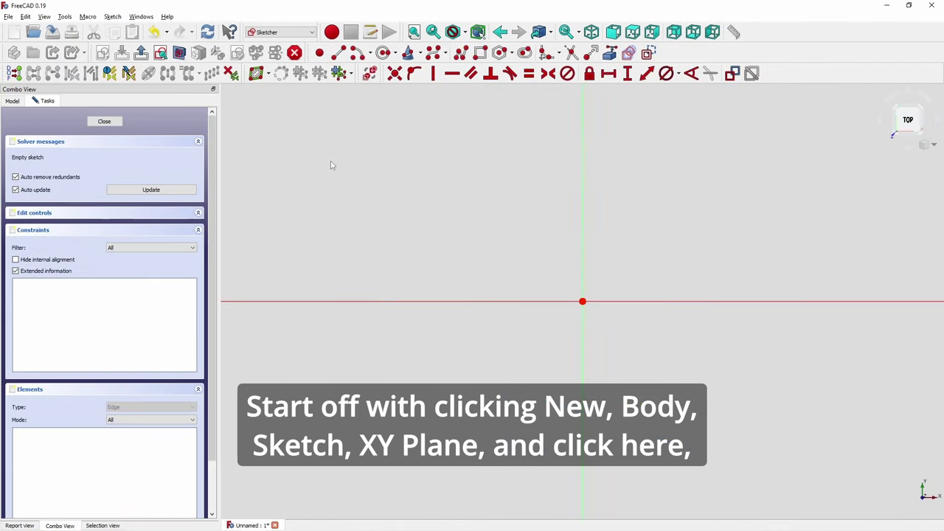
# Draw a rectangle with one corner at the sketch origin
pyautogui.click(480, 52)
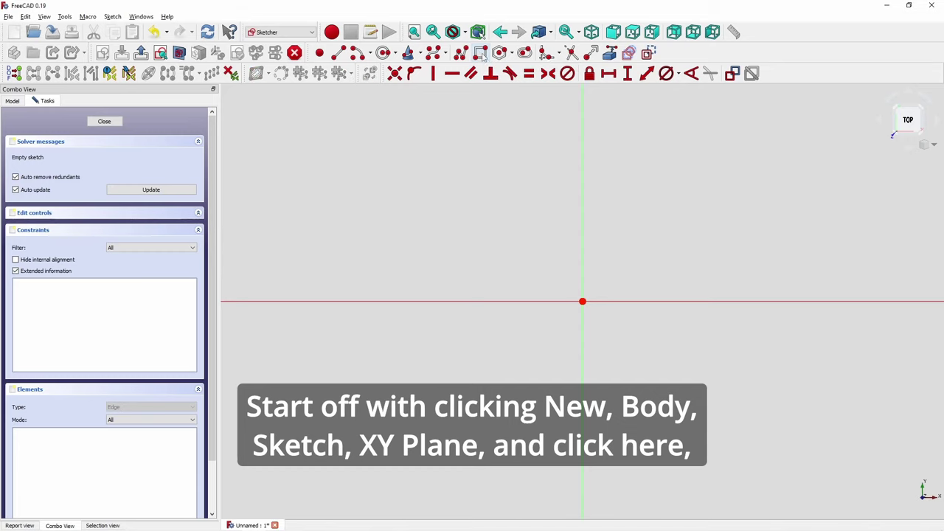
pyautogui.click(583, 301)
pyautogui.click(875, 182)
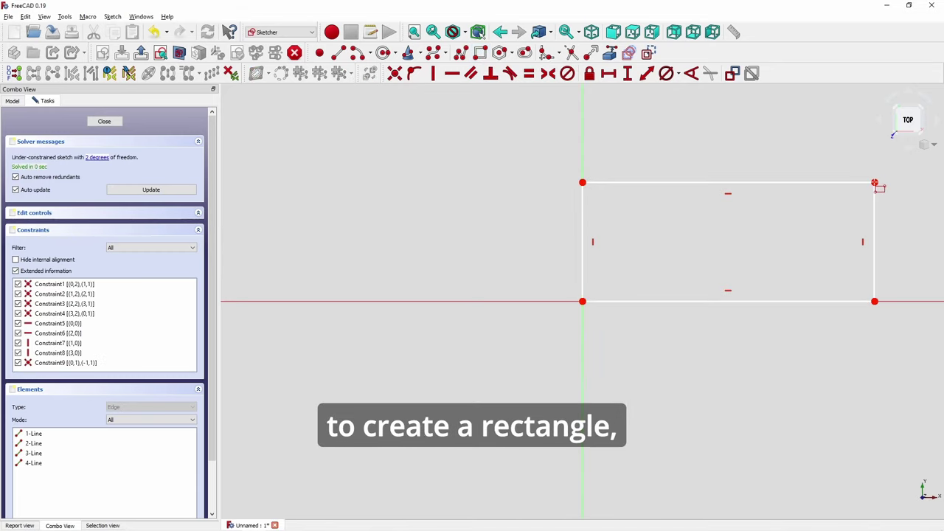
pyautogui.rightClick(815, 158)
pyautogui.moveTo(787, 160)
pyautogui.mouseDown(button='middle')
pyautogui.moveTo(666, 202)
pyautogui.moveTo(558, 221)
pyautogui.mouseUp(button='middle')
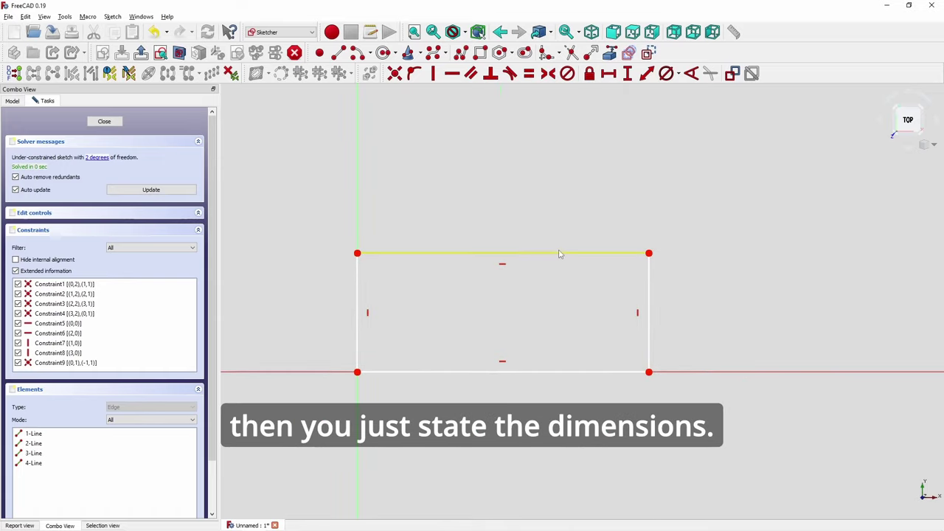
# Constrain the rectangle to 146.05 mm wide and 60 mm high
pyautogui.click(559, 254)
pyautogui.click(608, 73)
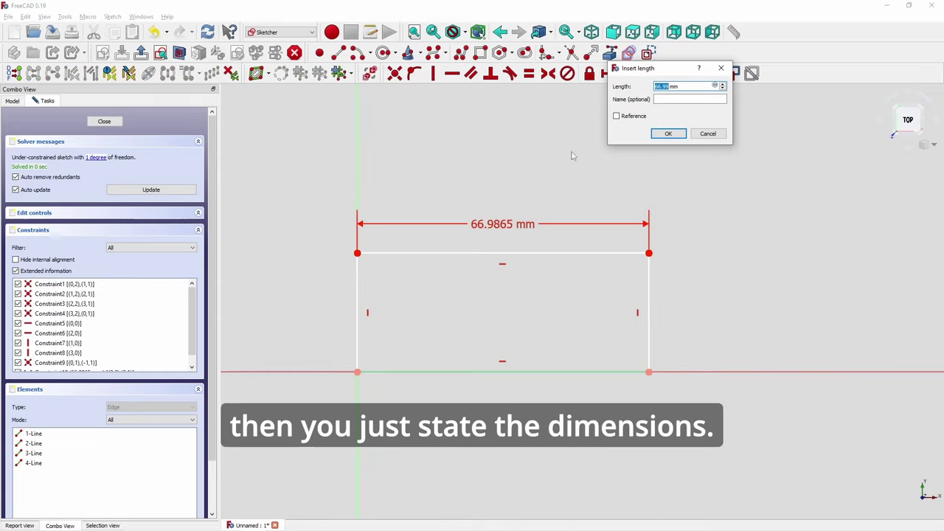
pyautogui.write('14')
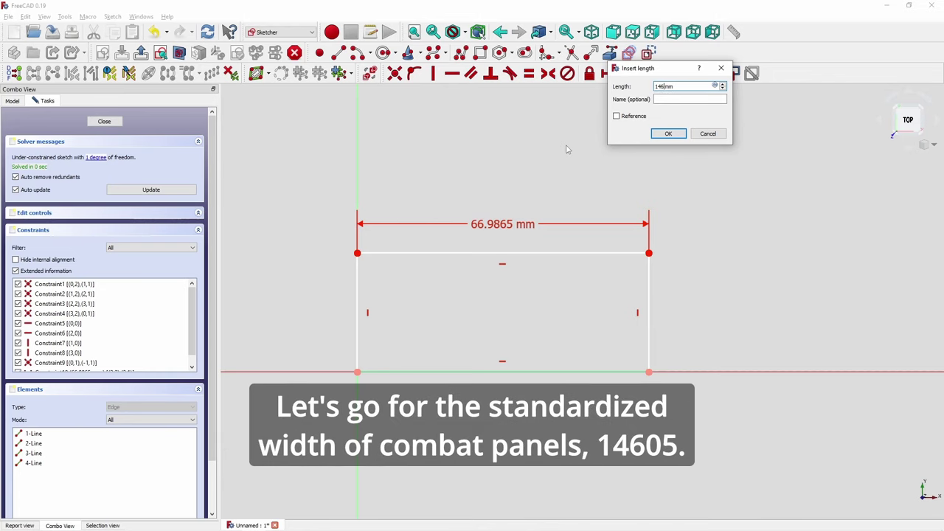
pyautogui.write('6.05')
pyautogui.press('Return')
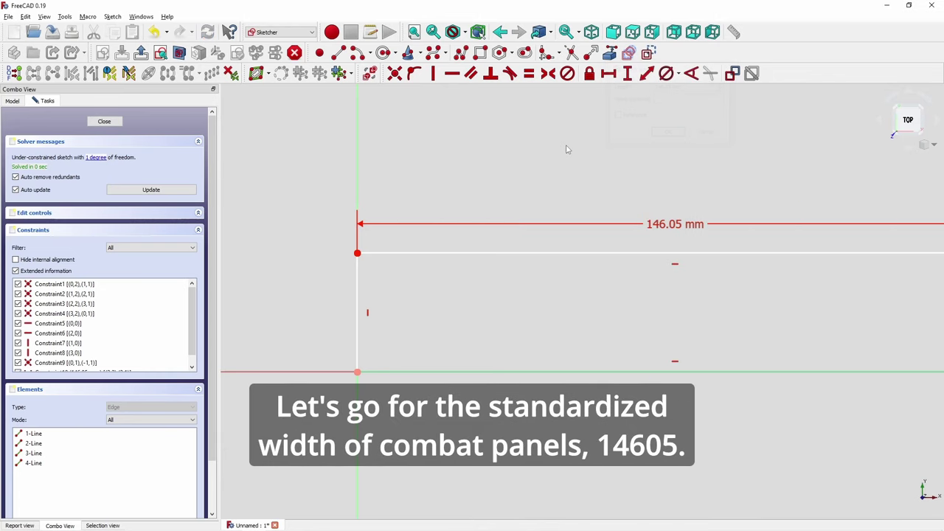
pyautogui.scroll(-2, 573, 164)
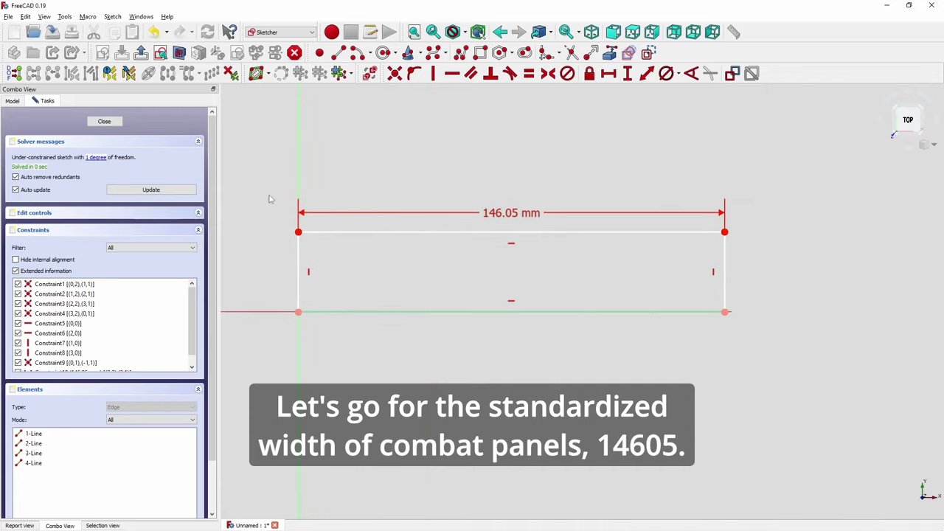
pyautogui.click(297, 271)
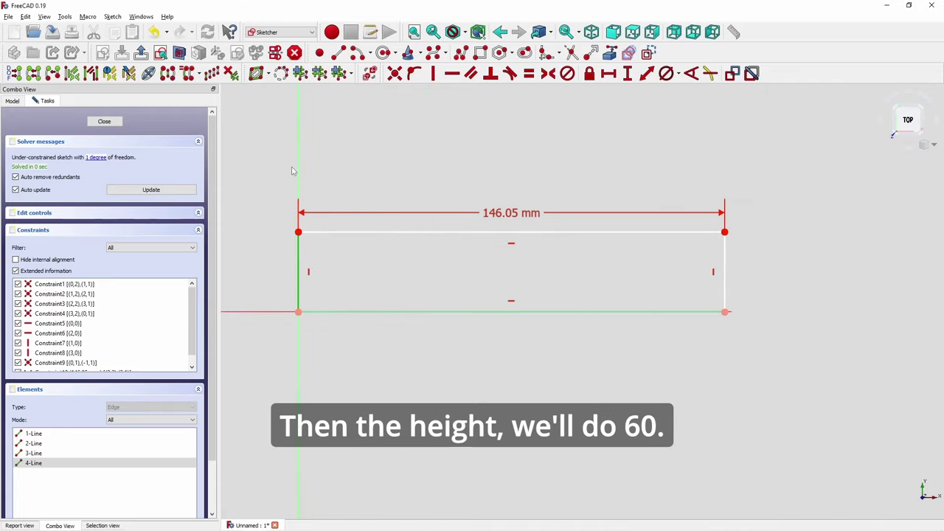
pyautogui.click(626, 76)
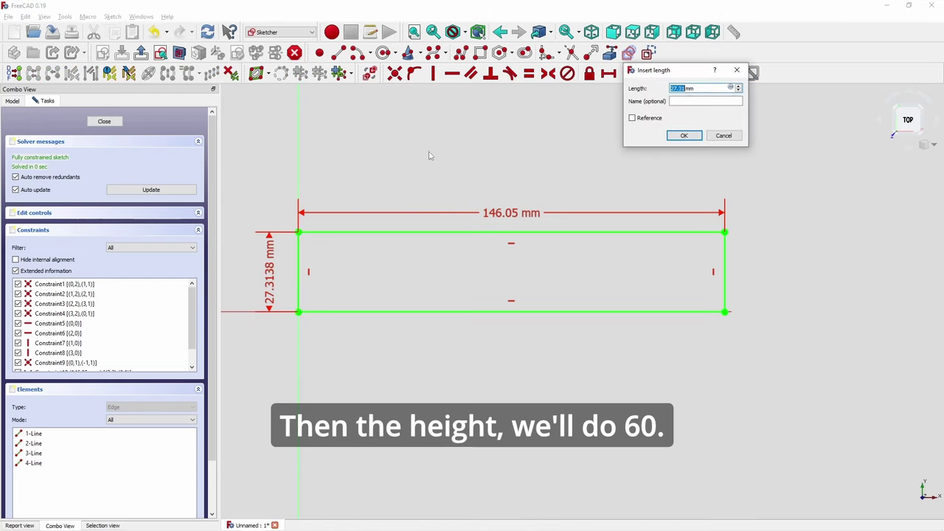
pyautogui.write('60')
pyautogui.press('Return')
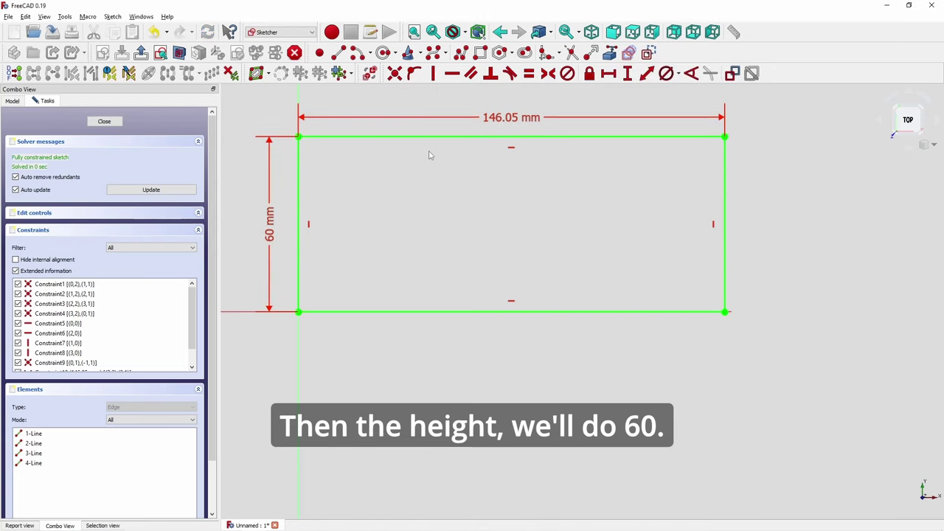
pyautogui.moveTo(448, 213); pyautogui.dragTo(464, 243, button='middle')
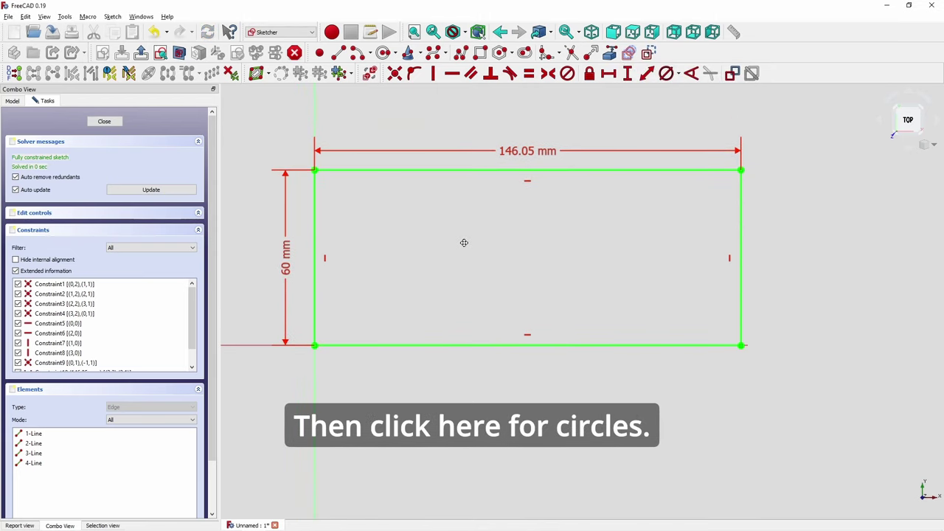
# Draw three circles side by side inside the rectangle
pyautogui.click(383, 53)
pyautogui.click(405, 256)
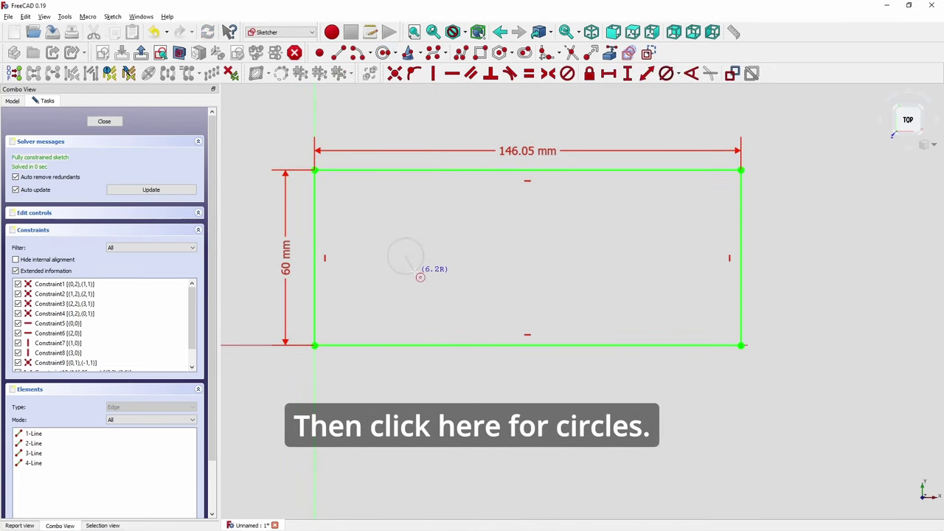
pyautogui.click(418, 273)
pyautogui.click(517, 256)
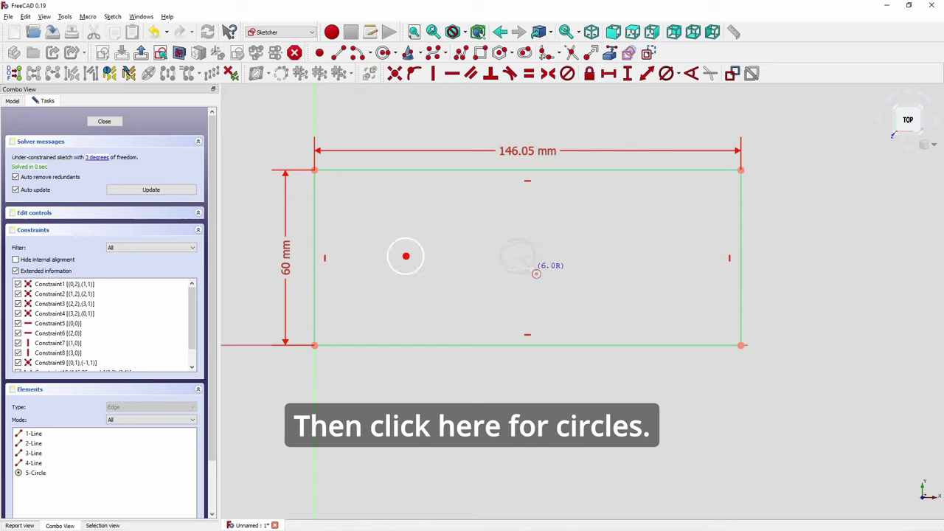
pyautogui.click(530, 273)
pyautogui.click(617, 259)
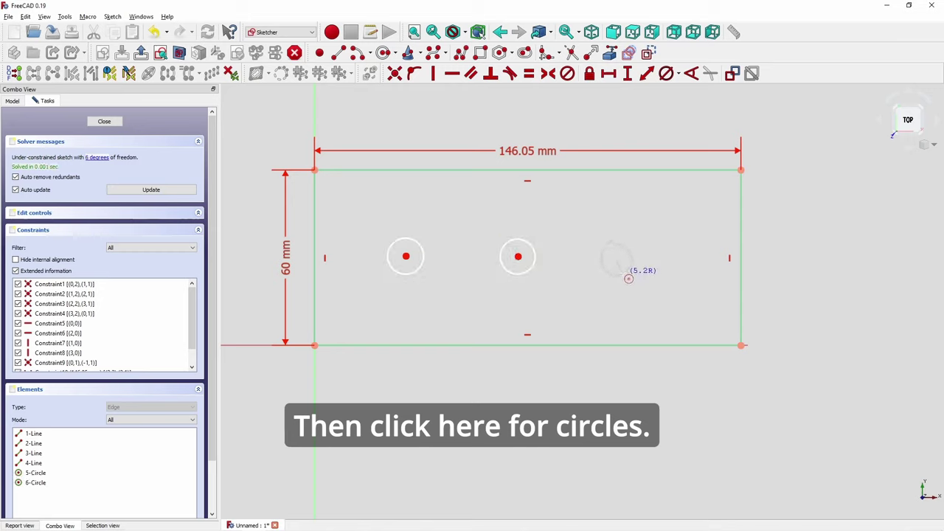
pyautogui.click(628, 270)
pyautogui.press('Escape')
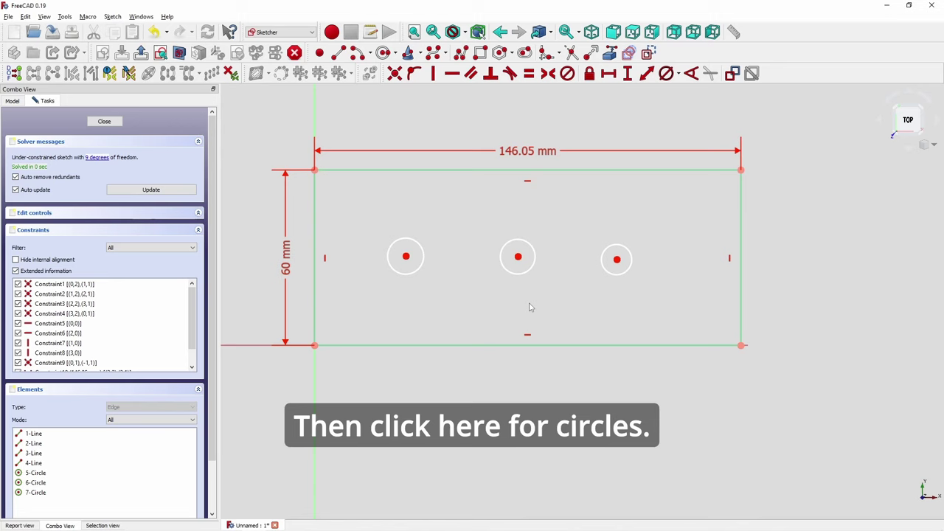
# Constrain the three circle centres to lie on one horizontal line
pyautogui.click(406, 256)
pyautogui.click(518, 257)
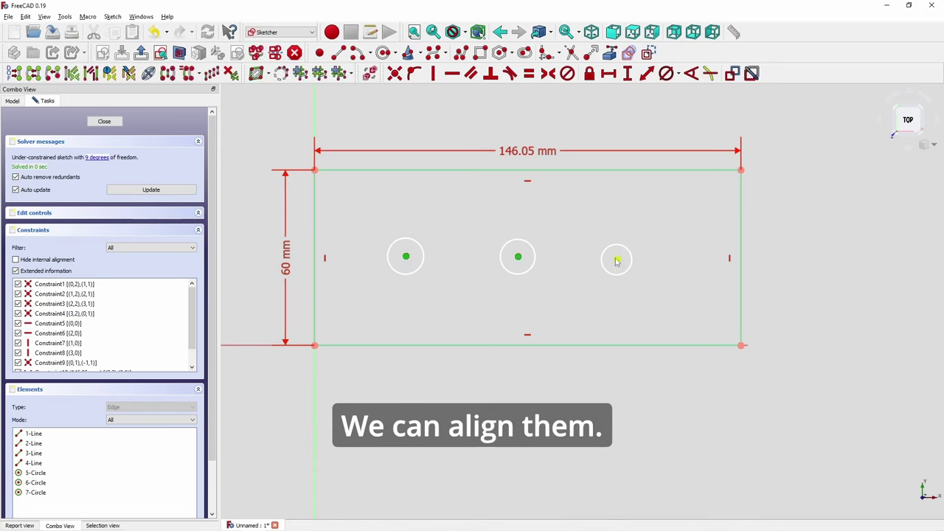
pyautogui.click(616, 259)
pyautogui.click(452, 73)
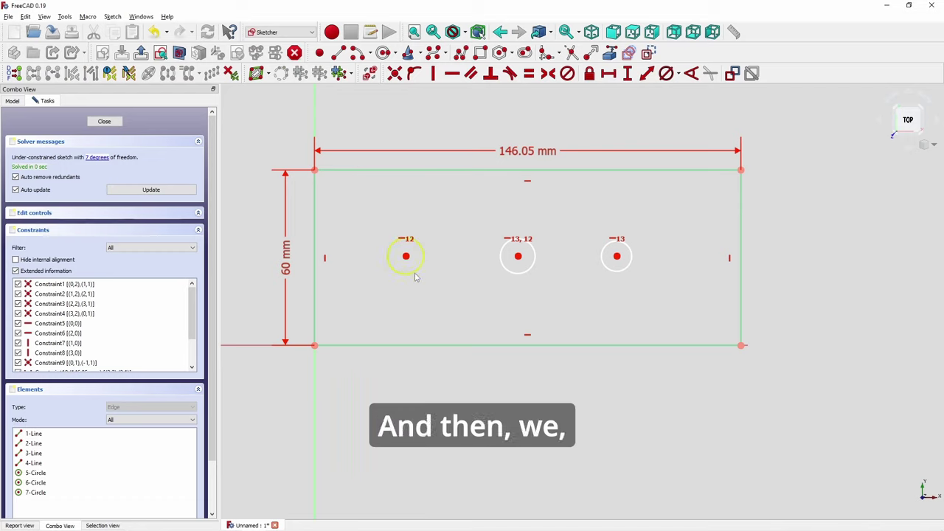
pyautogui.click(415, 276)
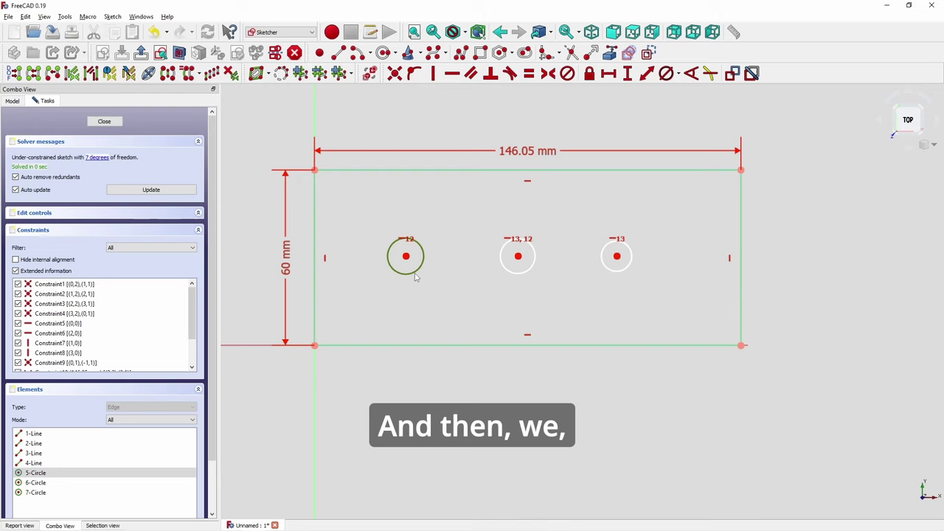
pyautogui.click(314, 346)
# Place the left circle centre 30 mm horizontally from the rectangle's bottom-left corner
pyautogui.click(607, 73)
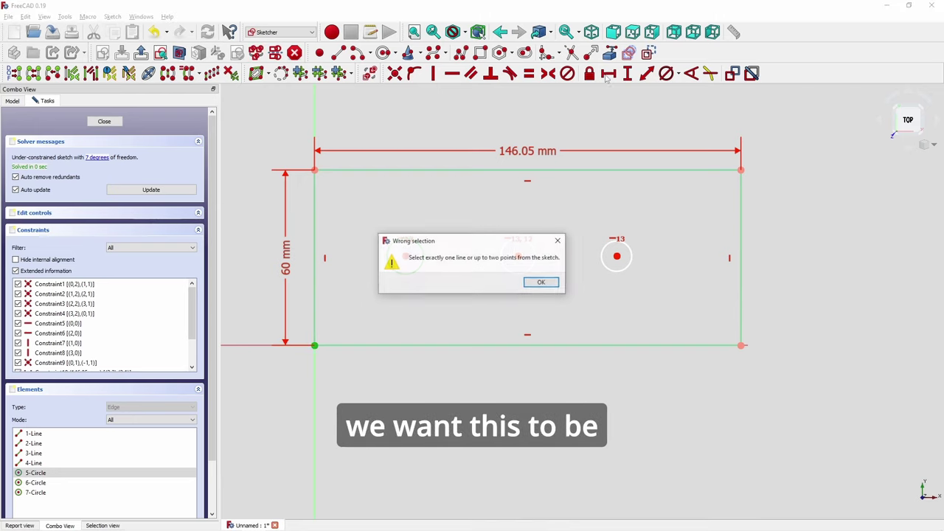
pyautogui.click(542, 281)
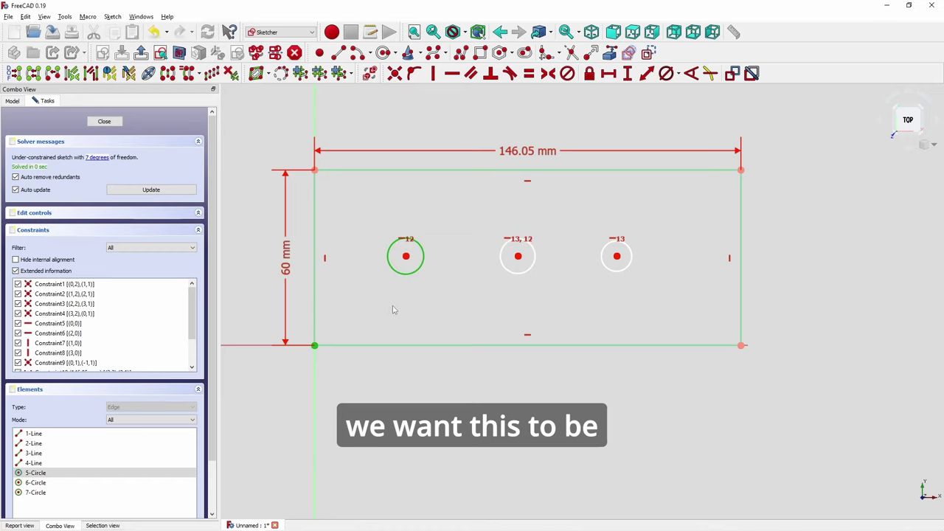
pyautogui.click(393, 310)
pyautogui.click(314, 346)
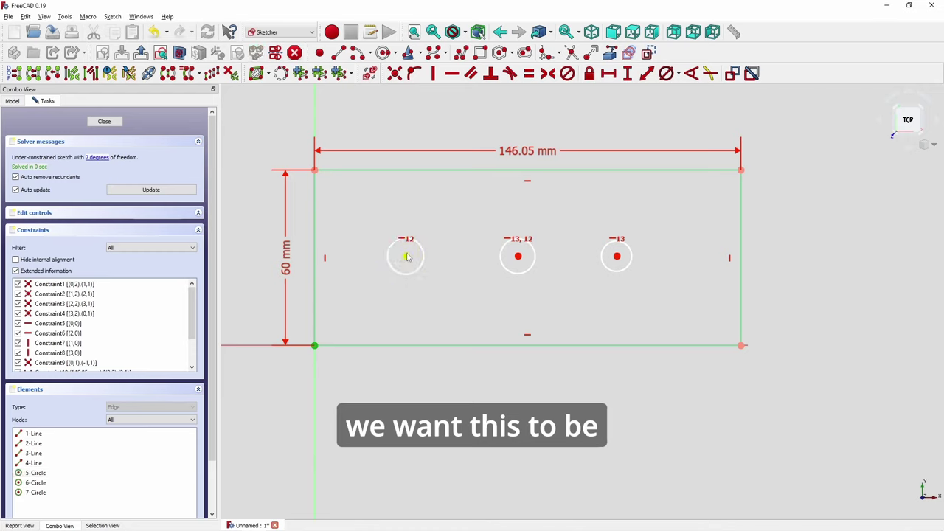
pyautogui.click(406, 257)
pyautogui.click(608, 73)
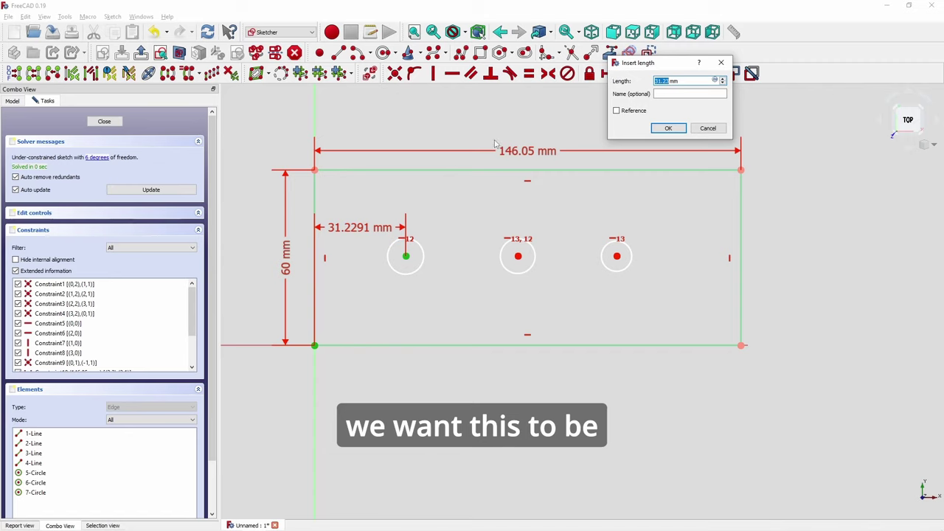
pyautogui.write('3')
pyautogui.press('Return')
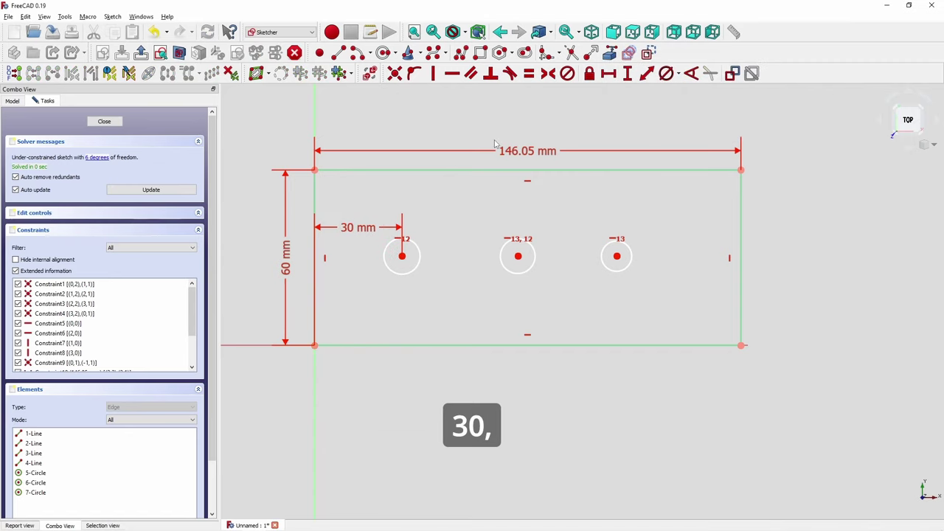
# Space the middle and right circle centres 40 mm apart horizontally
pyautogui.click(402, 256)
pyautogui.click(517, 256)
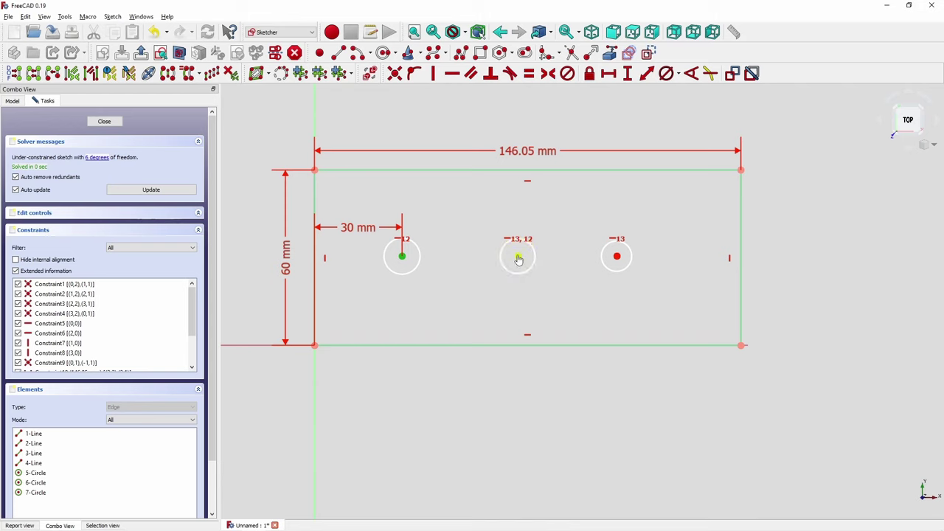
pyautogui.click(607, 74)
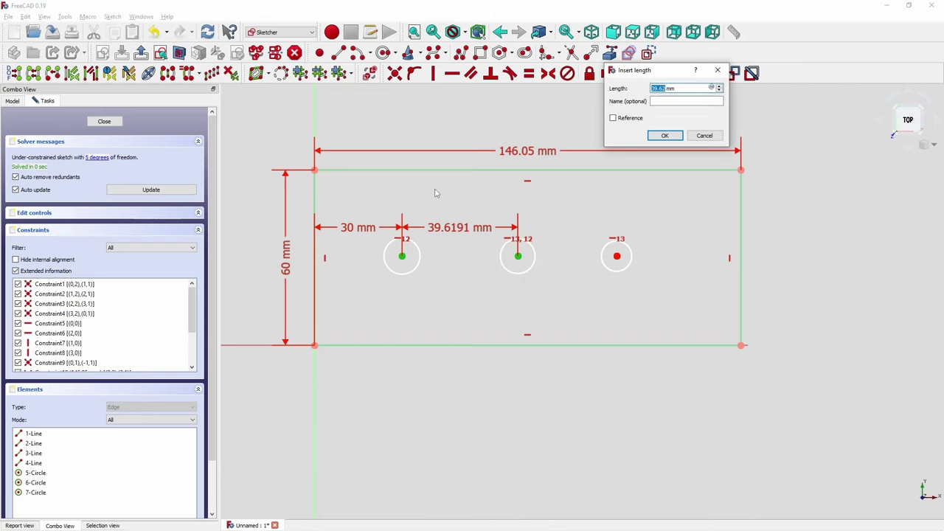
pyautogui.write('40')
pyautogui.press('Return')
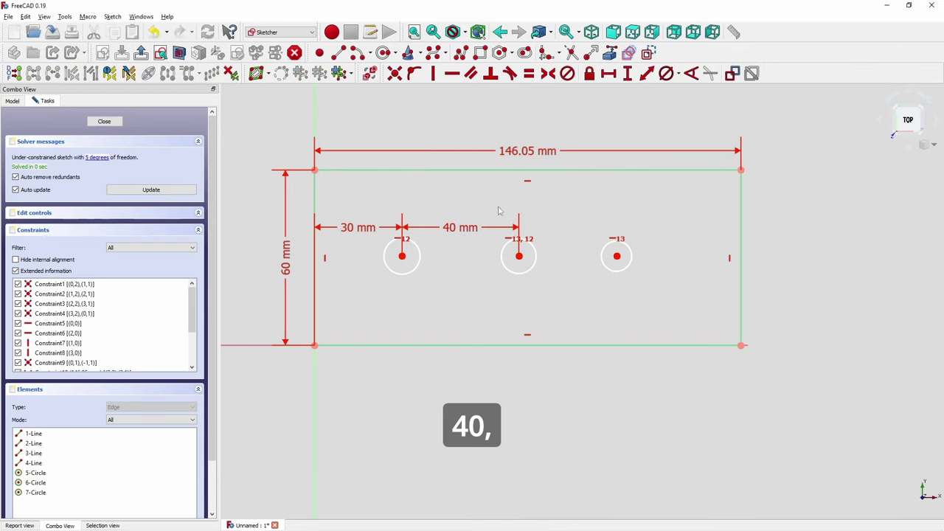
pyautogui.click(519, 256)
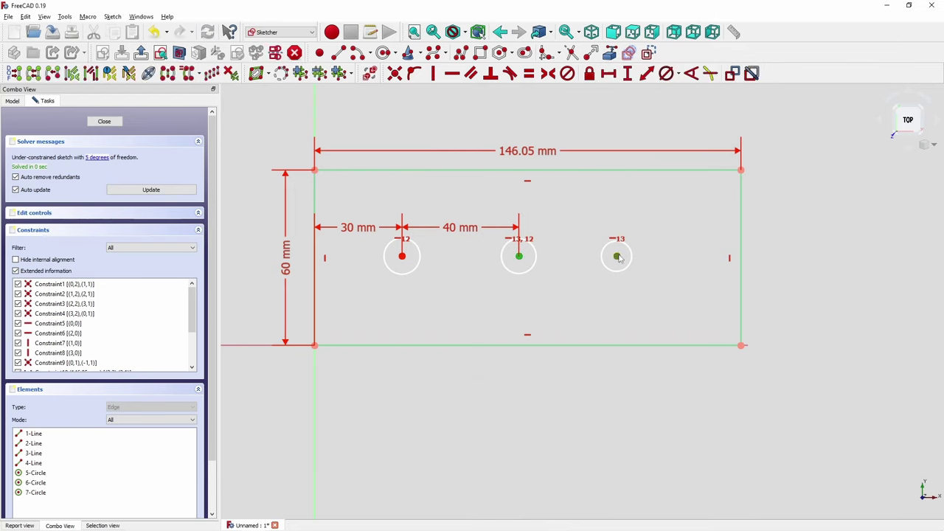
pyautogui.click(617, 257)
pyautogui.click(607, 73)
pyautogui.write('40')
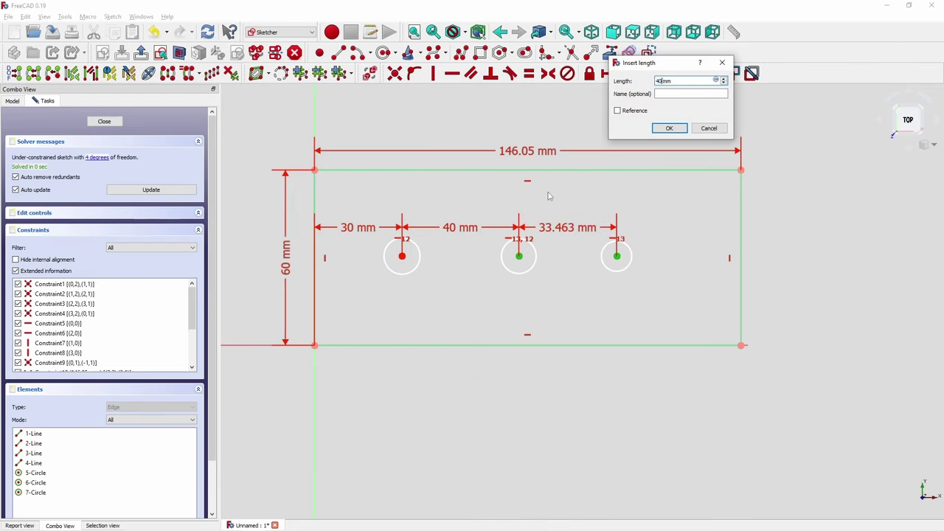
pyautogui.write('0')
pyautogui.press('Return')
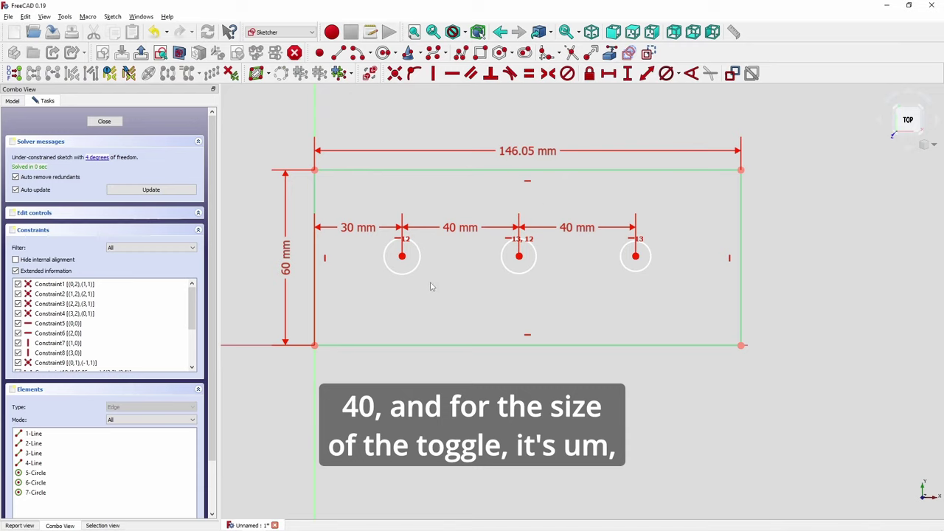
# Check the hole sizes in the Word document and return to FreeCAD
pyautogui.hotkey('alt', 'Tab')
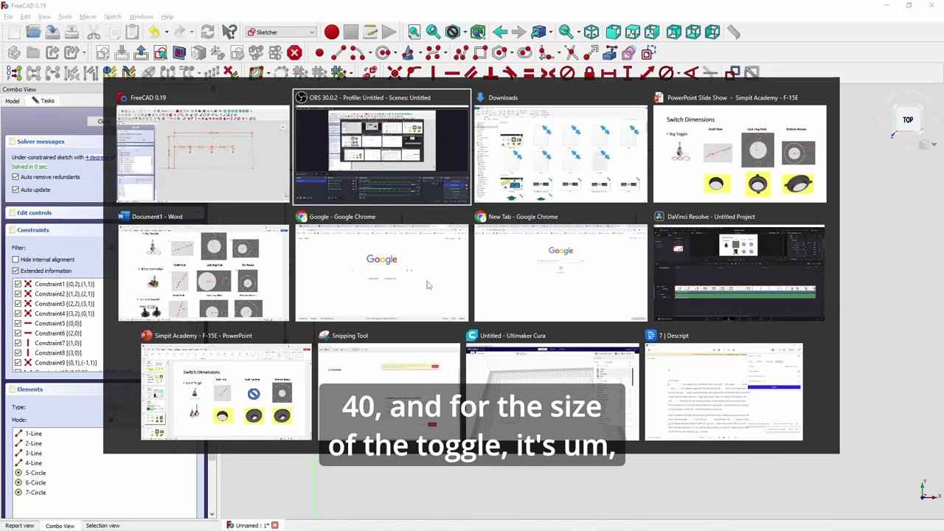
pyautogui.hotkey('alt', 'Tab')
pyautogui.hotkey('alt', 'Tab')
pyautogui.hotkey('alt', 'Tab')
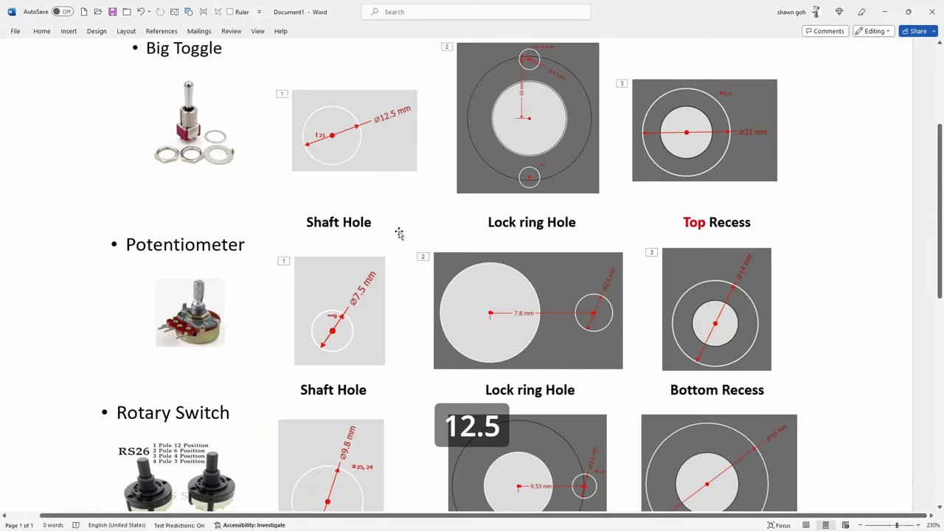
pyautogui.hotkey('alt', 'Tab')
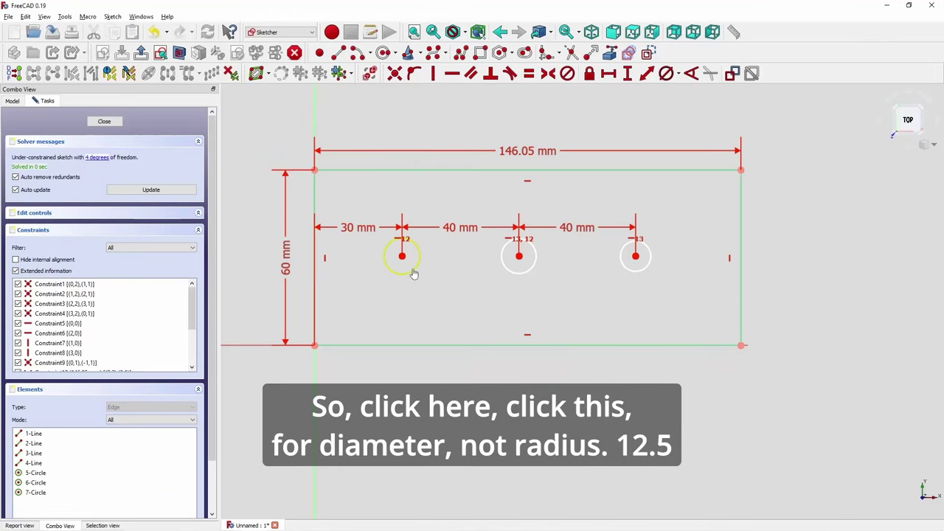
# Give the left circle a 12.5 mm diameter, checking the Word hole diagrams
pyautogui.click(410, 271)
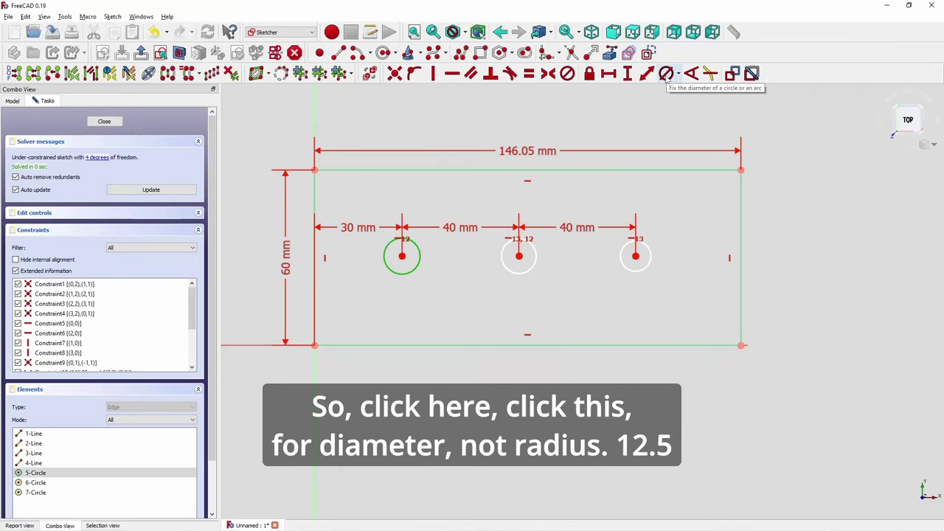
pyautogui.click(678, 77)
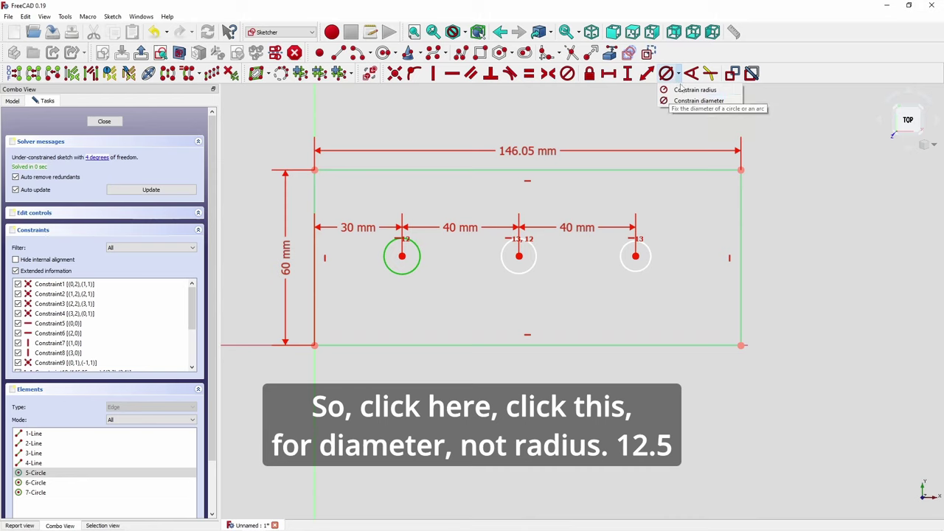
pyautogui.click(679, 104)
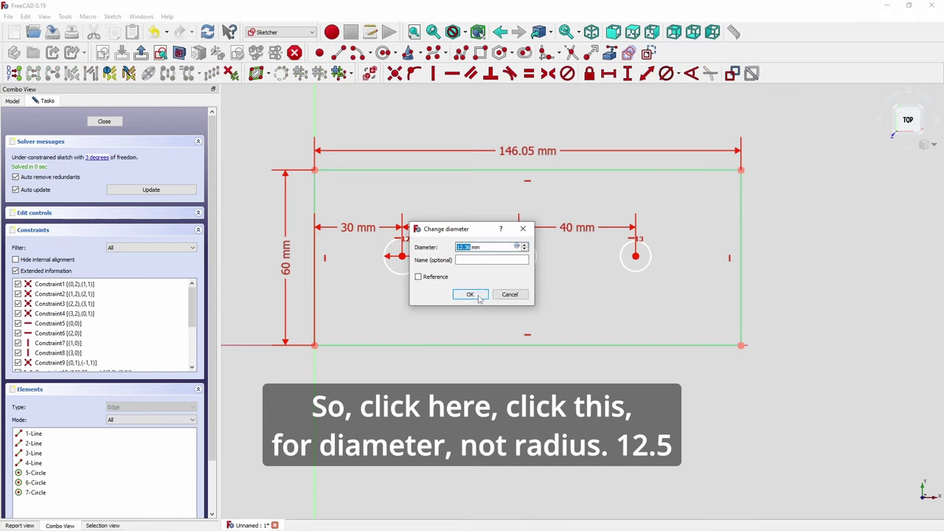
pyautogui.write('12.')
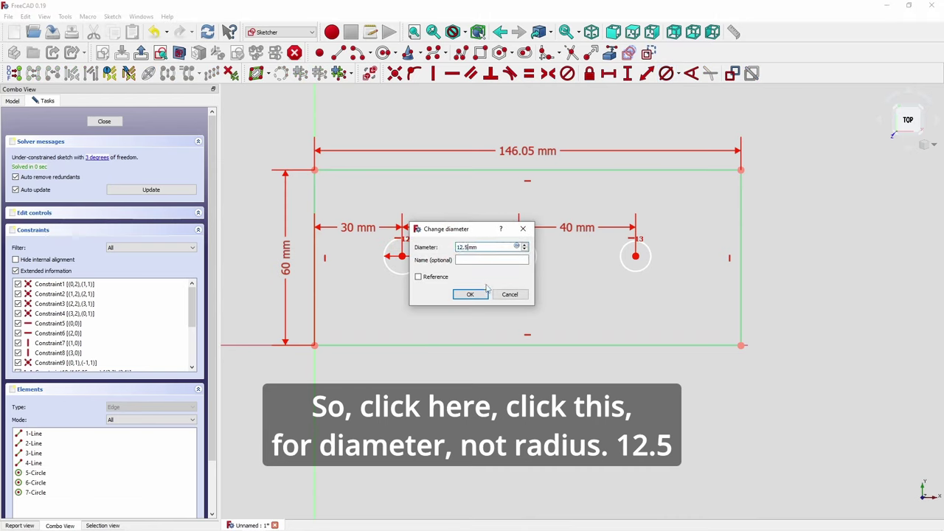
pyautogui.click(486, 289)
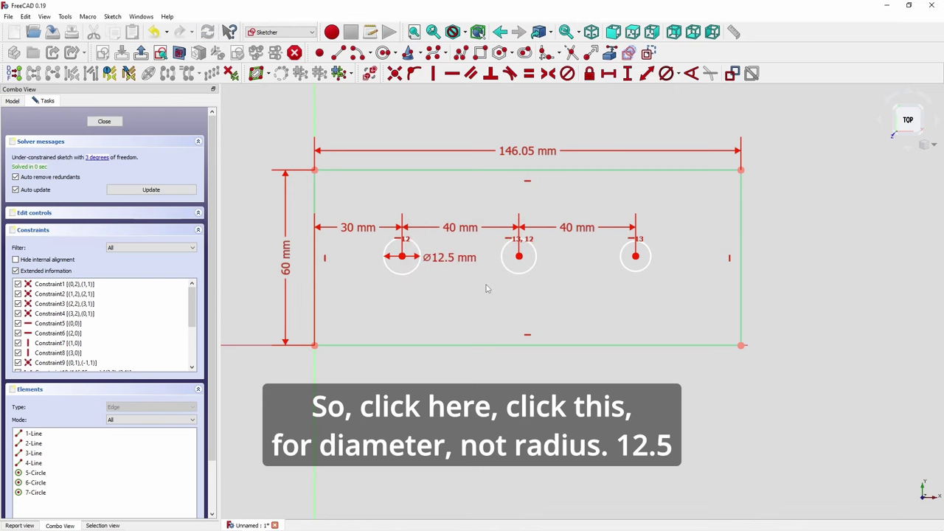
pyautogui.hotkey('alt', 'Tab')
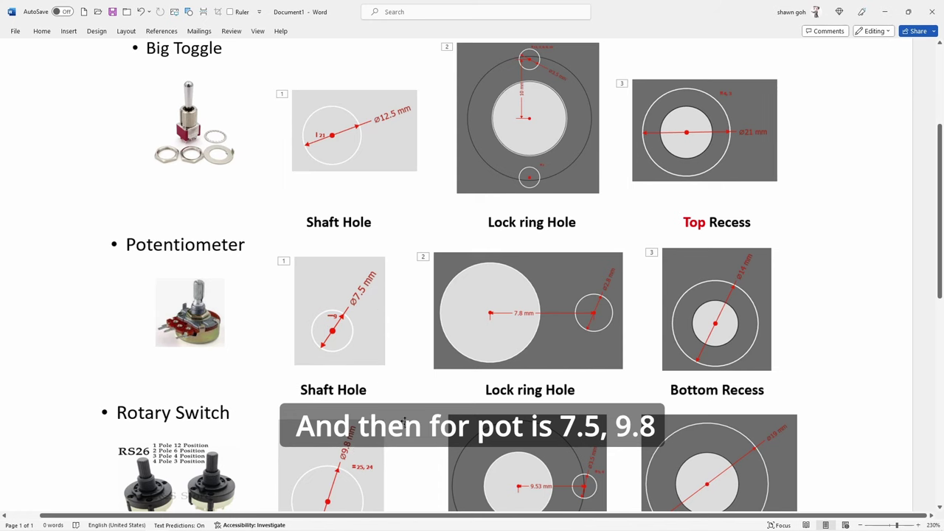
pyautogui.hotkey('alt', 'Tab')
# Set the middle circle's diameter to 7.5 mm and the right circle's to 9.8 mm
pyautogui.click(507, 270)
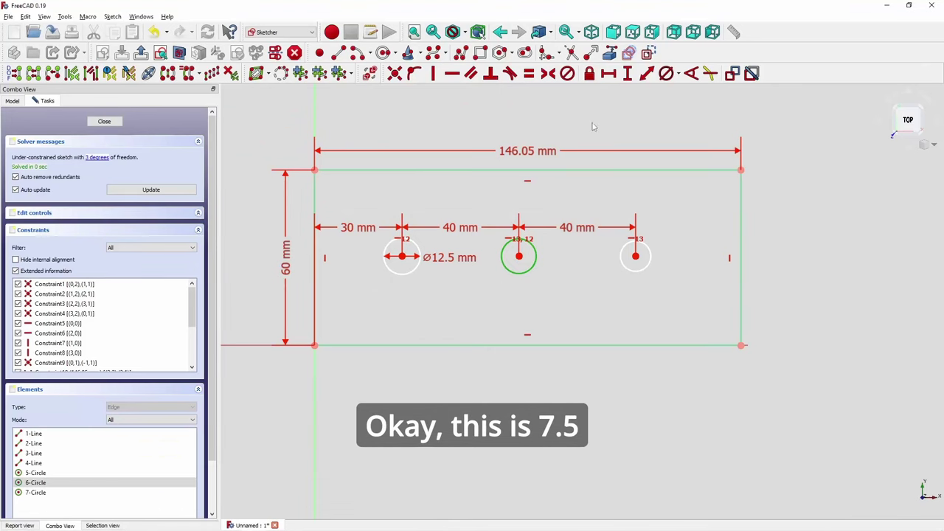
pyautogui.click(669, 75)
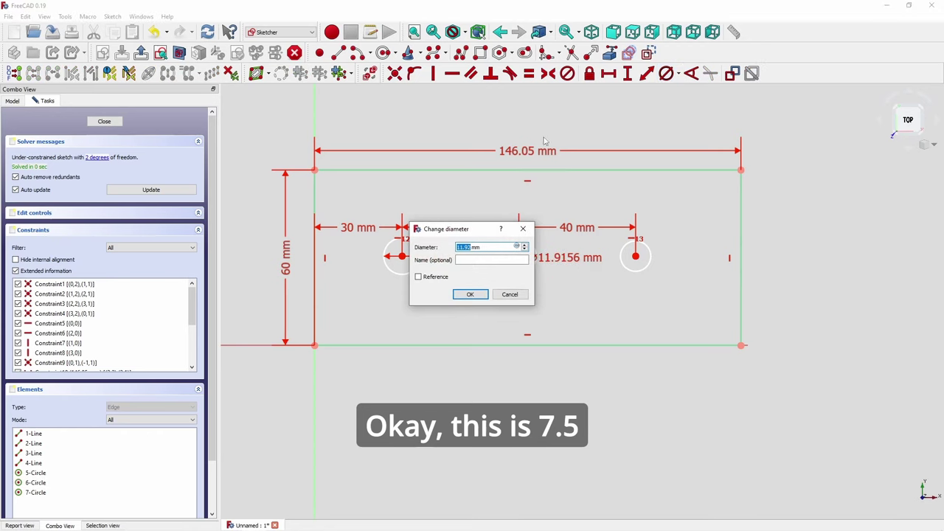
pyautogui.write('7.5')
pyautogui.click(464, 294)
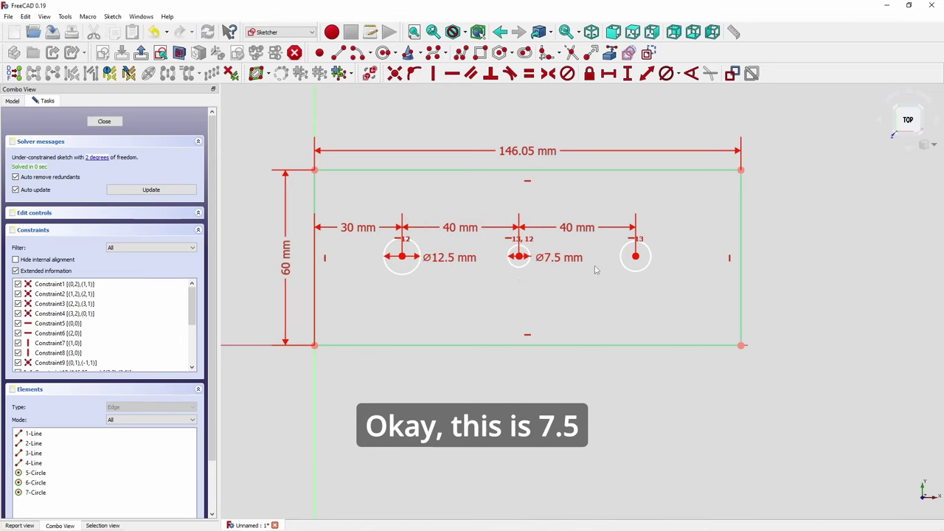
pyautogui.click(638, 275)
pyautogui.click(666, 74)
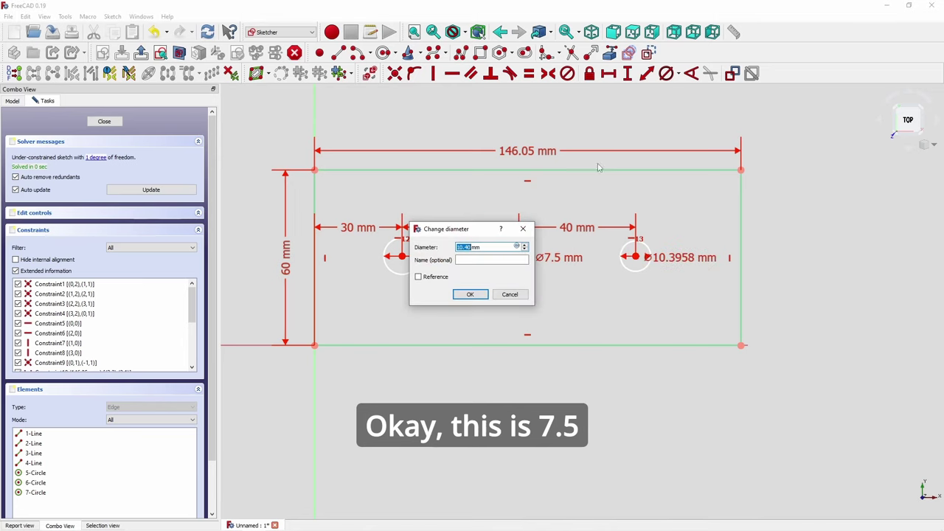
pyautogui.write('9')
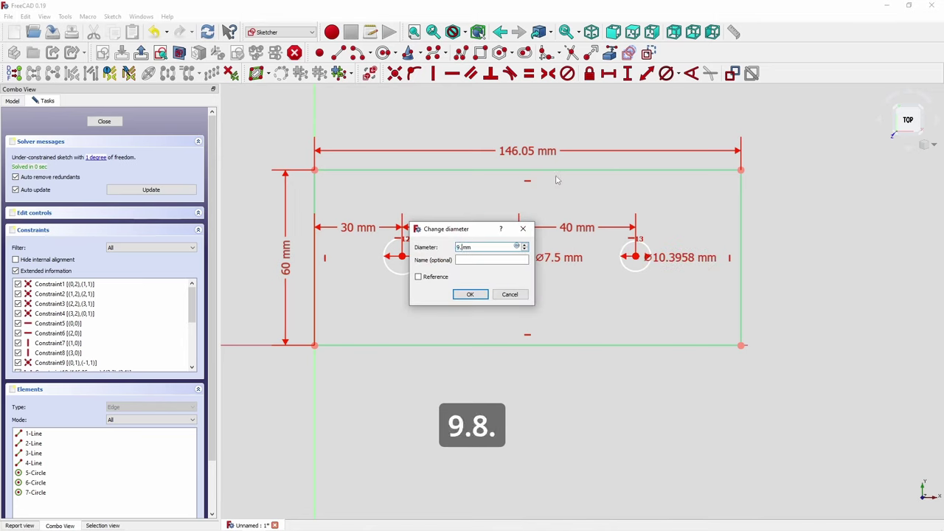
pyautogui.click(482, 293)
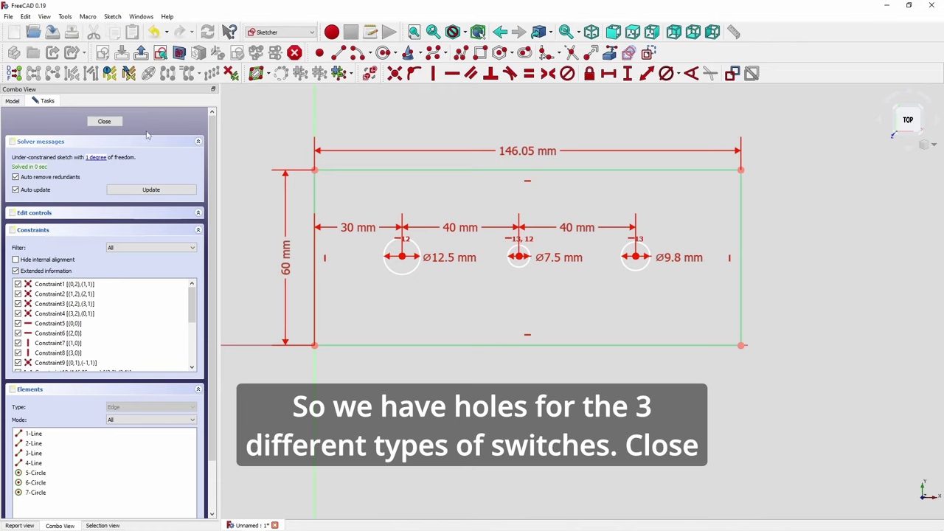
# Close the sketch and pad it to a 6 mm length
pyautogui.click(104, 121)
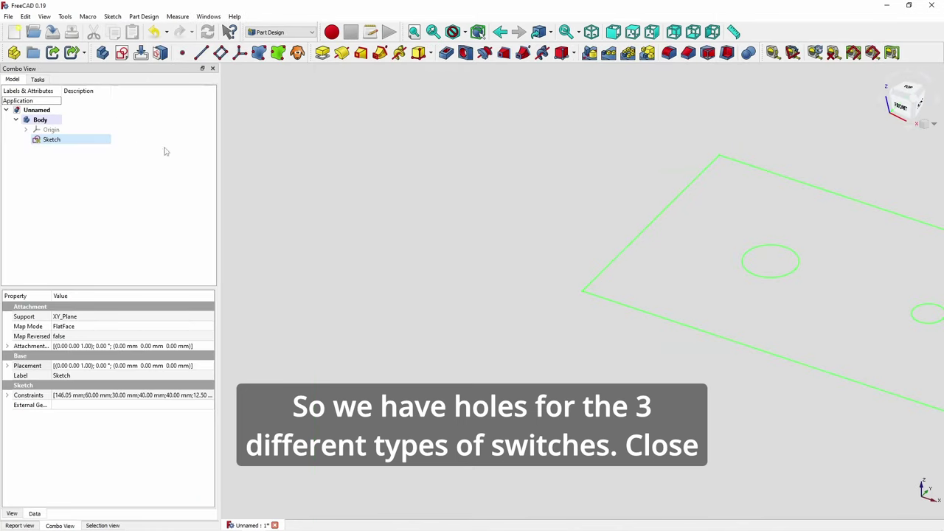
pyautogui.click(322, 53)
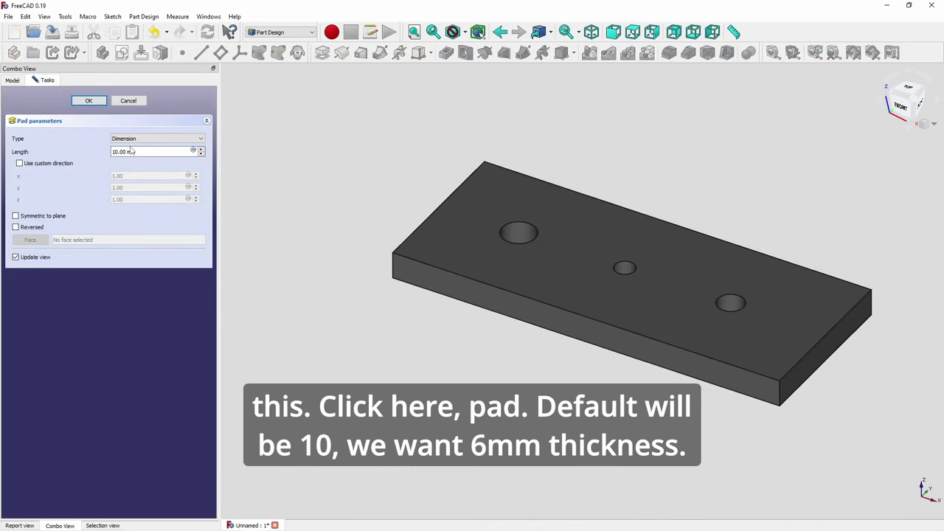
pyautogui.moveTo(151, 151); pyautogui.dragTo(86, 152)
pyautogui.write('6 mm')
pyautogui.click(97, 103)
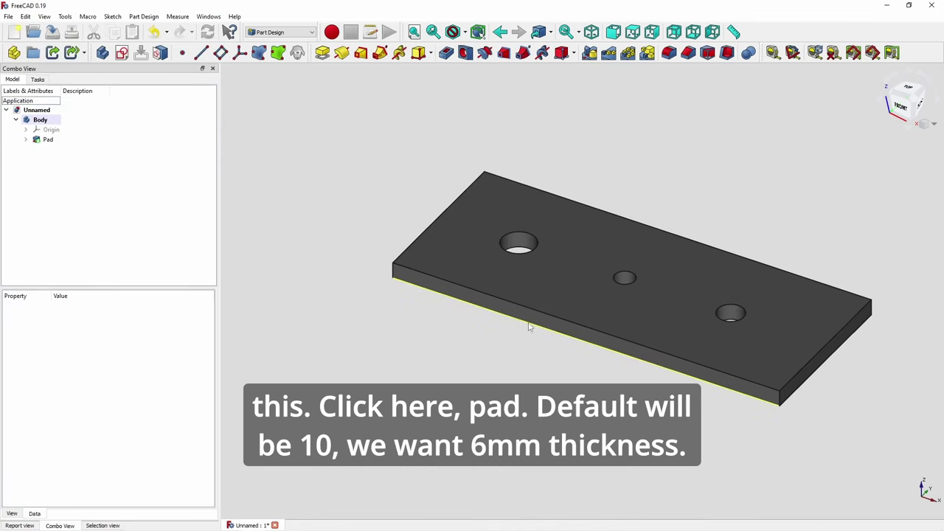
pyautogui.scroll(-2, 502, 259)
pyautogui.moveTo(502, 259); pyautogui.dragTo(472, 249, button='middle')
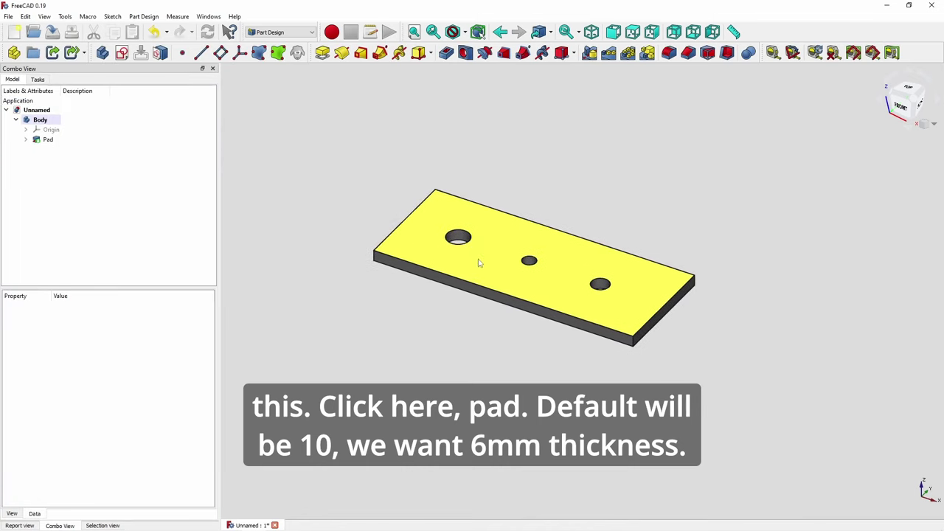
pyautogui.scroll(4, 489, 280)
pyautogui.scroll(-1, 487, 282)
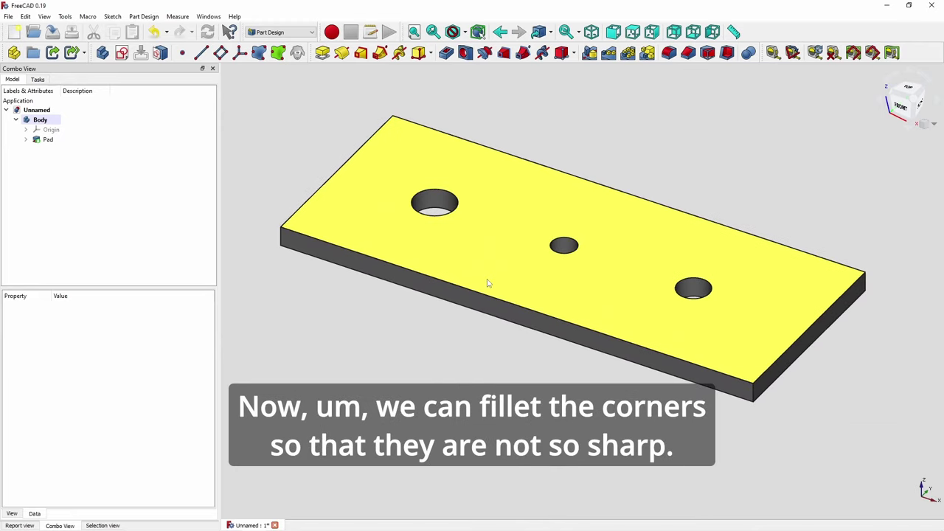
# Select plate corner edges while orbiting the view, then clear the selection
pyautogui.click(281, 237)
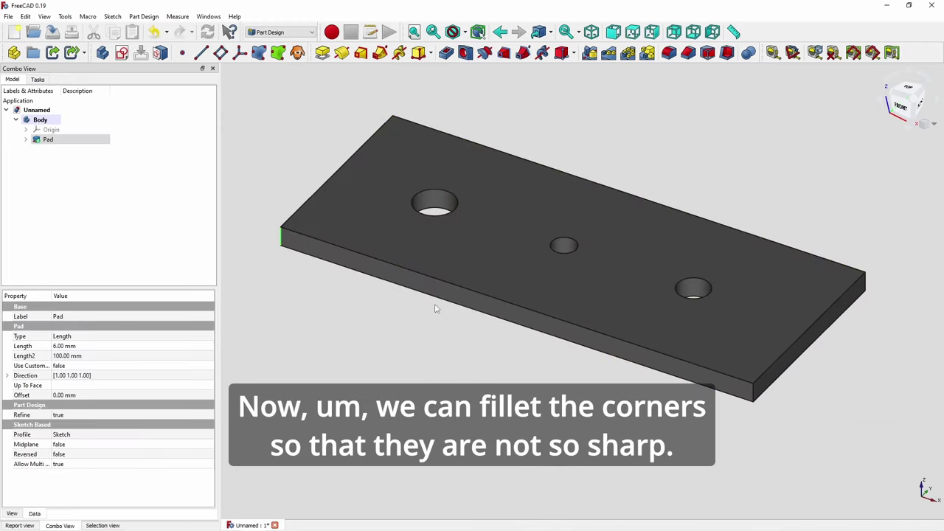
pyautogui.click(752, 393)
pyautogui.keyDown('ctrl'); pyautogui.click(864, 280); pyautogui.keyUp('ctrl')
pyautogui.moveTo(752, 268); pyautogui.dragTo(539, 226, button='middle')
pyautogui.scroll(-5, 539, 226)
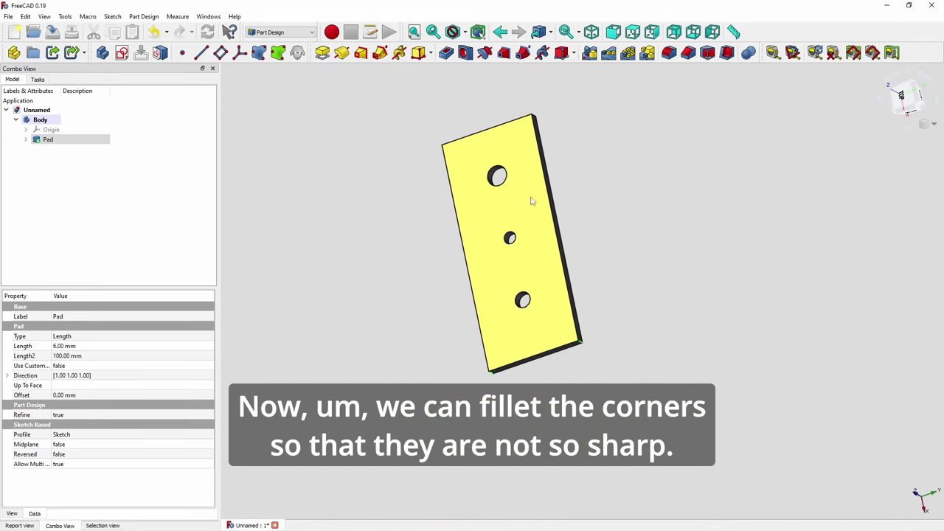
pyautogui.scroll(4, 537, 118)
pyautogui.click(540, 129)
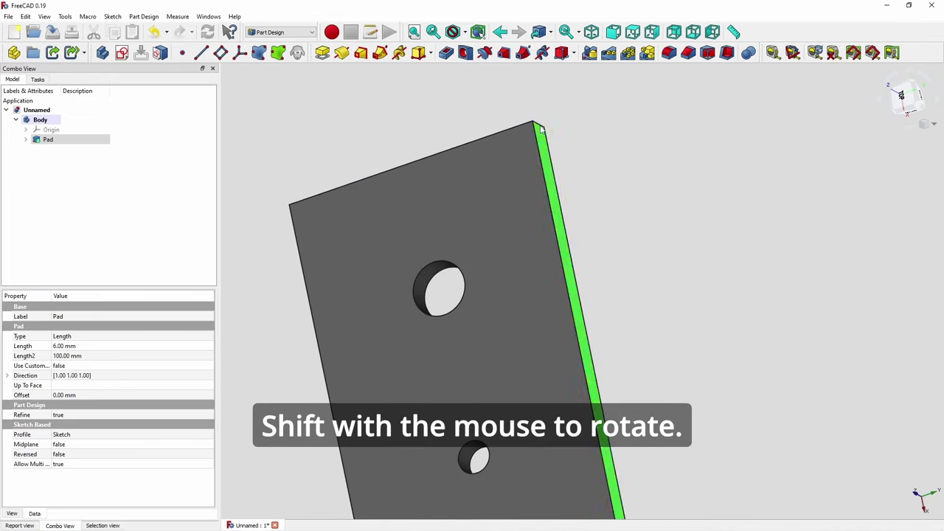
pyautogui.doubleClick(541, 128)
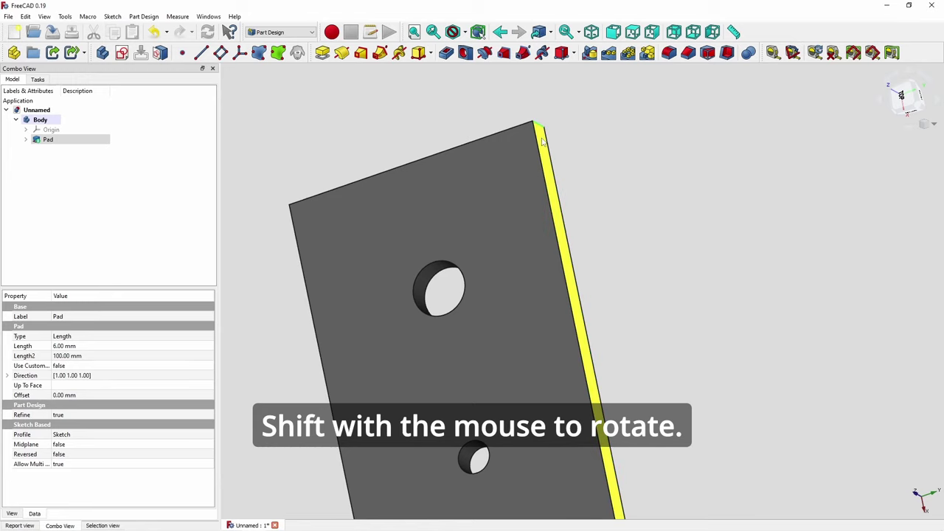
pyautogui.click(588, 130)
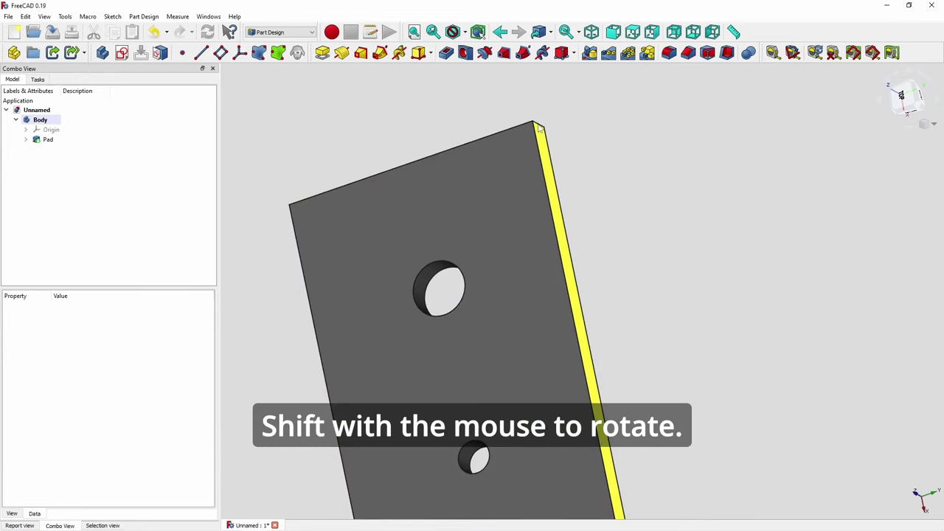
# Select the four vertical corner edges and fillet them with a 1.5 mm radius
pyautogui.click(539, 125)
pyautogui.keyDown('shift'); pyautogui.moveTo(538, 126); pyautogui.dragTo(573, 259, button='middle'); pyautogui.keyUp('shift')
pyautogui.click(389, 174)
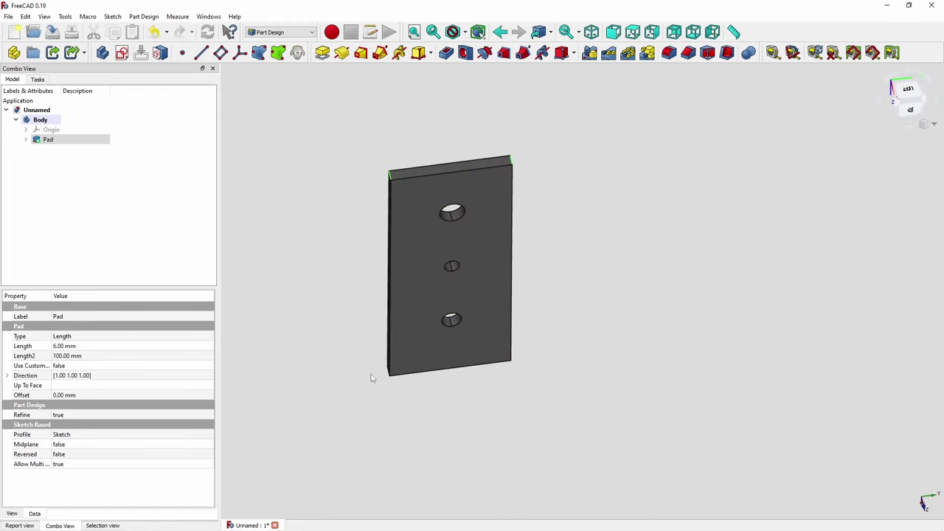
pyautogui.scroll(3, 454, 375)
pyautogui.keyDown('shift'); pyautogui.moveTo(463, 375); pyautogui.dragTo(461, 346, button='middle'); pyautogui.keyUp('shift')
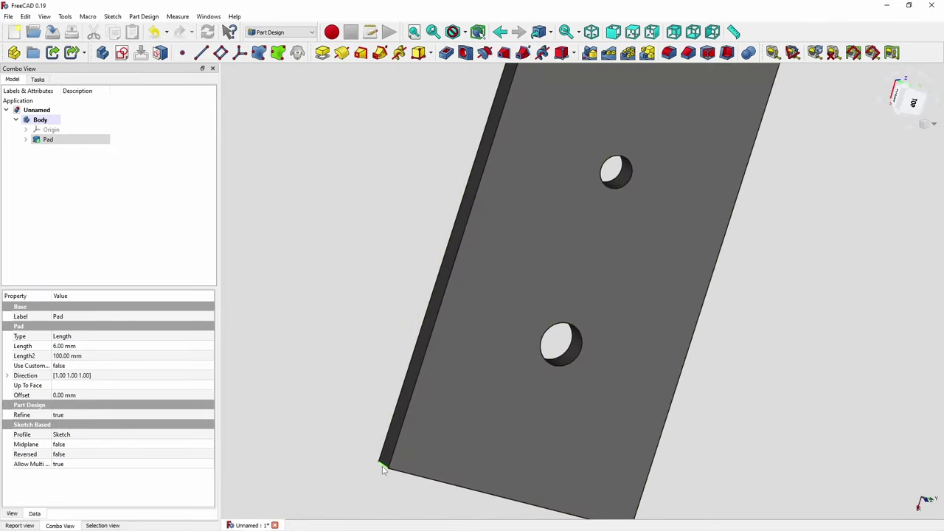
pyautogui.keyDown('shift'); pyautogui.moveTo(517, 441); pyautogui.dragTo(526, 185, button='middle'); pyautogui.keyUp('shift')
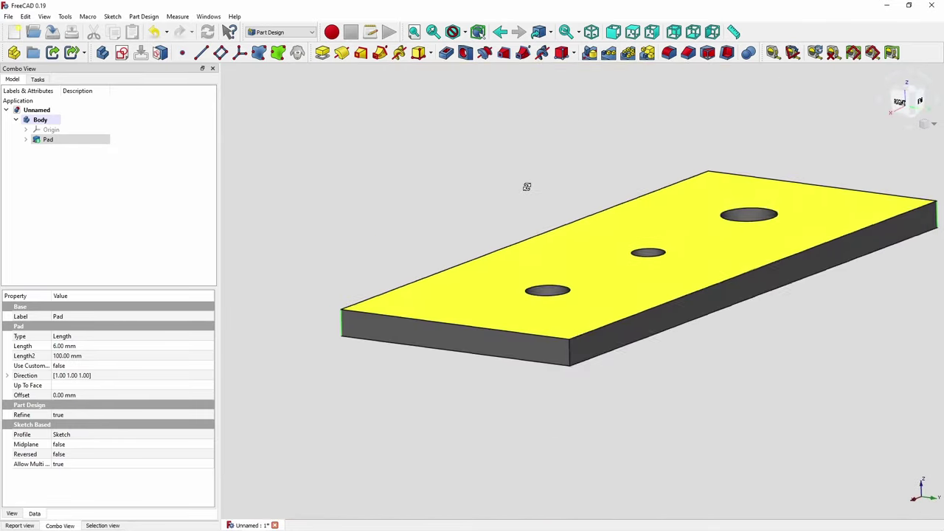
pyautogui.keyDown('ctrl'); pyautogui.click(569, 359); pyautogui.keyUp('ctrl')
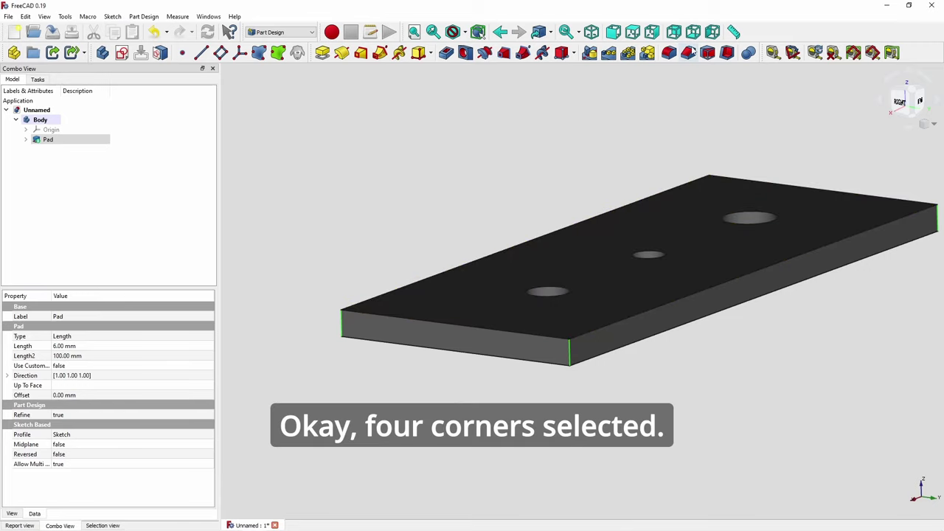
pyautogui.click(669, 52)
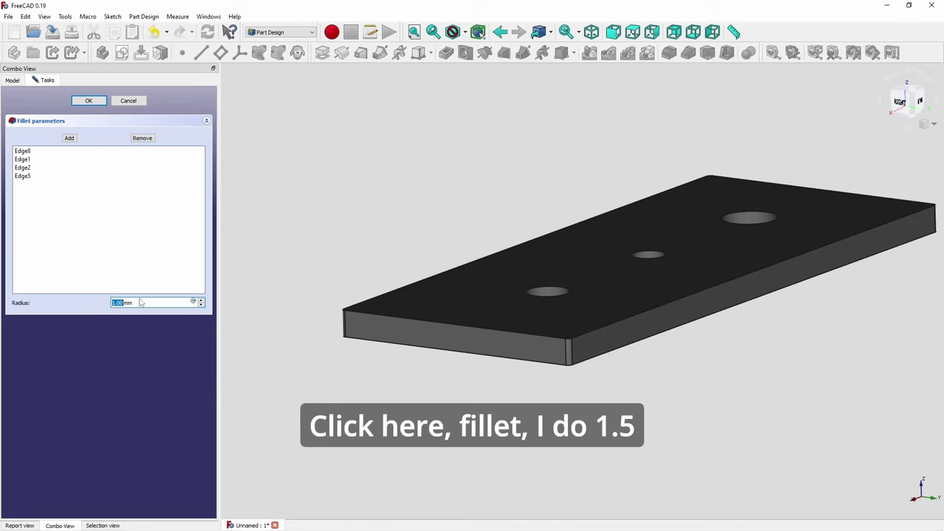
pyautogui.write('1')
# Accept the 1.5 mm corner fillet and orbit to check the rounded corners and underside
pyautogui.press('Return')
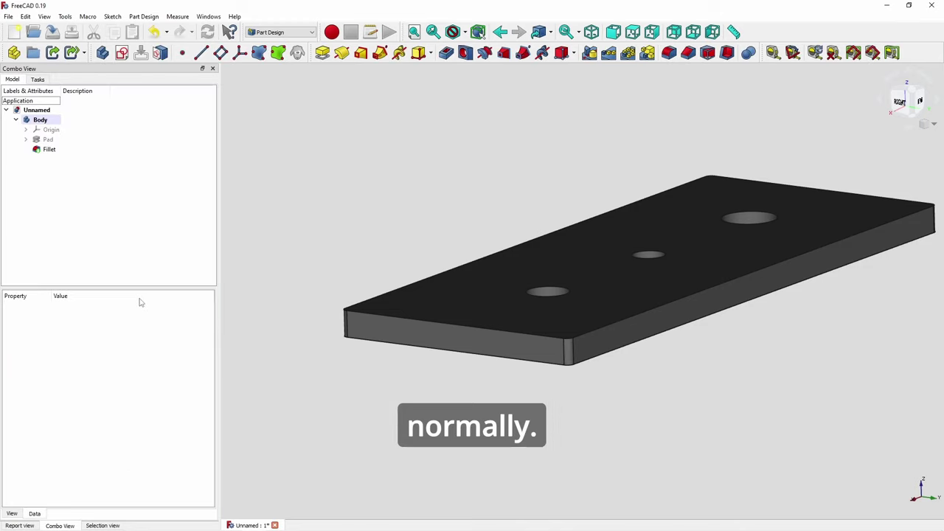
pyautogui.moveTo(695, 200); pyautogui.dragTo(666, 273, button='middle')
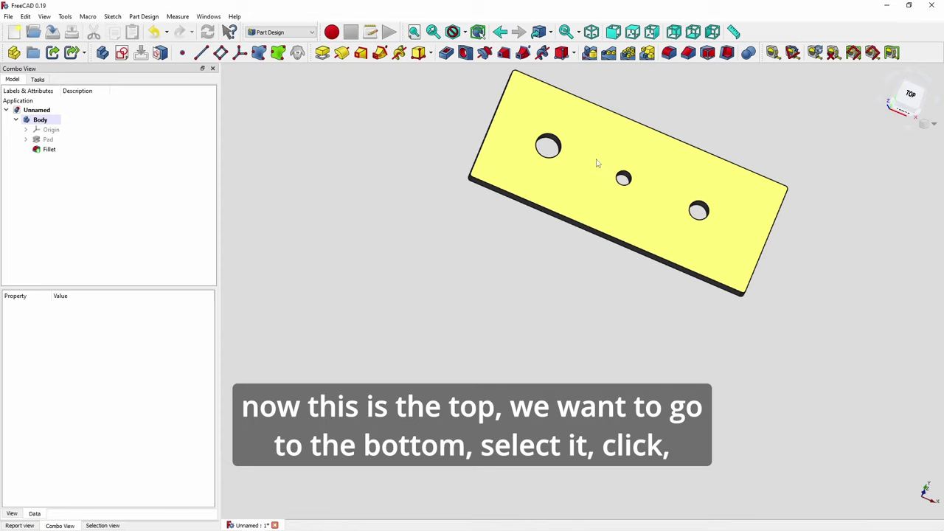
pyautogui.moveTo(594, 210); pyautogui.dragTo(584, 269, button='middle')
# Create a new sketch on the plate's bottom face, then switch to the Word dimensions document
pyautogui.click(550, 279)
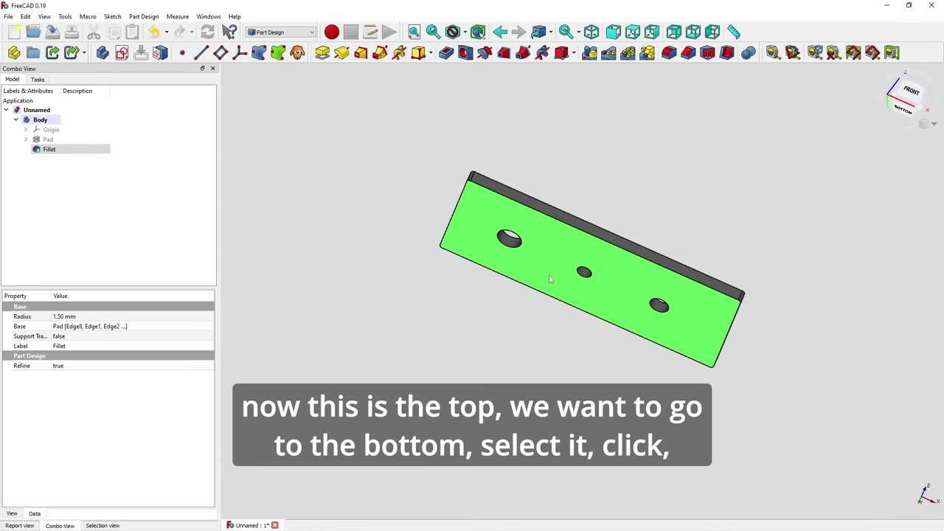
pyautogui.click(121, 52)
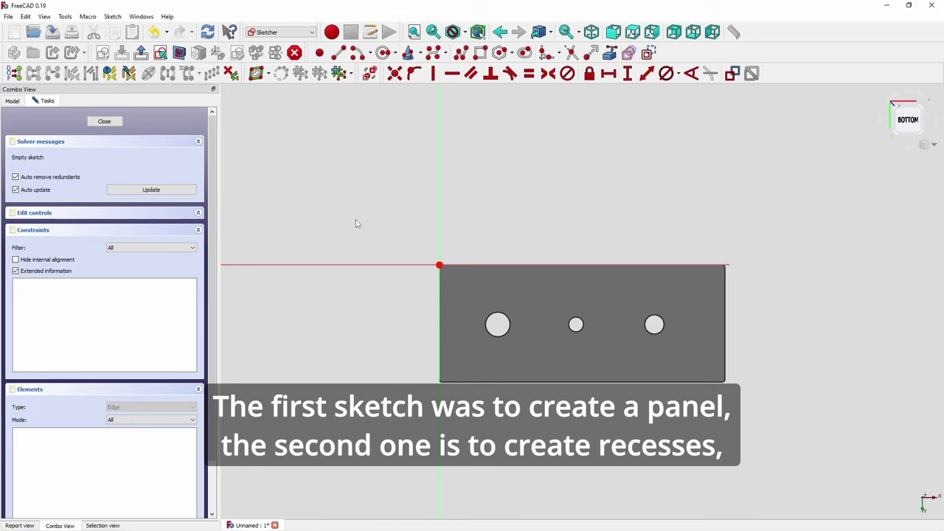
pyautogui.hotkey('alt', 'Tab')
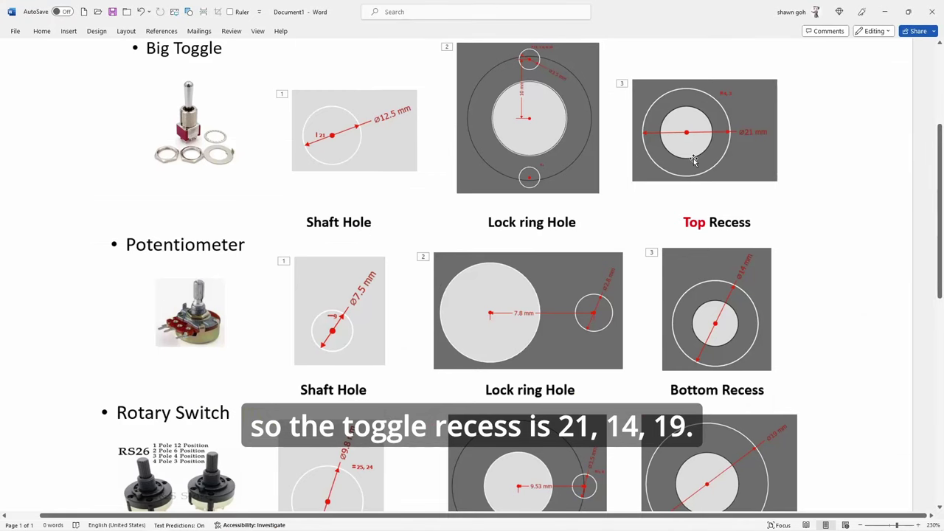
# Read the recess diameters in the Switch Dimensions document and return to the FreeCAD sketch
pyautogui.scroll(3, 630, 233)
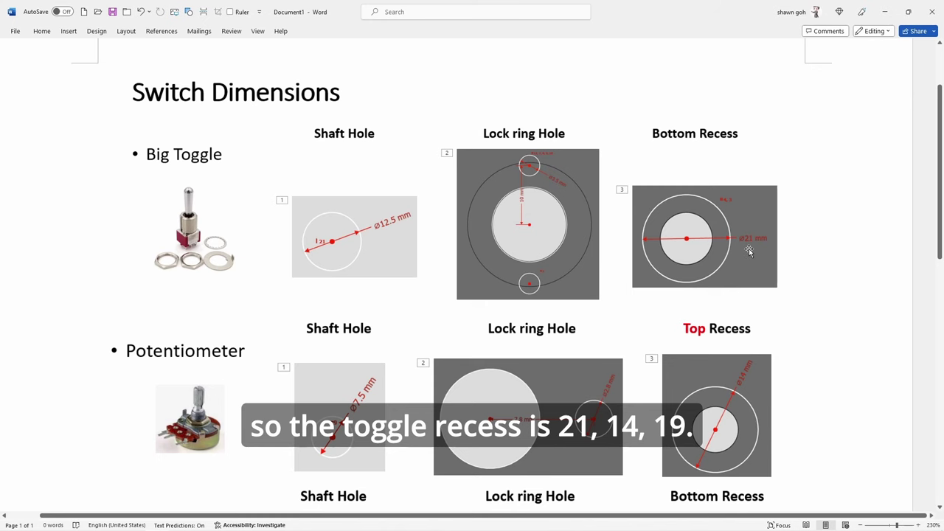
pyautogui.scroll(-4, 748, 251)
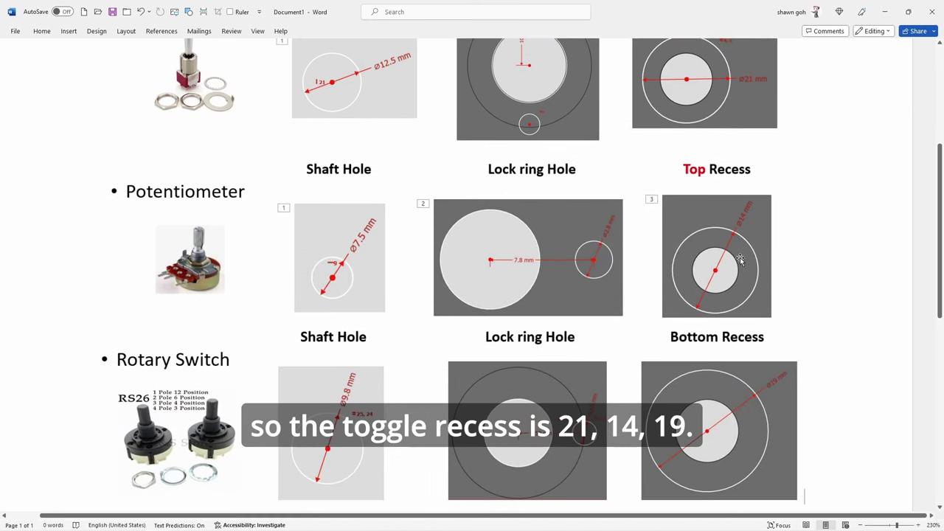
pyautogui.hotkey('alt', 'Tab')
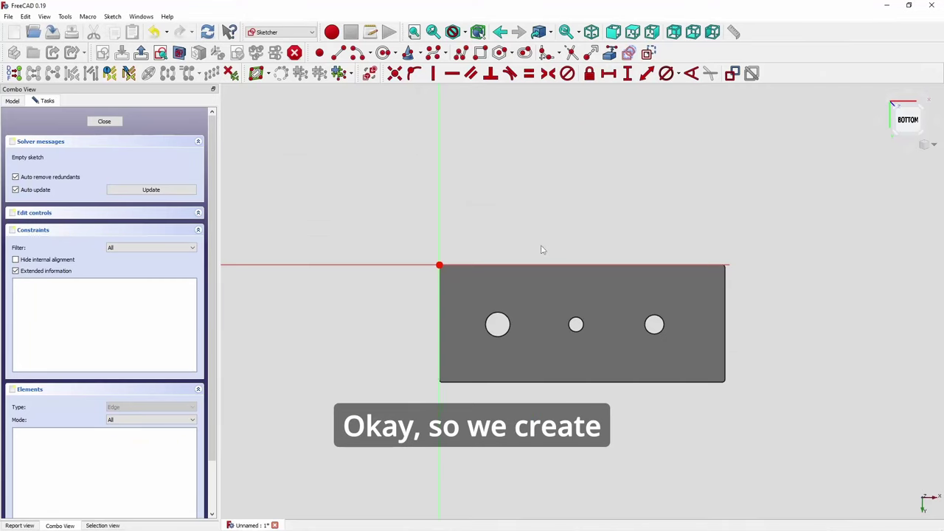
# Draw three recess circles centred on the left, middle and right holes
pyautogui.click(382, 52)
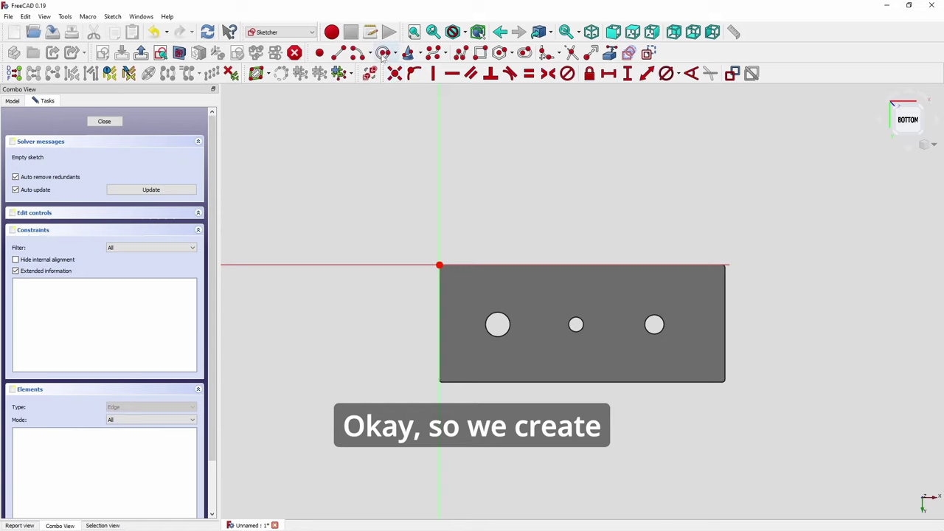
pyautogui.click(498, 325)
pyautogui.click(509, 341)
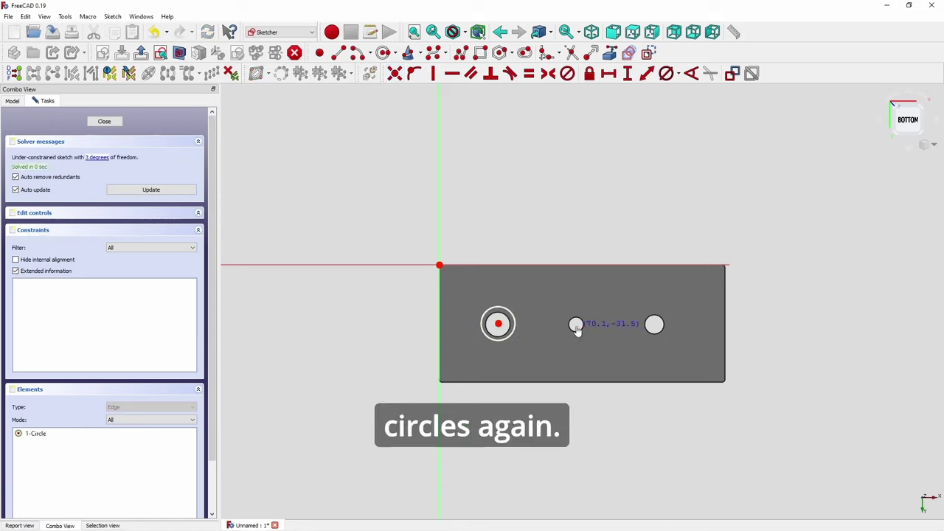
pyautogui.click(576, 325)
pyautogui.click(586, 338)
pyautogui.click(654, 329)
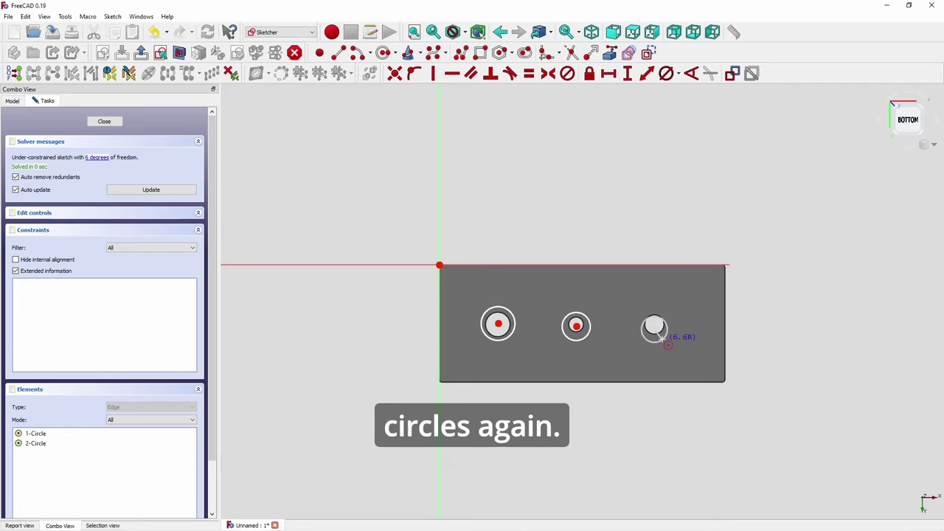
pyautogui.click(665, 340)
pyautogui.rightClick(627, 346)
# Constrain the three circle centres to lie on one horizontal line
pyautogui.scroll(3, 614, 344)
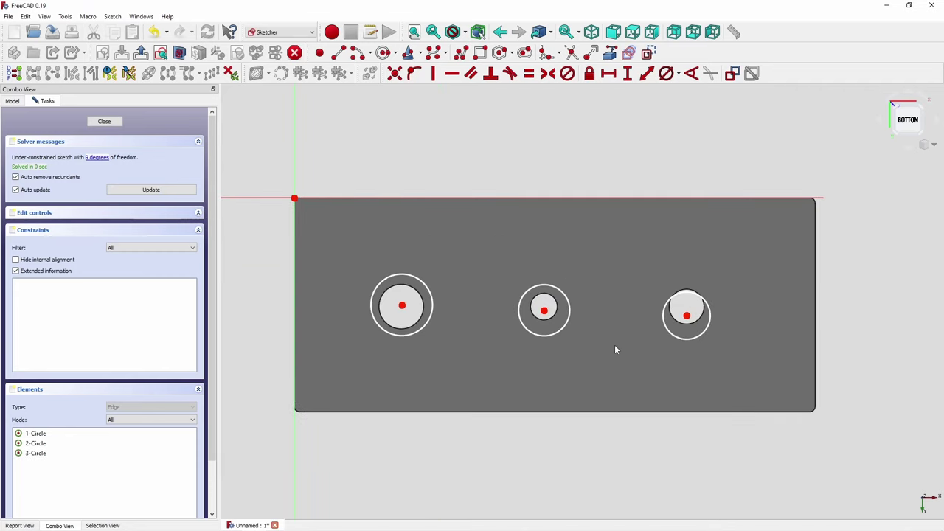
pyautogui.click(401, 306)
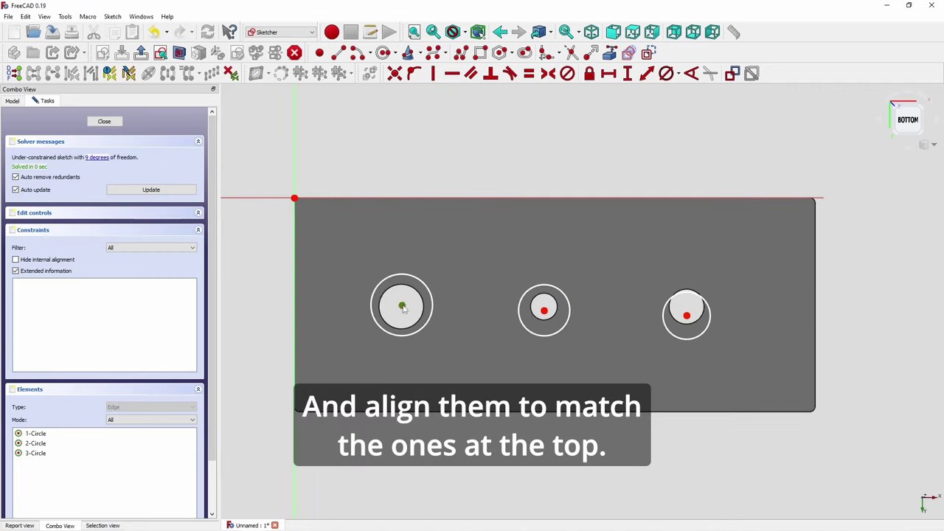
pyautogui.click(543, 311)
pyautogui.click(687, 316)
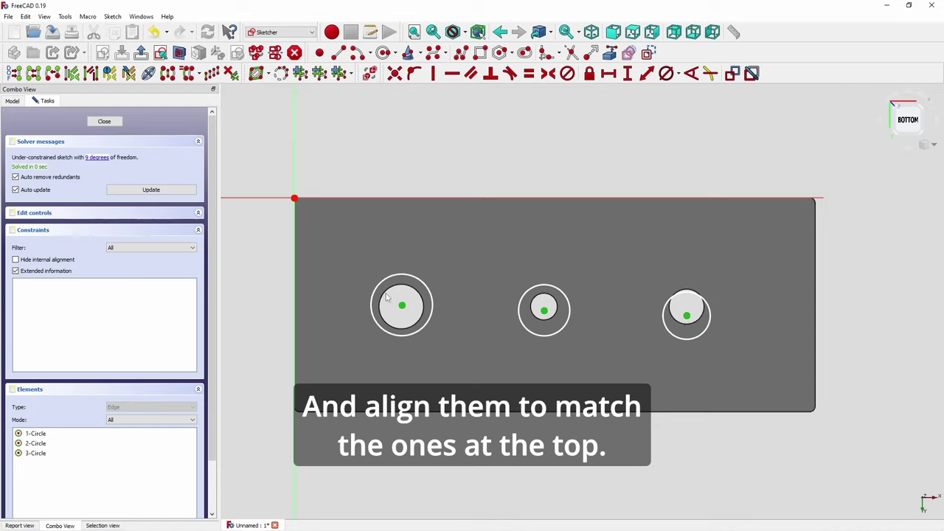
pyautogui.click(452, 73)
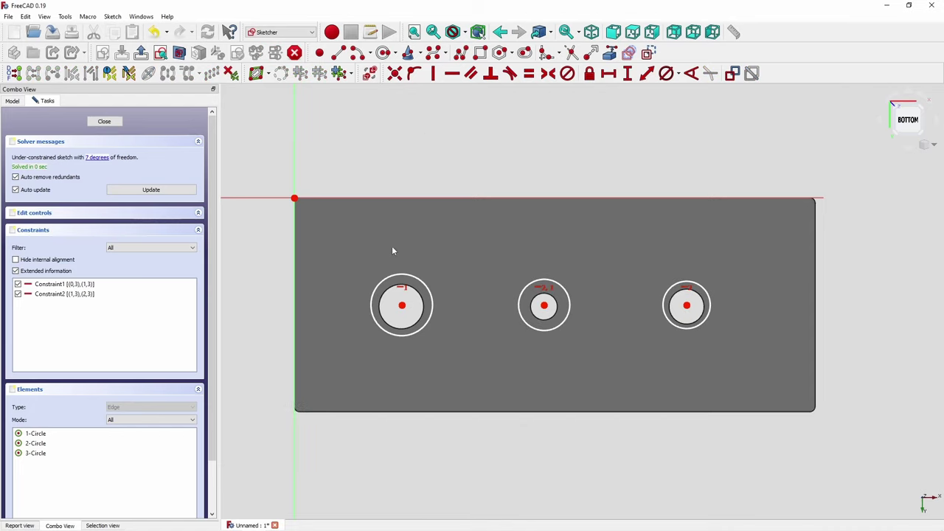
pyautogui.click(295, 199)
# Dimension the circle centres: left centre 30 mm from the corner, then 40 and 40 mm apart
pyautogui.click(402, 306)
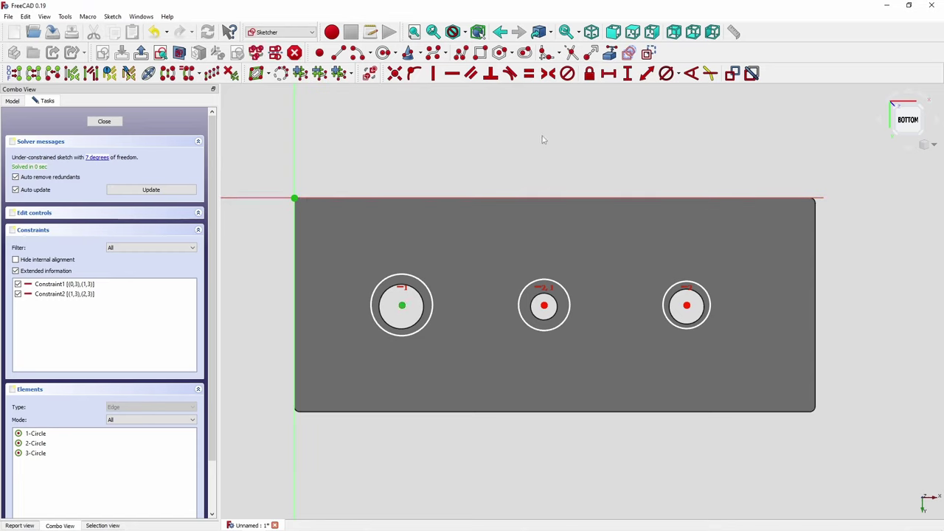
pyautogui.click(608, 73)
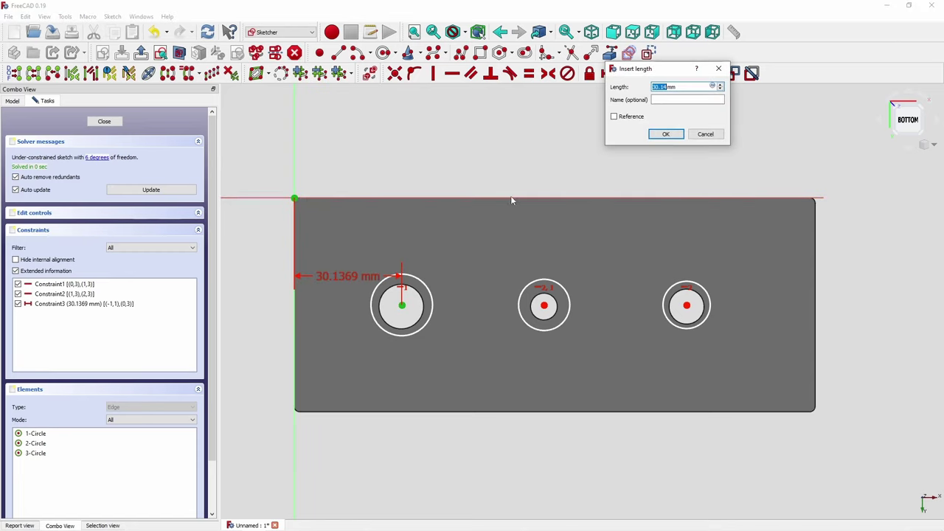
pyautogui.write('30')
pyautogui.press('Return')
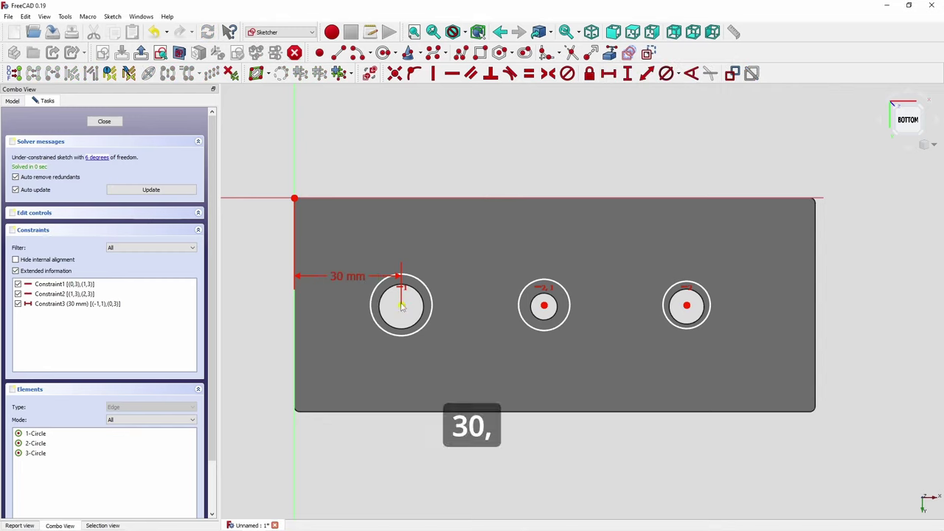
pyautogui.click(402, 306)
pyautogui.click(543, 305)
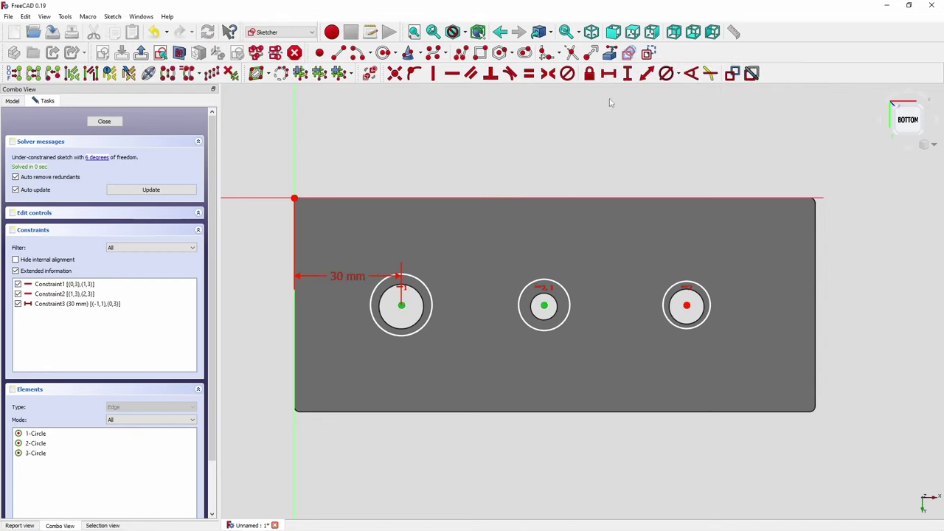
pyautogui.click(608, 73)
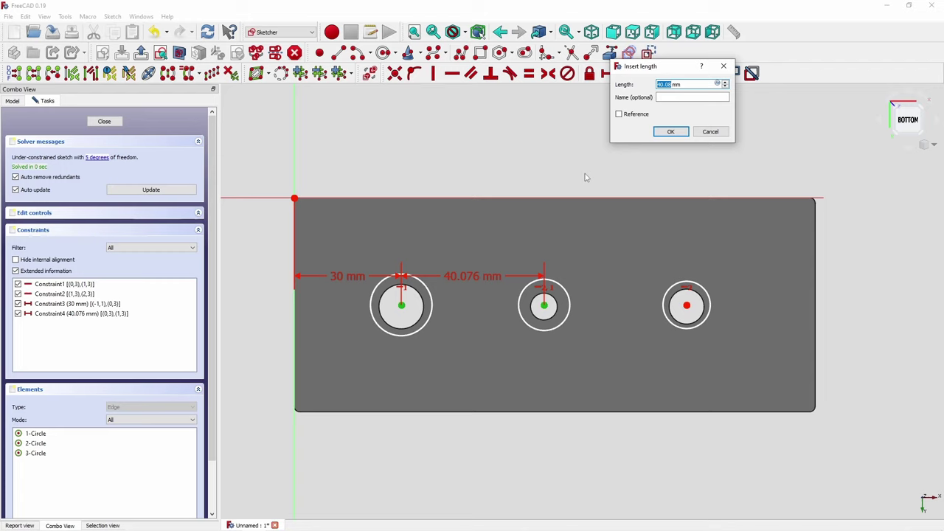
pyautogui.write('40')
pyautogui.press('Return')
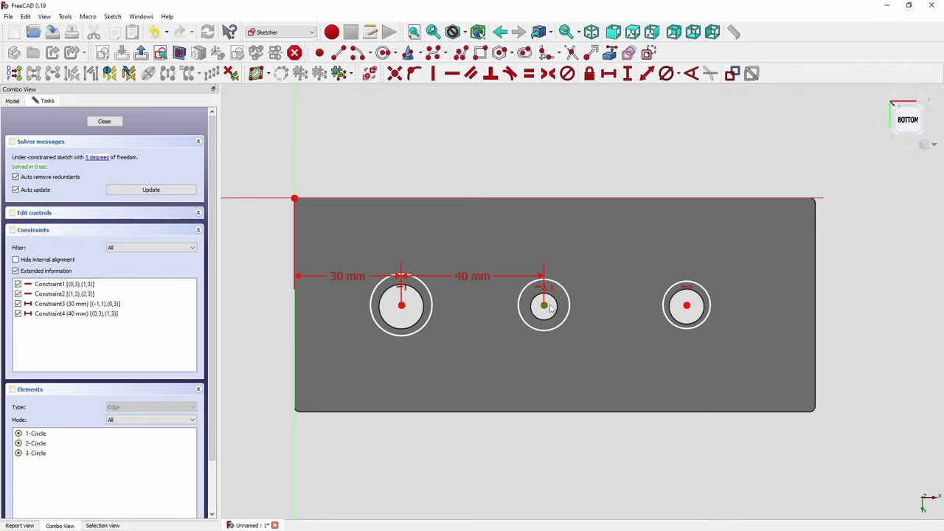
pyautogui.click(686, 305)
pyautogui.click(608, 73)
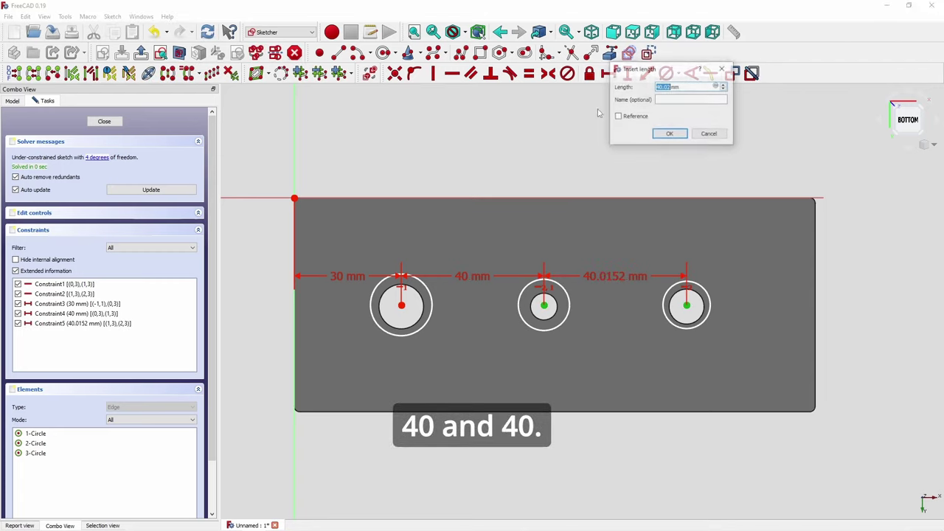
pyautogui.write('40')
pyautogui.press('Return')
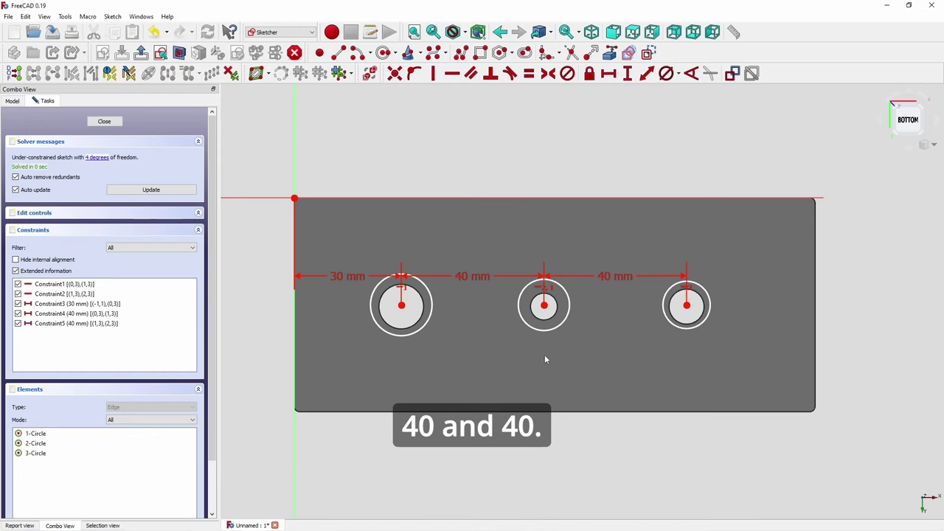
# Set the left circle centre 30 mm vertically below the plate's top-left corner
pyautogui.scroll(5, 673, 325)
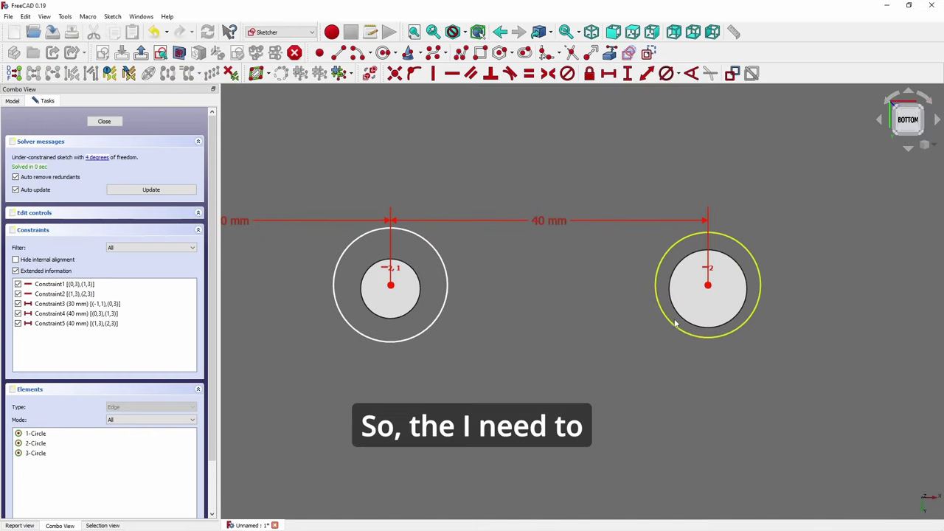
pyautogui.scroll(-4, 674, 323)
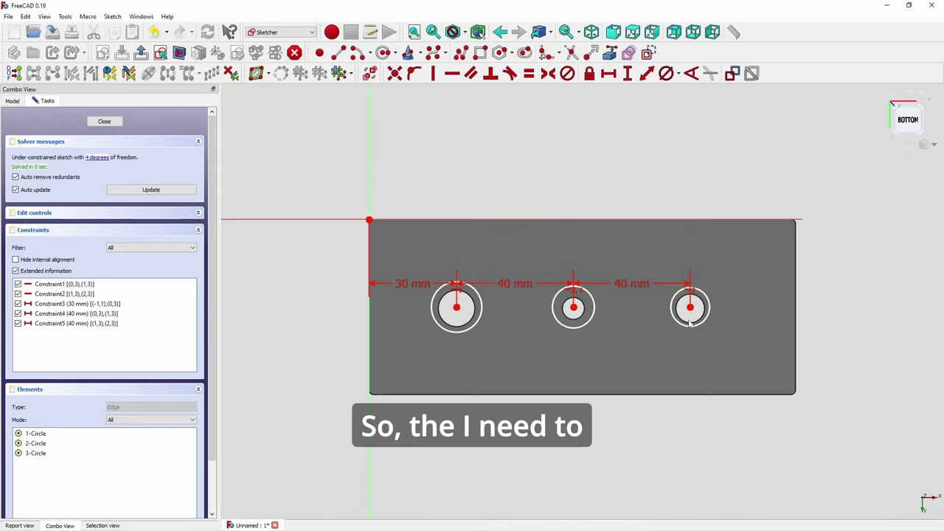
pyautogui.click(456, 307)
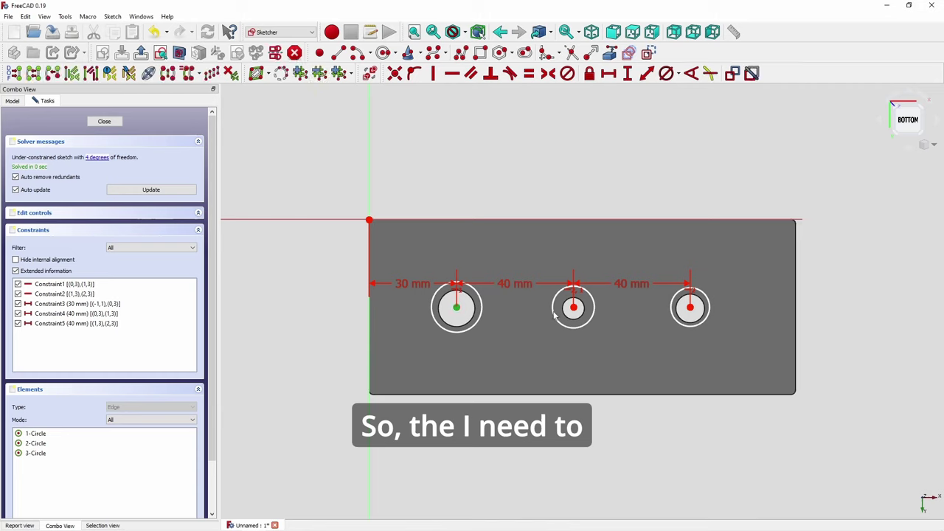
pyautogui.click(369, 221)
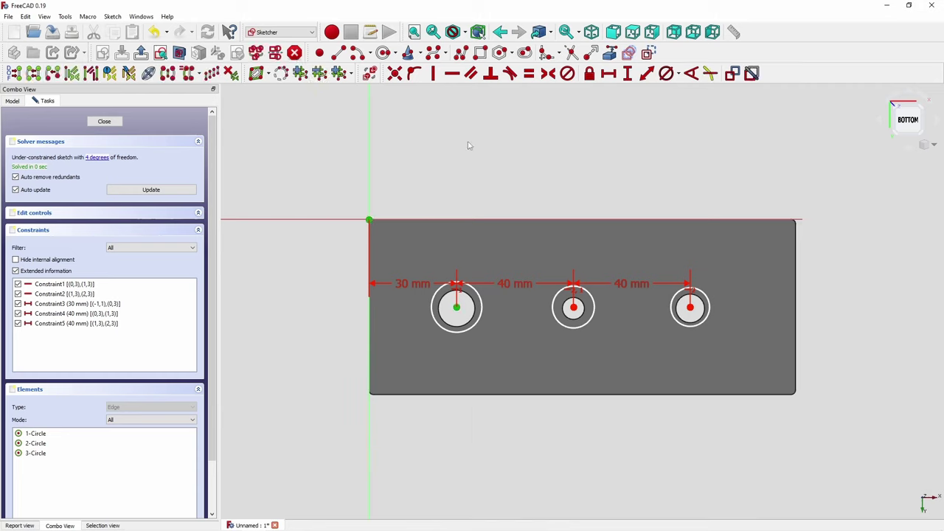
pyautogui.click(627, 73)
pyautogui.write('30')
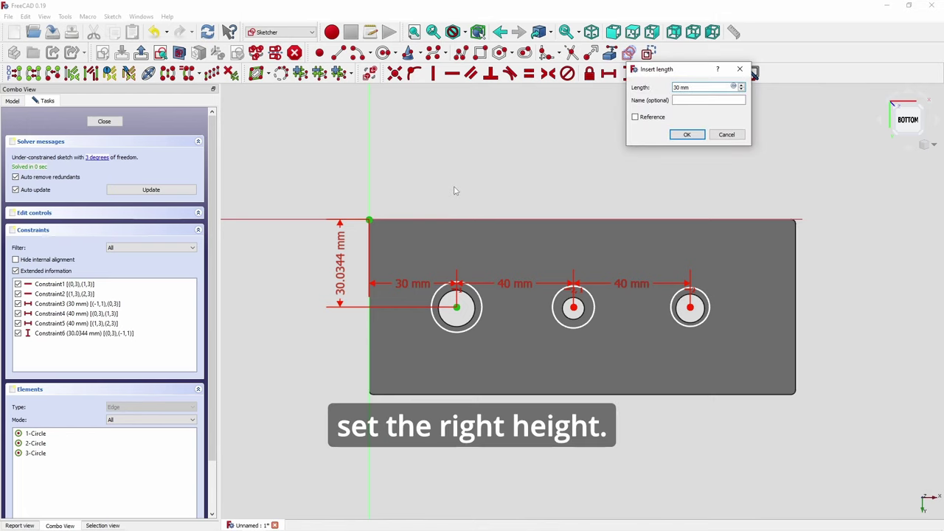
pyautogui.press('Return')
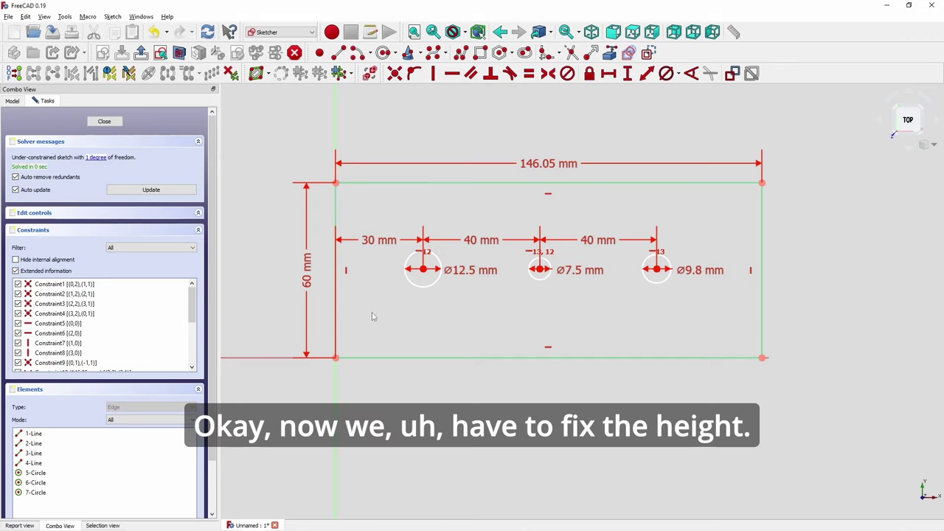
# Fix the Ø12.5 hole centre 30 mm above the bottom-left corner and close the sketch
pyautogui.click(337, 359)
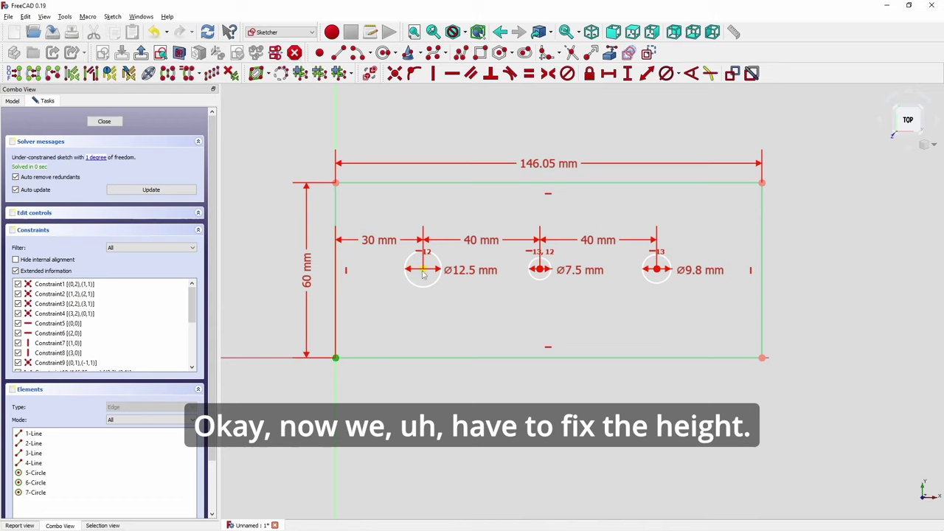
pyautogui.click(422, 269)
pyautogui.click(627, 73)
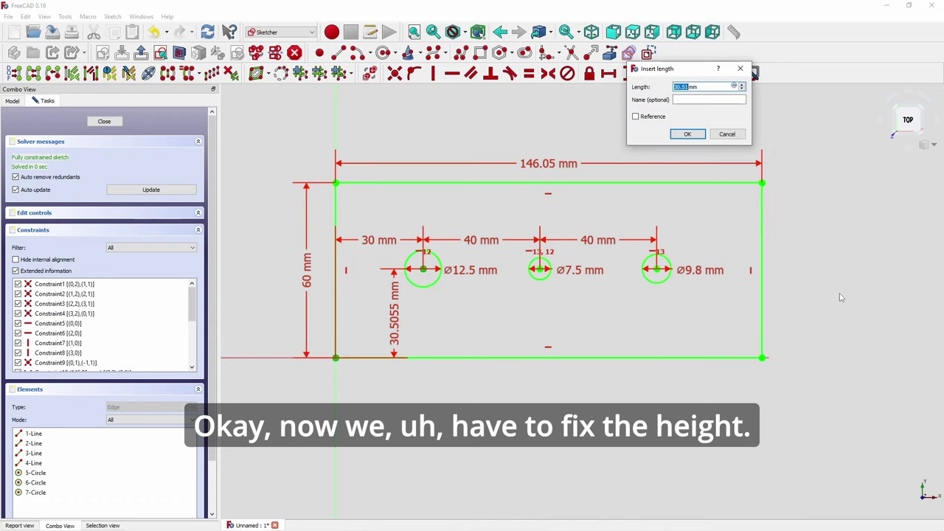
pyautogui.write('3')
pyautogui.press('Return')
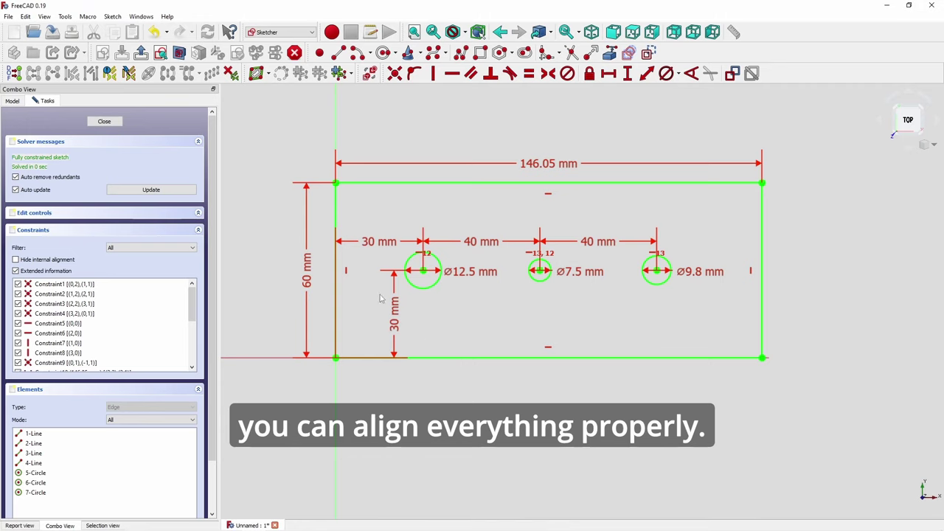
pyautogui.click(111, 121)
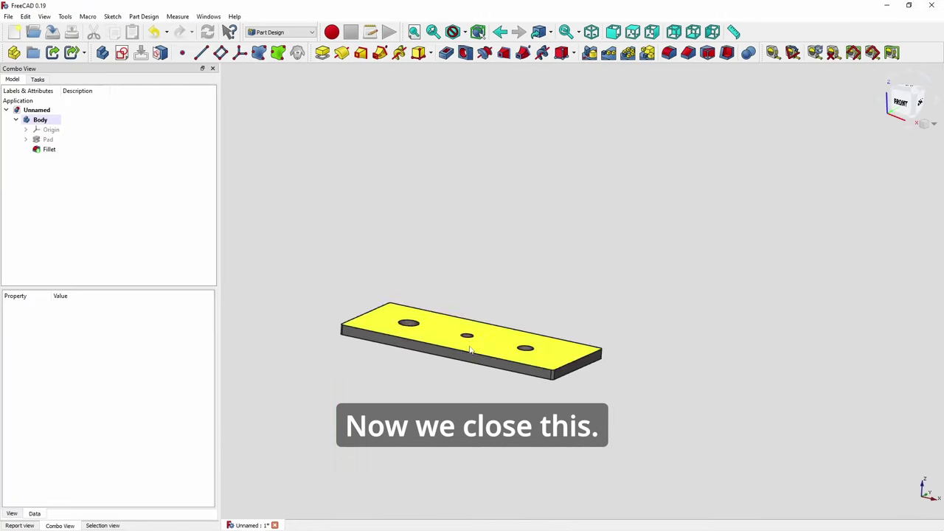
# Start a new sketch on the plate's bottom face and frame the whole plate
pyautogui.moveTo(455, 392)
pyautogui.mouseDown(button='middle')
pyautogui.moveTo(485, 331)
pyautogui.moveTo(494, 281)
pyautogui.mouseUp(button='middle')
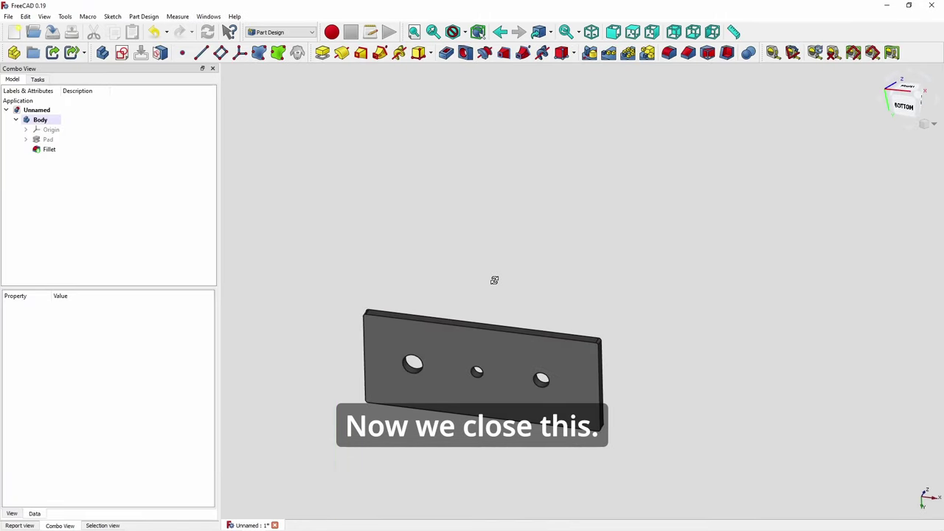
pyautogui.click(456, 348)
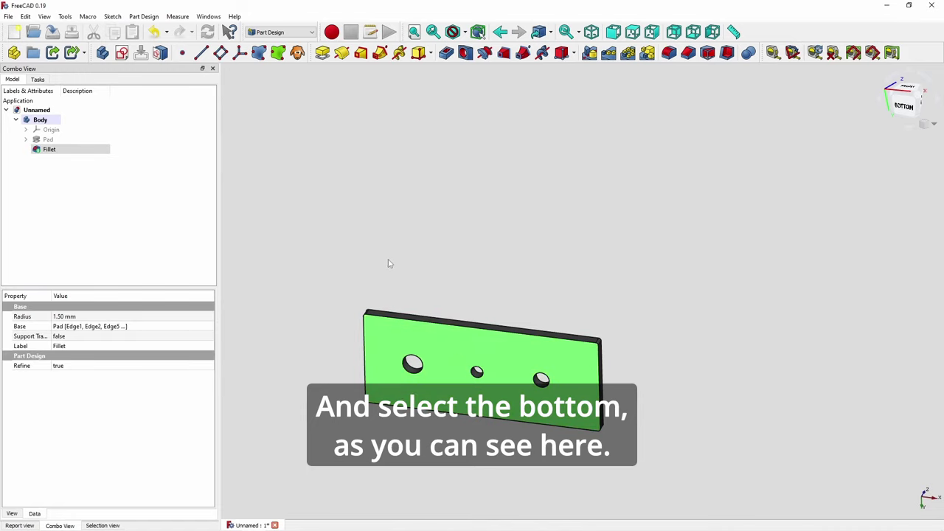
pyautogui.click(122, 52)
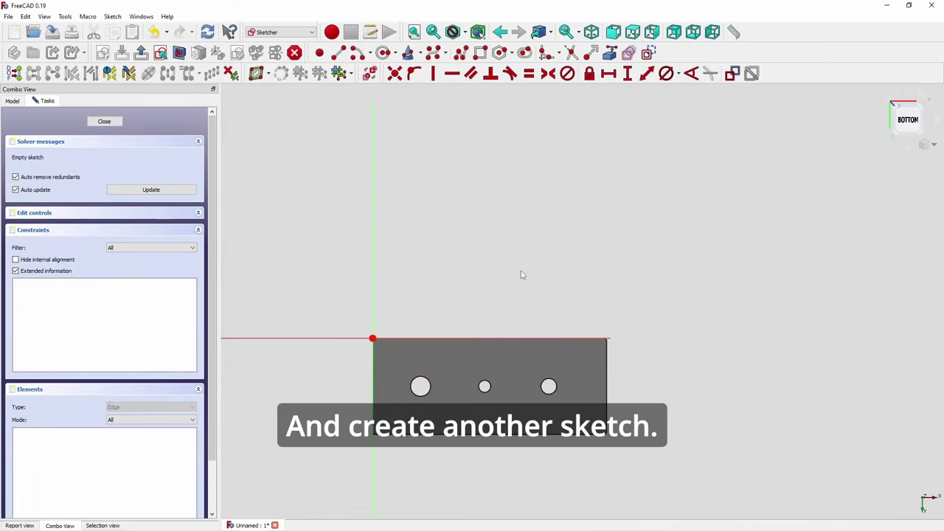
pyautogui.scroll(2, 460, 371)
pyautogui.moveTo(459, 371); pyautogui.dragTo(472, 241, button='middle')
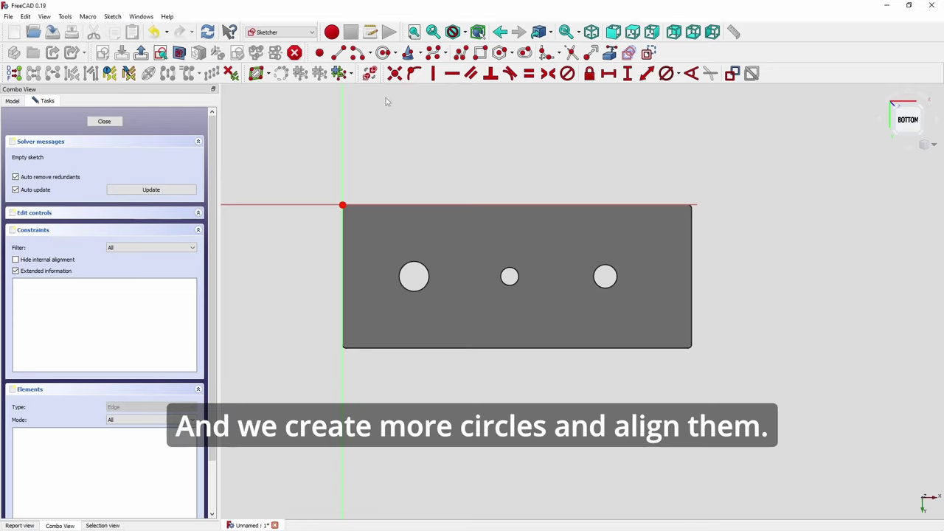
# Draw three circles centred on the left, middle and right holes
pyautogui.click(383, 53)
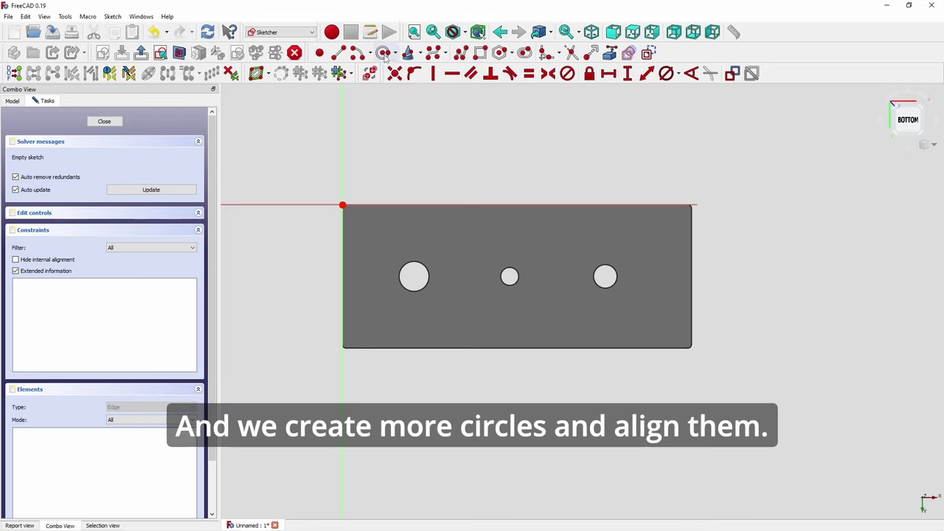
pyautogui.click(415, 278)
pyautogui.click(428, 293)
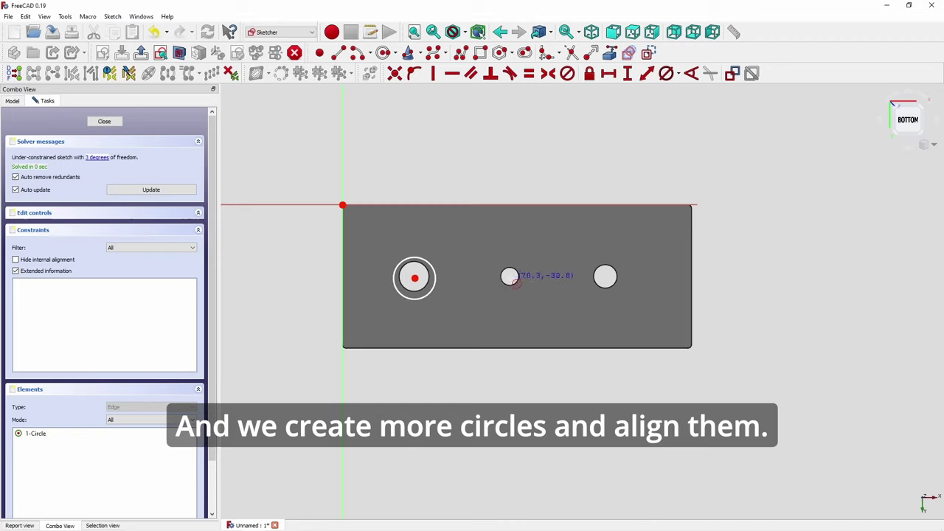
pyautogui.click(510, 277)
pyautogui.click(523, 290)
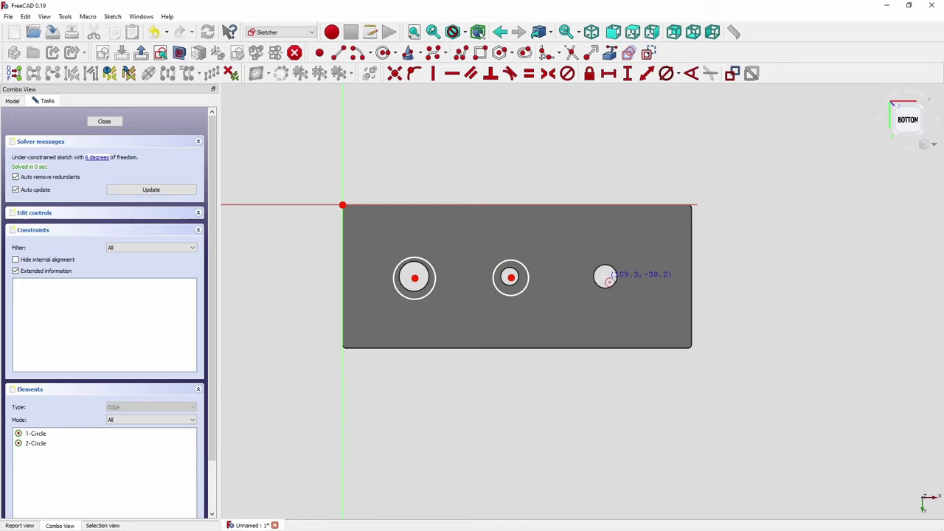
pyautogui.click(605, 277)
pyautogui.click(618, 292)
pyautogui.rightClick(551, 311)
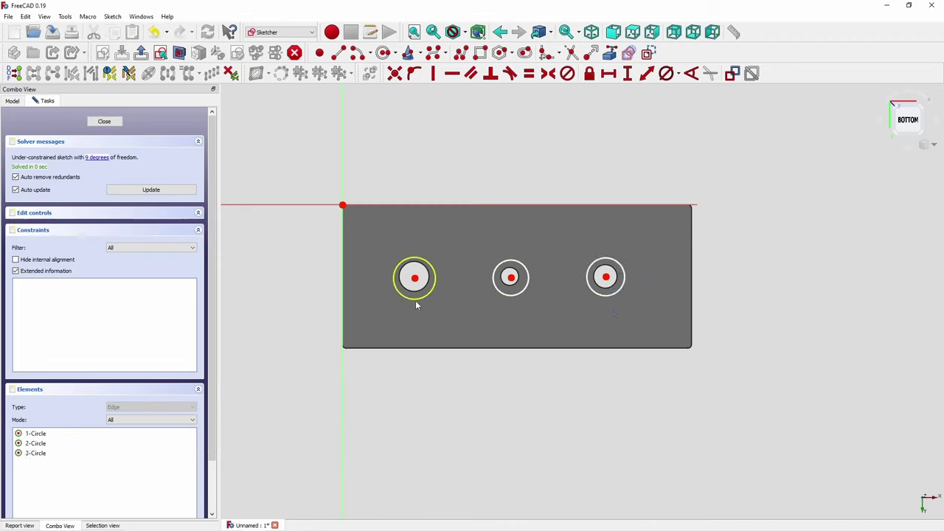
# Align the three circle centres horizontally
pyautogui.click(415, 278)
pyautogui.click(510, 278)
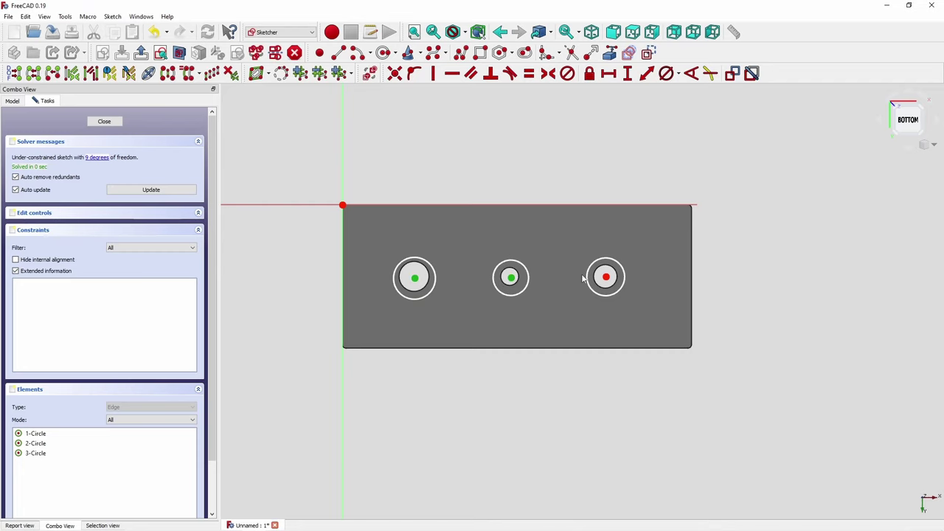
pyautogui.click(606, 277)
pyautogui.click(452, 76)
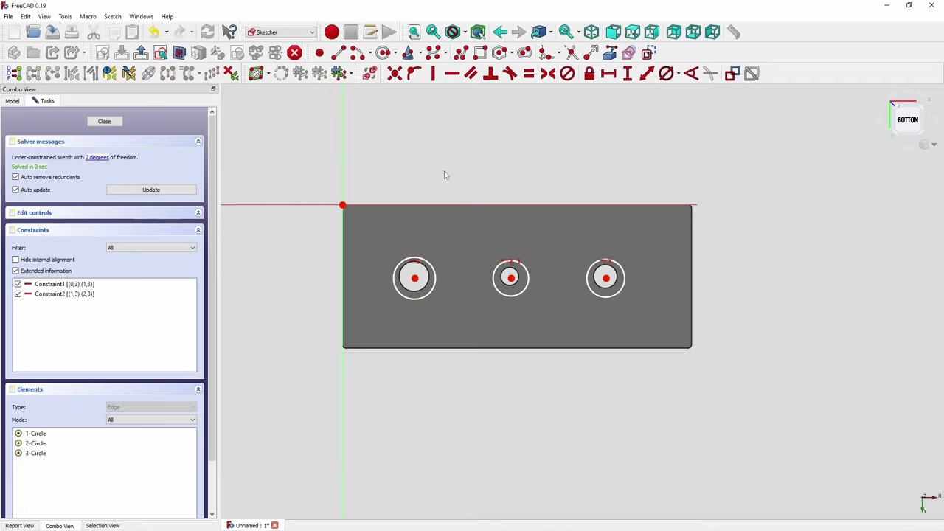
pyautogui.scroll(3, 420, 295)
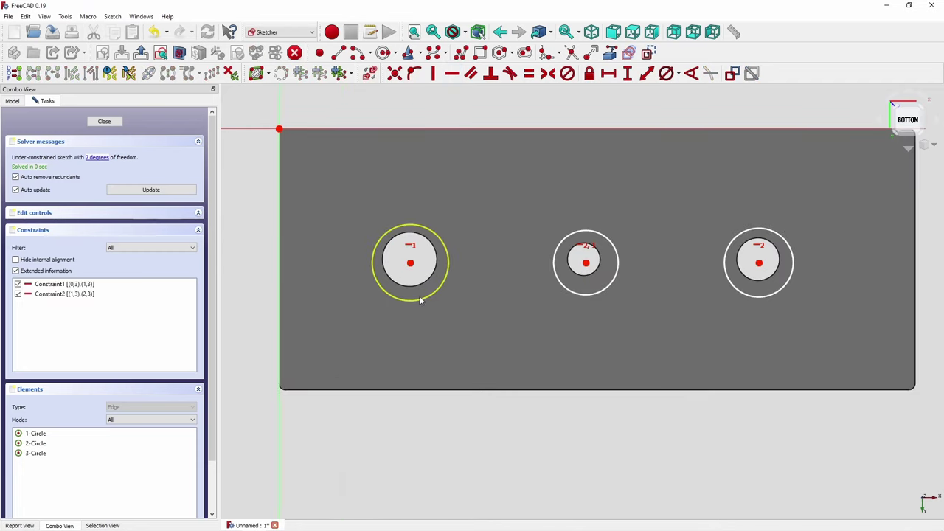
# Place the left circle centre 30 mm horizontally from the plate's top-left corner
pyautogui.click(278, 129)
pyautogui.click(410, 263)
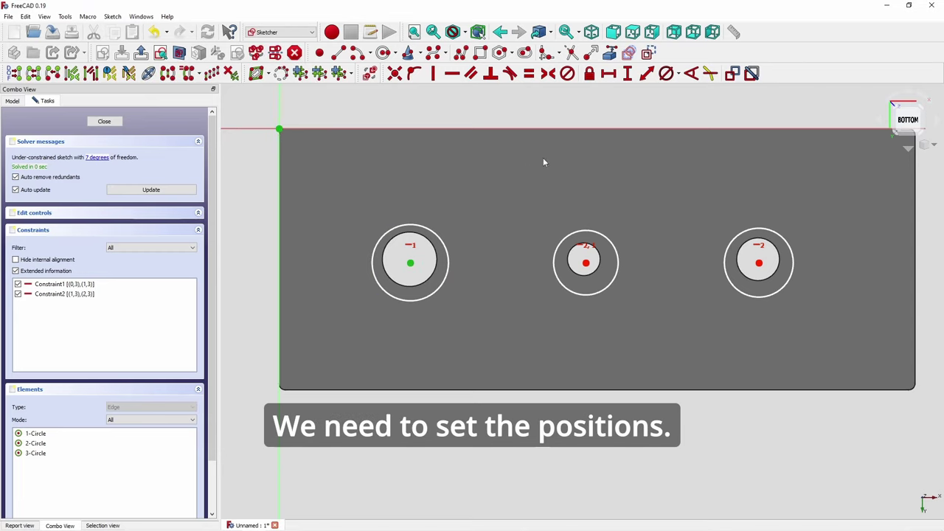
pyautogui.click(608, 73)
pyautogui.write('30mm')
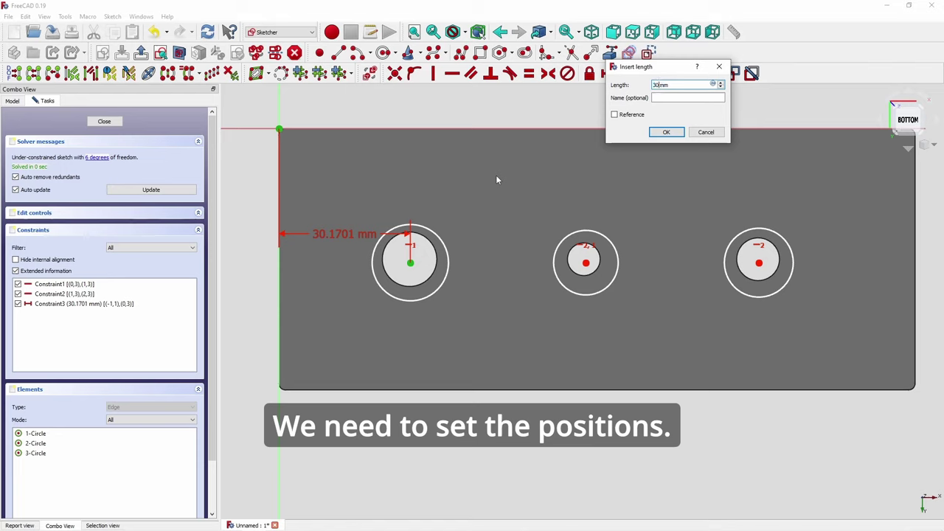
pyautogui.press('Return')
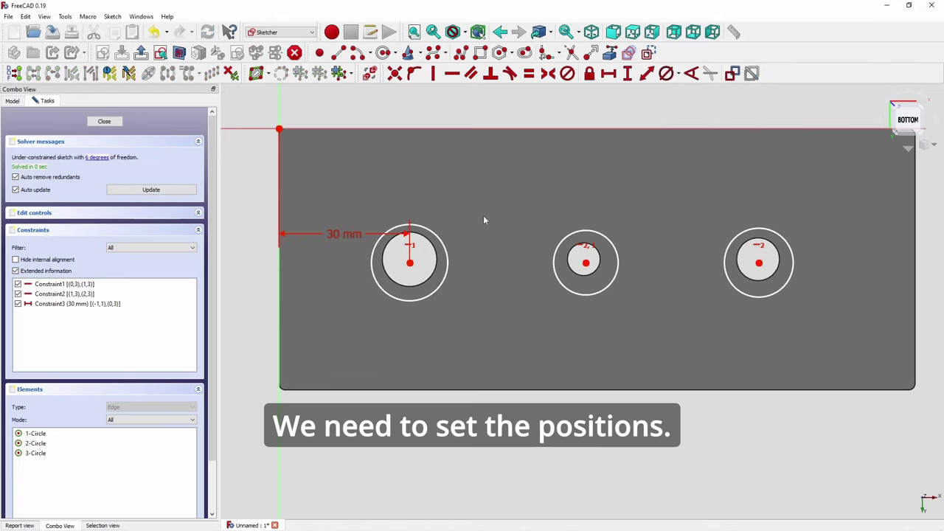
# Space the circle centres 40 mm and 40 mm apart
pyautogui.click(410, 262)
pyautogui.click(585, 263)
pyautogui.click(608, 73)
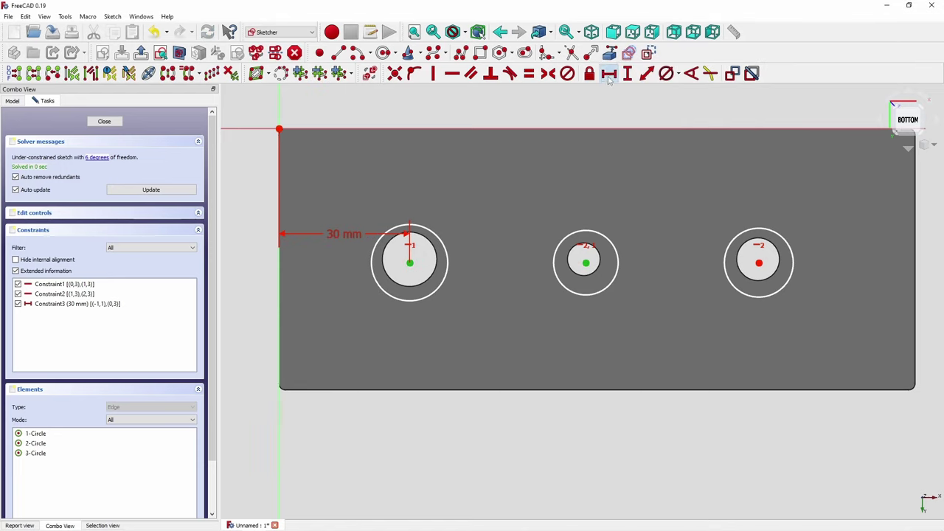
pyautogui.write('40')
pyautogui.press('Return')
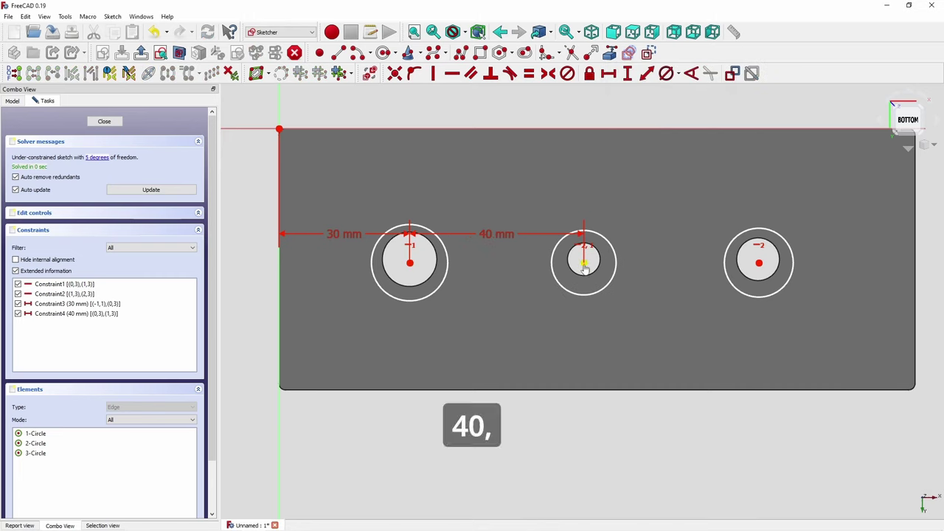
pyautogui.click(584, 263)
pyautogui.click(759, 263)
pyautogui.click(608, 73)
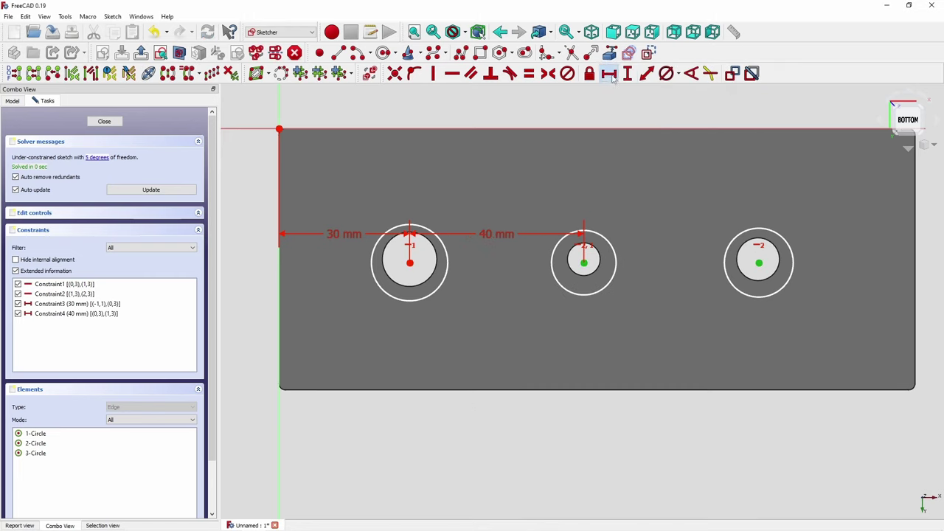
pyautogui.write('40')
pyautogui.press('Return')
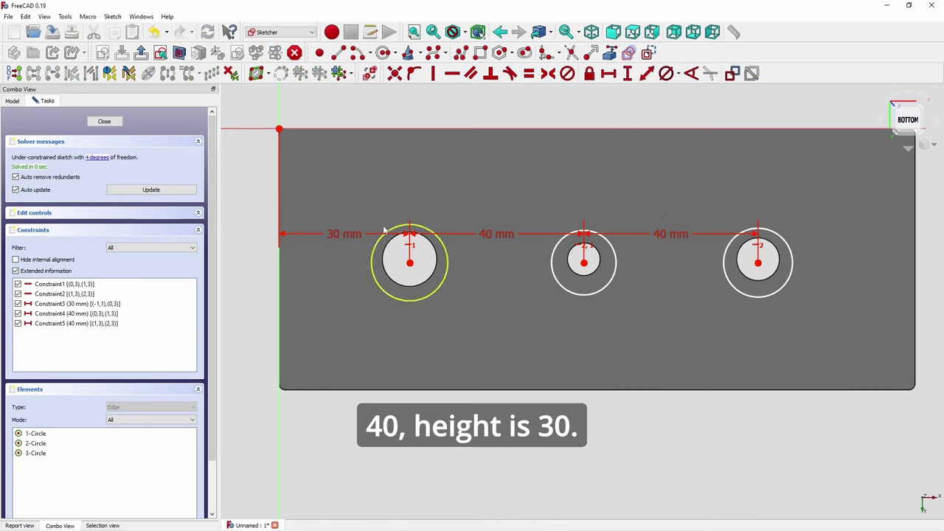
# Set the left hole centre 30 mm vertically below the top-left corner
pyautogui.click(279, 129)
pyautogui.click(409, 263)
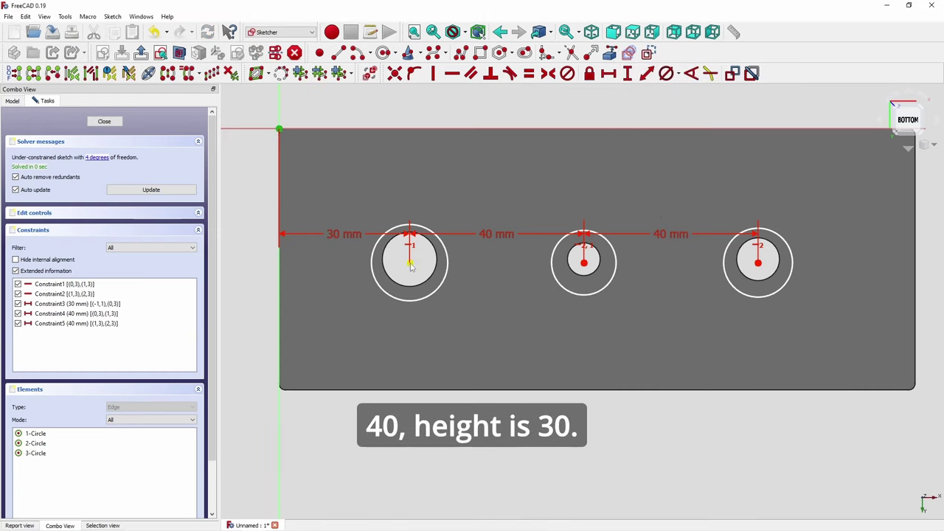
pyautogui.click(628, 73)
pyautogui.write('30mm')
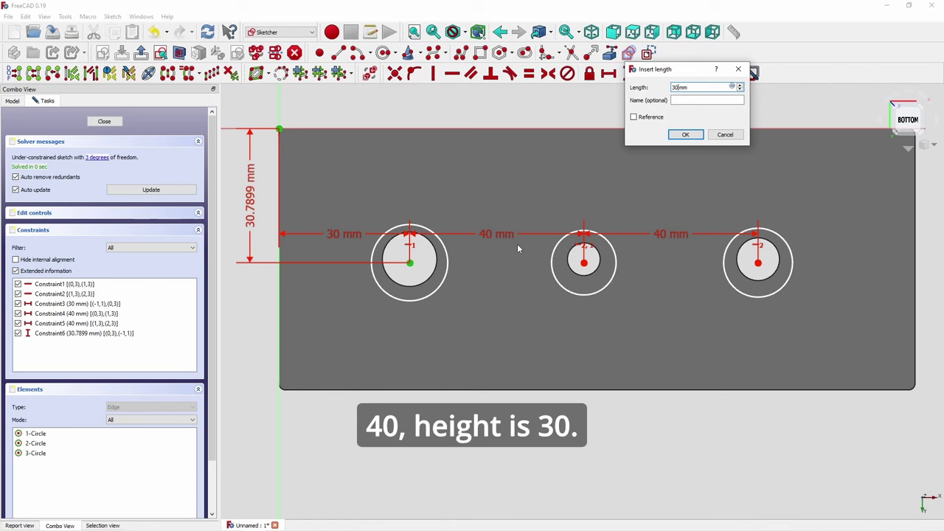
pyautogui.press('Return')
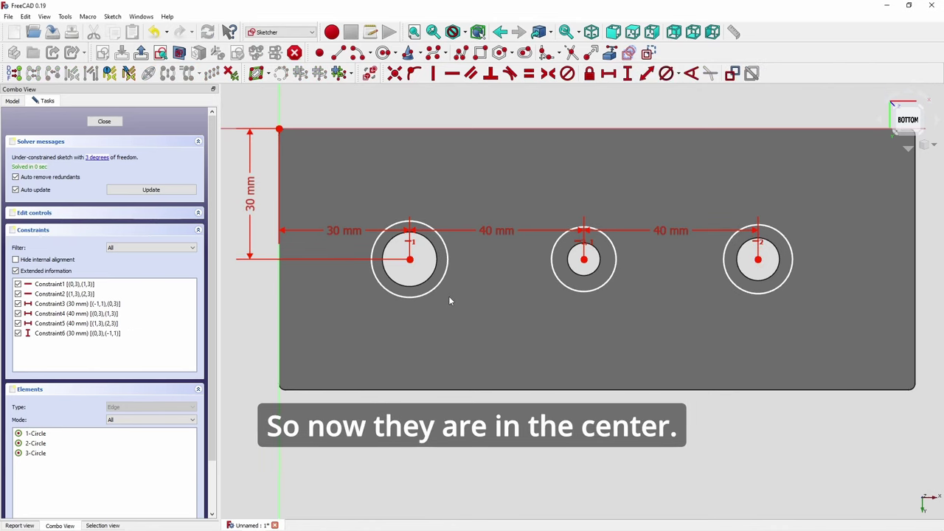
pyautogui.hotkey('alt', 'Tab')
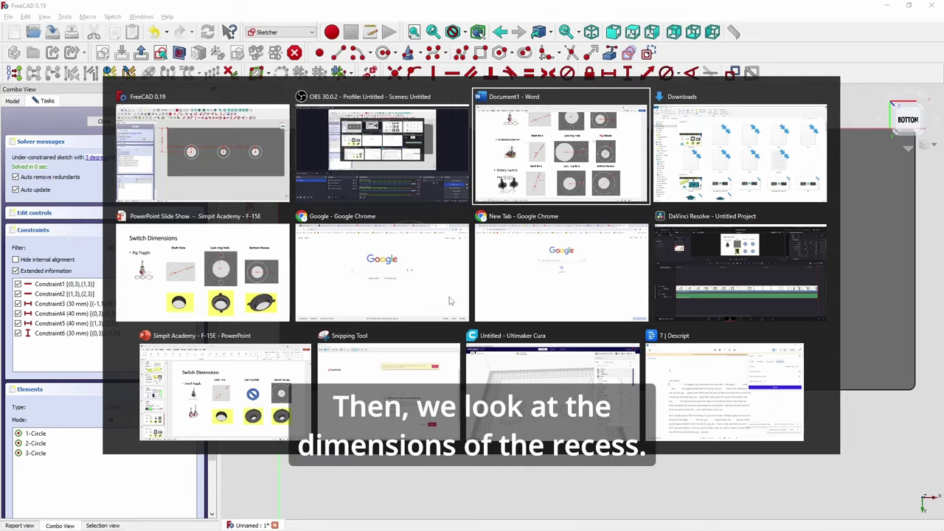
pyautogui.scroll(3, 450, 299)
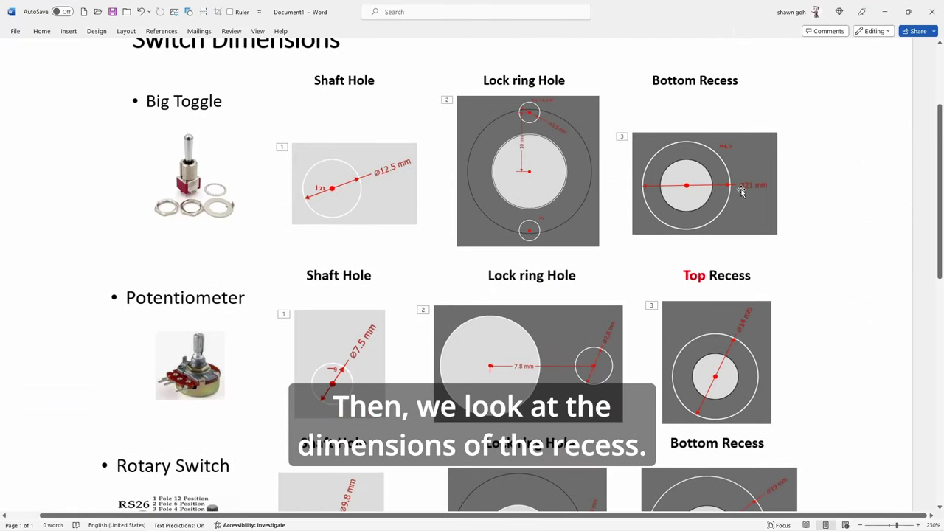
pyautogui.scroll(-5, 741, 190)
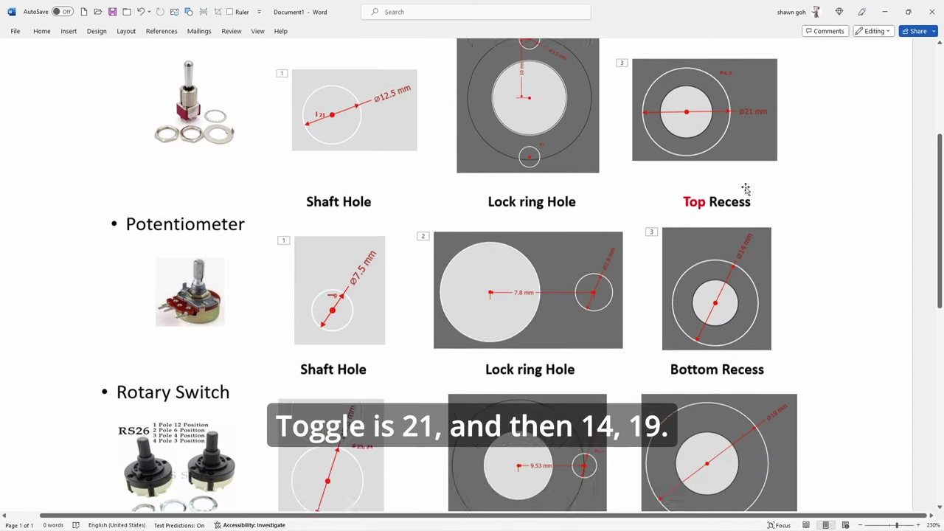
# Give the left, middle and right recess circles 21, 14 and 19 mm diameters, then close Sketch001
pyautogui.hotkey('alt', 'Tab')
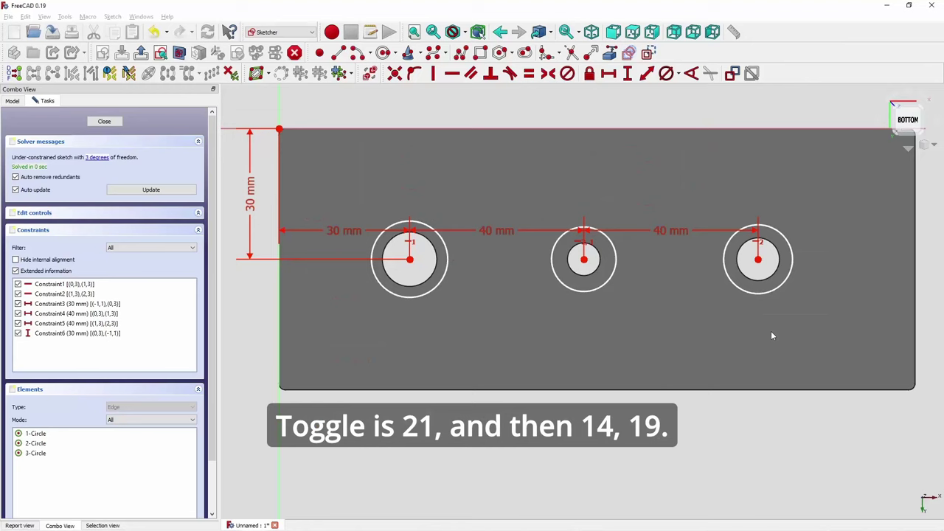
pyautogui.click(442, 278)
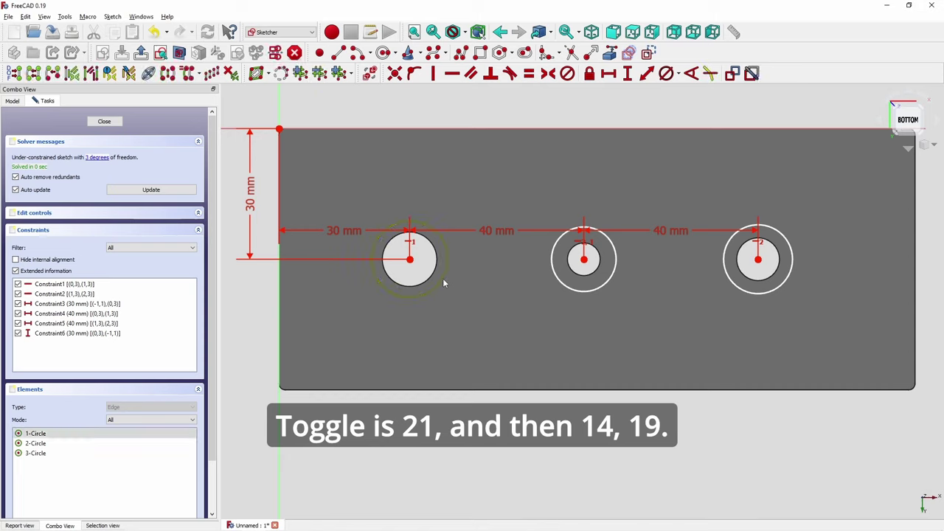
pyautogui.click(665, 73)
pyautogui.write('21')
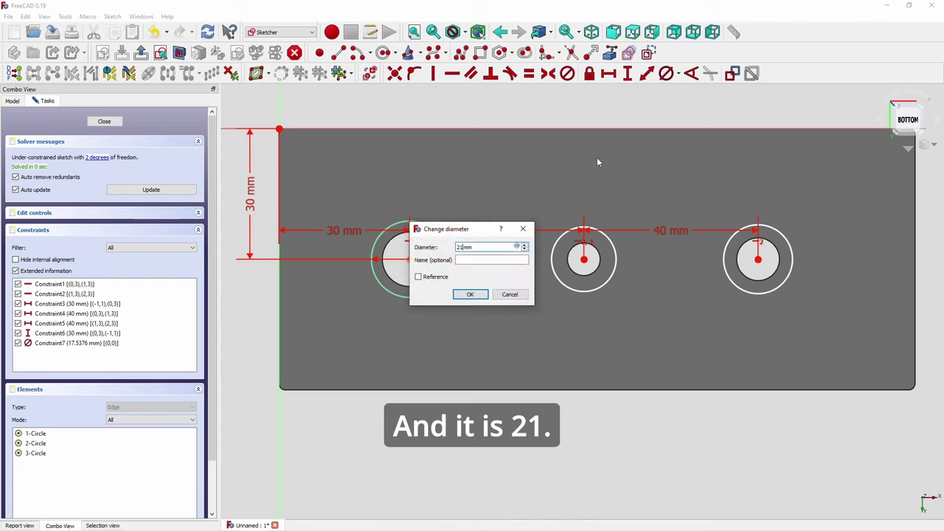
pyautogui.press('Return')
pyautogui.click(614, 244)
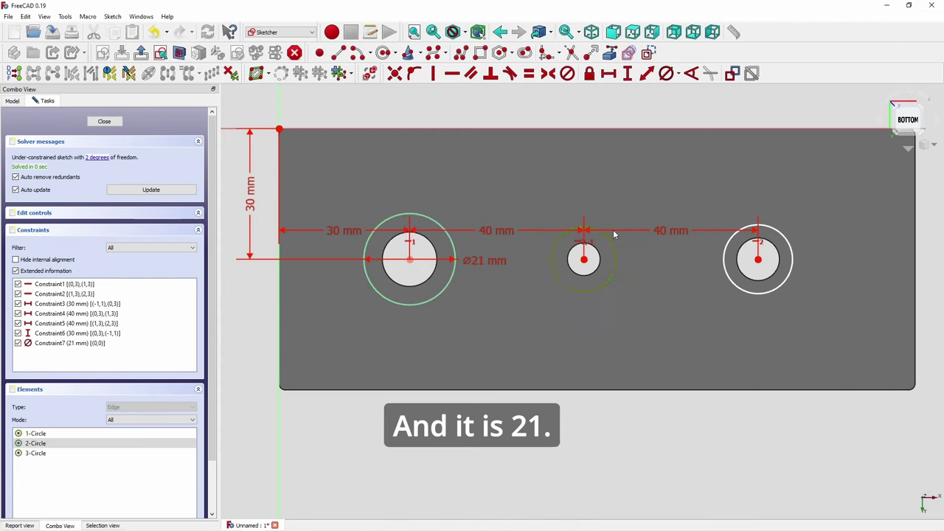
pyautogui.click(666, 73)
pyautogui.write('14')
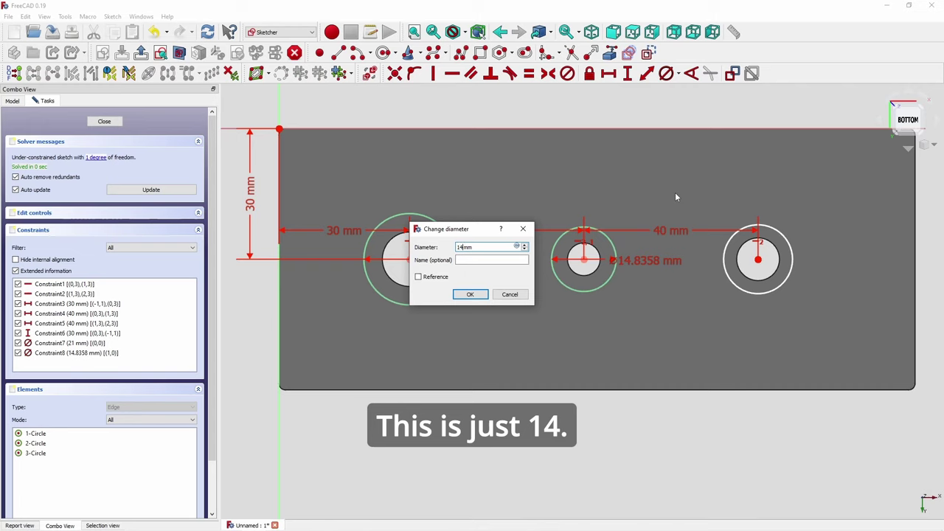
pyautogui.press('Return')
pyautogui.click(728, 247)
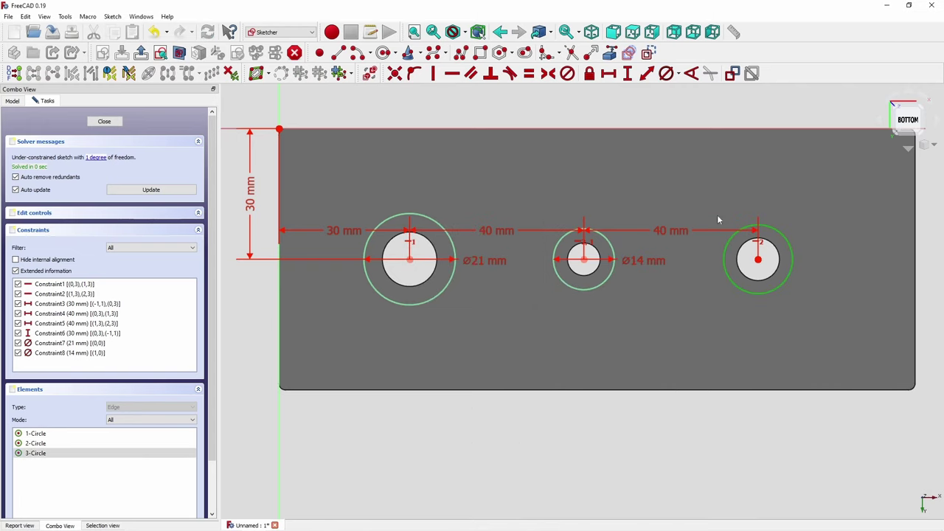
pyautogui.click(665, 74)
pyautogui.write('1')
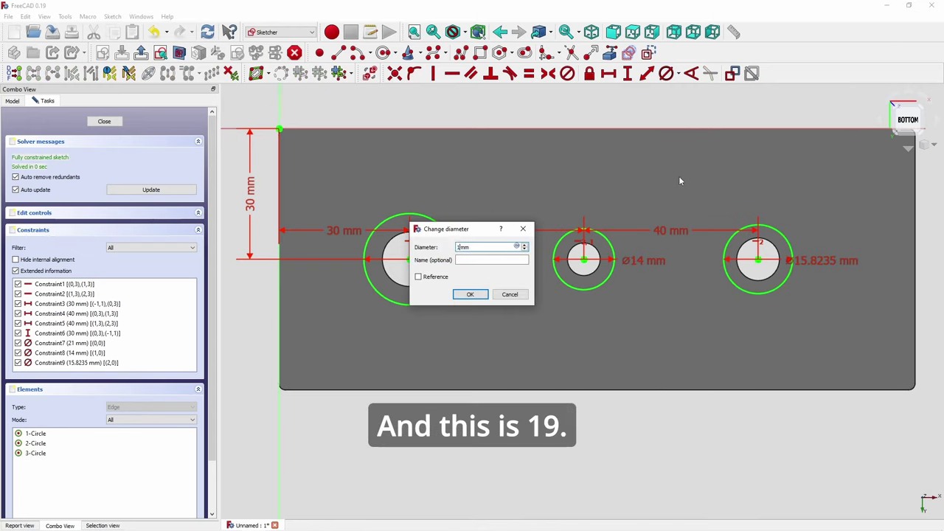
pyautogui.write('9')
pyautogui.press('Return')
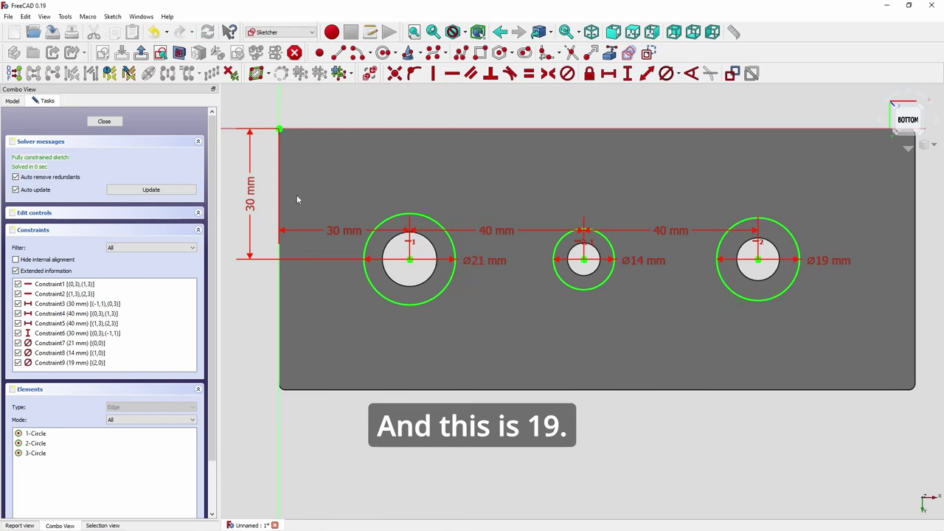
pyautogui.click(107, 122)
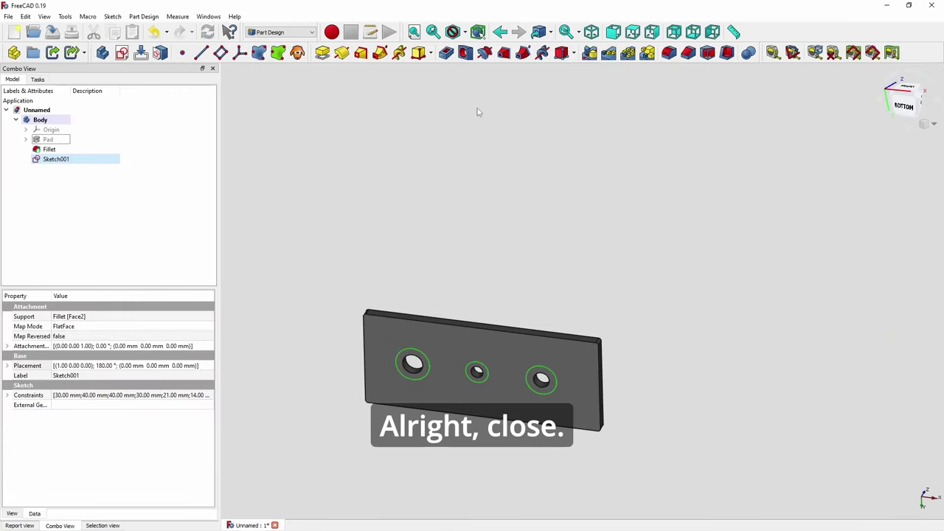
# Pocket the recess sketch 3 mm deep and orbit to inspect the three recesses
pyautogui.click(446, 54)
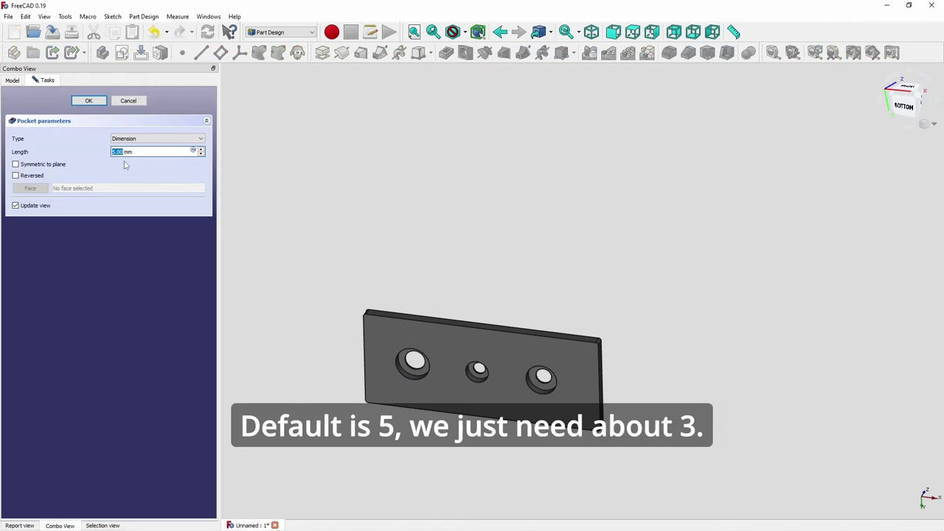
pyautogui.write('3')
pyautogui.press('Return')
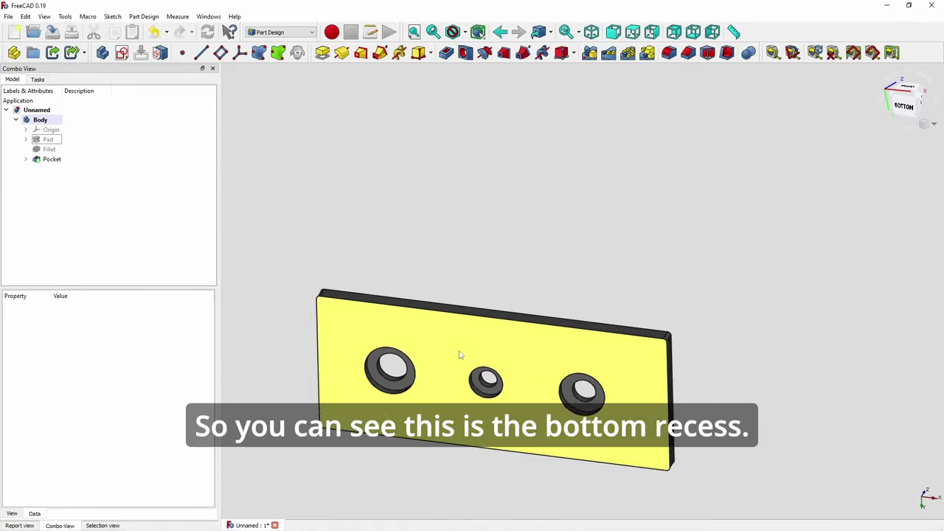
pyautogui.scroll(3, 459, 354)
pyautogui.moveTo(558, 361); pyautogui.dragTo(621, 298, button='middle')
pyautogui.moveTo(555, 239); pyautogui.dragTo(550, 421, button='middle')
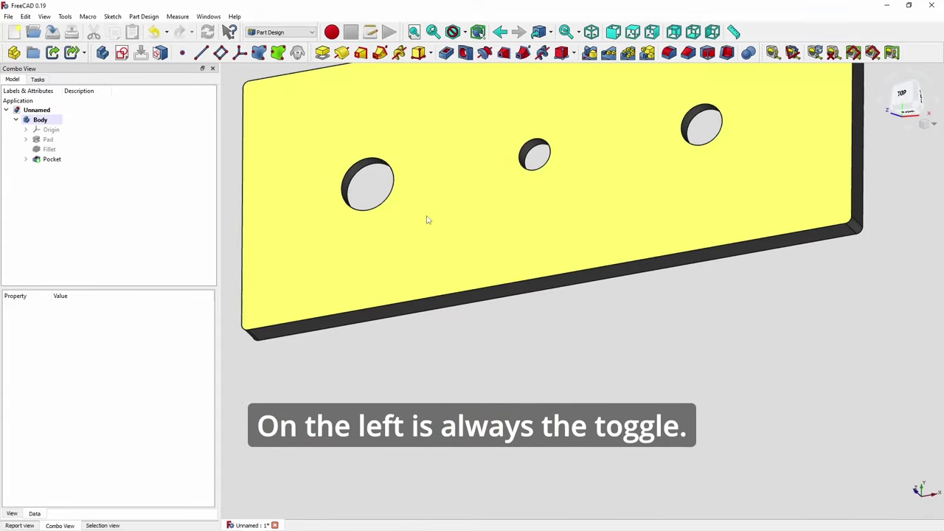
pyautogui.moveTo(526, 325); pyautogui.dragTo(534, 139, button='middle')
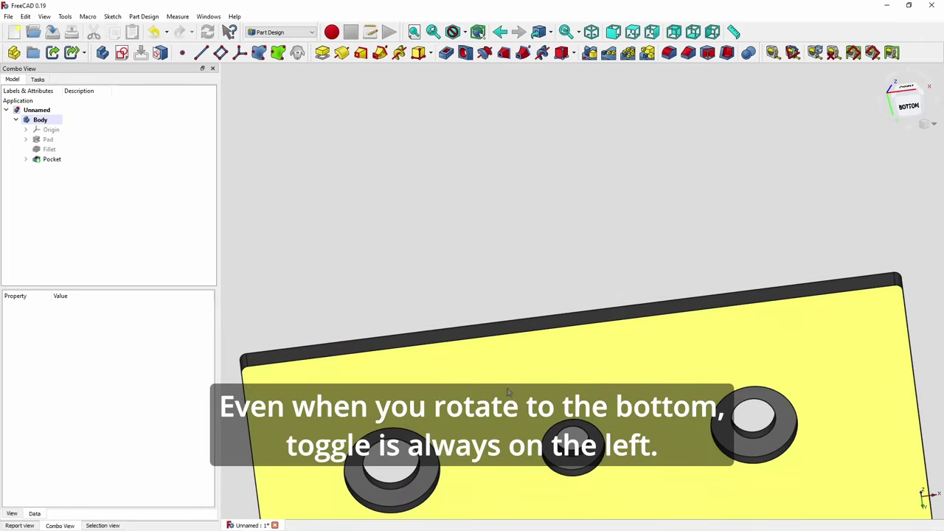
pyautogui.moveTo(507, 391); pyautogui.dragTo(509, 312, button='middle')
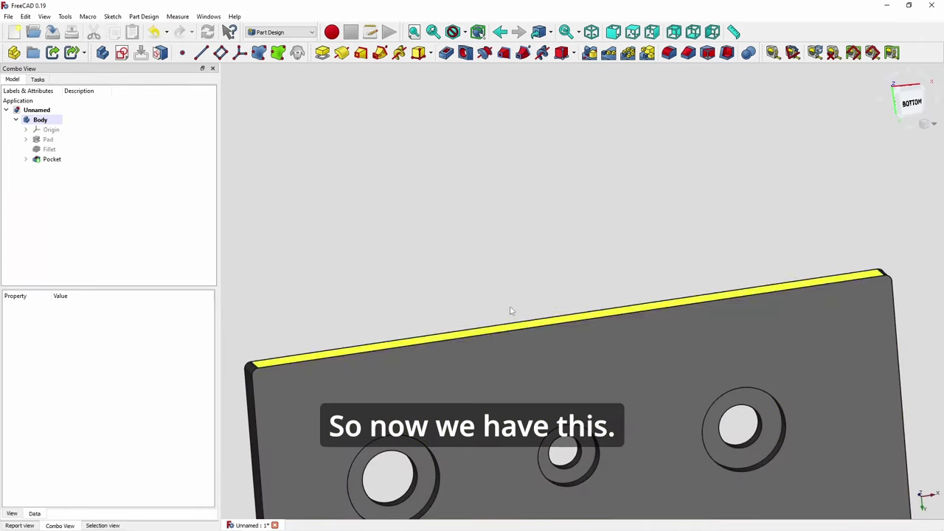
pyautogui.click(26, 139)
# Rename the Pad's base sketch to 'Main'
pyautogui.click(61, 149)
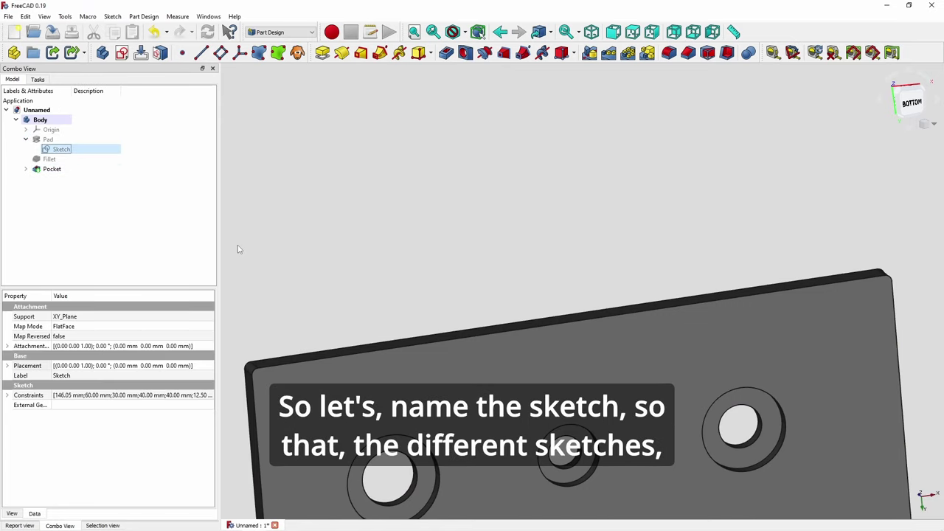
pyautogui.moveTo(334, 304); pyautogui.dragTo(411, 166, button='middle')
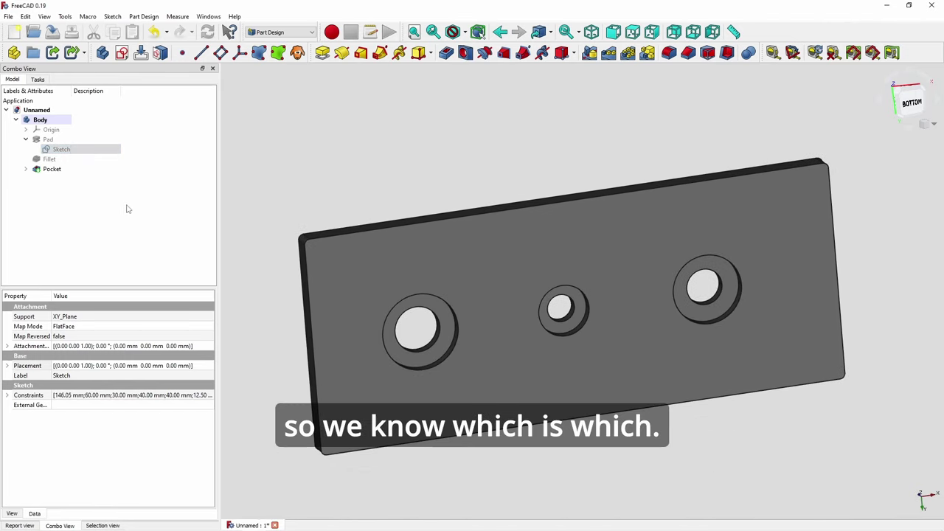
pyautogui.click(56, 149)
pyautogui.press('F2')
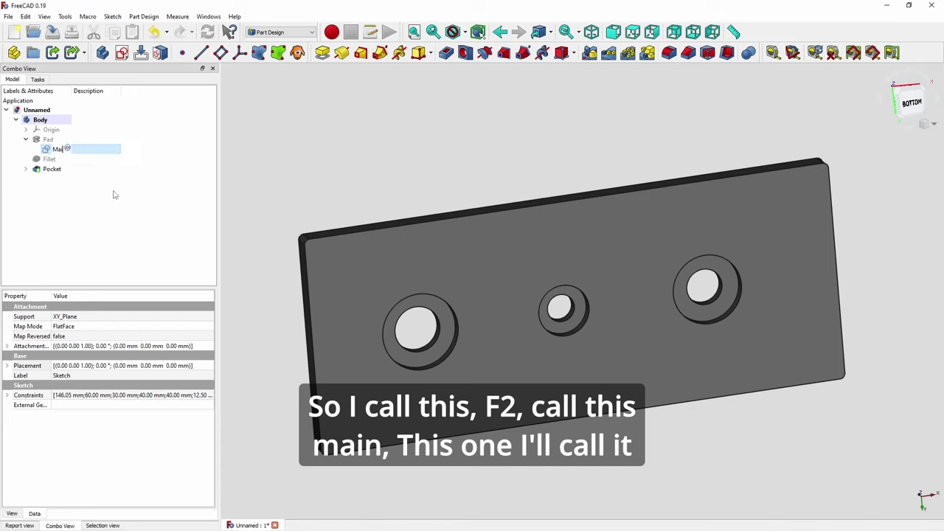
pyautogui.write('Main')
pyautogui.press('Return')
# Rename Sketch001 under Pocket to 'bottom recess' and start a new bottom-face sketch
pyautogui.click(26, 169)
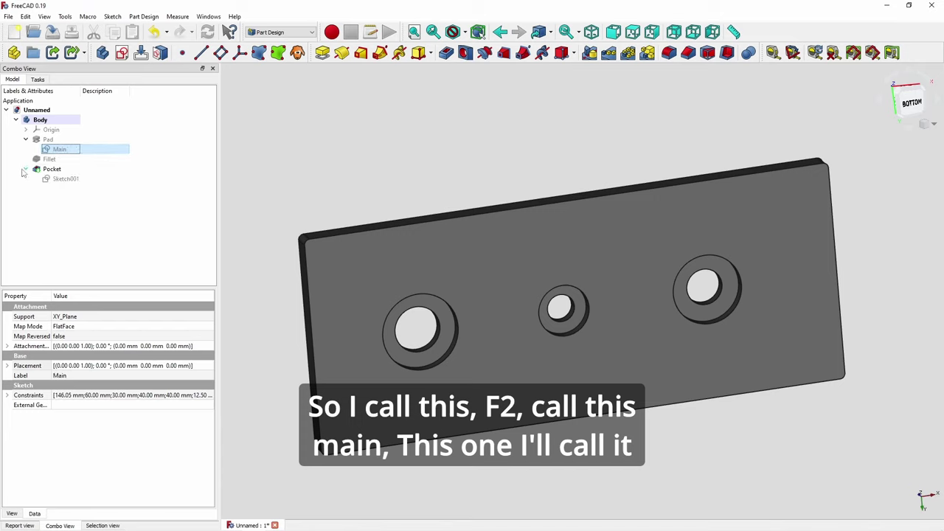
pyautogui.click(62, 178)
pyautogui.press('F2')
pyautogui.write('bott')
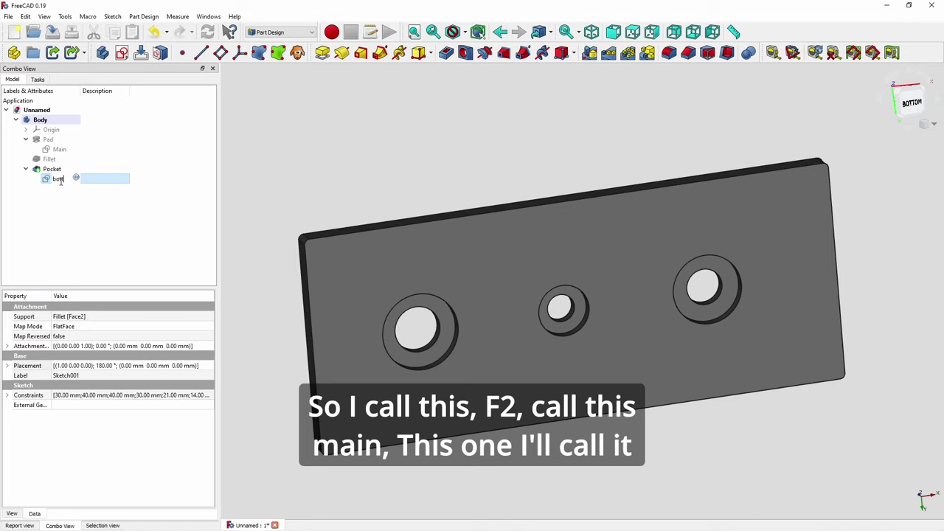
pyautogui.write('om recess')
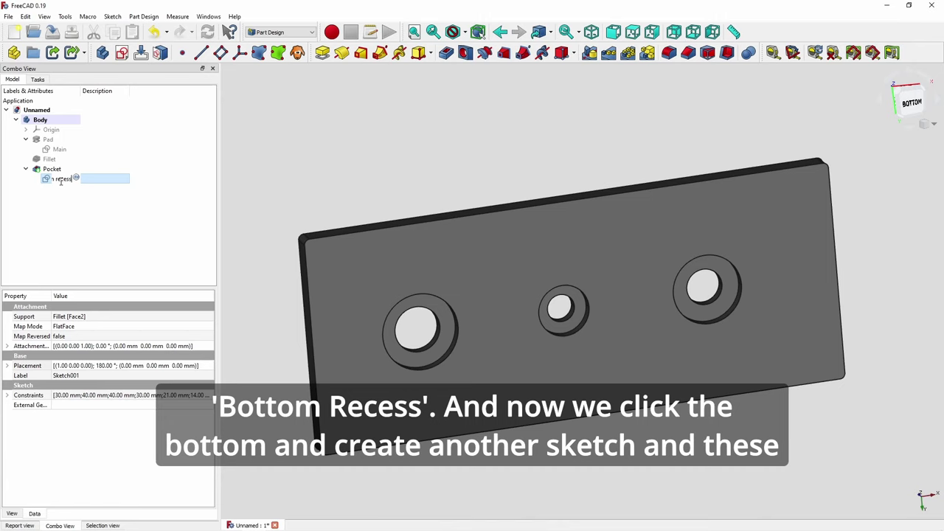
pyautogui.press('Return')
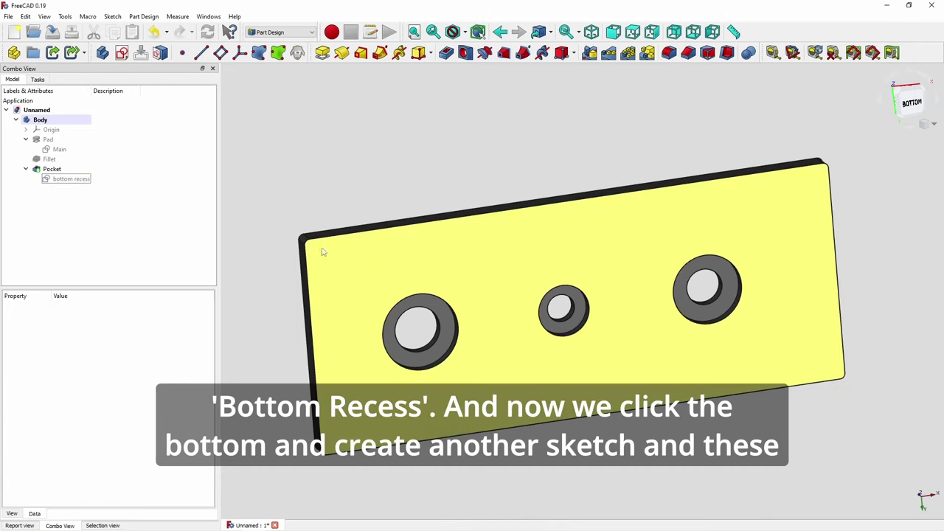
pyautogui.click(382, 267)
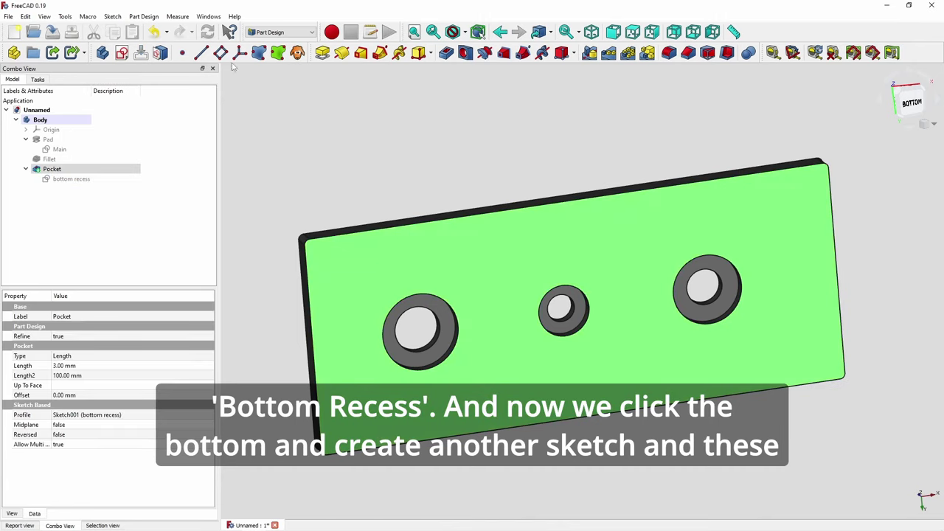
pyautogui.click(122, 52)
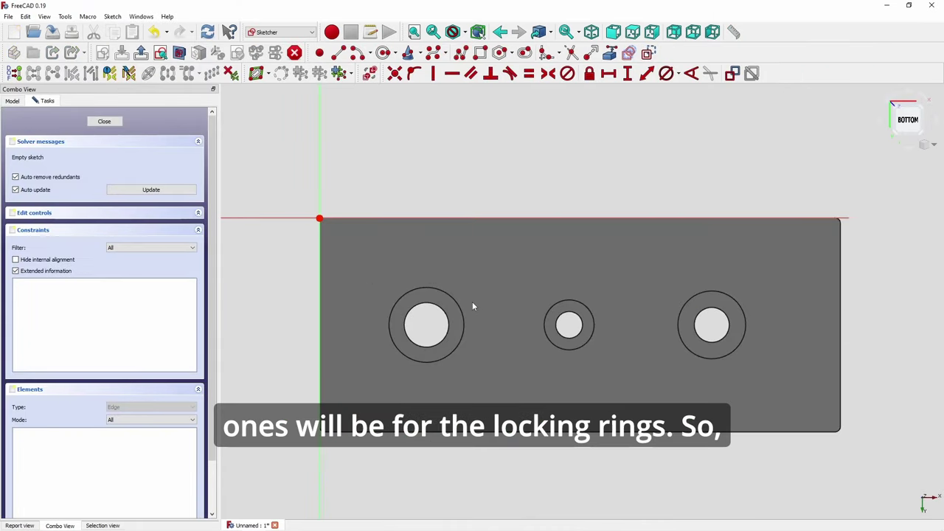
# Draw three circles centred on the left, middle and right holes
pyautogui.click(383, 53)
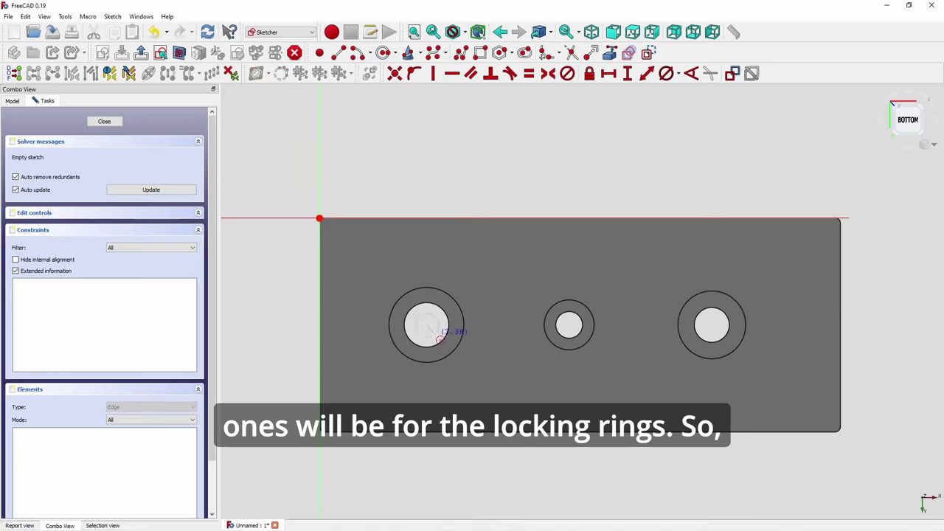
pyautogui.click(427, 325)
pyautogui.click(446, 344)
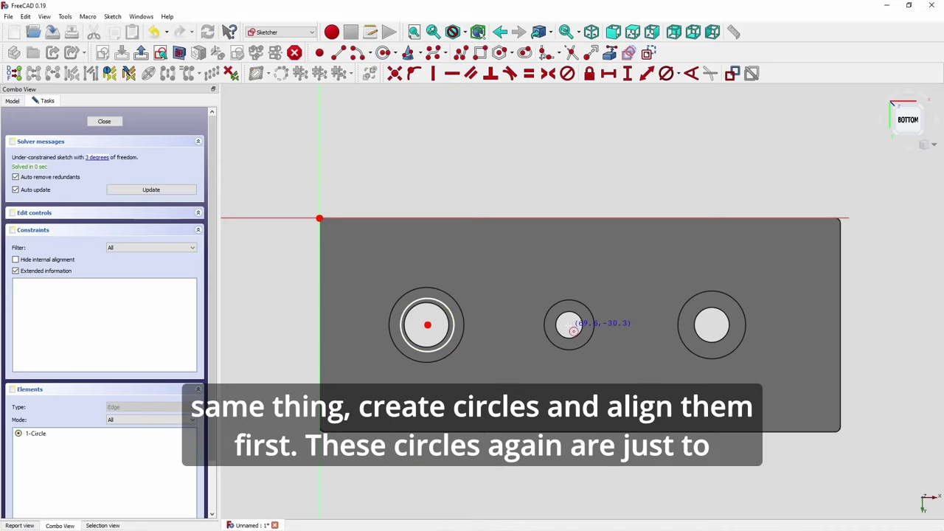
pyautogui.click(569, 324)
pyautogui.click(581, 339)
pyautogui.click(712, 325)
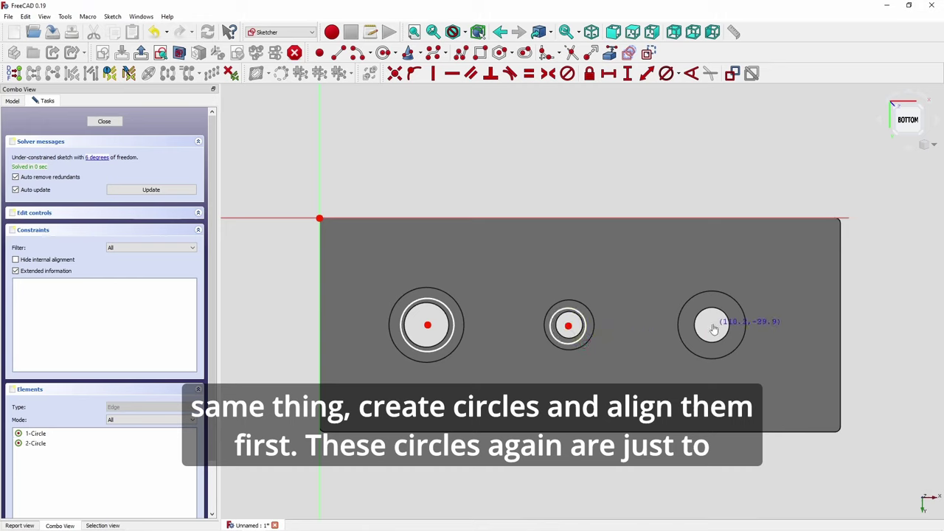
pyautogui.click(727, 339)
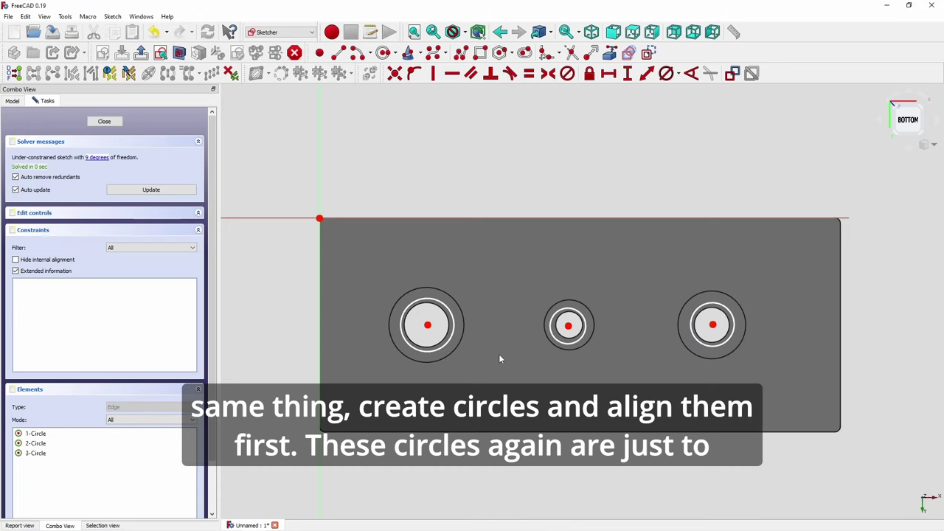
# Select the left and middle circle centres for horizontal alignment
pyautogui.scroll(2, 499, 358)
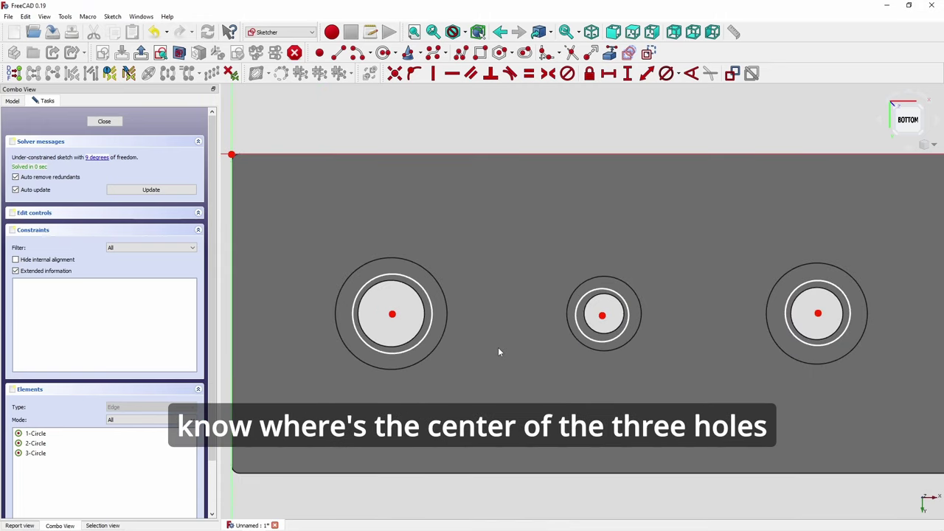
pyautogui.click(392, 316)
pyautogui.click(602, 316)
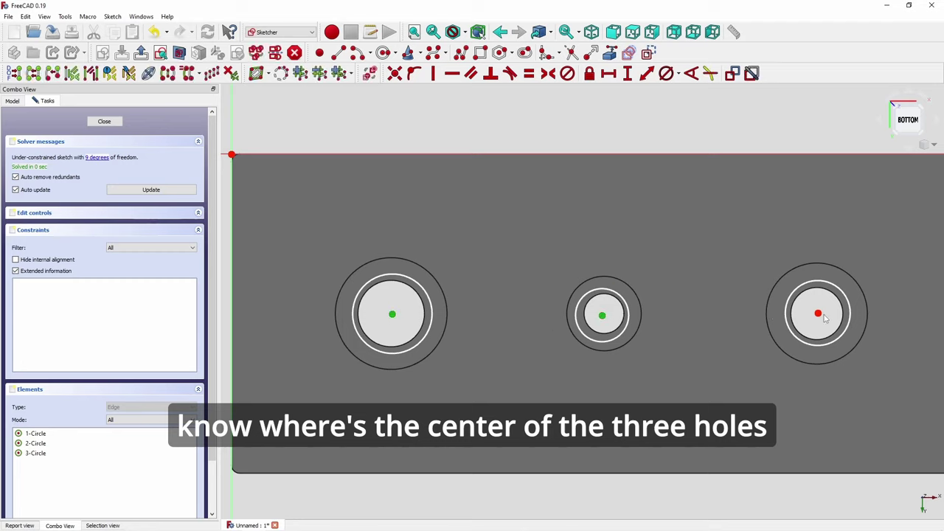
# Level the three hole centres and place the left centre 30 mm from the top-left corner
pyautogui.click(452, 73)
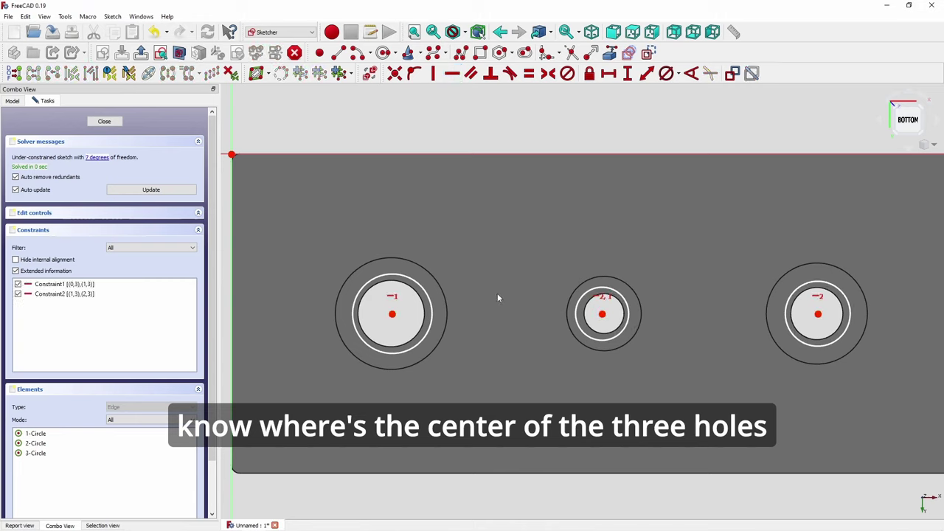
pyautogui.click(392, 315)
pyautogui.click(231, 155)
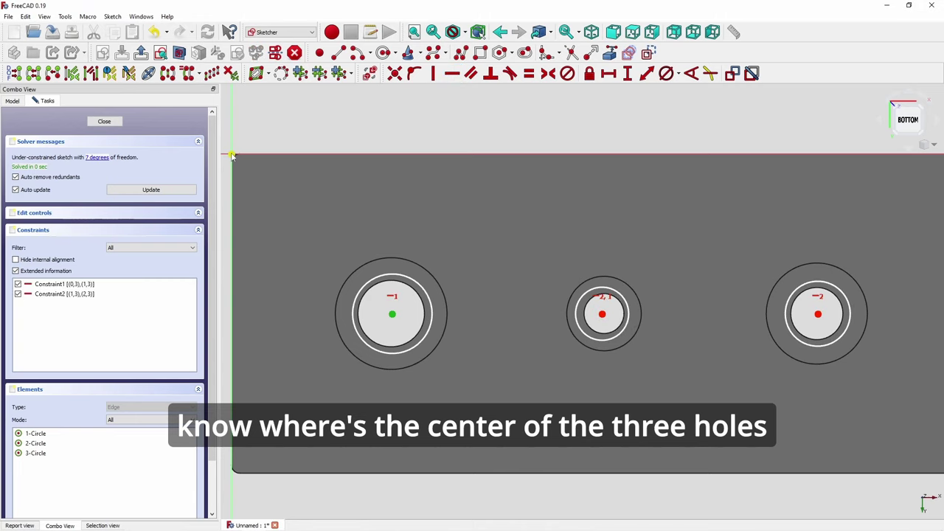
pyautogui.click(608, 73)
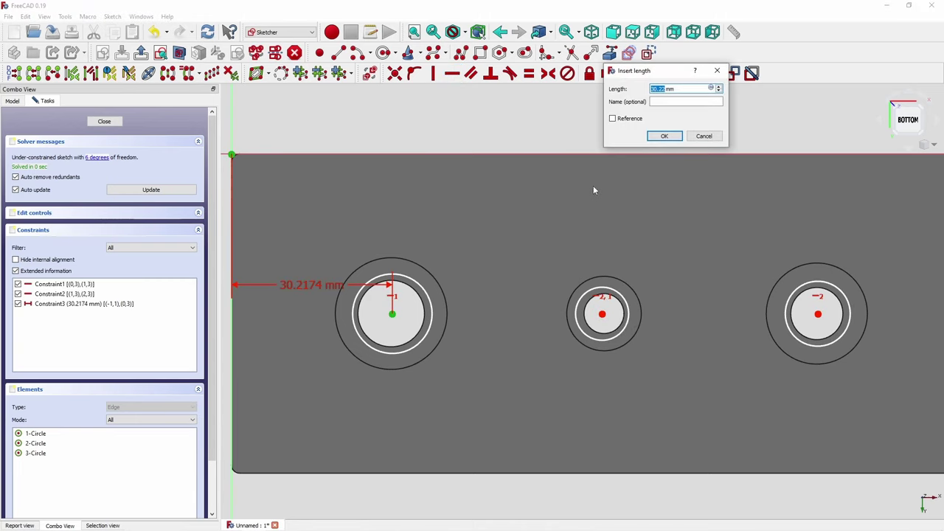
pyautogui.write('30')
pyautogui.press('Return')
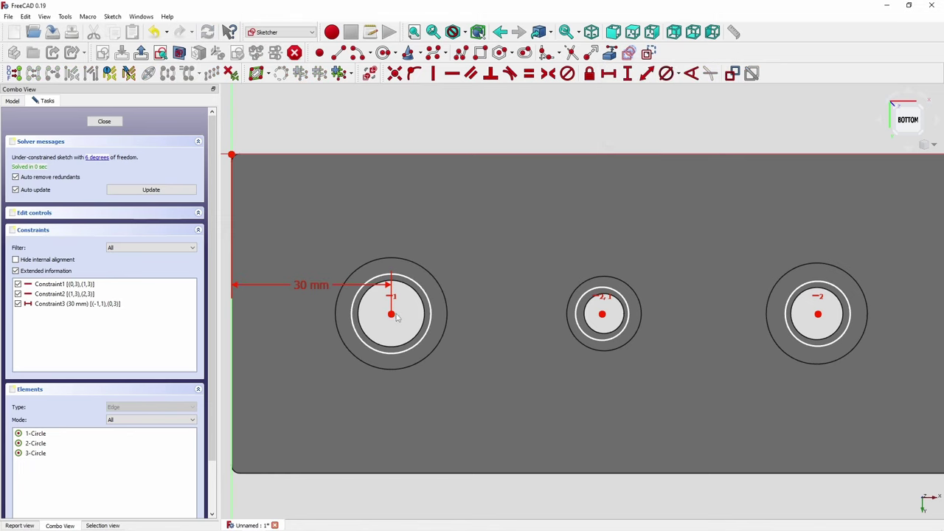
# Space the left-middle and middle-right hole centres 40 mm apart horizontally
pyautogui.click(390, 314)
pyautogui.click(601, 315)
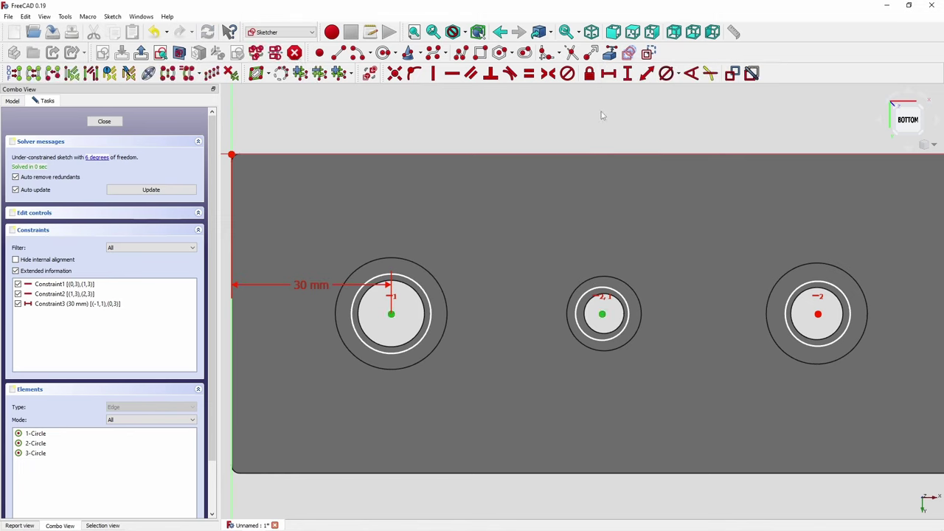
pyautogui.click(607, 73)
pyautogui.write('40')
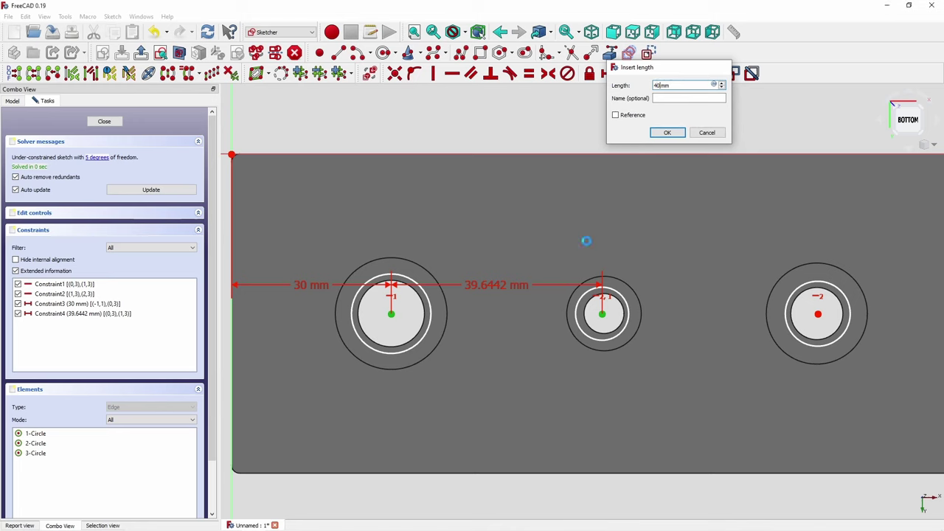
pyautogui.press('Return')
pyautogui.click(604, 314)
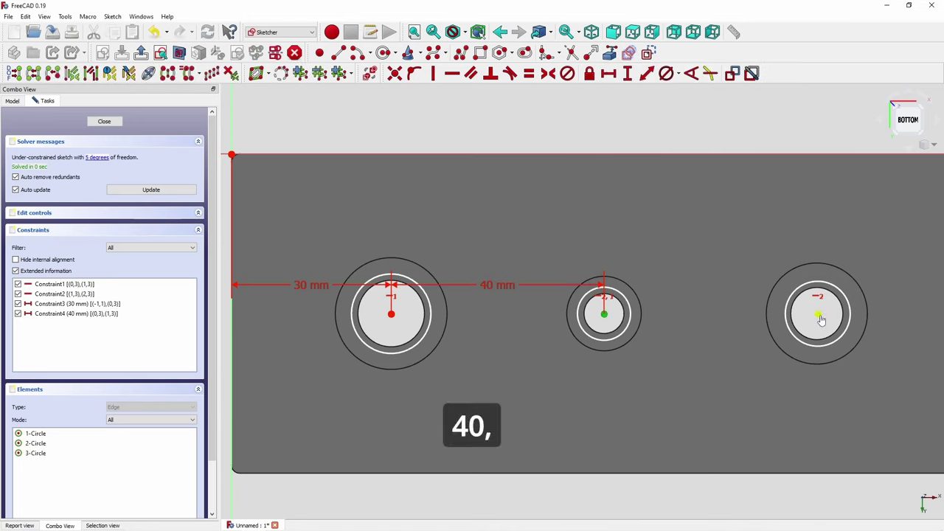
pyautogui.click(818, 315)
pyautogui.click(608, 73)
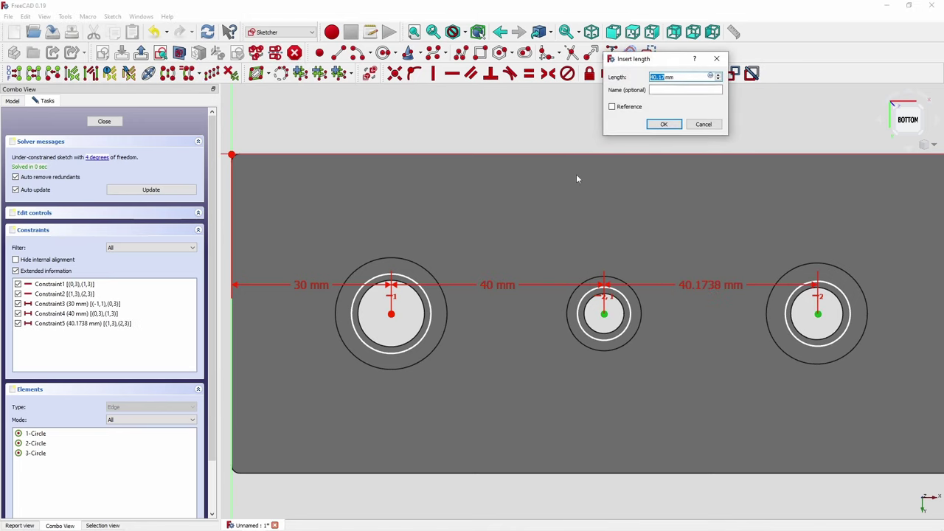
pyautogui.write('40')
pyautogui.press('Return')
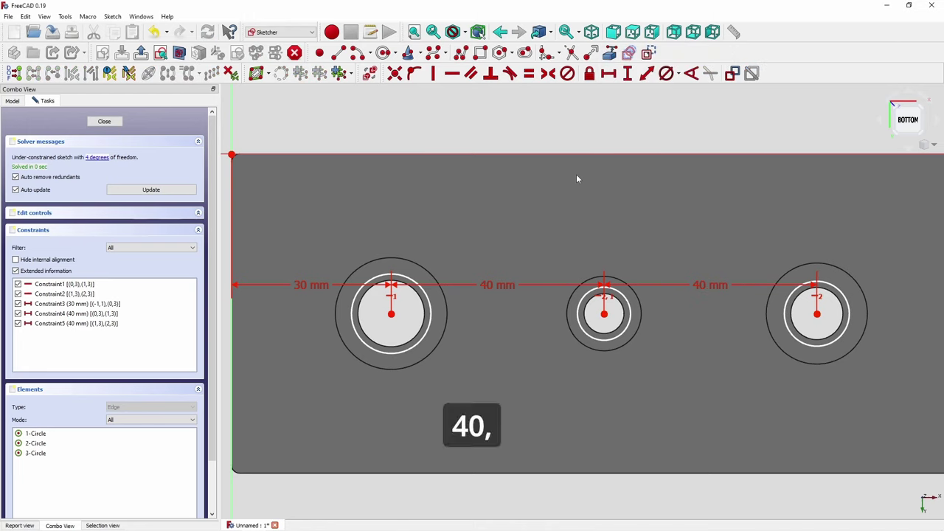
# Set the left hole centre 30 mm vertically below the top-left corner
pyautogui.click(232, 156)
pyautogui.click(391, 314)
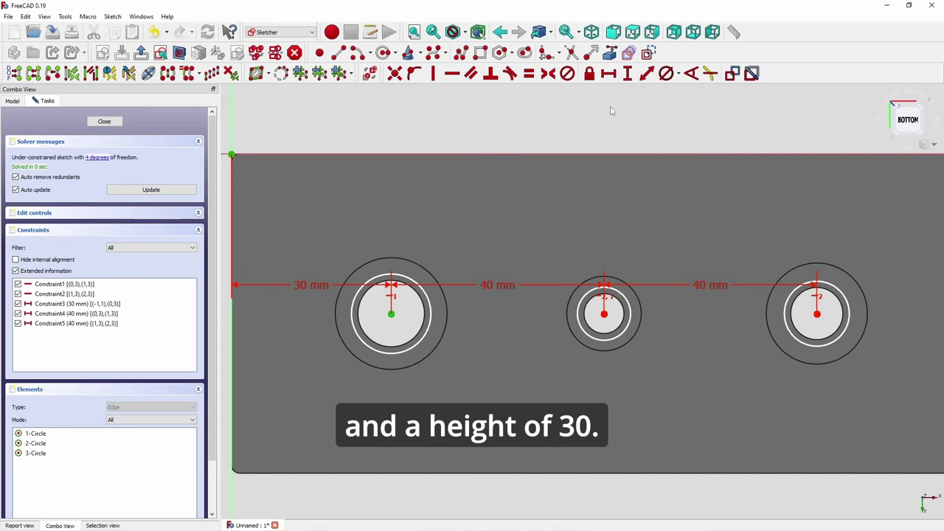
pyautogui.click(628, 73)
pyautogui.write('30')
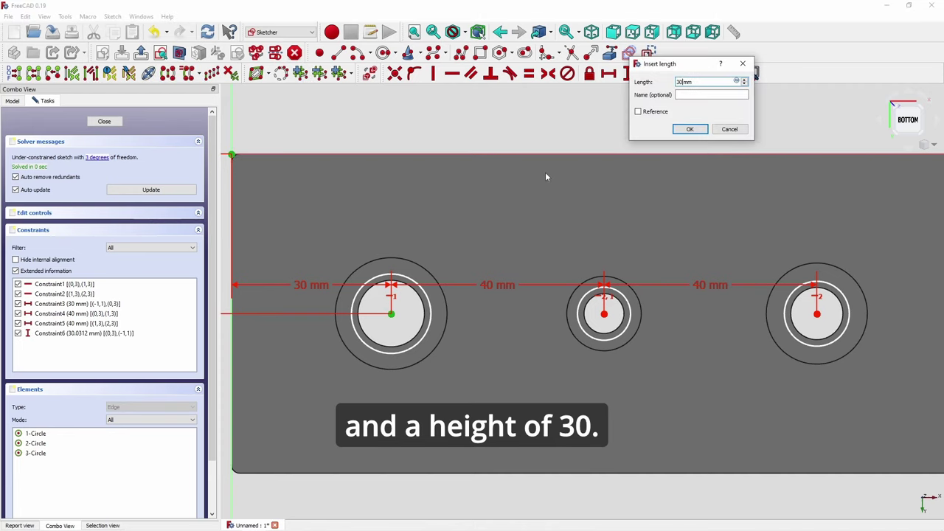
pyautogui.press('Return')
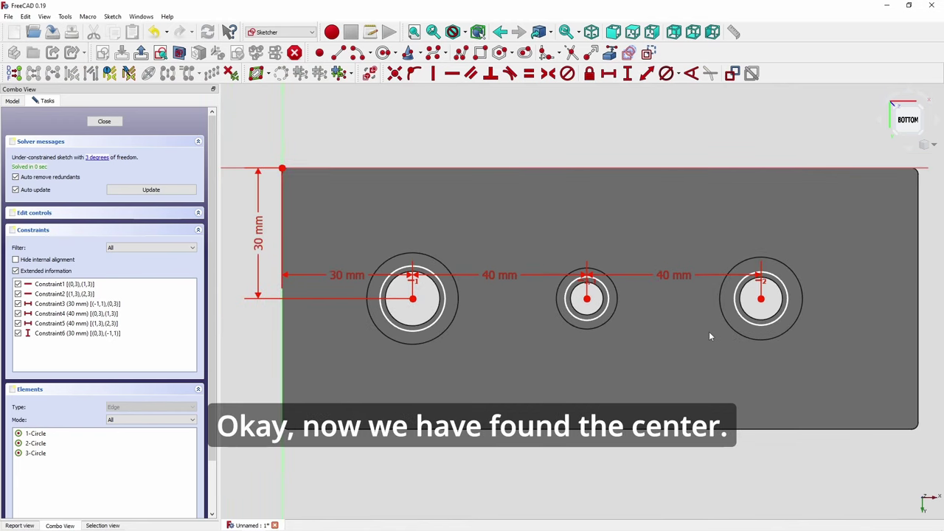
# Draw two small circles on the top and bottom of the left hole's ring
pyautogui.scroll(2, 362, 334)
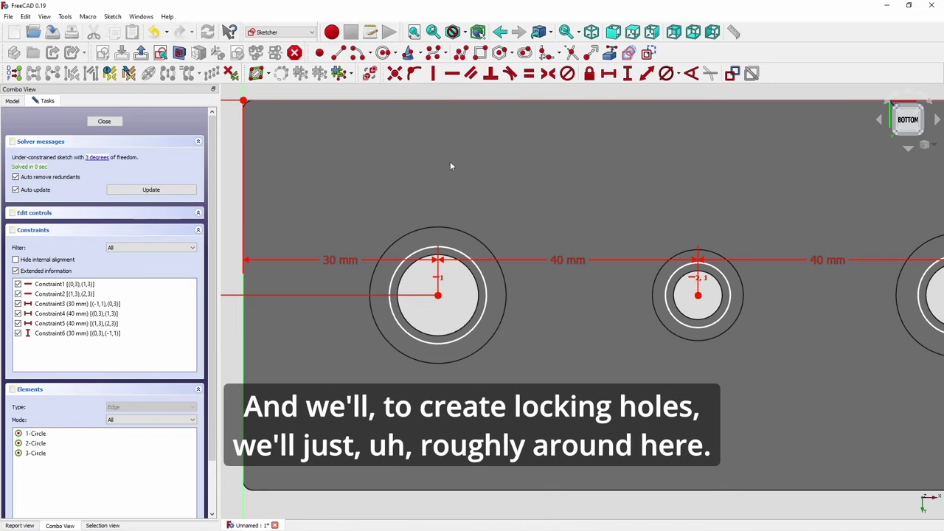
pyautogui.click(383, 52)
pyautogui.scroll(2, 434, 231)
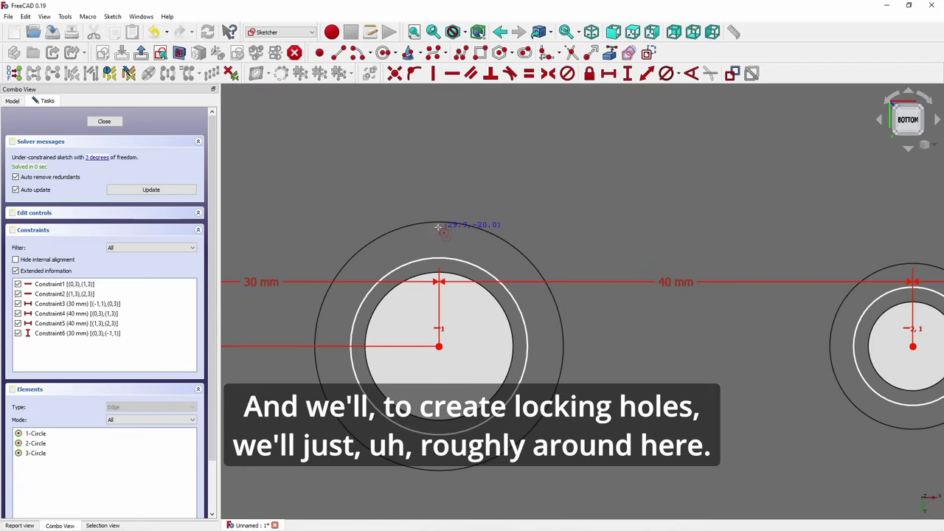
pyautogui.click(438, 228)
pyautogui.click(438, 243)
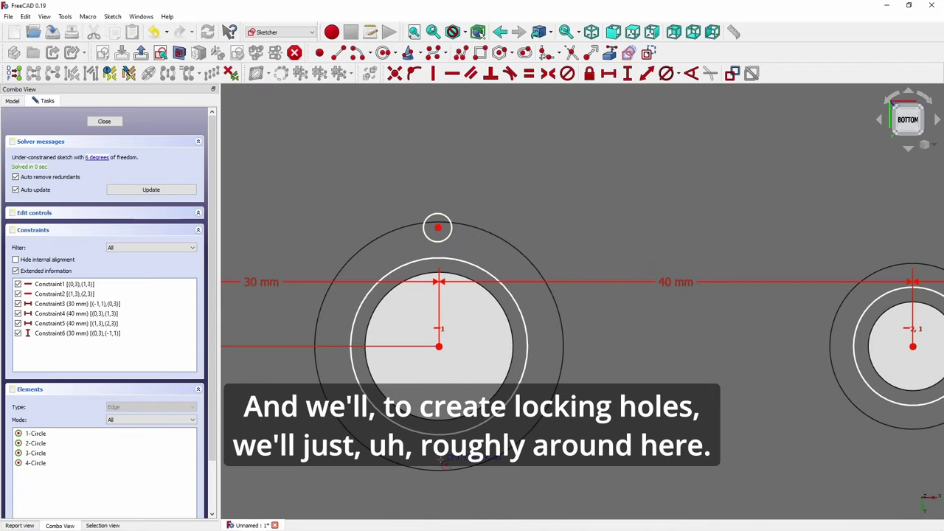
pyautogui.click(439, 461)
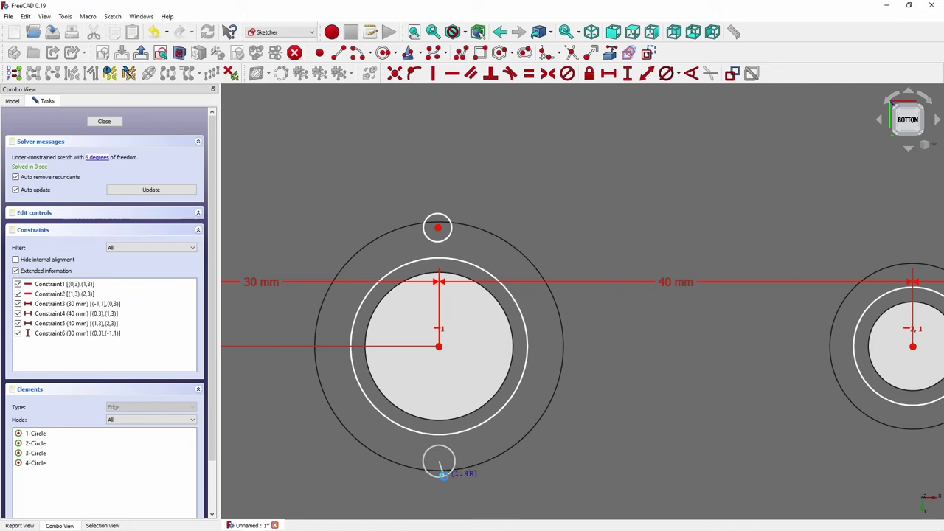
pyautogui.click(450, 472)
pyautogui.rightClick(445, 468)
# Align both small circle centres vertically with the left hole's centre
pyautogui.click(440, 461)
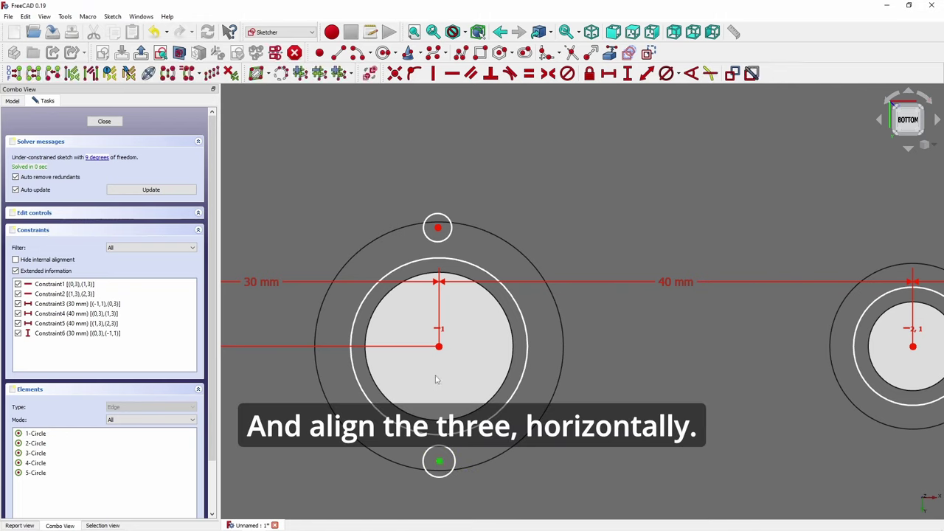
pyautogui.click(439, 345)
pyautogui.click(438, 230)
pyautogui.click(433, 74)
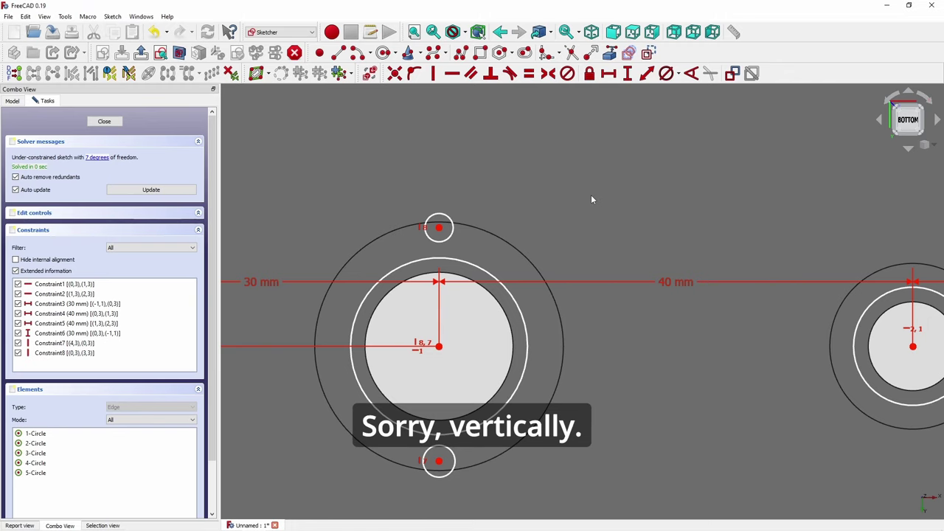
# Check the lock ring hole dimensions in the Word document, then return to FreeCAD
pyautogui.hotkey('alt', 'Tab')
pyautogui.scroll(5, 436, 211)
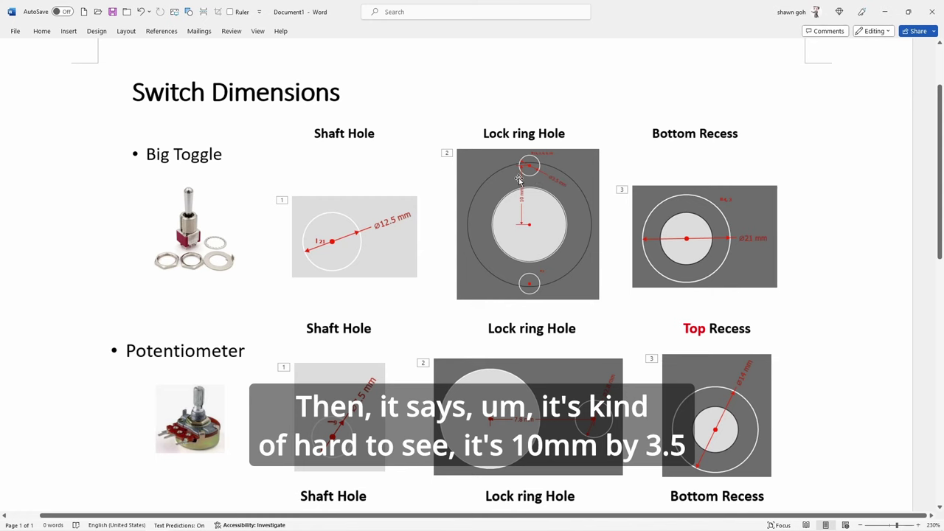
pyautogui.hotkey('alt', 'Tab')
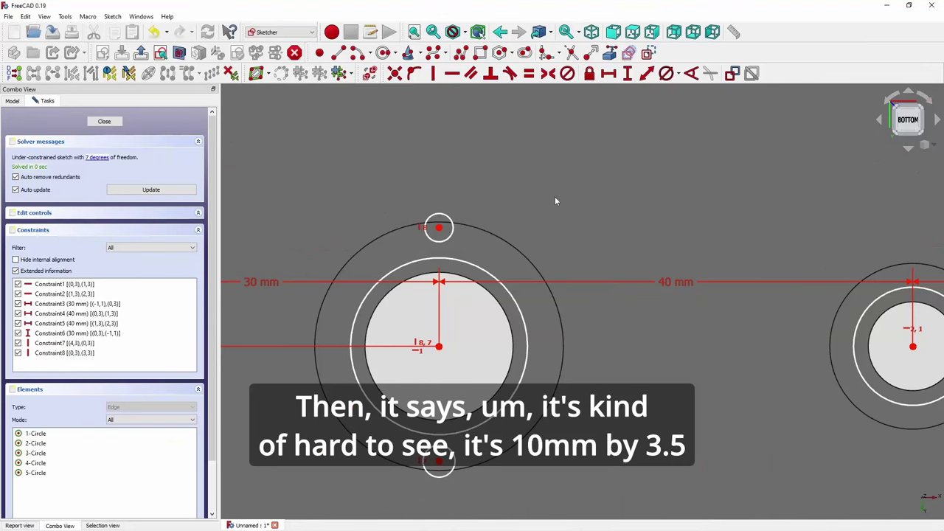
# Place both small locking circles 10 mm vertically from the left hole's centre
pyautogui.click(438, 347)
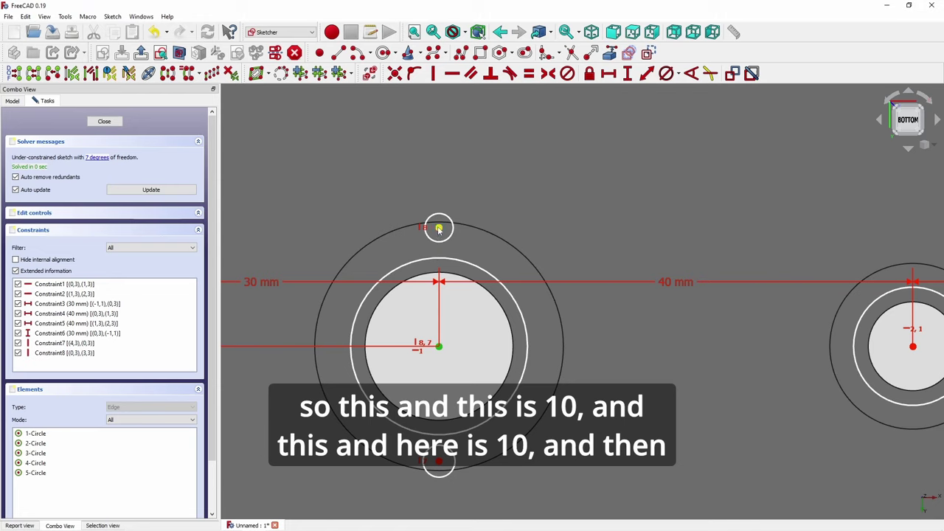
pyautogui.click(438, 229)
pyautogui.click(627, 73)
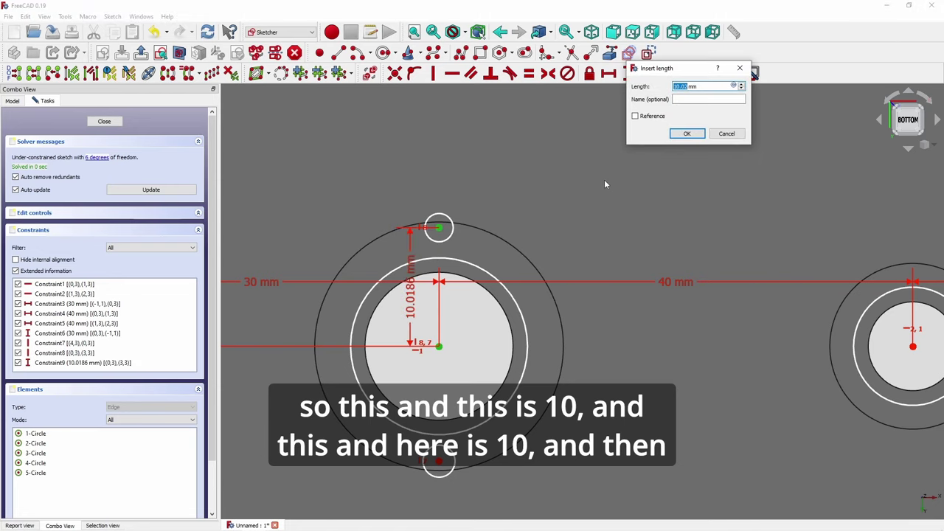
pyautogui.write('10')
pyautogui.press('Return')
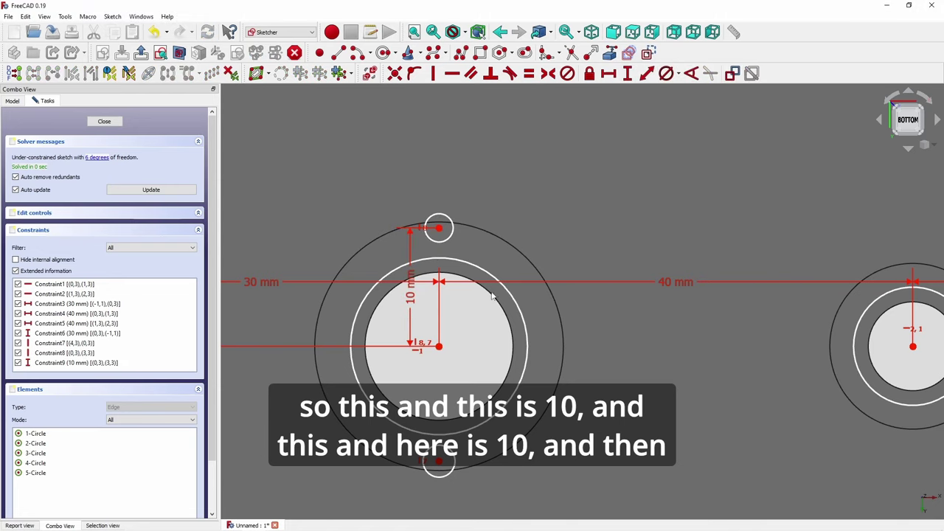
pyautogui.click(438, 465)
pyautogui.click(626, 74)
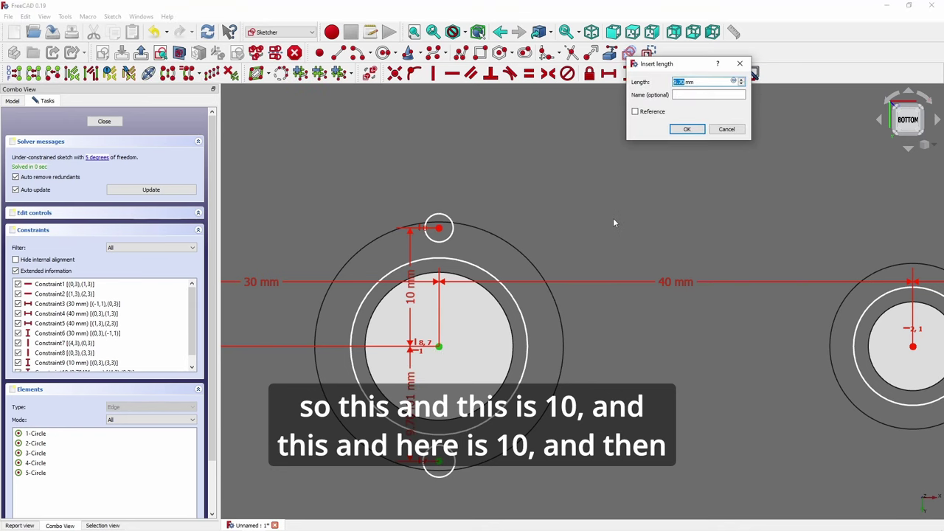
pyautogui.write('10')
pyautogui.press('Return')
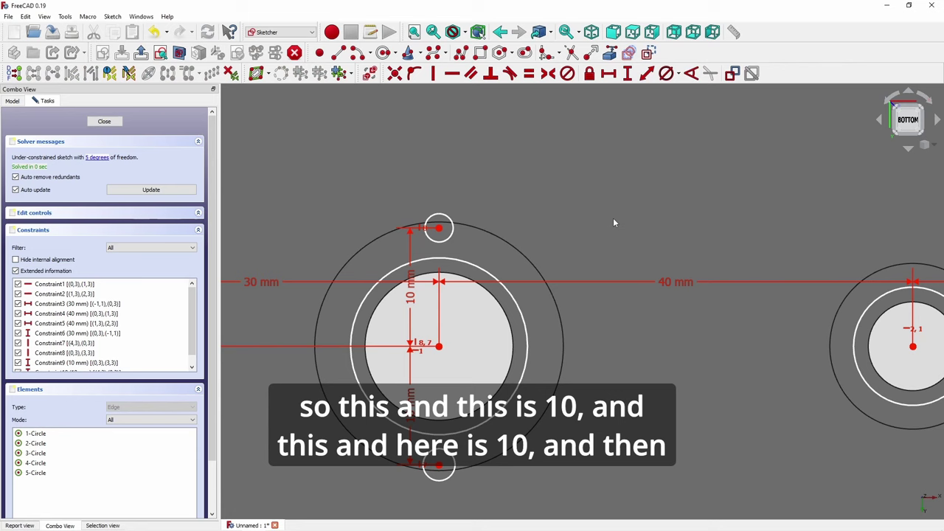
# Make the two locking circles equal with a shared 3.5 mm diameter
pyautogui.click(440, 231)
pyautogui.click(439, 463)
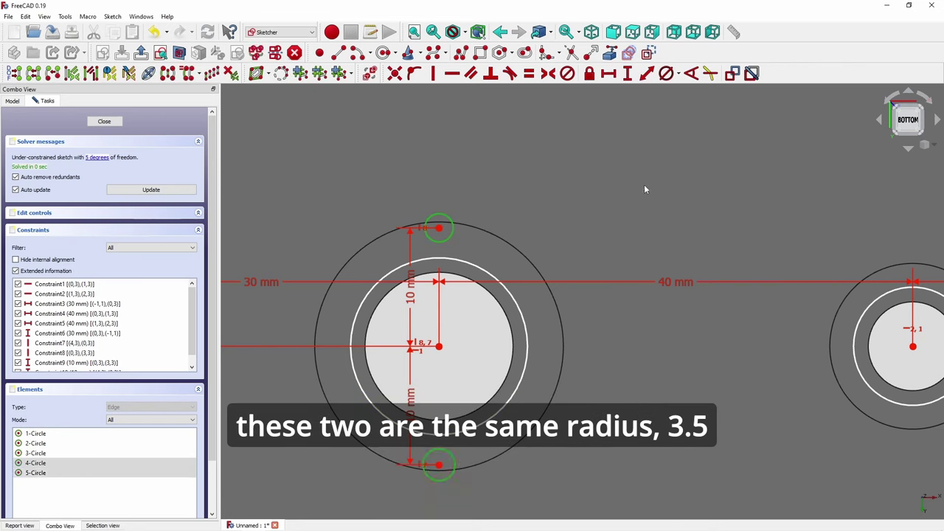
pyautogui.click(666, 73)
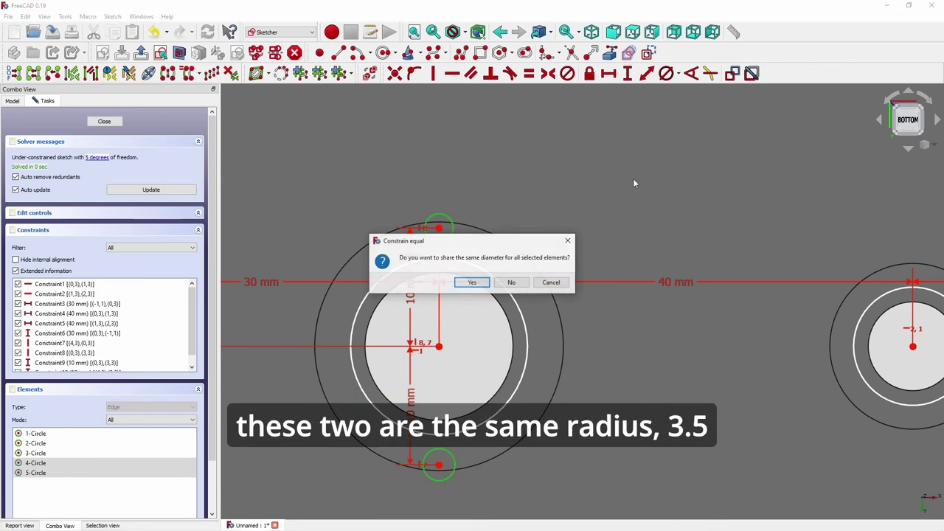
pyautogui.click(473, 283)
pyautogui.write('3.')
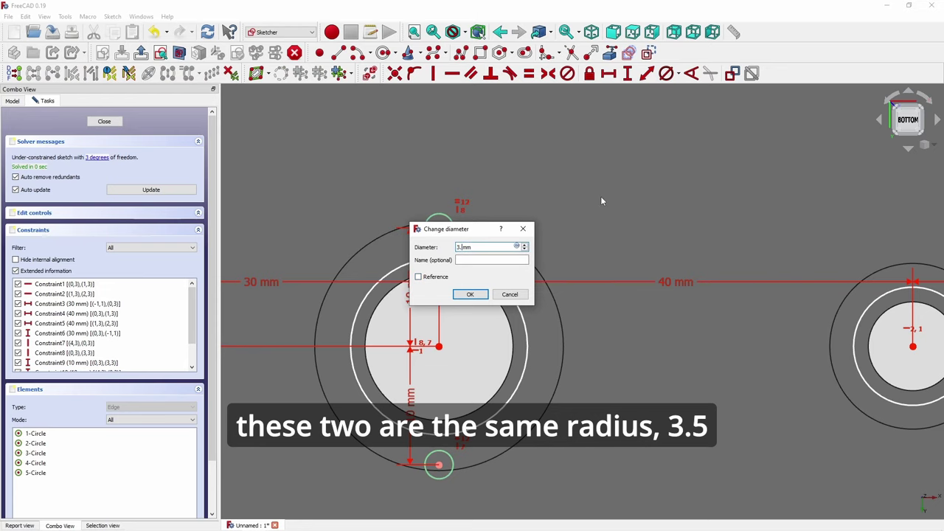
pyautogui.write('5')
pyautogui.click(479, 294)
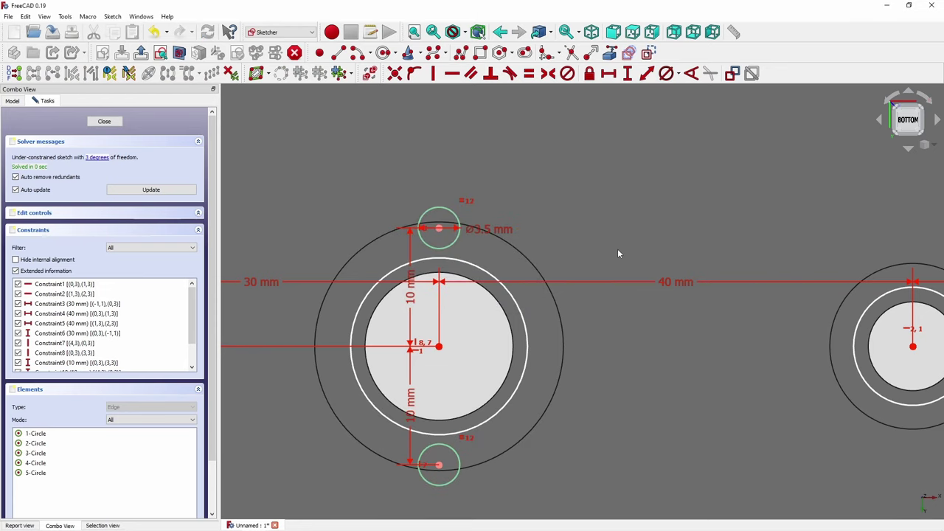
pyautogui.scroll(-5, 617, 248)
pyautogui.scroll(3, 551, 299)
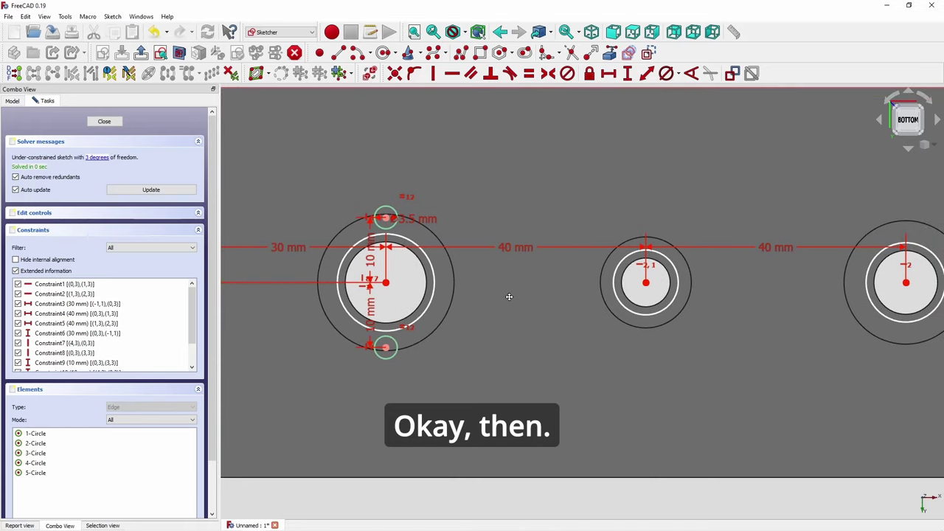
pyautogui.moveTo(508, 297); pyautogui.dragTo(491, 297, button='middle')
# Review the potentiometer lock ring hole dimensions in Word, then return to FreeCAD
pyautogui.hotkey('alt', 'Tab')
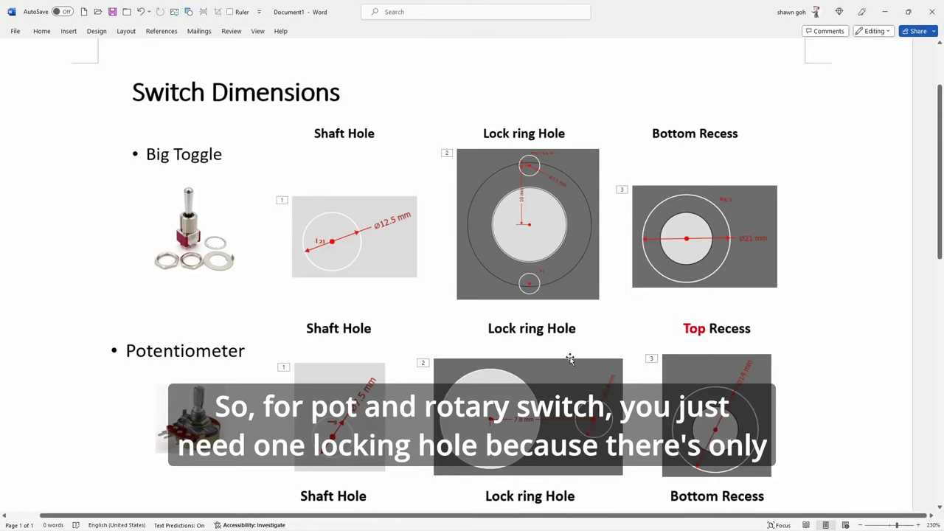
pyautogui.scroll(-3, 570, 359)
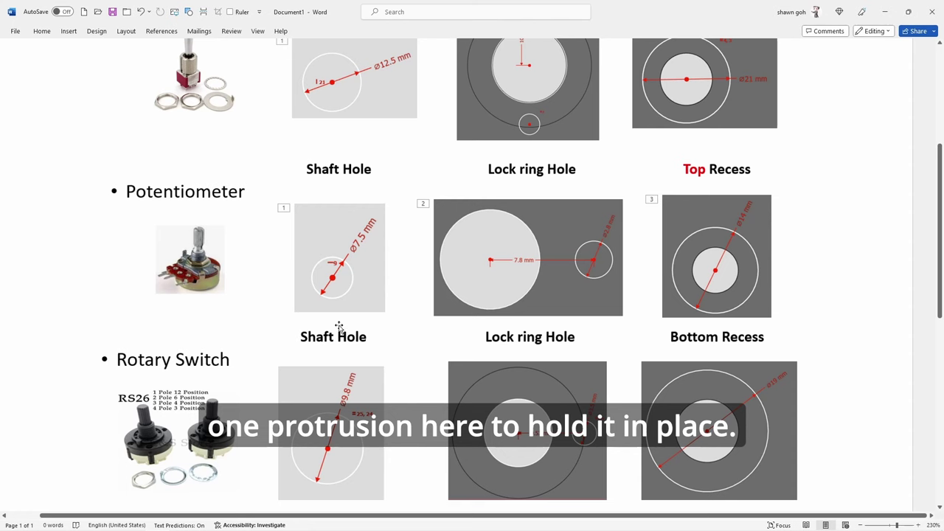
pyautogui.hotkey('alt', 'Tab')
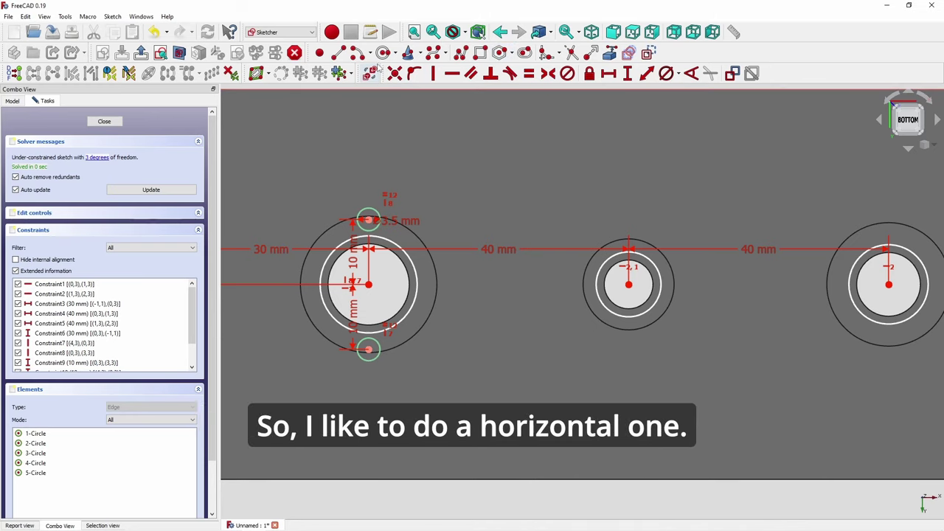
# Add a small circle level with the potentiometer hole centre, 7.8 mm to its right
pyautogui.click(414, 73)
pyautogui.scroll(3, 641, 288)
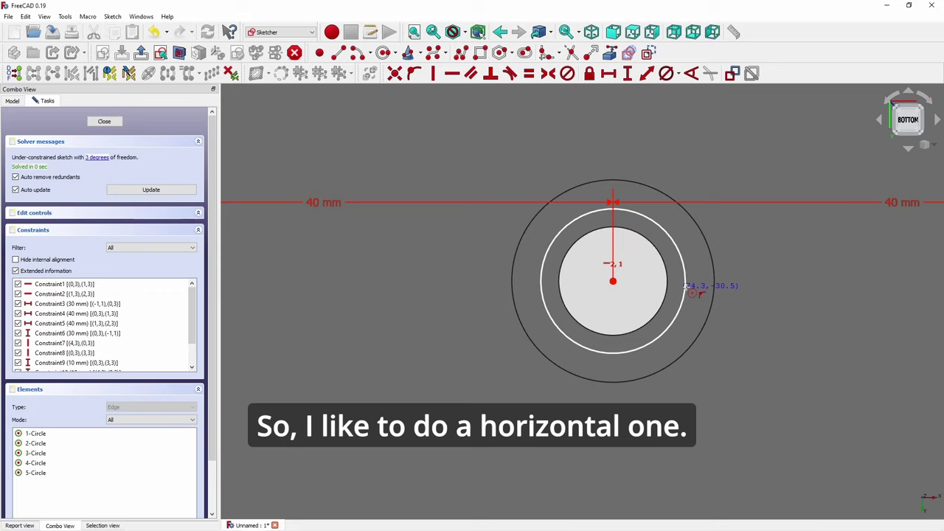
pyautogui.click(712, 287)
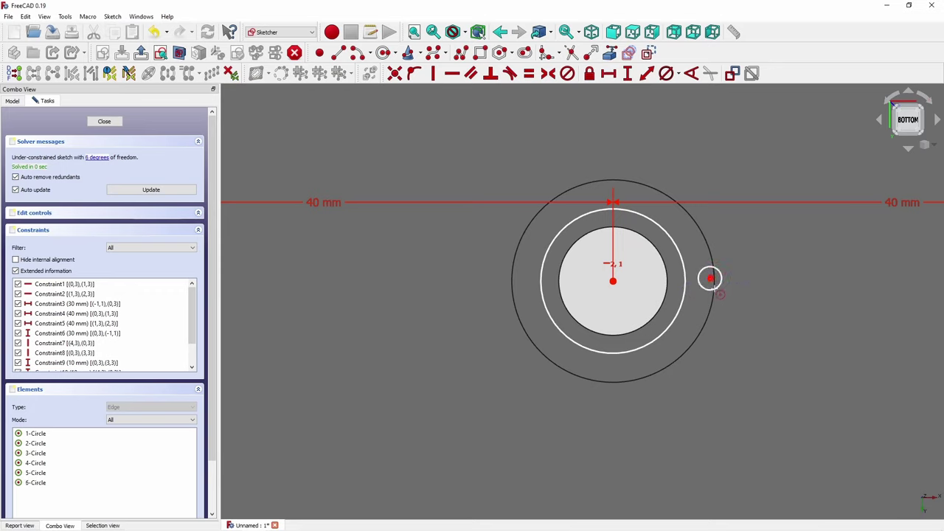
pyautogui.click(612, 283)
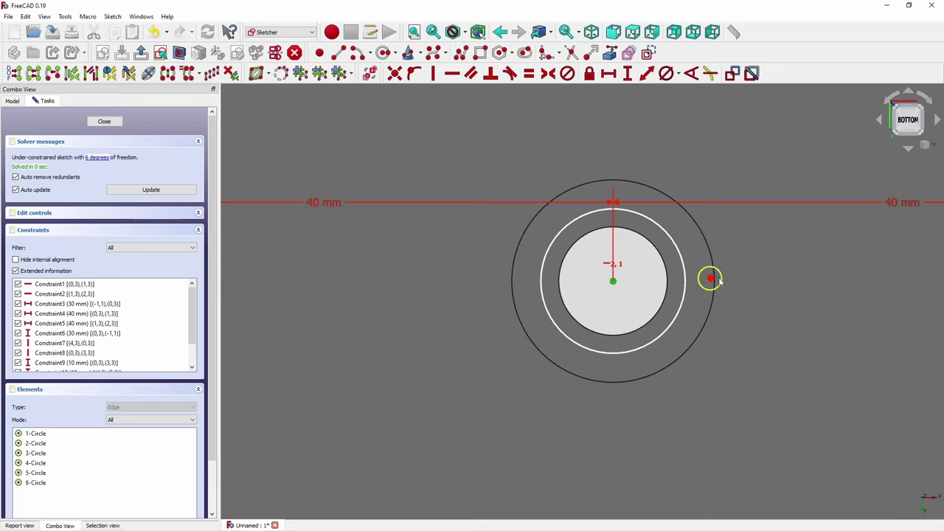
pyautogui.click(710, 278)
pyautogui.click(452, 73)
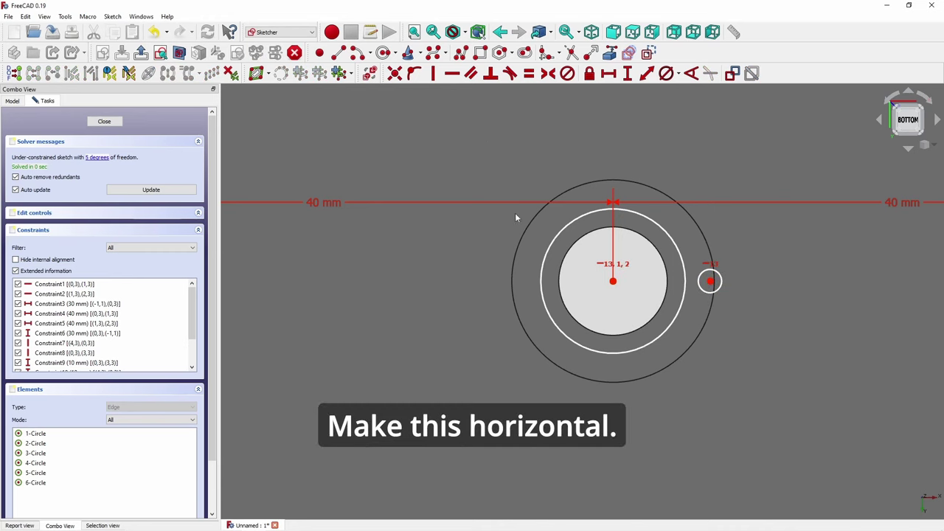
pyautogui.click(612, 281)
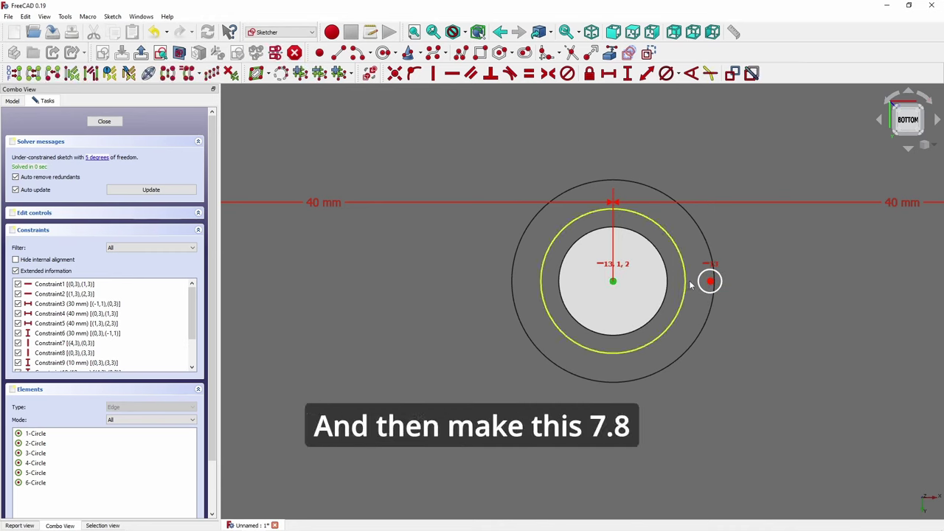
pyautogui.click(709, 281)
pyautogui.click(608, 73)
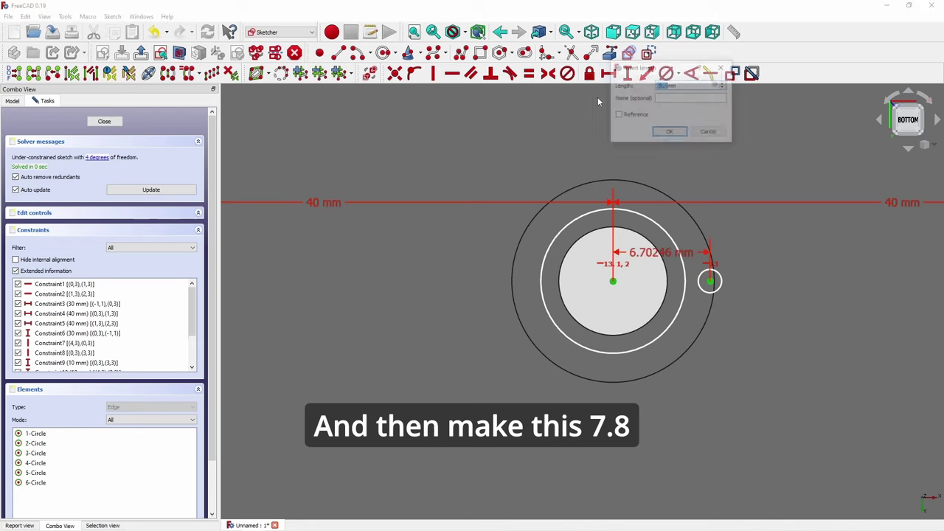
pyautogui.write('7')
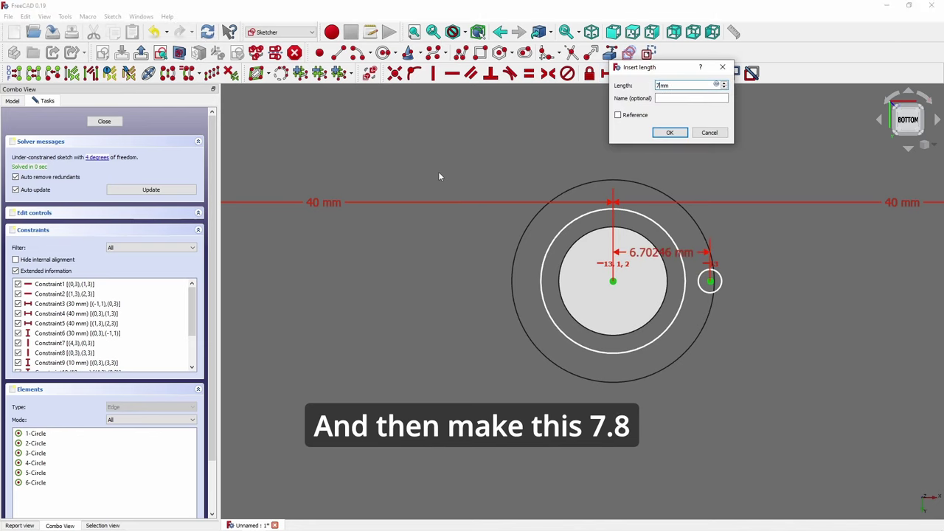
pyautogui.write('.8')
pyautogui.press('Return')
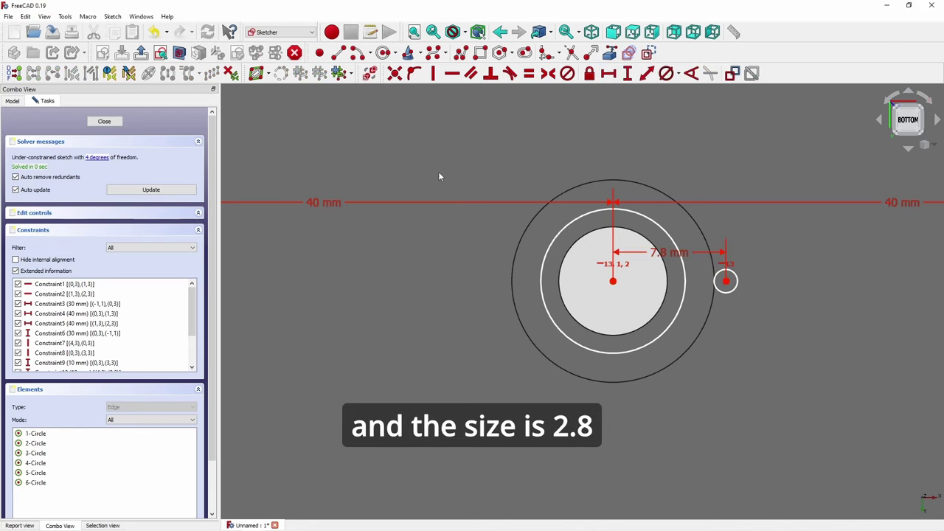
# Give the small locking circle a 2.8 mm diameter
pyautogui.click(738, 286)
pyautogui.click(666, 74)
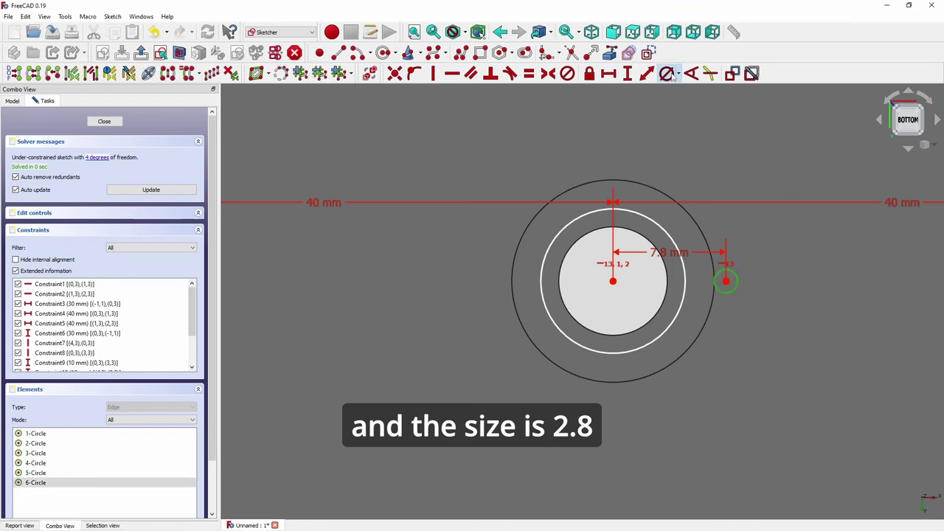
pyautogui.write('2')
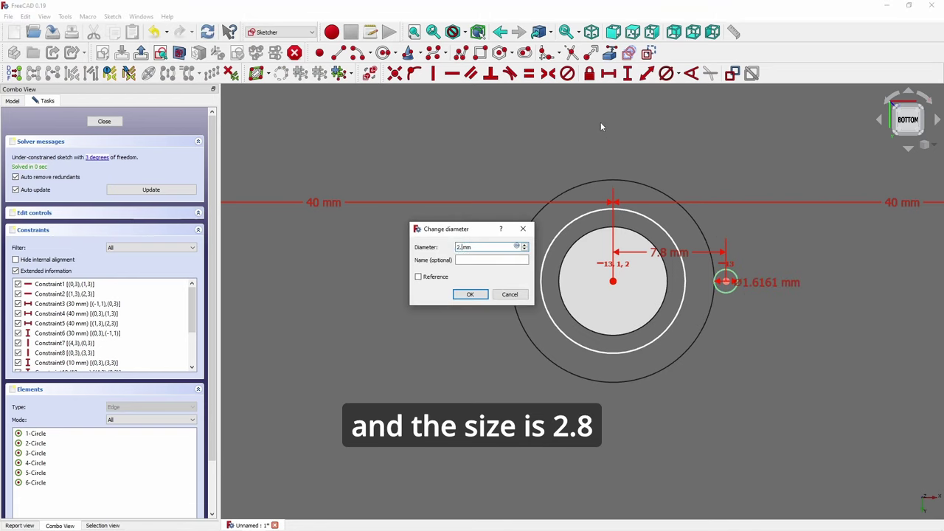
pyautogui.write('.8')
pyautogui.press('Return')
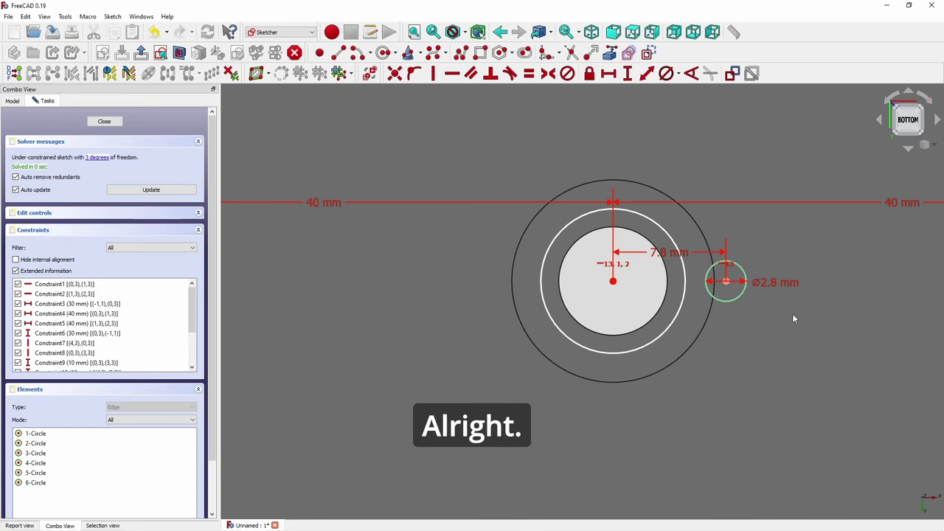
pyautogui.scroll(-2, 792, 314)
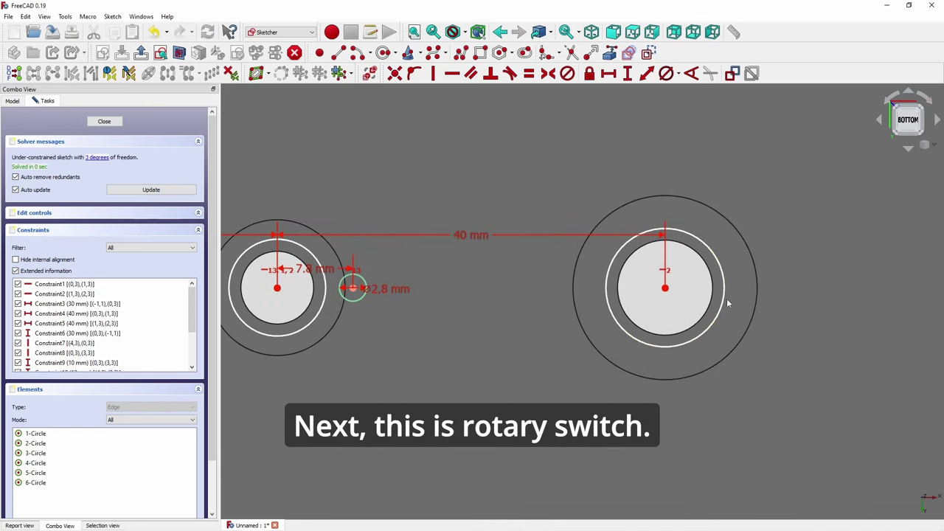
# Check the next dimensions in the Word document, then return to FreeCAD
pyautogui.hotkey('alt', 'Tab')
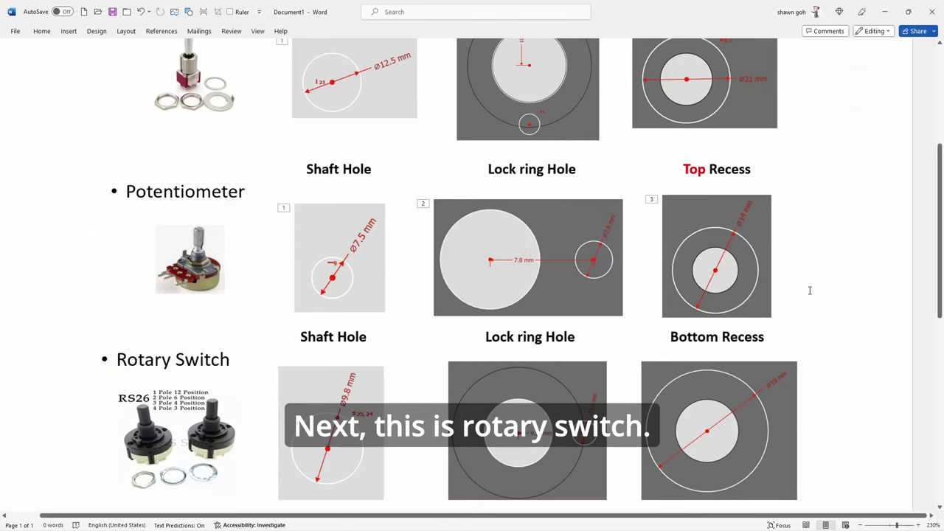
pyautogui.scroll(-1, 809, 290)
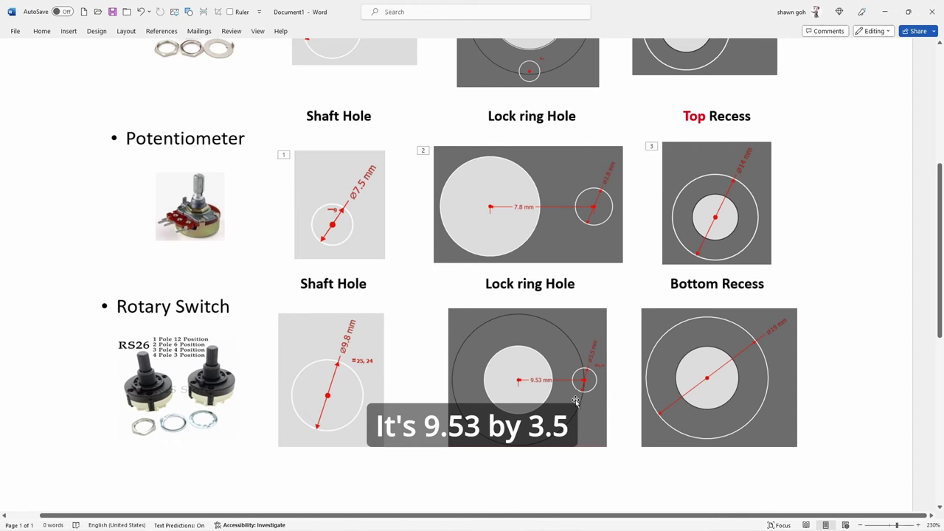
pyautogui.hotkey('alt', 'Tab')
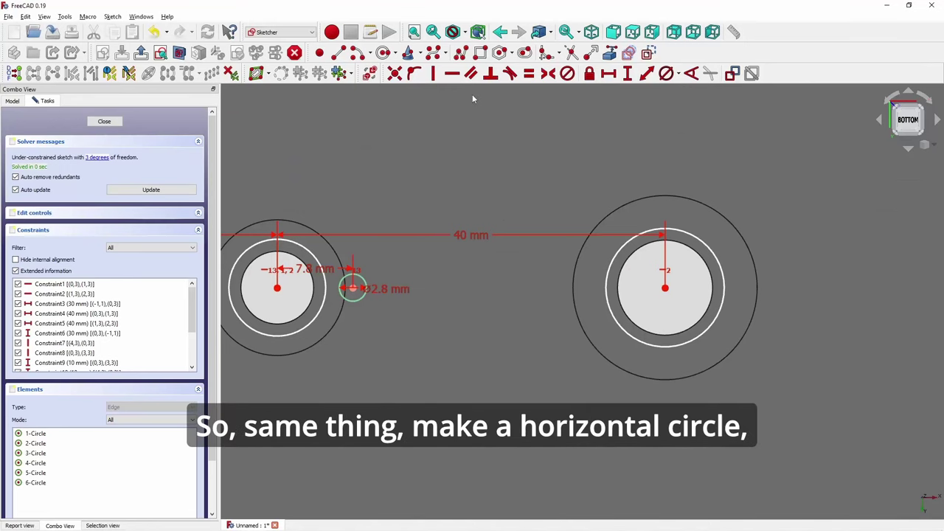
# Draw a small circle 9.53 mm horizontally from the rotary switch hole's centre
pyautogui.click(382, 52)
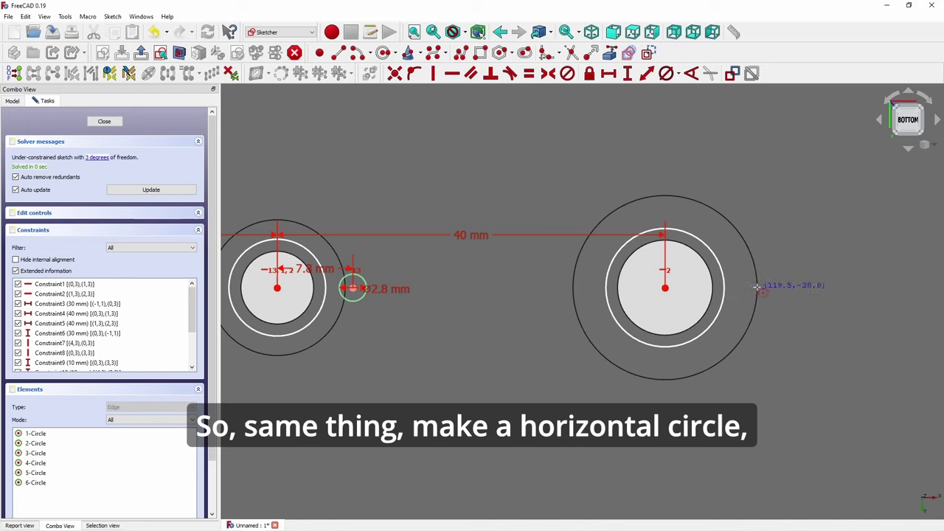
pyautogui.click(759, 287)
pyautogui.click(769, 297)
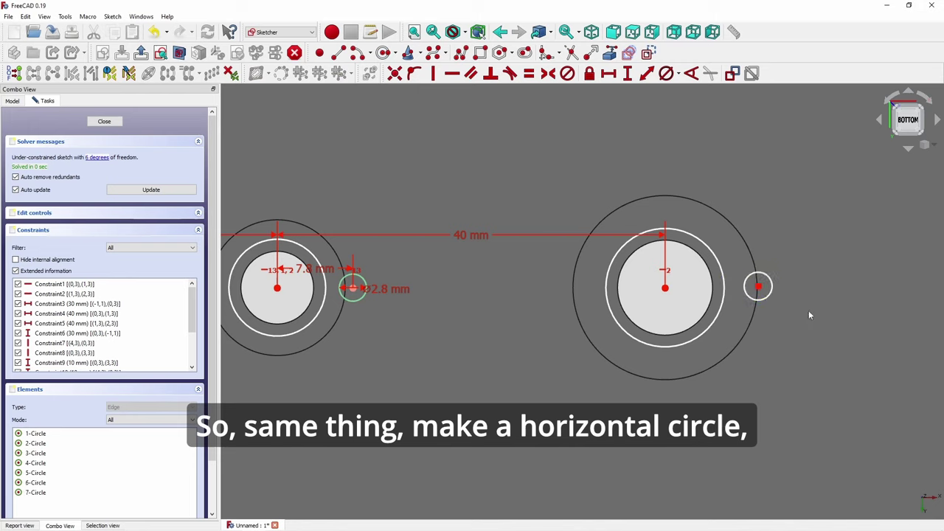
pyautogui.click(664, 288)
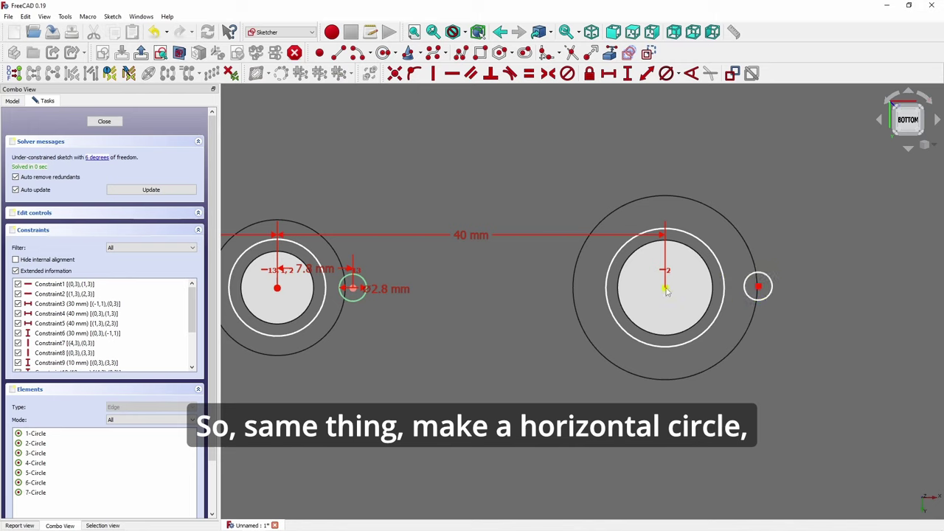
pyautogui.click(759, 286)
pyautogui.click(608, 73)
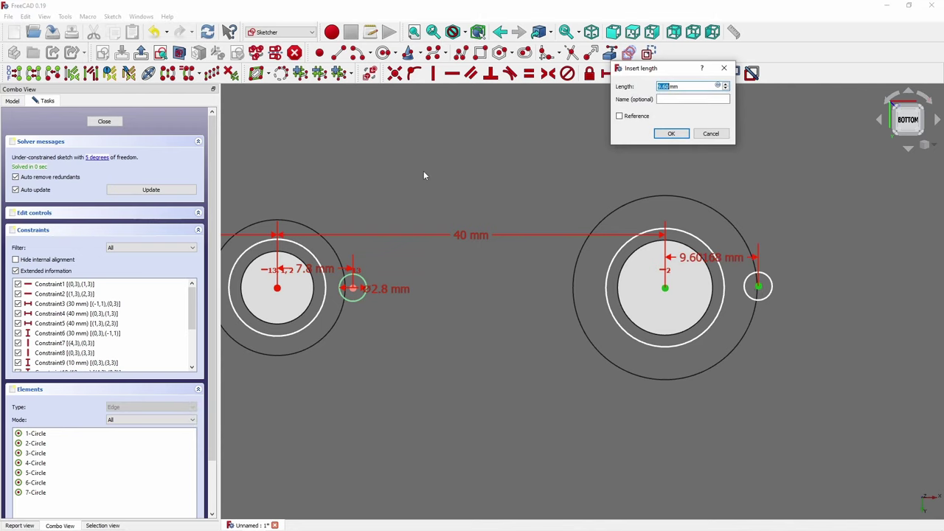
pyautogui.write('9')
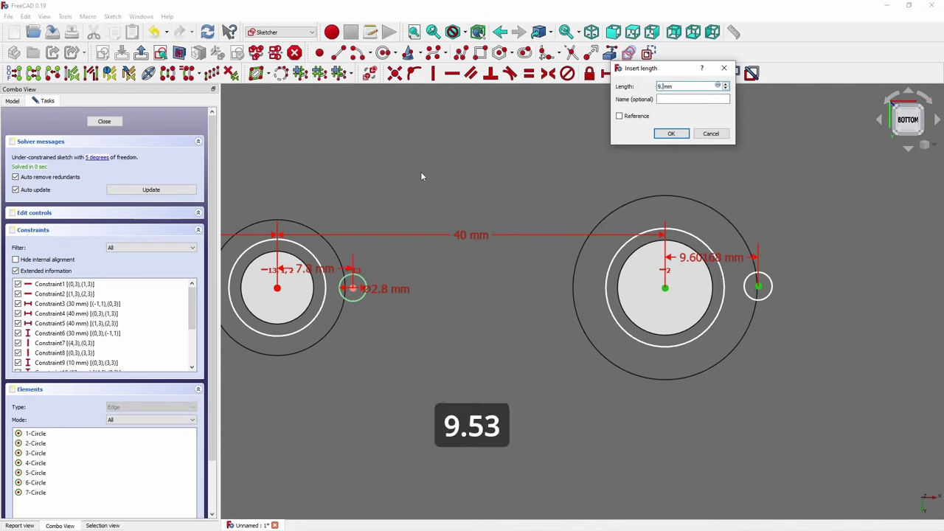
pyautogui.write('.53')
pyautogui.click(671, 134)
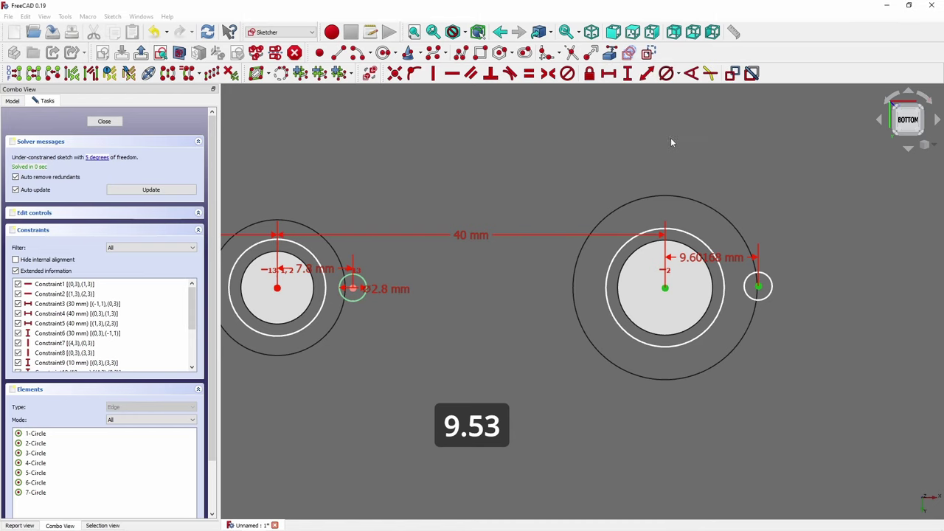
# Give the rotary switch locking circle a 3.5 mm diameter
pyautogui.click(757, 286)
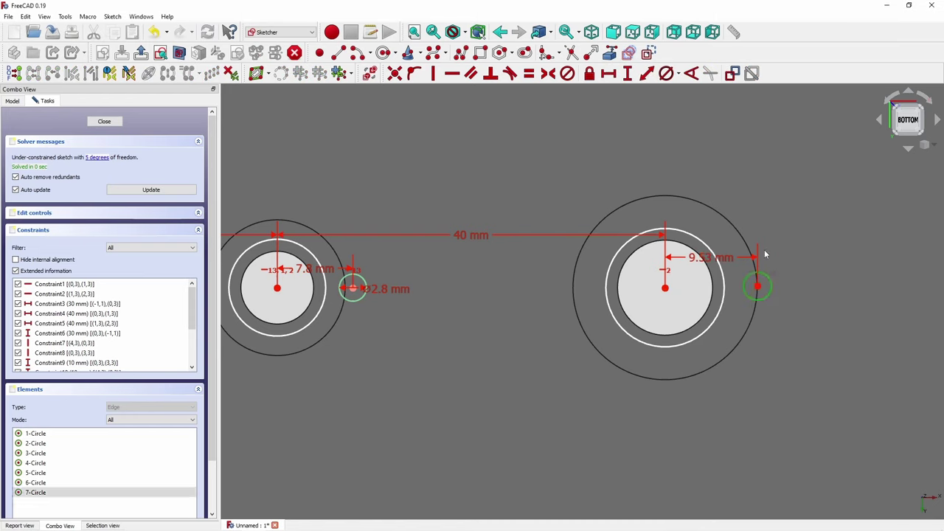
pyautogui.click(666, 73)
pyautogui.write('3.5')
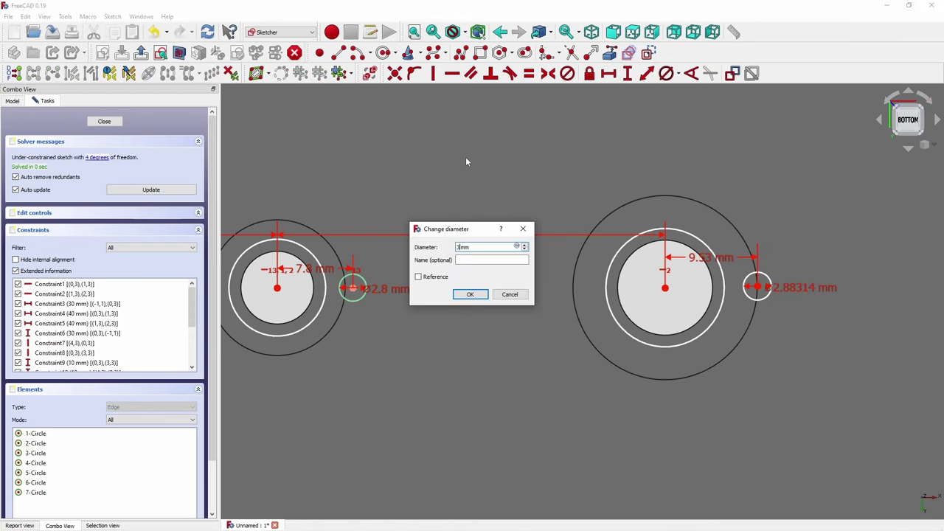
pyautogui.click(476, 293)
pyautogui.scroll(-5, 479, 310)
pyautogui.scroll(4, 468, 348)
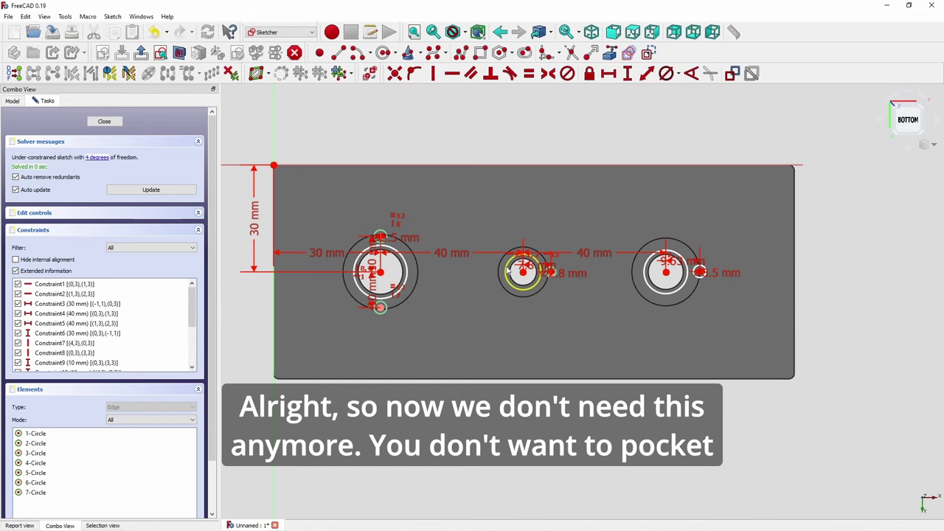
# Delete the middle, right and left hole reference circles from the sketch
pyautogui.scroll(3, 479, 289)
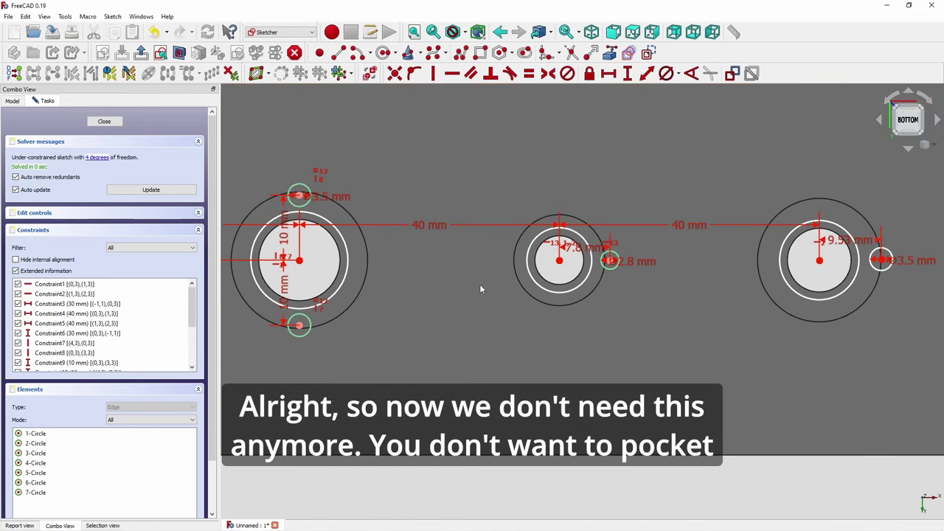
pyautogui.click(534, 246)
pyautogui.click(778, 265)
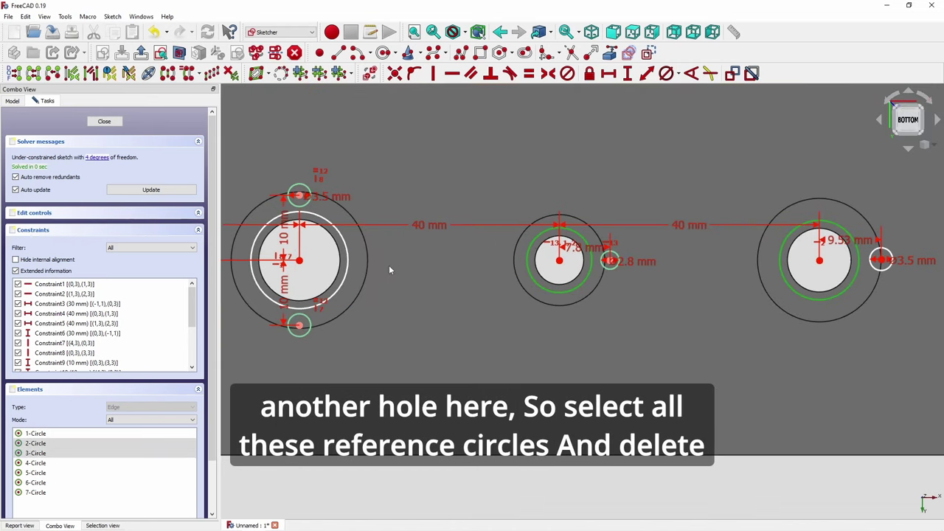
pyautogui.click(349, 258)
pyautogui.press('Delete')
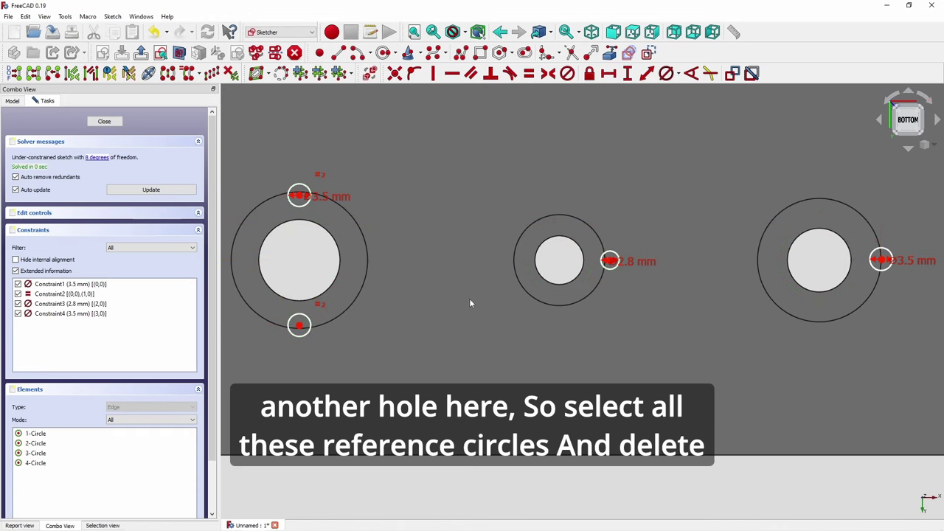
pyautogui.scroll(-3, 470, 302)
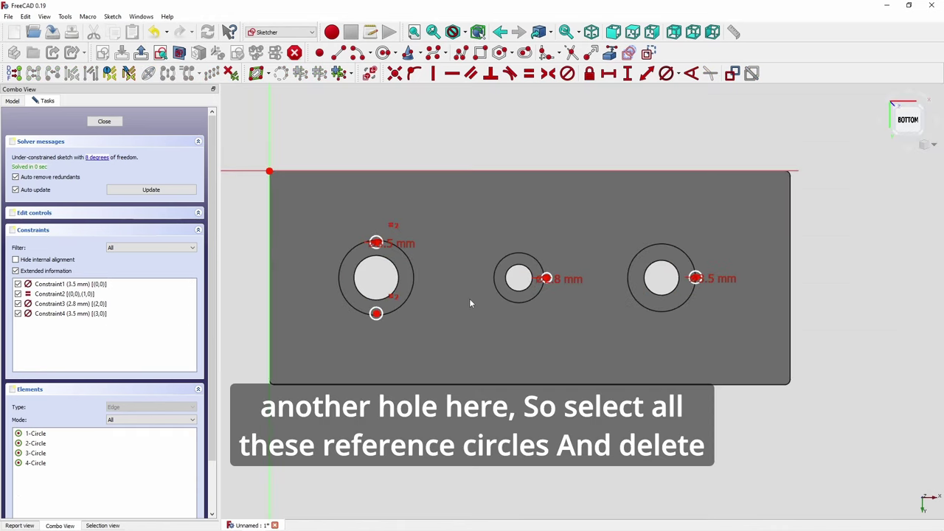
# Close the sketch and start a Pocket on the lock-ring circles, entering its length
pyautogui.click(104, 121)
pyautogui.click(446, 52)
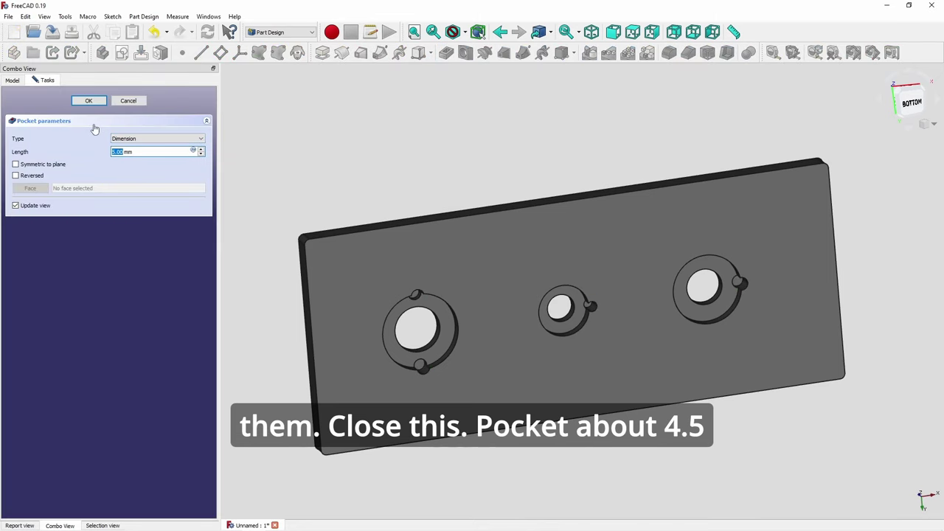
pyautogui.write('4.')
# Apply the 4.5 mm pocket and inspect the plate from the bottom and top views
pyautogui.click(98, 102)
pyautogui.scroll(4, 565, 307)
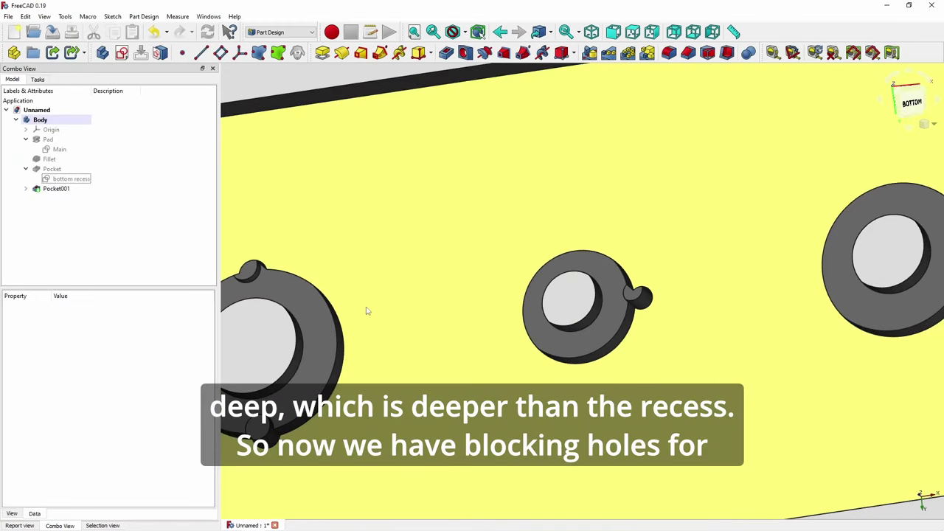
pyautogui.scroll(-5, 310, 302)
pyautogui.scroll(6, 346, 280)
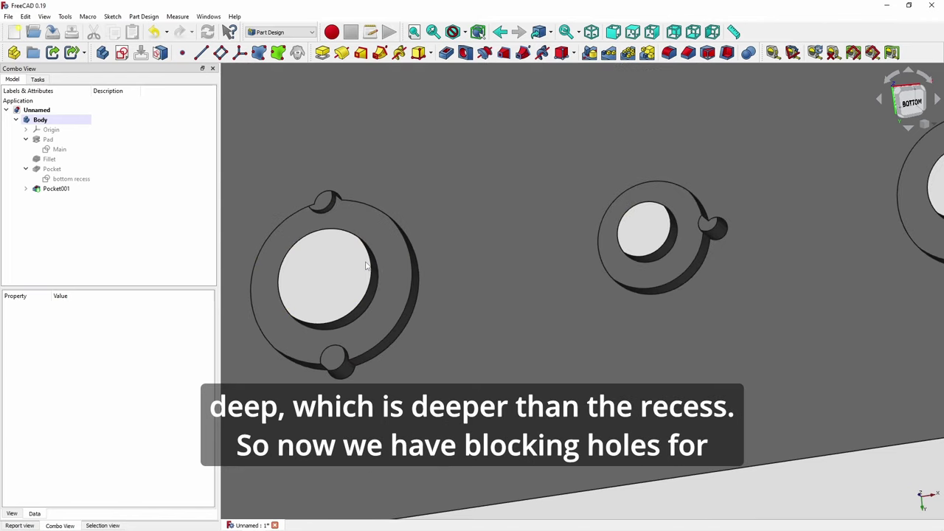
pyautogui.press('5')
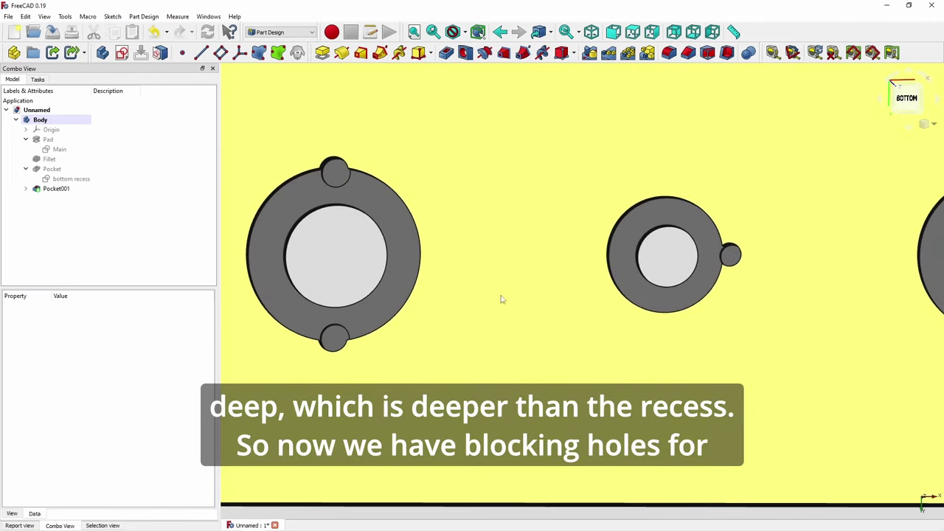
pyautogui.scroll(-4, 535, 295)
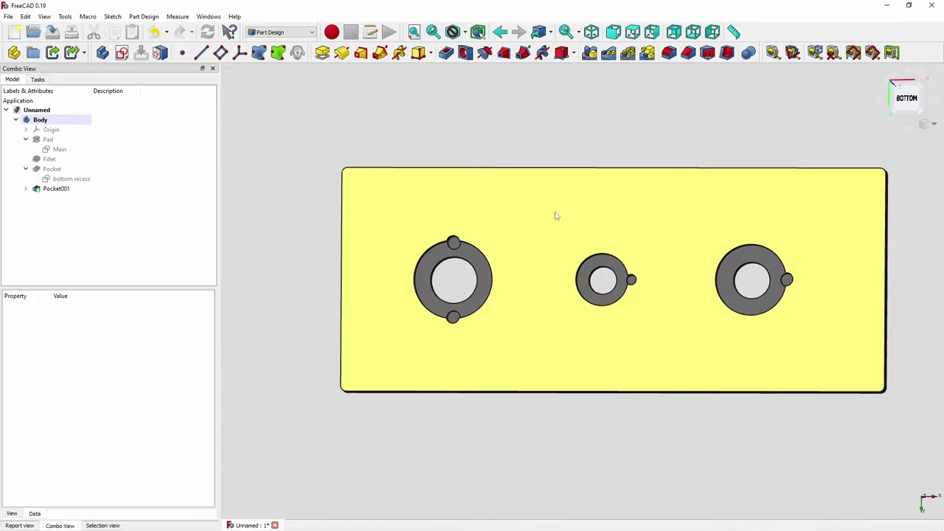
pyautogui.press('2')
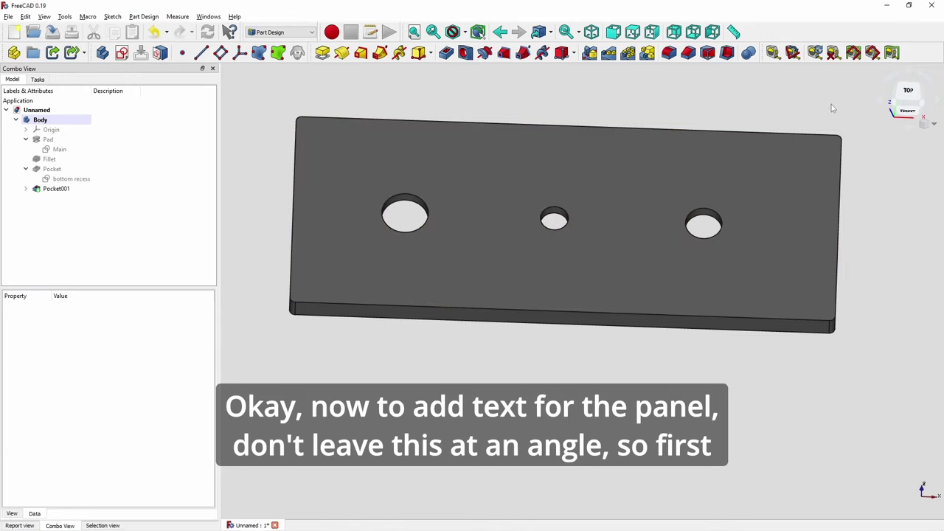
# View the plate from the top, select its top face and show the workbench list
pyautogui.click(907, 97)
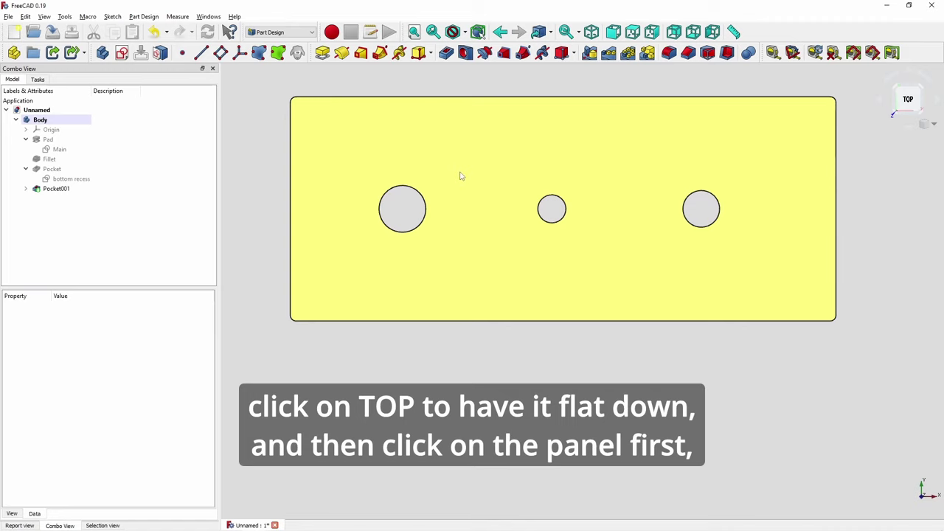
pyautogui.click(460, 175)
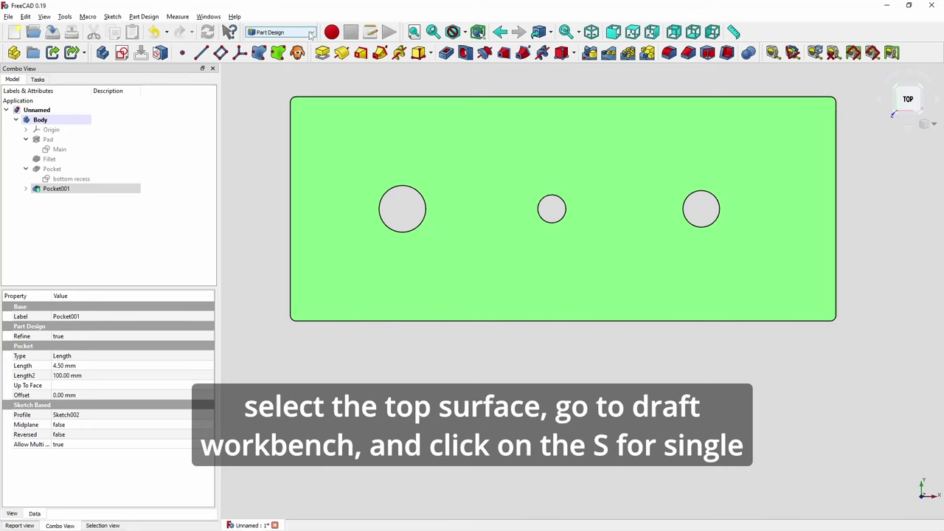
pyautogui.click(311, 33)
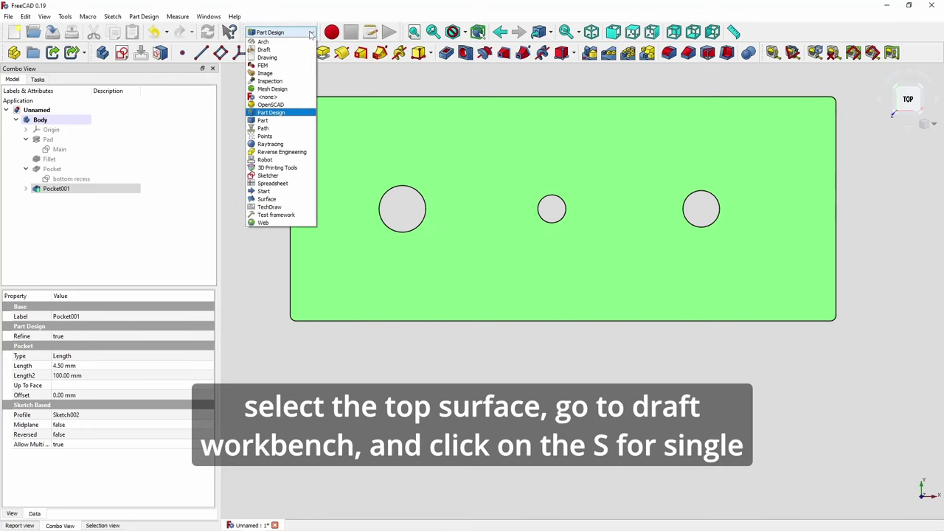
# Switch to the Draft workbench and launch the ShapeString text tool for the plate label
pyautogui.click(264, 49)
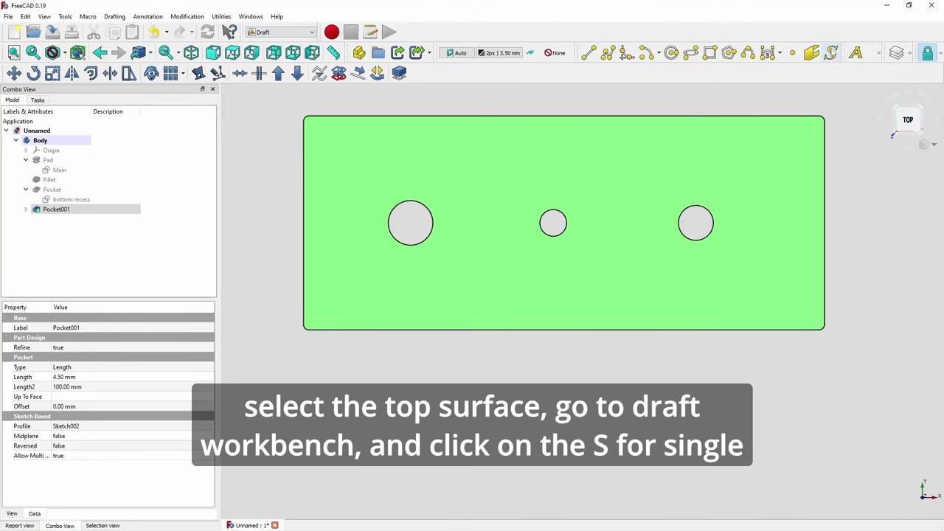
pyautogui.click(831, 53)
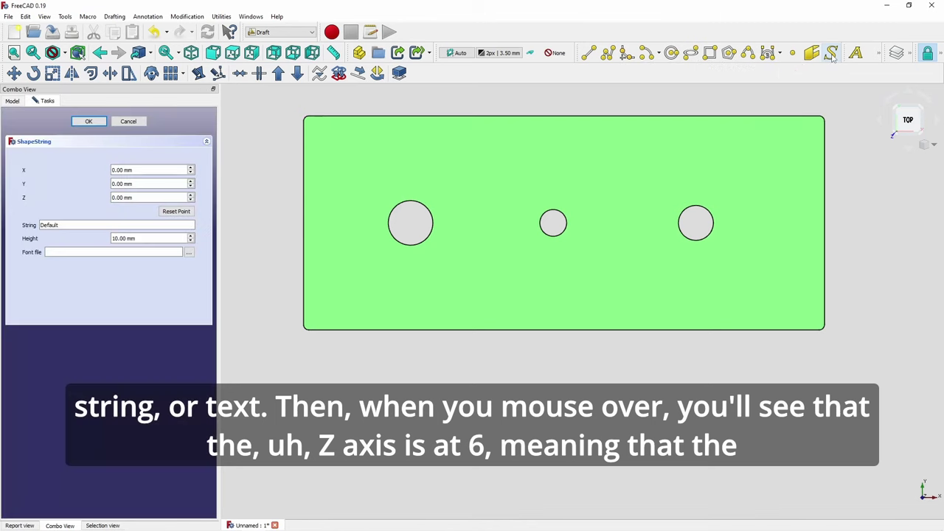
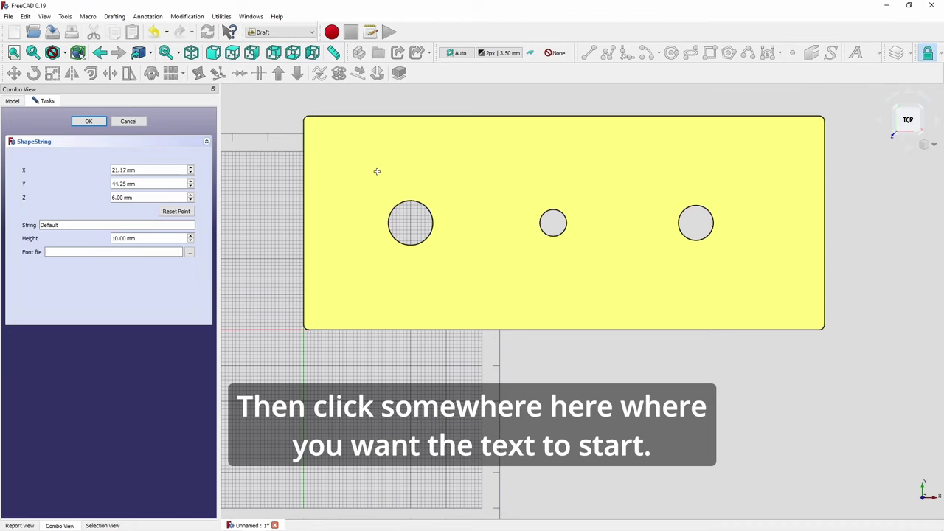
# Start an ON ShapeString on the panel's top face with a text height of 4.5 mm
pyautogui.click(376, 171)
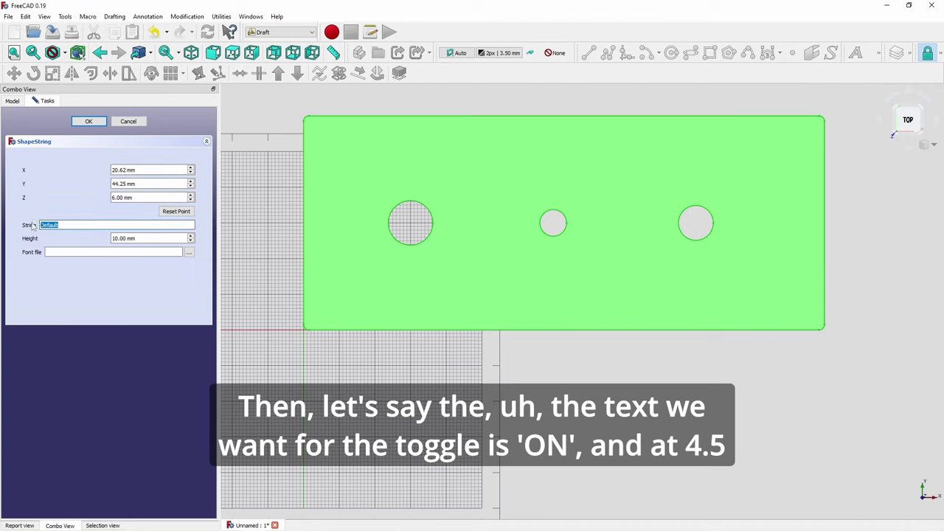
pyautogui.write('ON')
pyautogui.press('Tab')
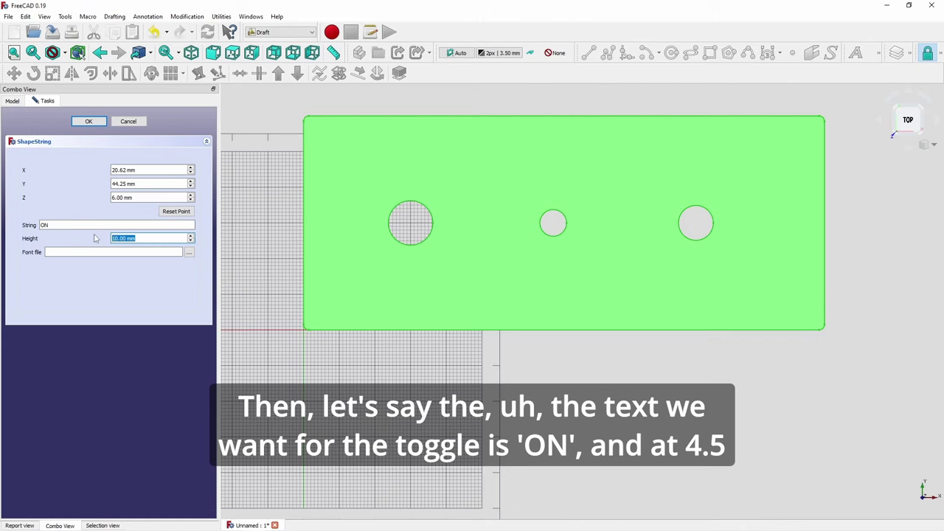
pyautogui.write('4.5')
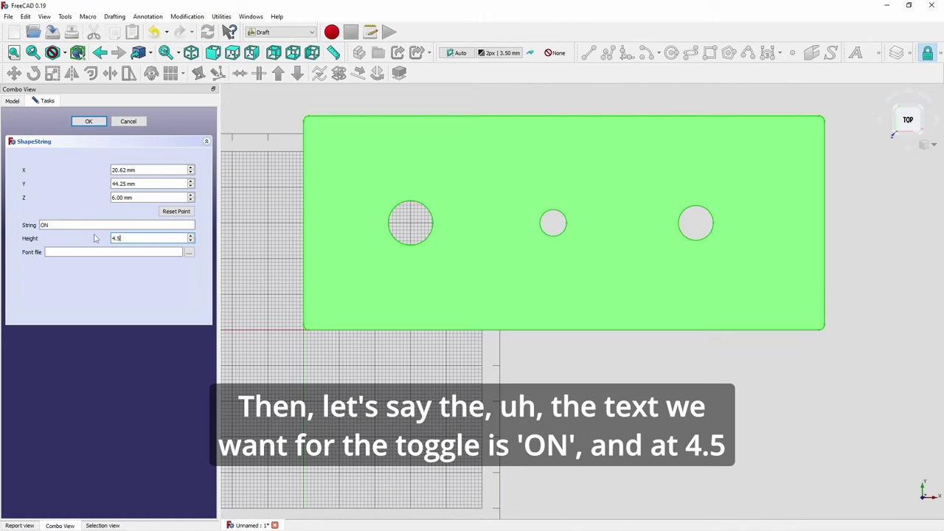
# Set the ShapeString font file to C:\Windows\Fonts\ARIALNB.TTF
pyautogui.click(189, 253)
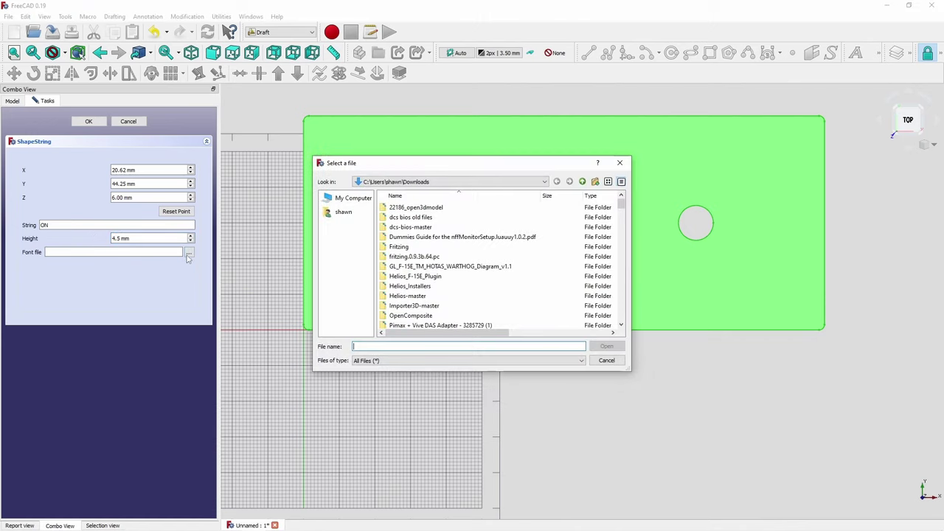
pyautogui.click(499, 182)
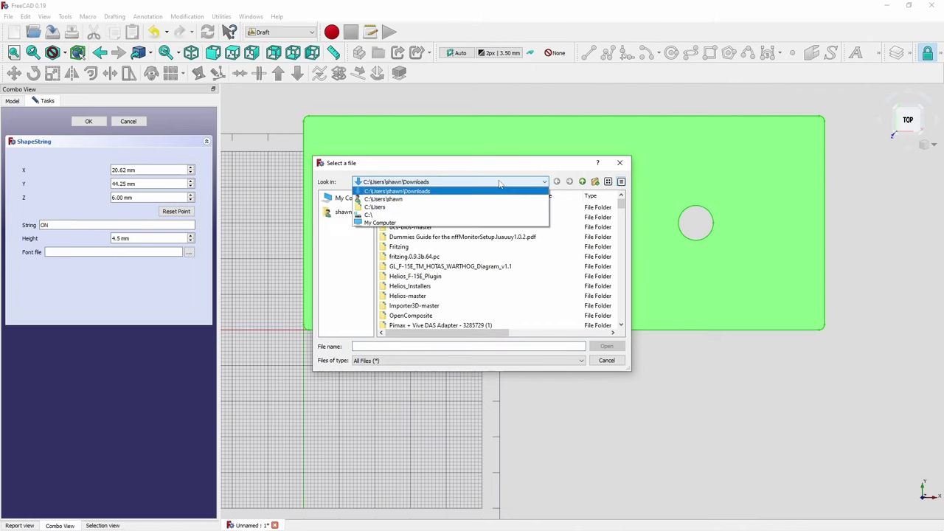
pyautogui.click(379, 222)
pyautogui.doubleClick(425, 208)
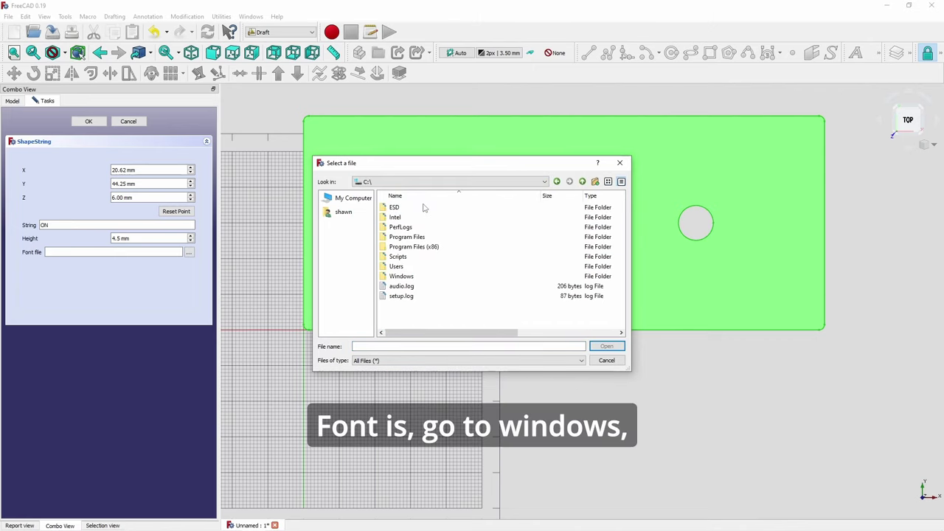
pyautogui.doubleClick(406, 266)
pyautogui.scroll(-2, 411, 306)
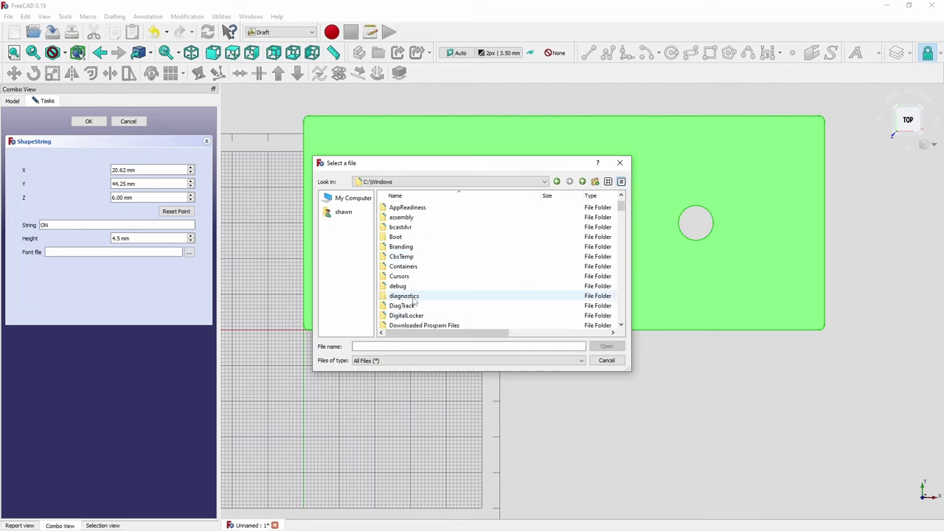
pyautogui.doubleClick(407, 315)
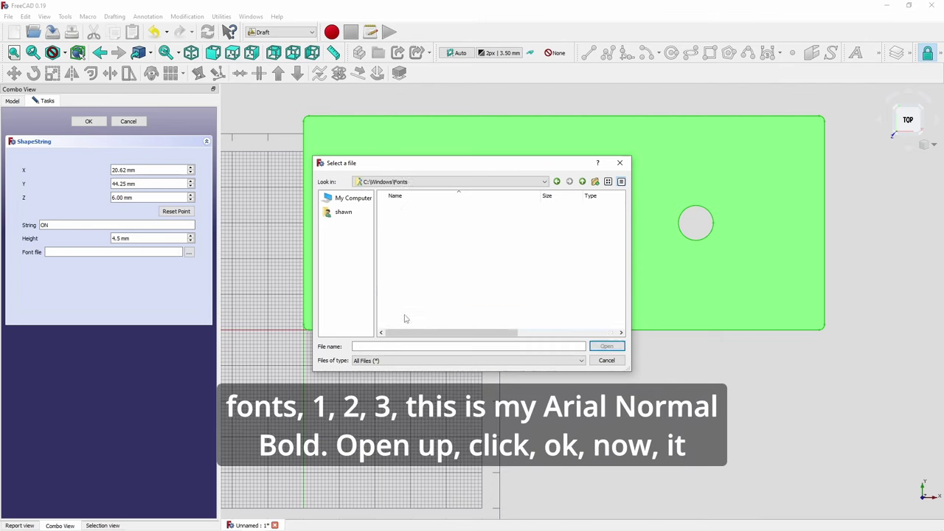
pyautogui.scroll(-6, 621, 294)
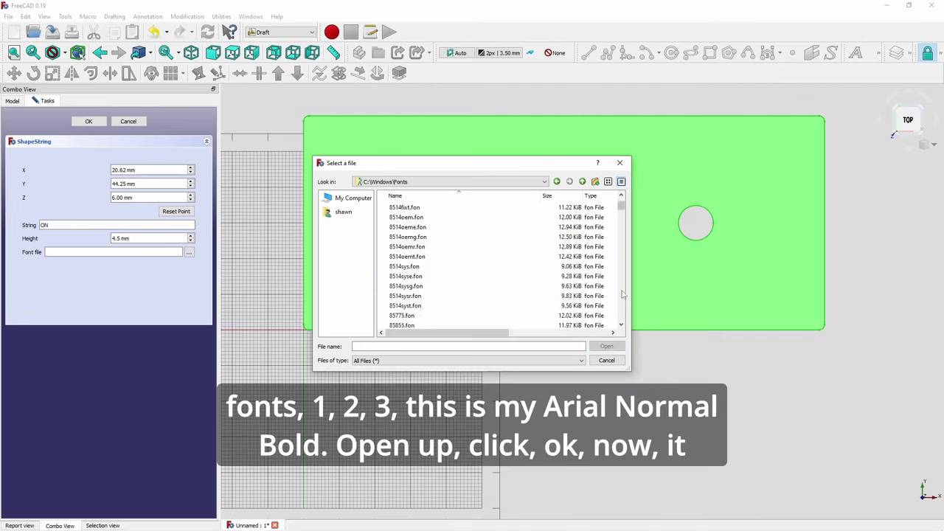
pyautogui.click(404, 305)
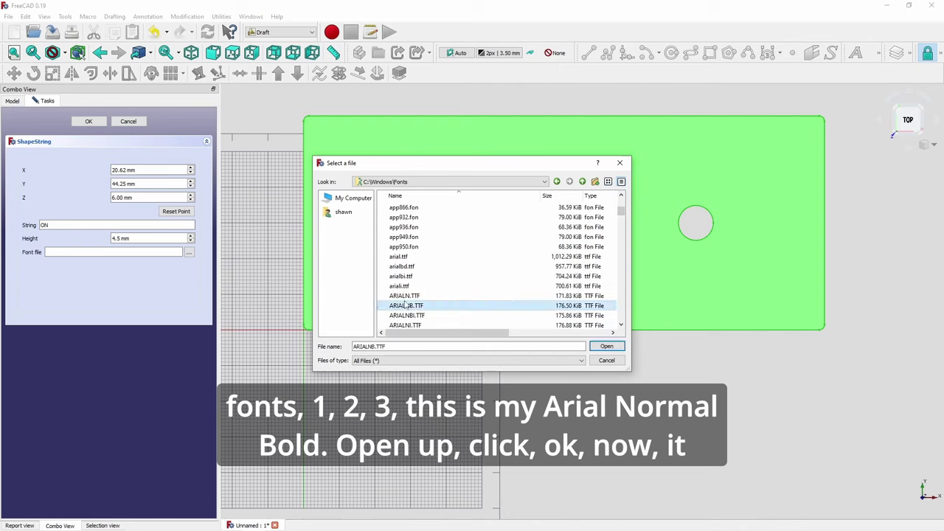
pyautogui.click(606, 346)
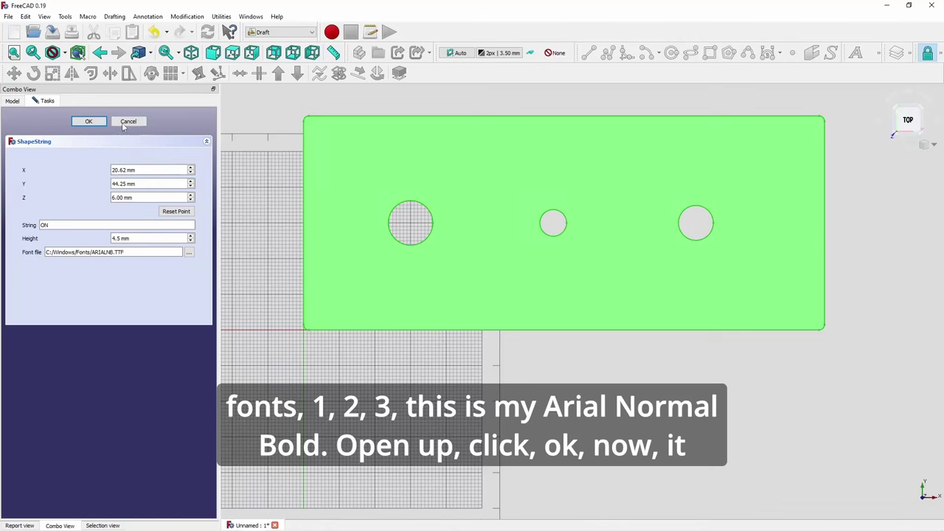
# Create the ON ShapeString and shift it right to Placement X 25.62 mm
pyautogui.click(88, 122)
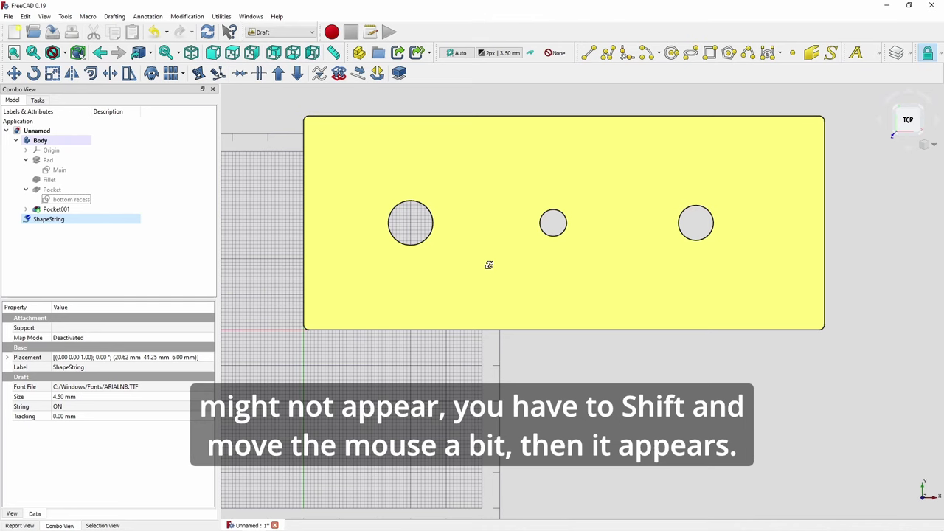
pyautogui.keyDown('shift'); pyautogui.moveTo(488, 265); pyautogui.dragTo(490, 259, button='middle'); pyautogui.keyUp('shift')
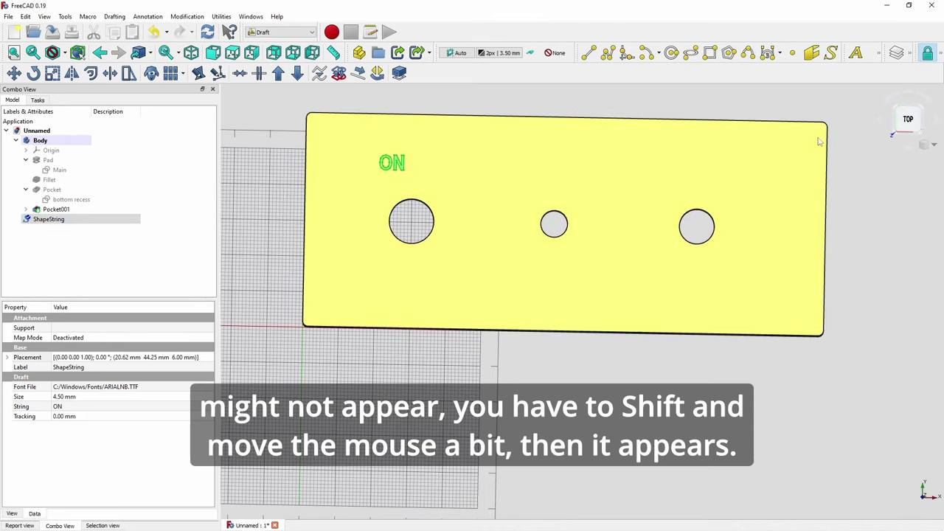
pyautogui.click(902, 122)
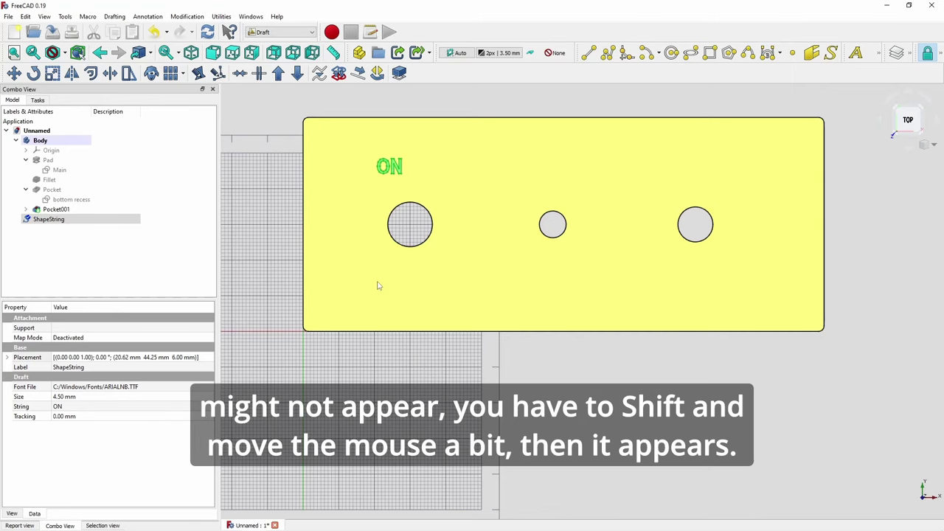
pyautogui.click(209, 358)
pyautogui.click(209, 357)
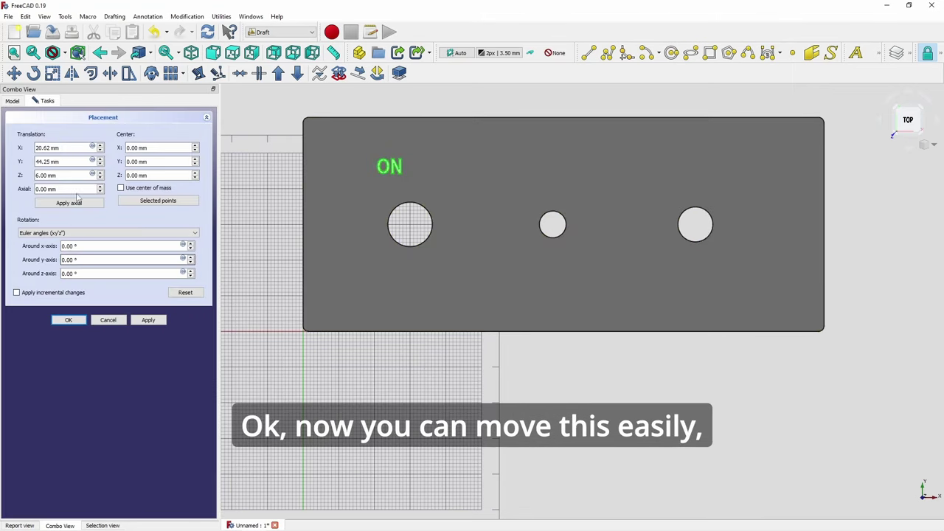
pyautogui.click(101, 146)
pyautogui.click(101, 146)
pyautogui.click(101, 146)
pyautogui.click(100, 146)
pyautogui.click(100, 146)
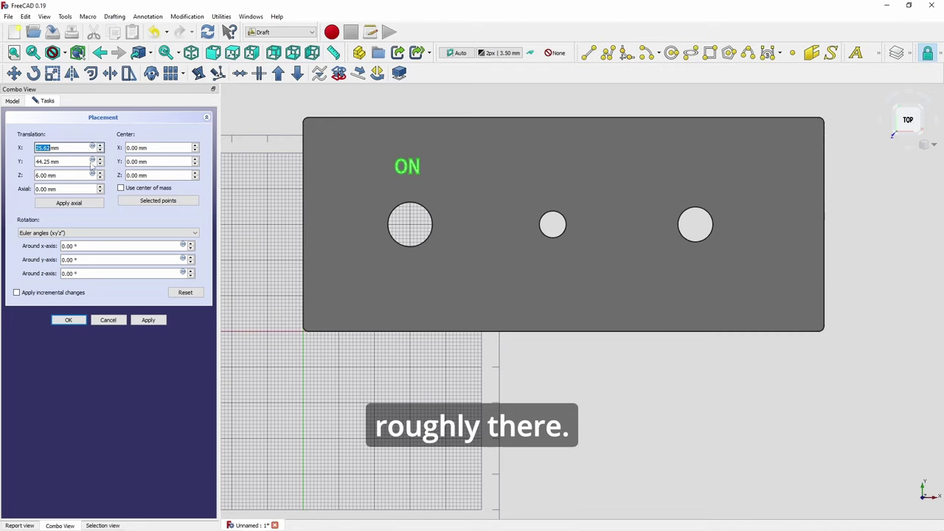
pyautogui.click(68, 320)
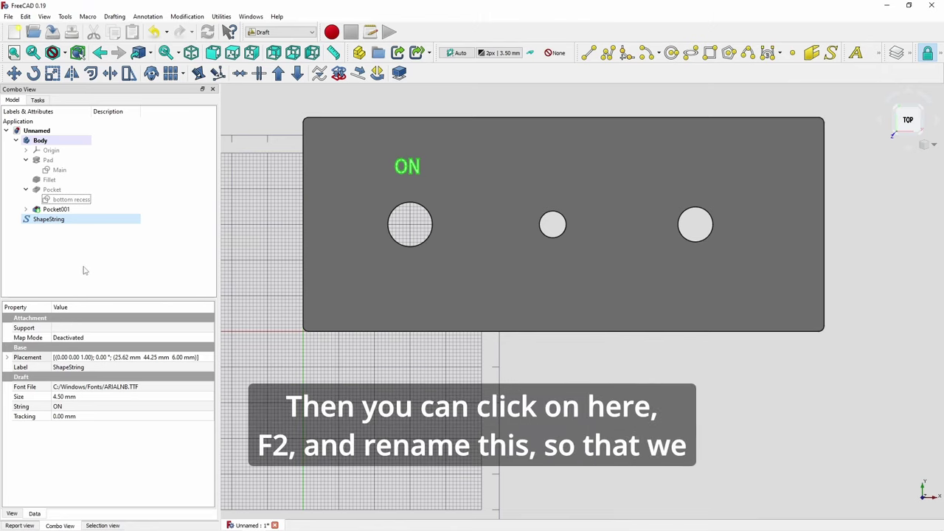
# Rename the ShapeString object to ON in the model tree
pyautogui.press('F2')
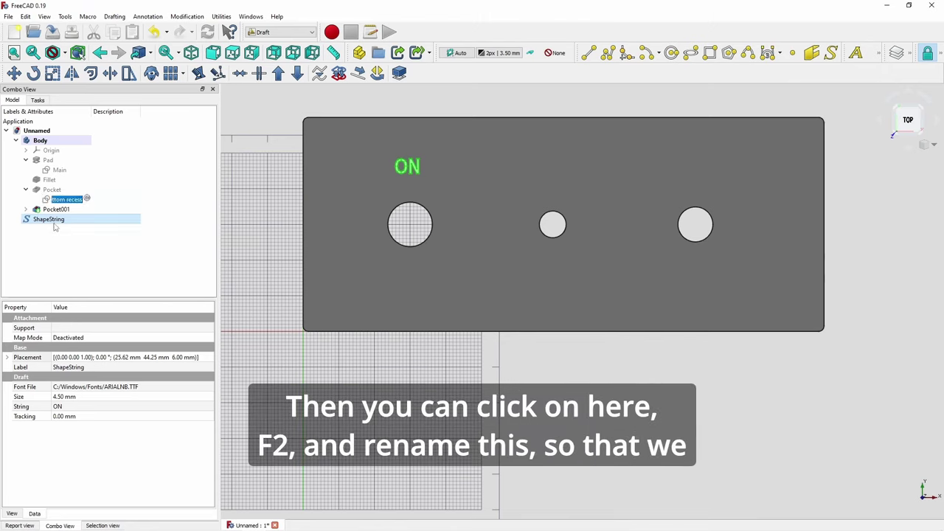
pyautogui.click(56, 221)
pyautogui.press('F2')
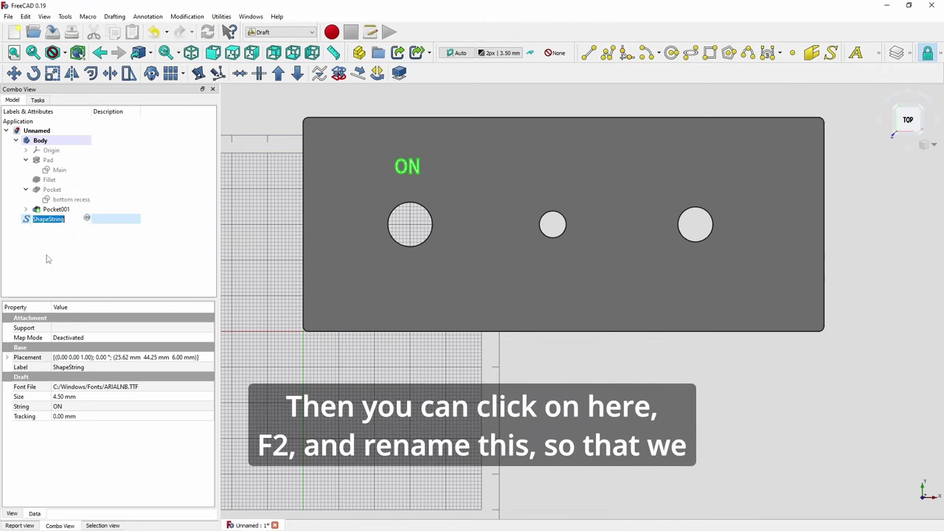
pyautogui.write('ON')
pyautogui.press('Return')
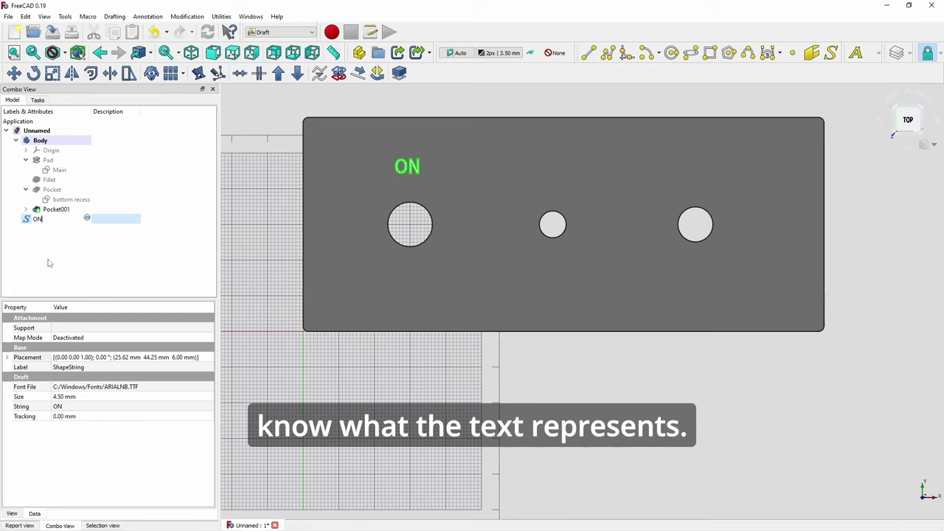
pyautogui.press('Return')
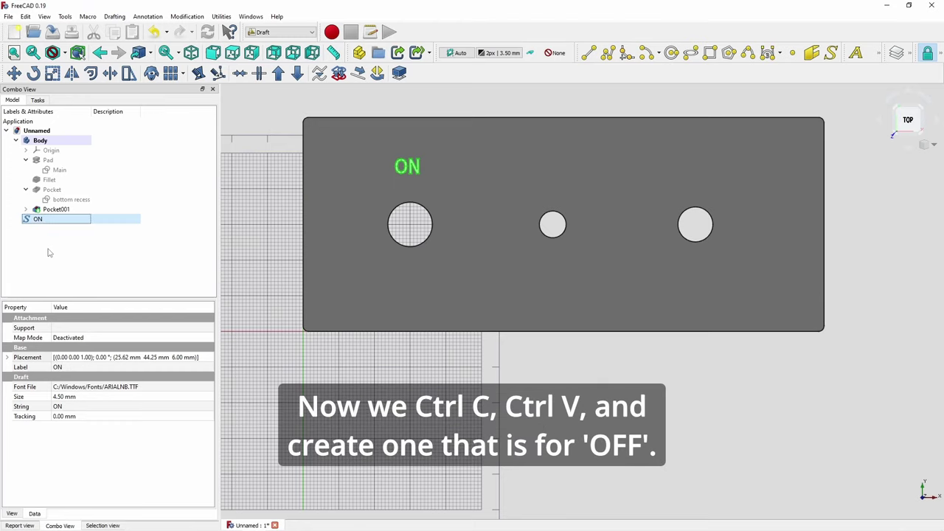
# Duplicate the ON label as a copy named OFF whose text reads OFF
pyautogui.hotkey('ctrl', 'c')
pyautogui.hotkey('ctrl', 'v')
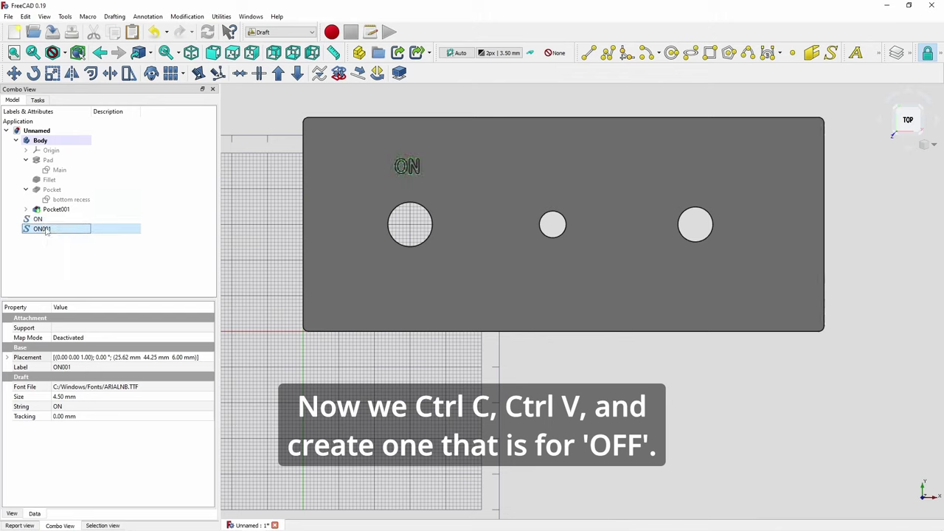
pyautogui.press('F2')
pyautogui.write('OFF')
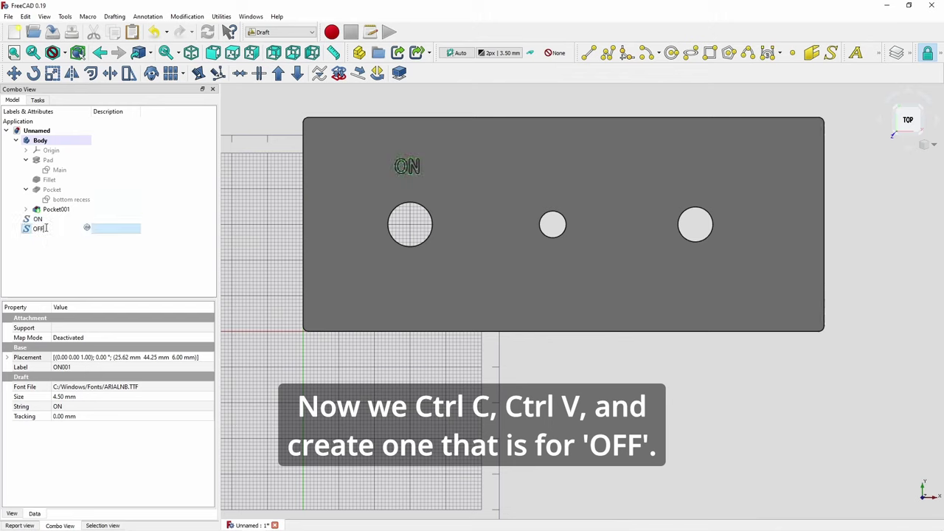
pyautogui.press('Return')
pyautogui.click(71, 406)
pyautogui.write('O')
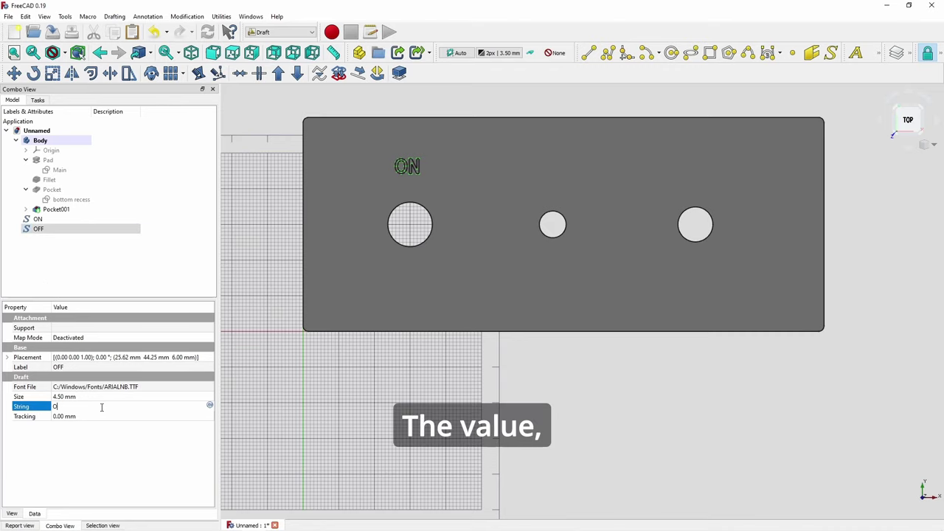
pyautogui.write('FF')
pyautogui.press('Return')
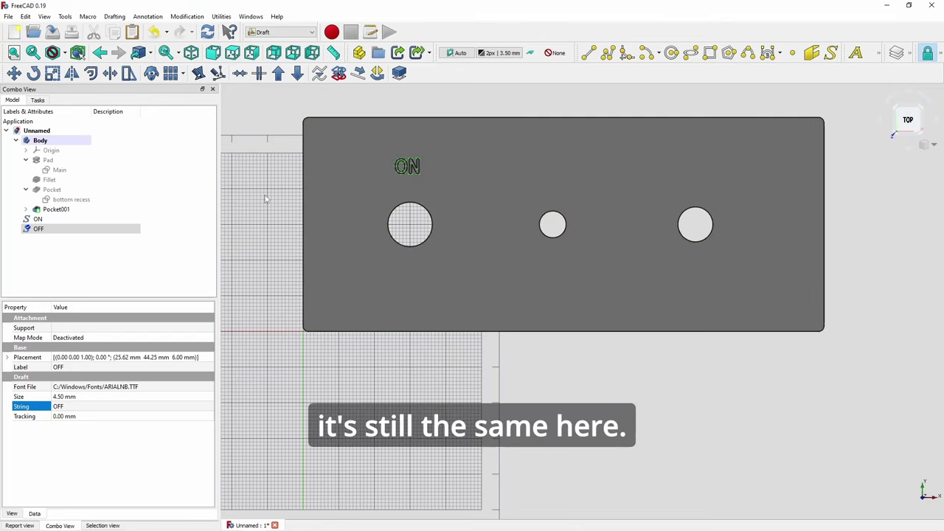
# Position the OFF label below the large left hole at X 24.62 mm
pyautogui.click(49, 230)
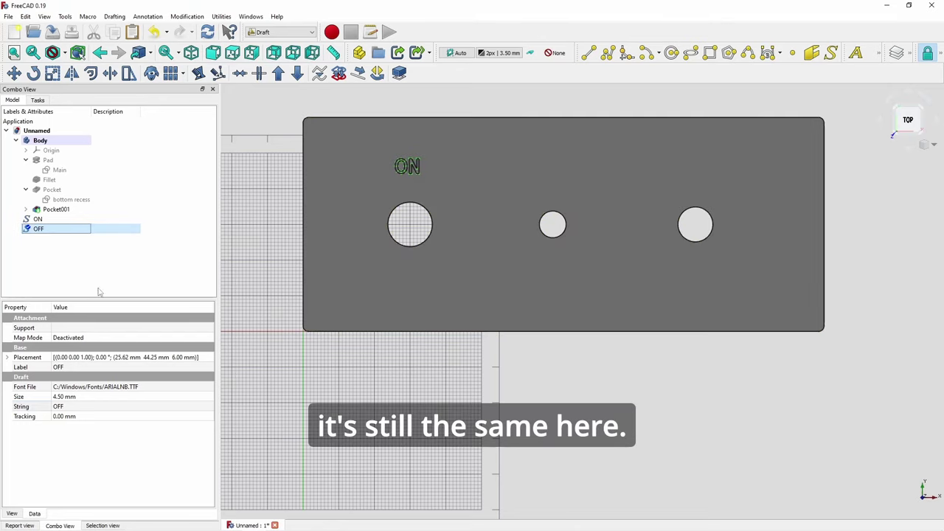
pyautogui.click(207, 359)
pyautogui.click(206, 359)
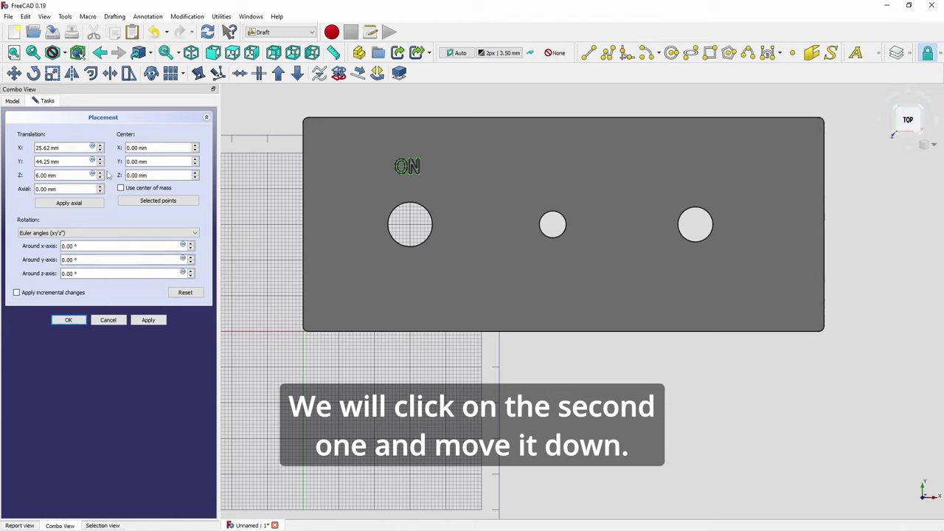
pyautogui.moveTo(100, 165); pyautogui.dragTo(101, 165)
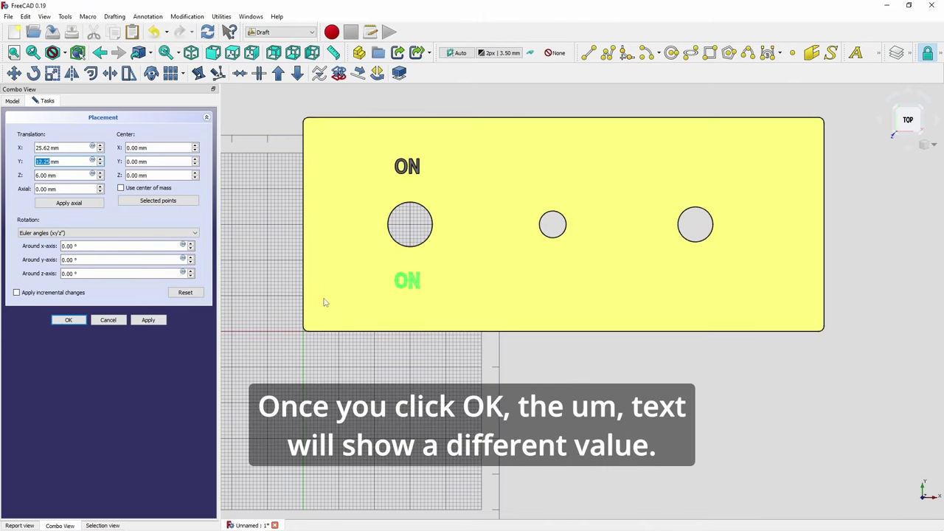
pyautogui.click(68, 319)
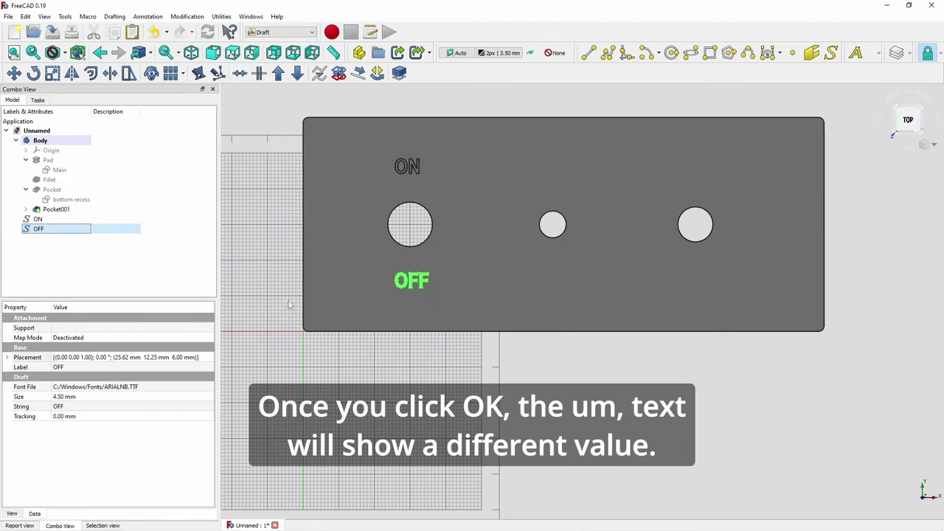
pyautogui.click(206, 358)
pyautogui.click(211, 362)
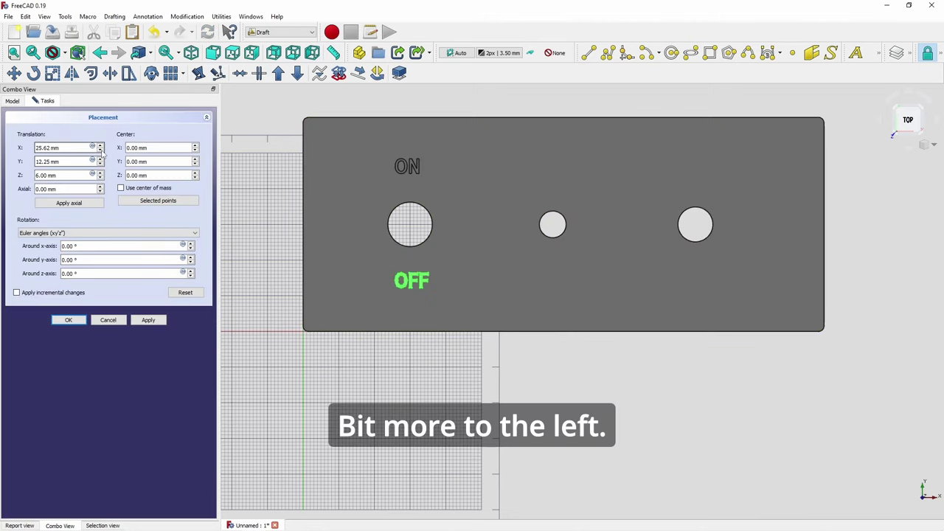
pyautogui.click(101, 151)
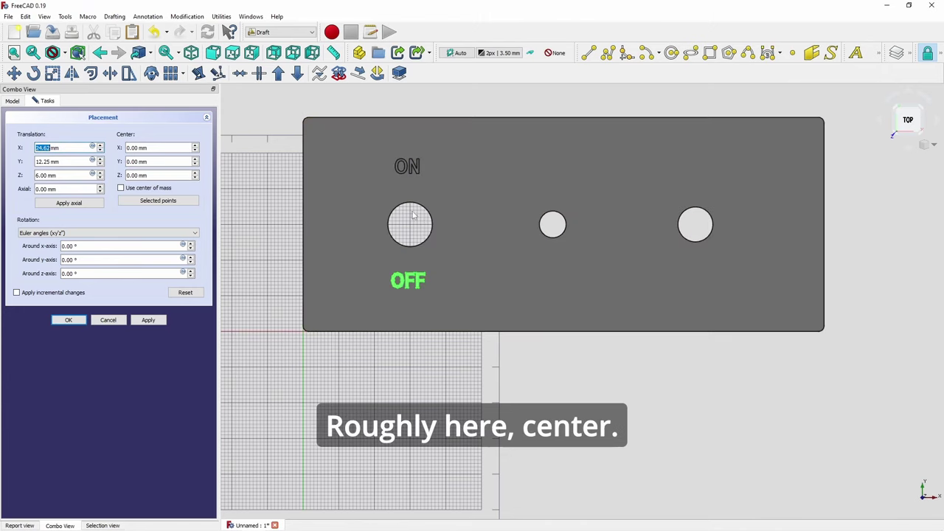
pyautogui.click(68, 320)
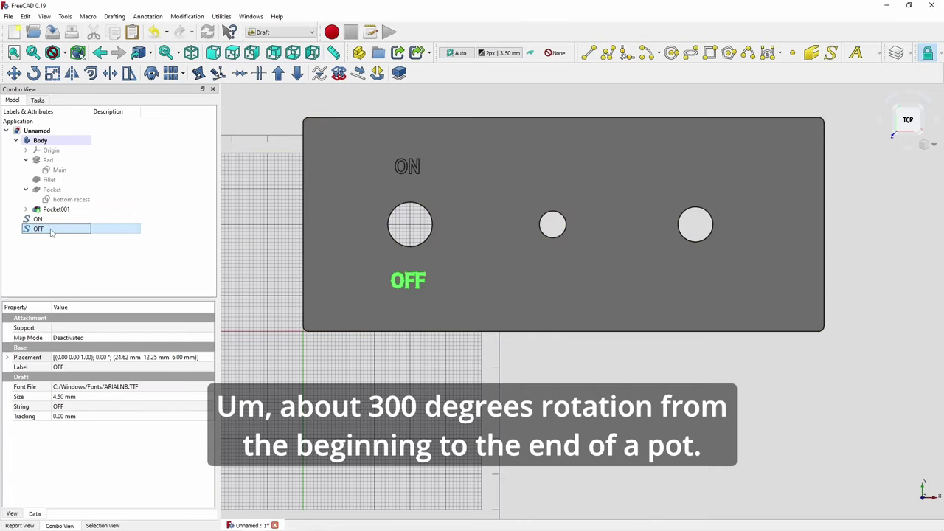
# Duplicate the OFF label, setting the copy's text and name to COLD
pyautogui.hotkey('ctrl', 'c')
pyautogui.hotkey('ctrl', 'v')
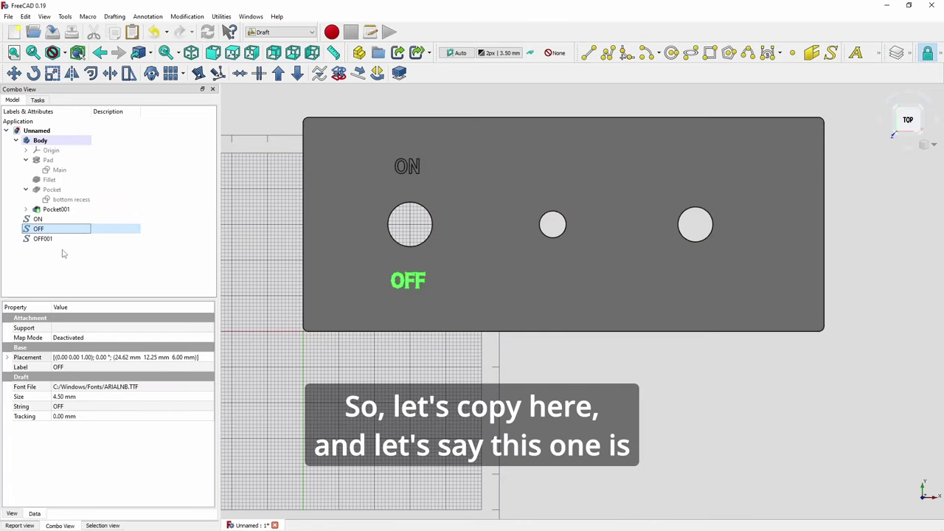
pyautogui.click(47, 242)
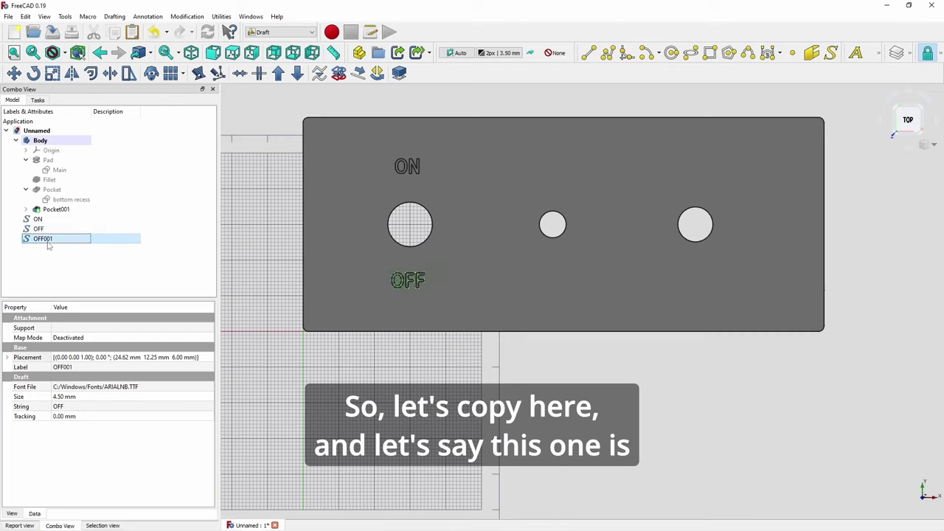
pyautogui.click(107, 407)
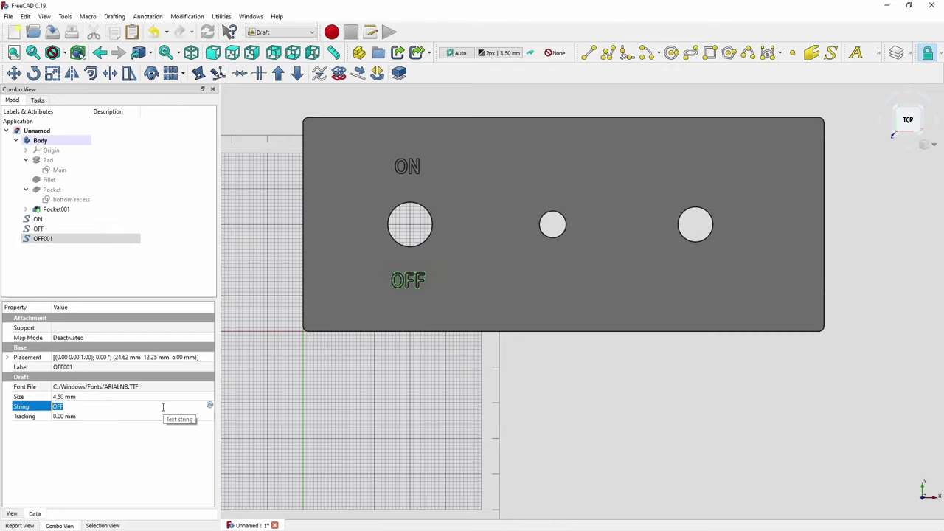
pyautogui.write('COLD')
pyautogui.press('Return')
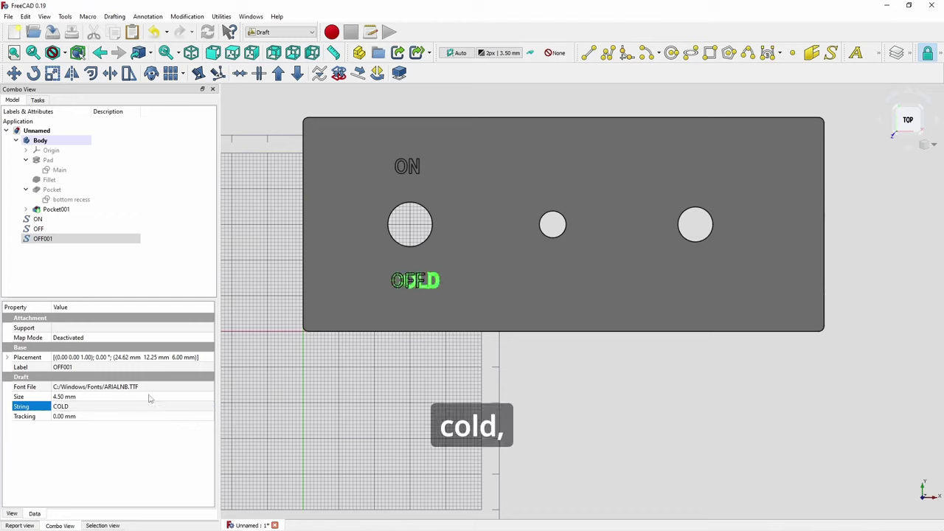
pyautogui.click(42, 238)
pyautogui.press('F2')
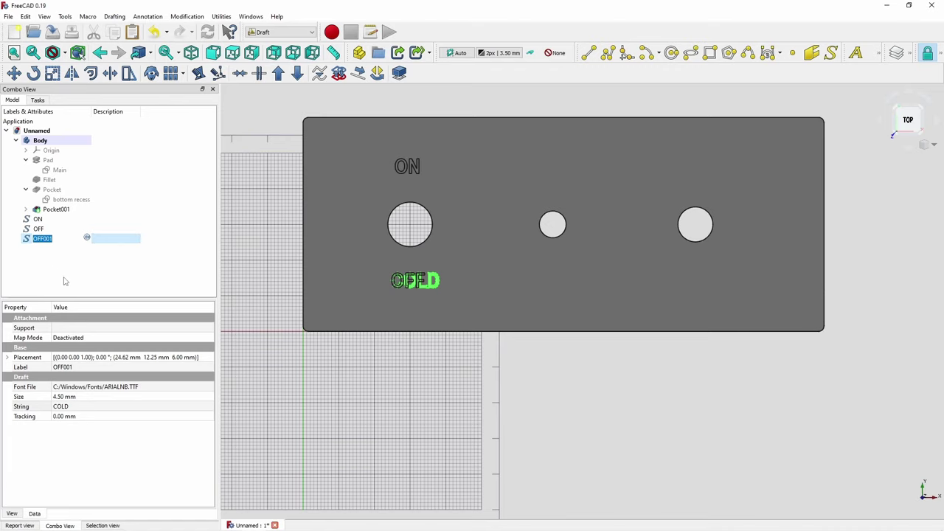
pyautogui.write('COLD')
pyautogui.press('Return')
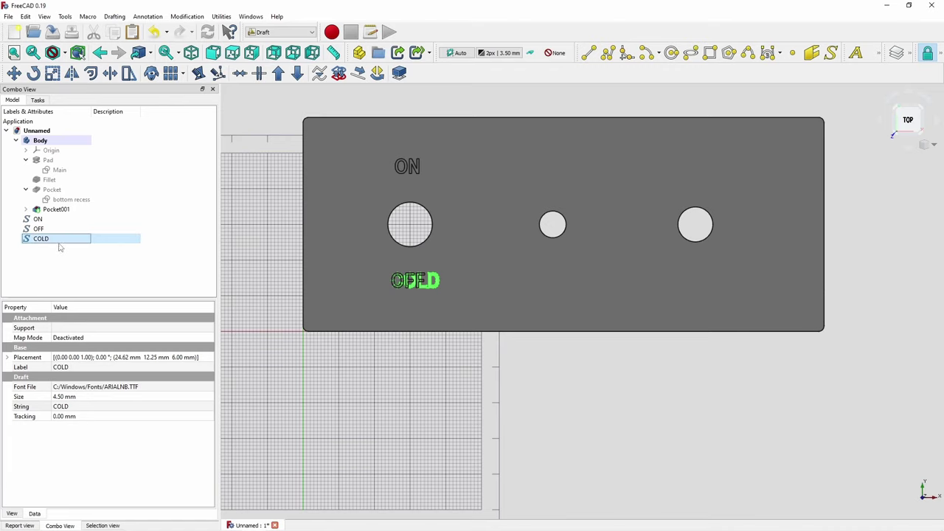
# Move the COLD label right toward the small middle hole, to X 56.62 mm
pyautogui.click(208, 359)
pyautogui.click(208, 359)
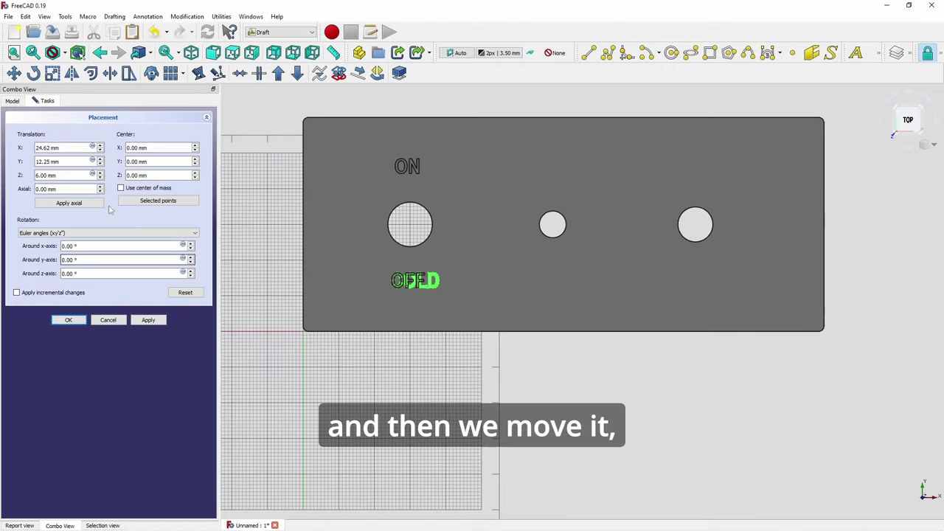
pyautogui.click(100, 145)
pyautogui.moveTo(100, 147); pyautogui.dragTo(101, 160)
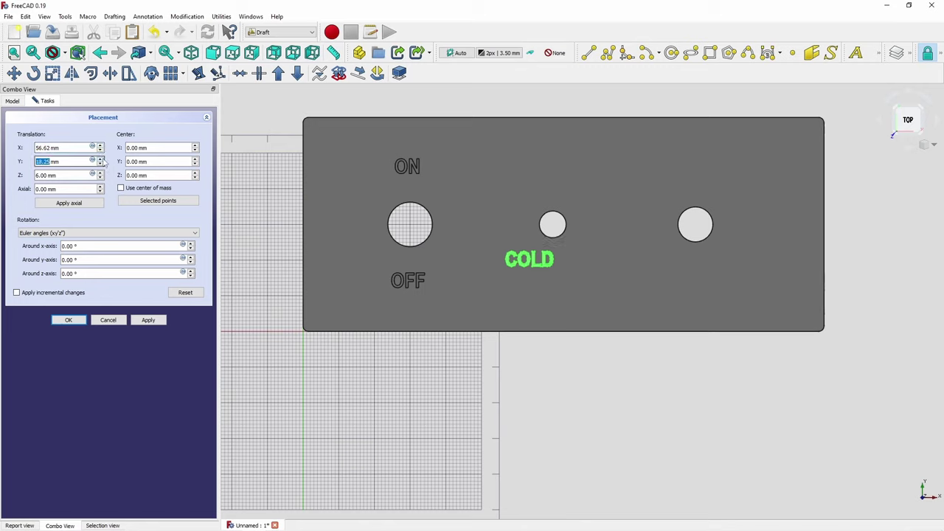
# Confirm COLD's position, then duplicate it as a label named and reading HOT
pyautogui.click(68, 319)
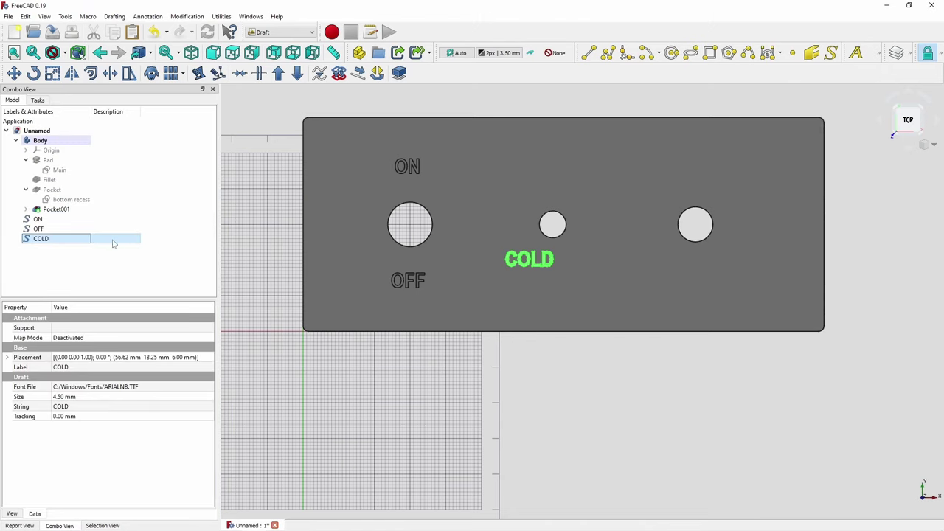
pyautogui.hotkey('ctrl', 'c')
pyautogui.hotkey('ctrl', 'v')
pyautogui.click(53, 252)
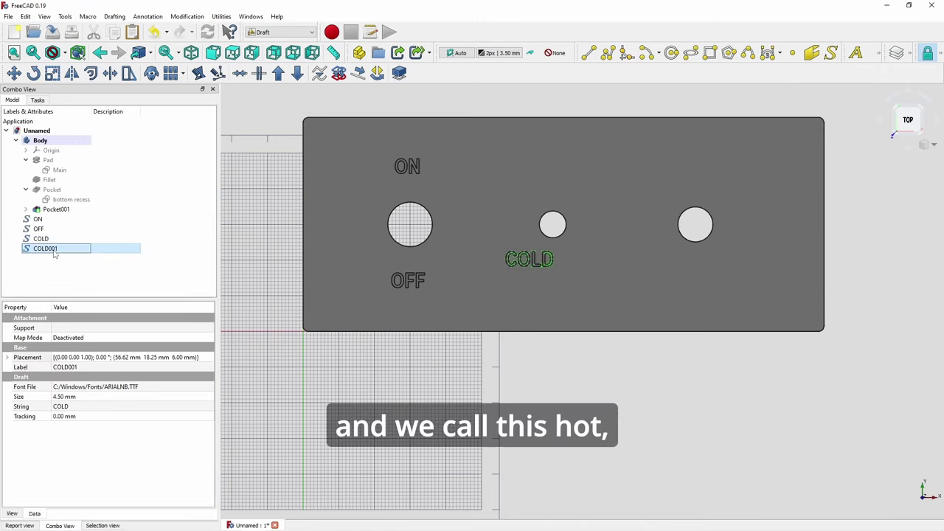
pyautogui.press('F2')
pyautogui.write('HOT')
pyautogui.press('Return')
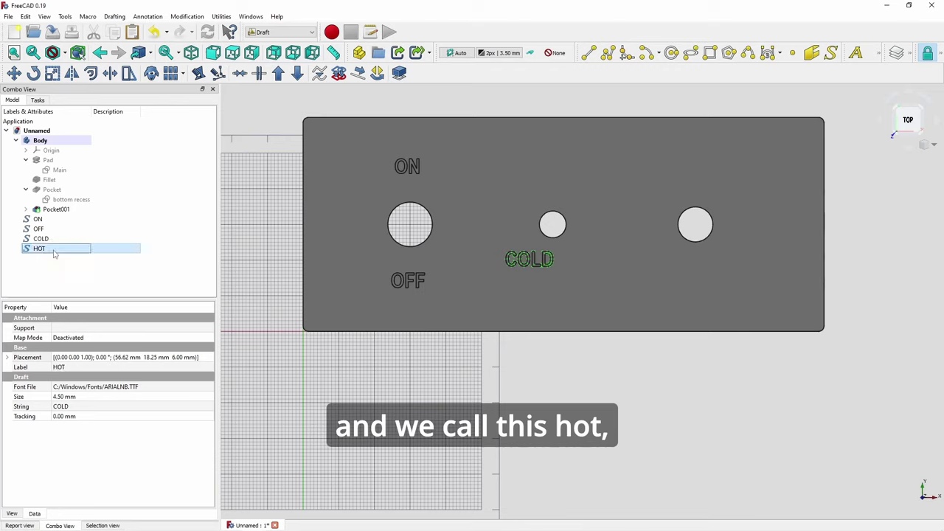
pyautogui.click(85, 407)
pyautogui.write('HO')
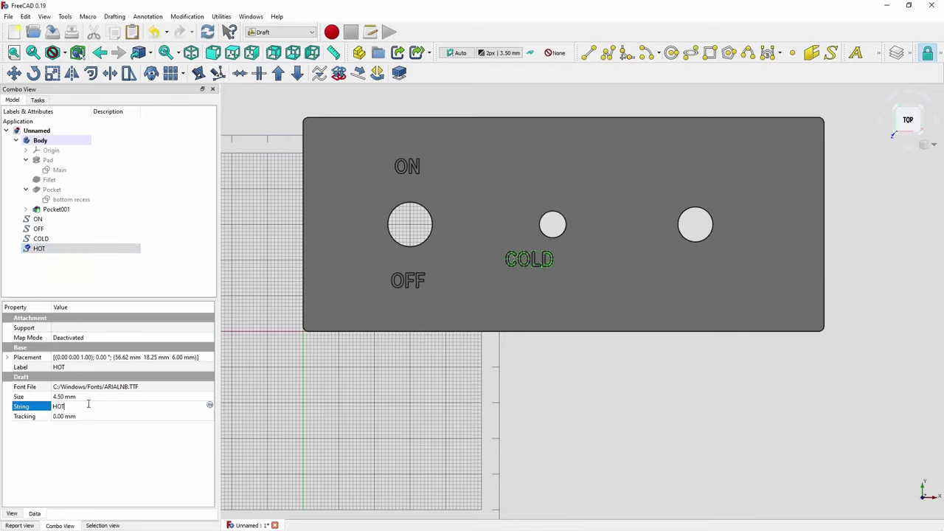
pyautogui.write('T')
pyautogui.press('Return')
# Place the HOT label beside COLD at X 71.62 mm
pyautogui.click(193, 357)
pyautogui.click(210, 357)
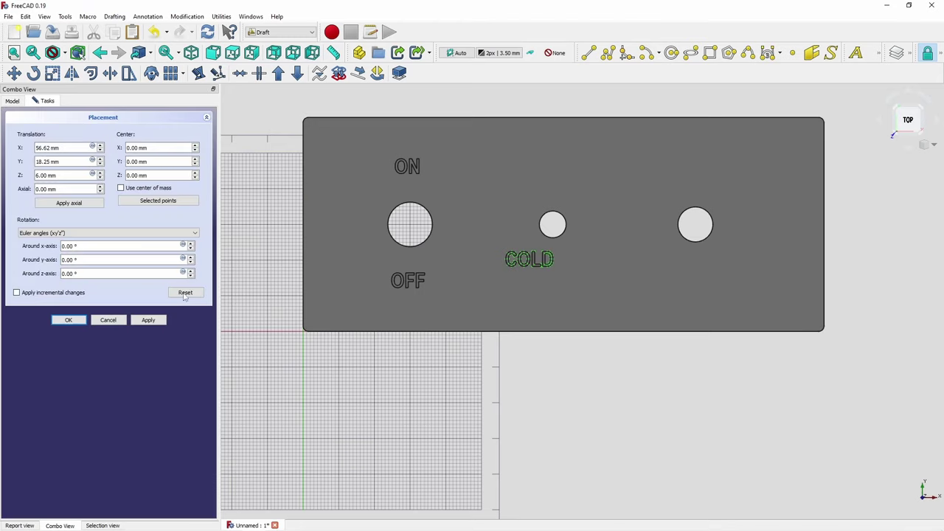
pyautogui.click(101, 146)
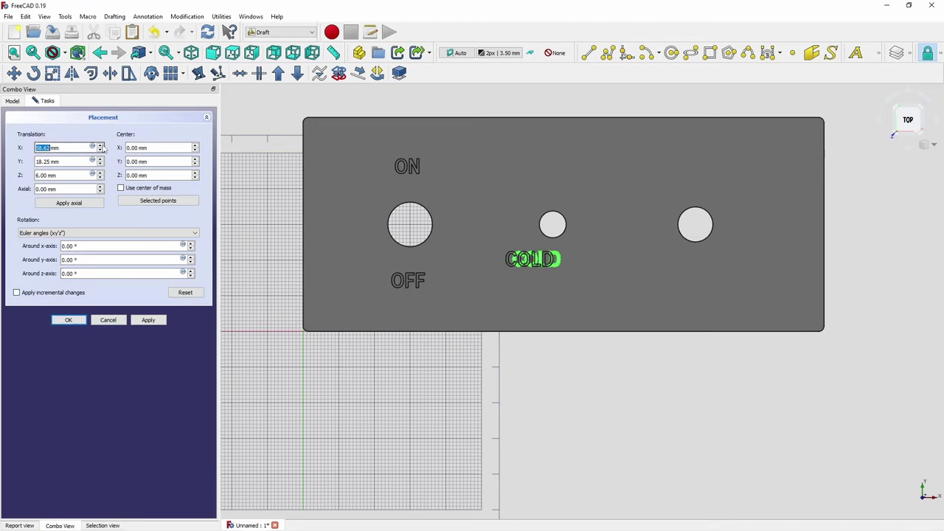
pyautogui.scroll(7, 103, 148)
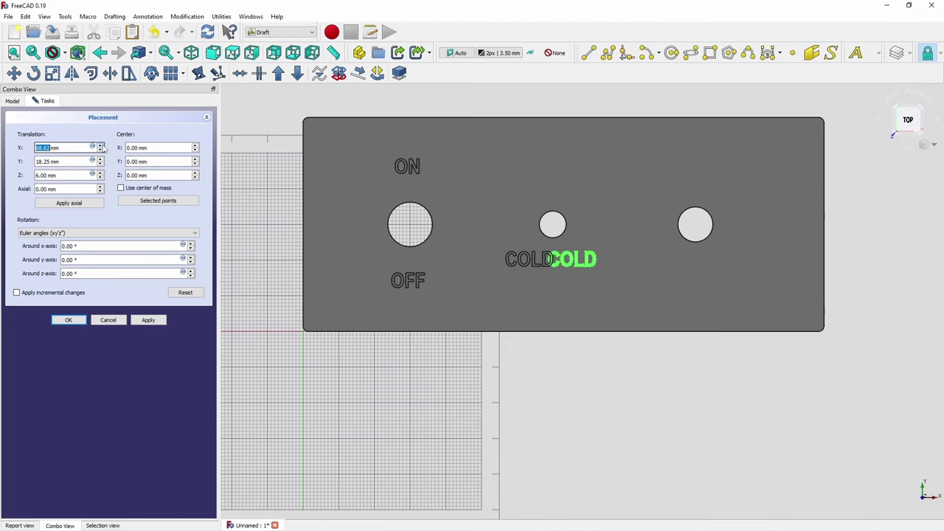
pyautogui.scroll(2, 103, 147)
pyautogui.click(76, 322)
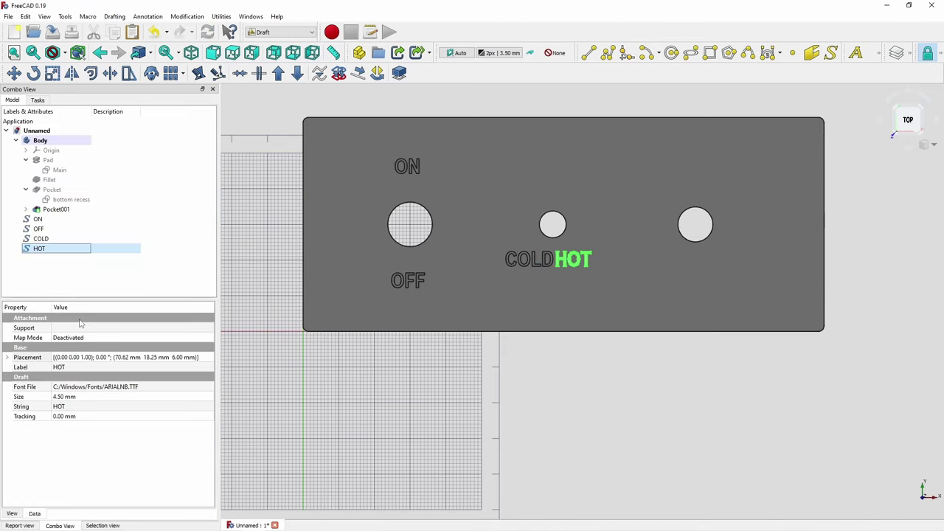
pyautogui.click(203, 361)
pyautogui.click(209, 360)
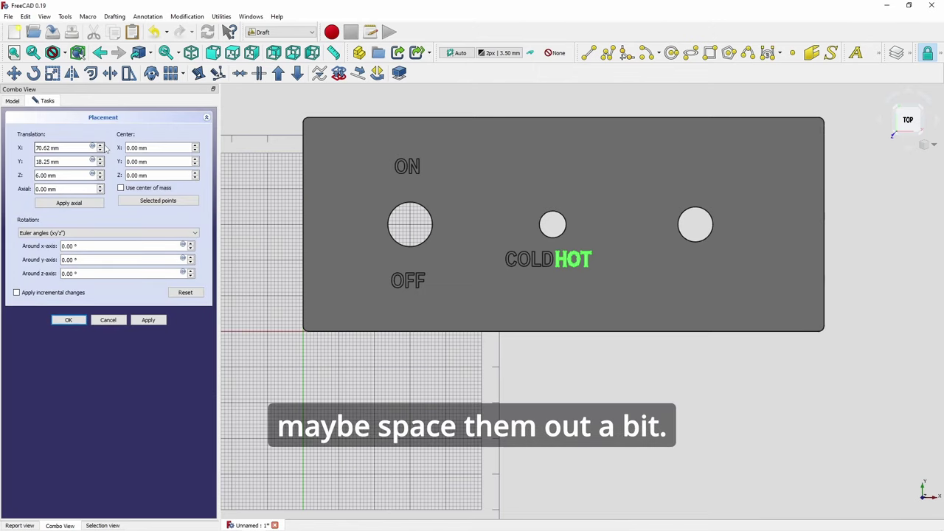
pyautogui.scroll(1, 100, 148)
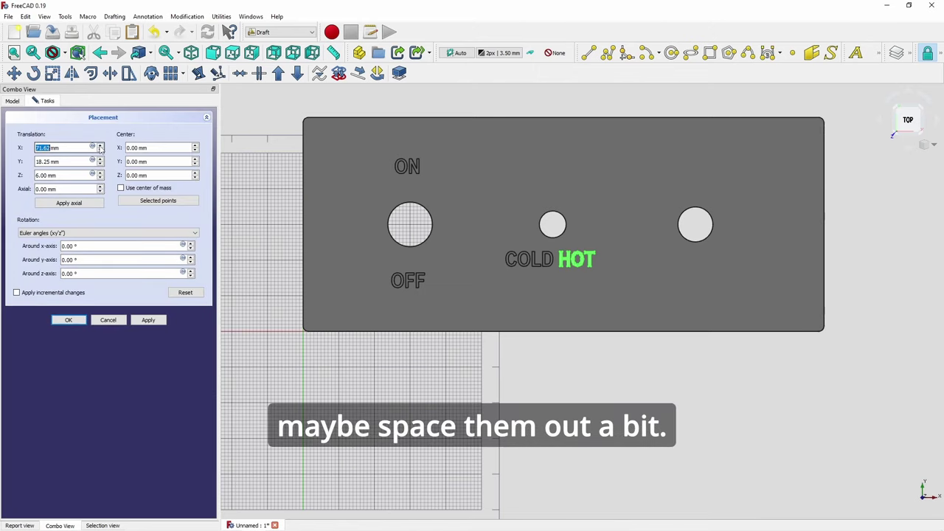
pyautogui.click(68, 319)
# Shift the COLD label 1 mm left to X 55.62 mm
pyautogui.click(65, 238)
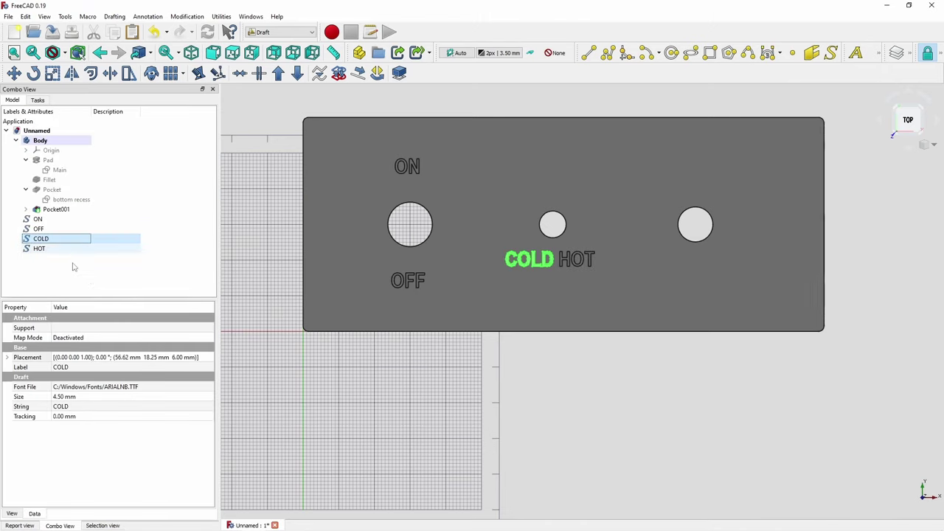
pyautogui.click(203, 361)
pyautogui.click(209, 360)
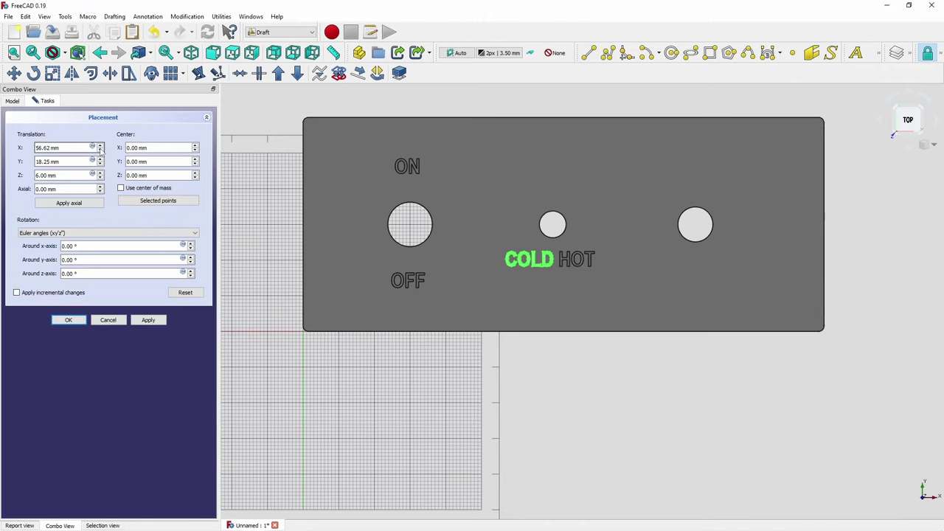
pyautogui.click(101, 151)
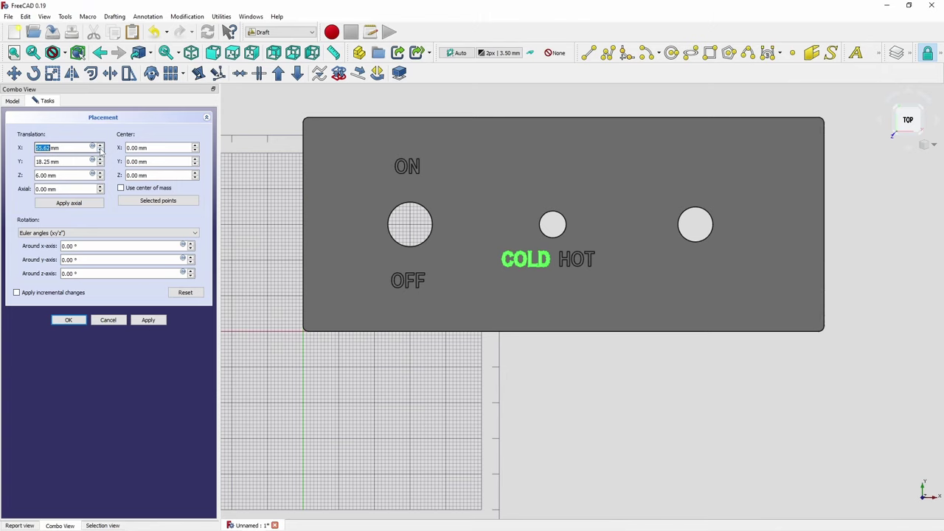
pyautogui.click(68, 319)
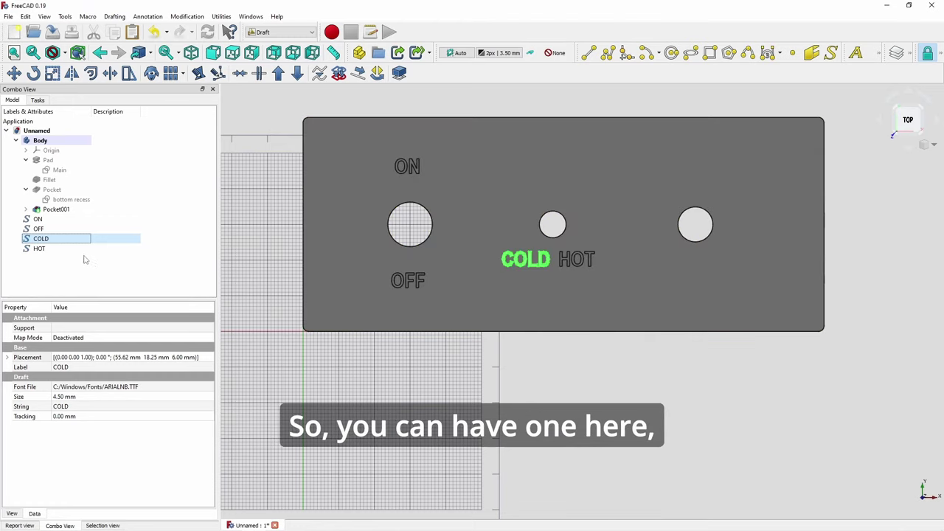
# Duplicate the HOT label as a new label named and reading OFF
pyautogui.click(59, 251)
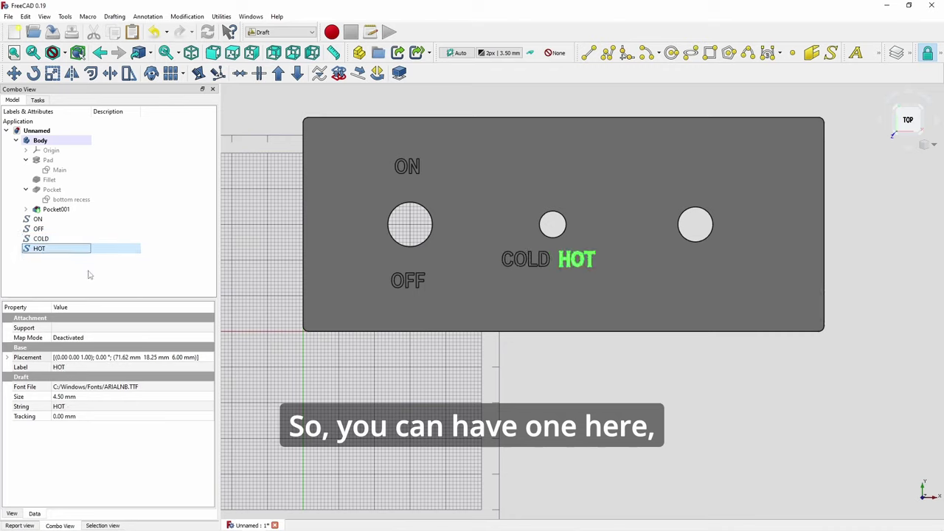
pyautogui.hotkey('ctrl', 'c')
pyautogui.hotkey('ctrl', 'v')
pyautogui.click(46, 259)
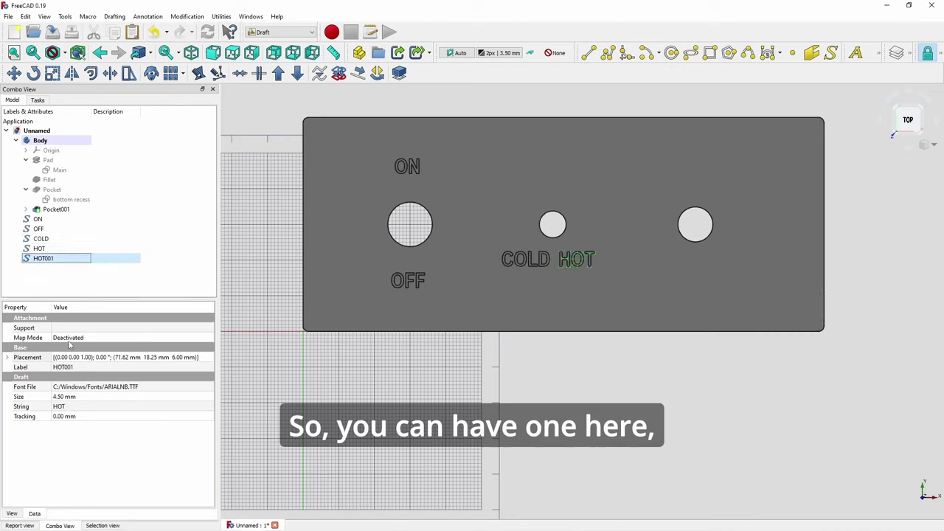
pyautogui.click(79, 406)
pyautogui.write('O')
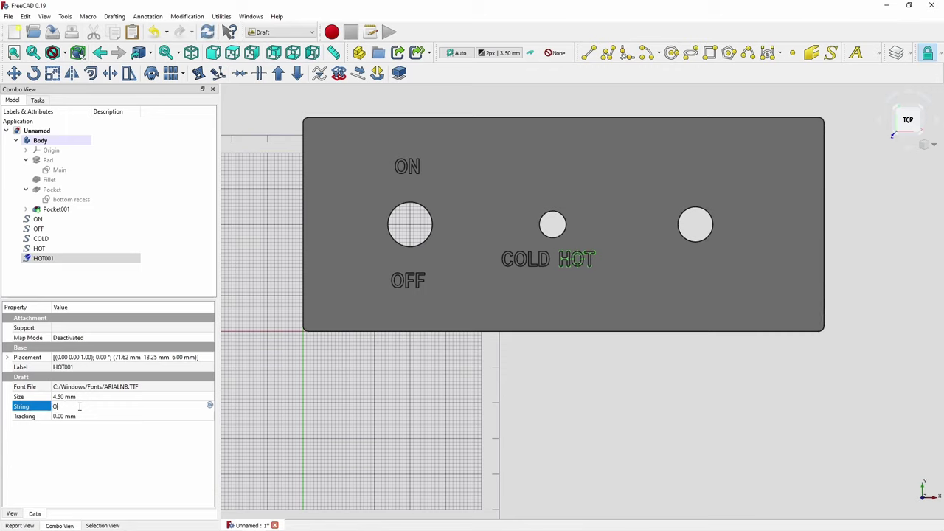
pyautogui.write('FF')
pyautogui.press('Return')
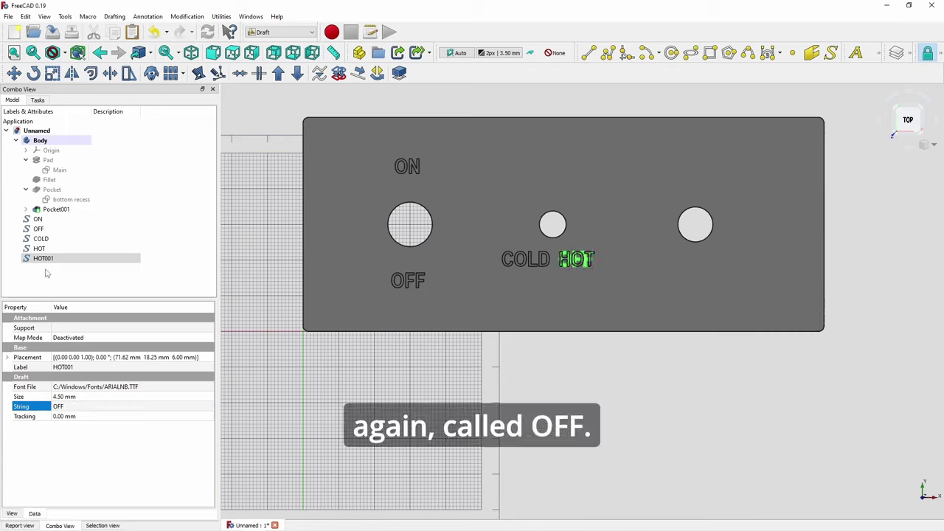
pyautogui.click(52, 259)
pyautogui.click(53, 259)
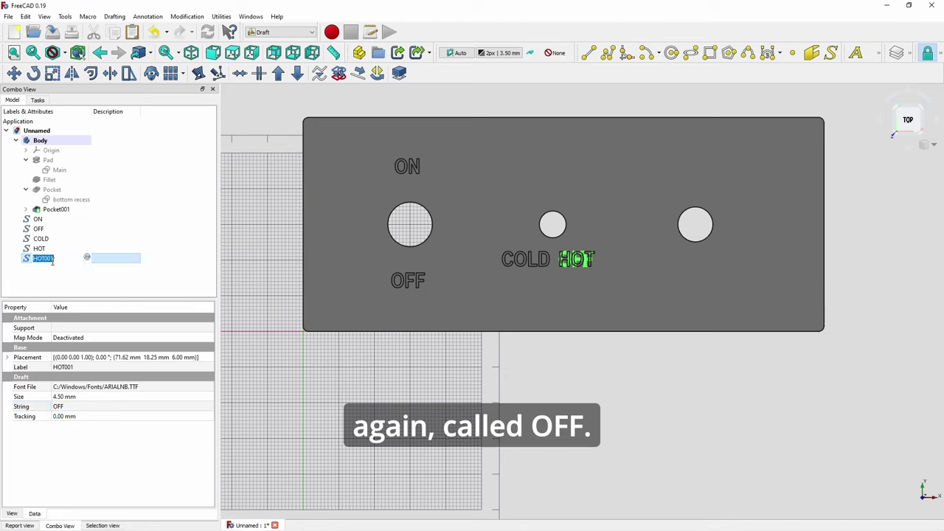
pyautogui.write('OFF')
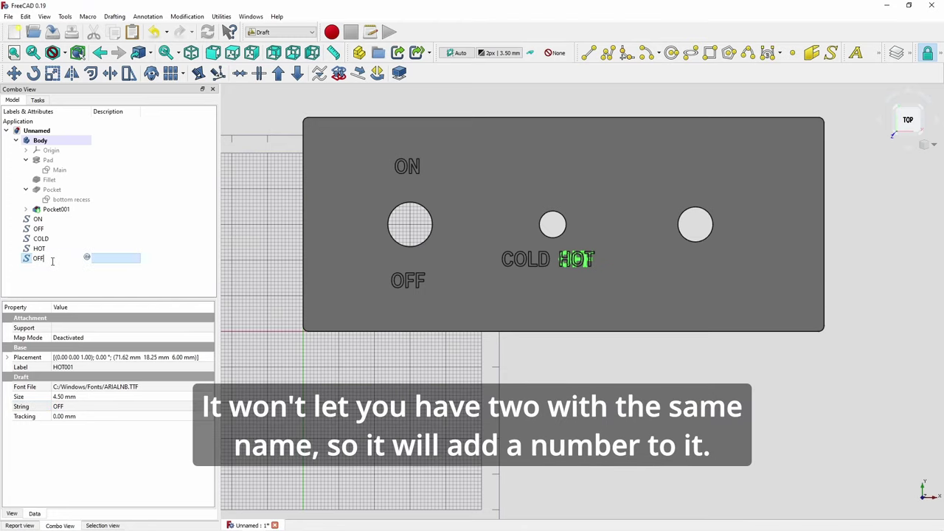
pyautogui.press('Return')
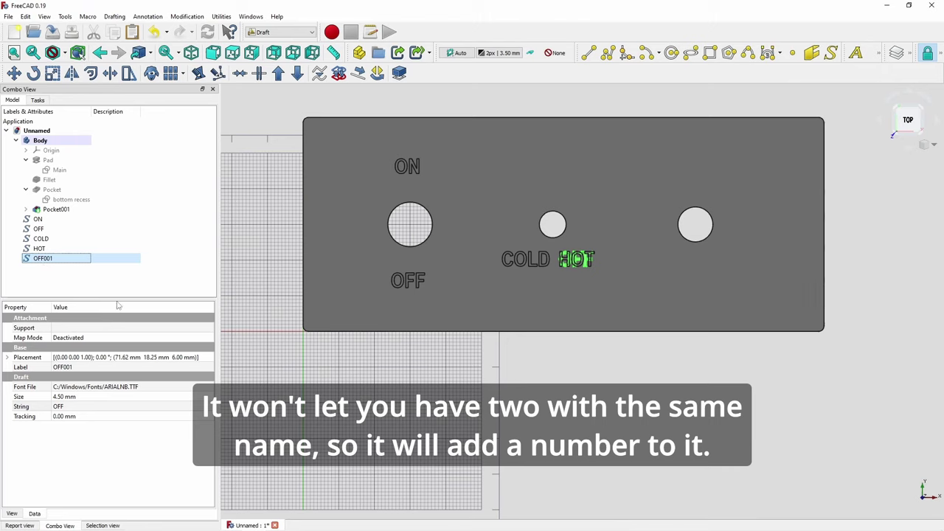
# Move the OFF copy between HOT and the right-hand hole, to X 88.62, Y 28.25 mm
pyautogui.click(205, 361)
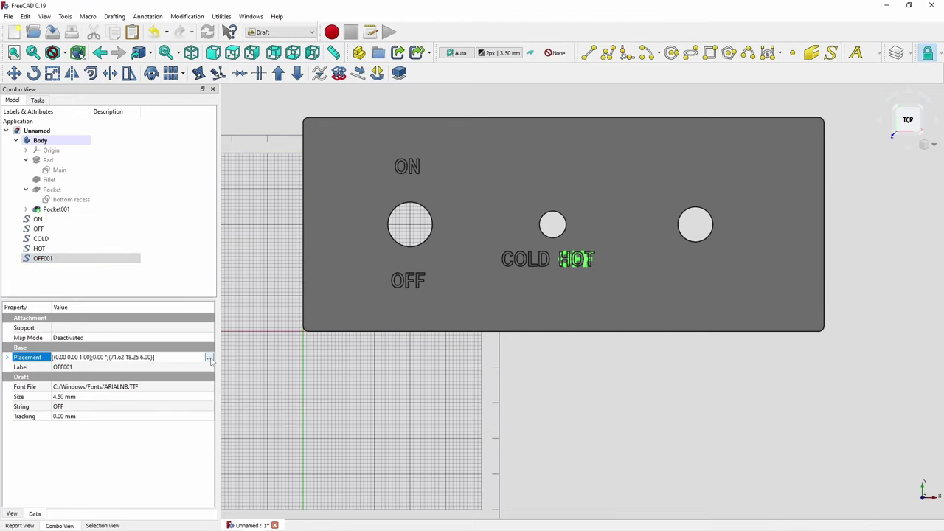
pyautogui.click(210, 360)
pyautogui.click(100, 146)
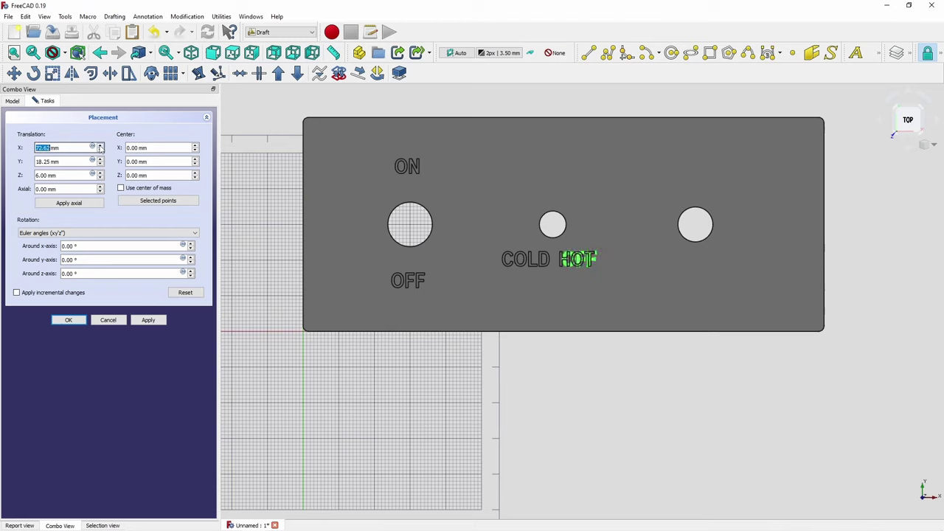
pyautogui.moveTo(101, 148); pyautogui.dragTo(100, 147)
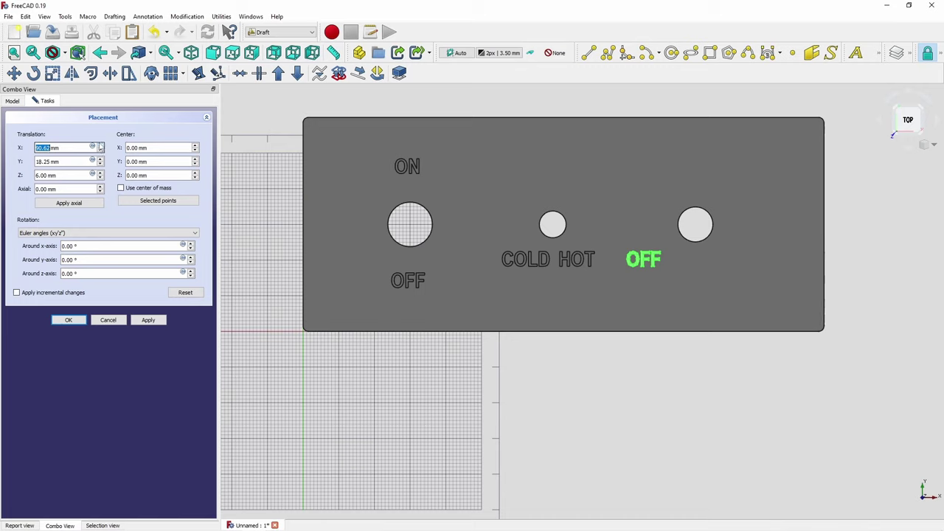
pyautogui.moveTo(100, 159); pyautogui.dragTo(100, 147)
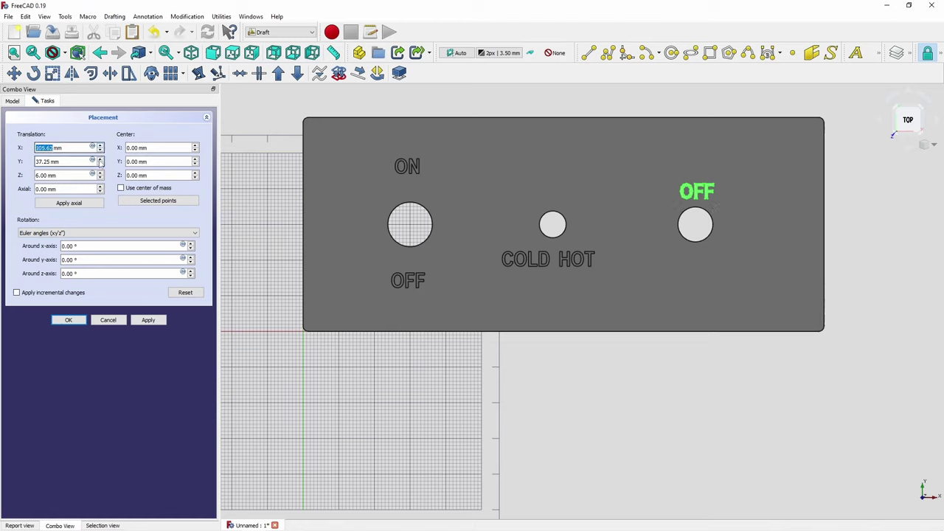
pyautogui.click(100, 159)
pyautogui.click(101, 159)
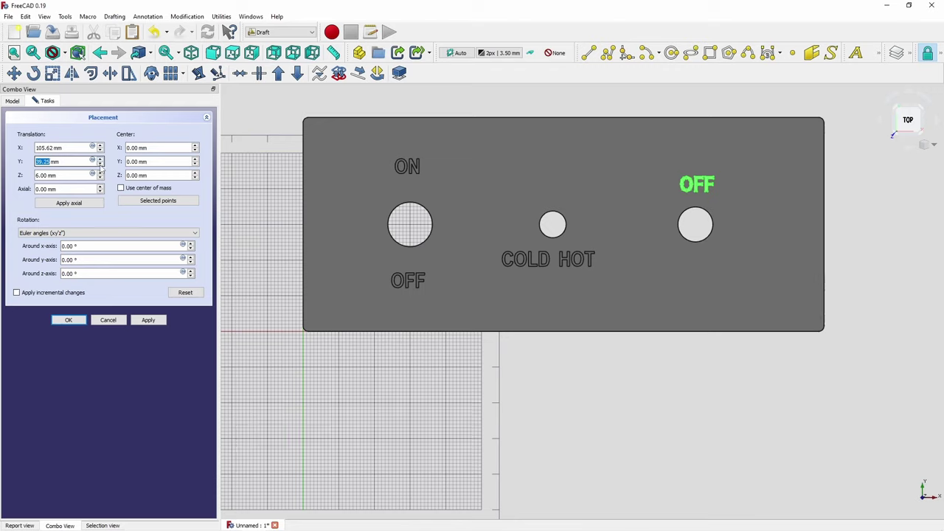
pyautogui.scroll(-10, 101, 167)
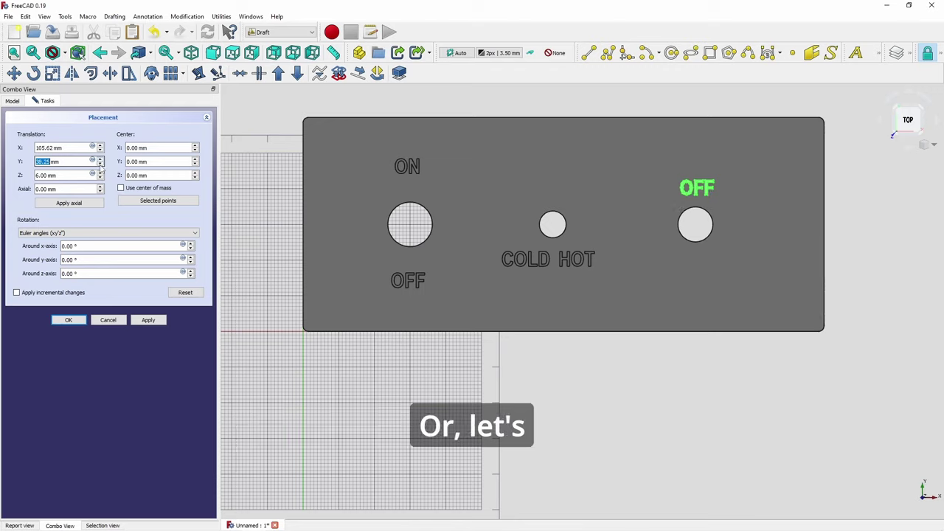
pyautogui.scroll(-1, 101, 167)
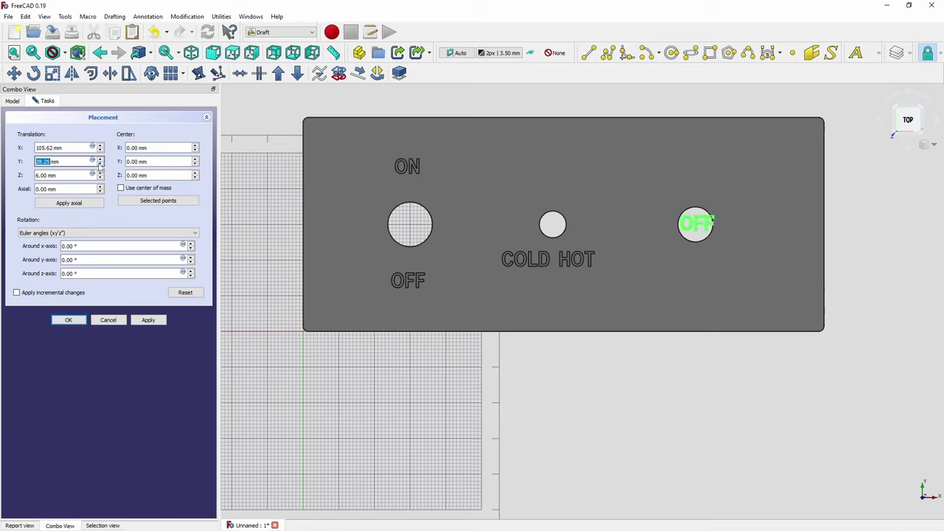
pyautogui.scroll(-3, 101, 151)
pyautogui.scroll(-11, 101, 151)
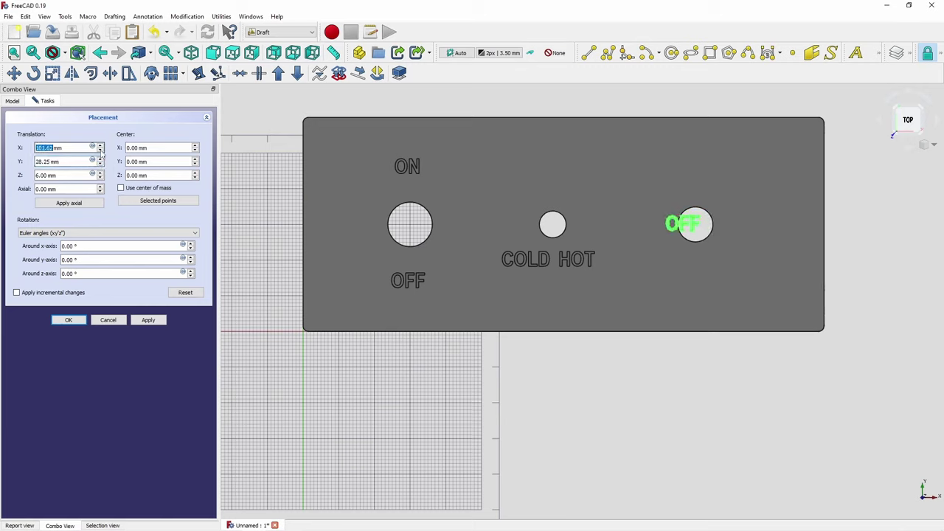
pyautogui.scroll(-2, 101, 151)
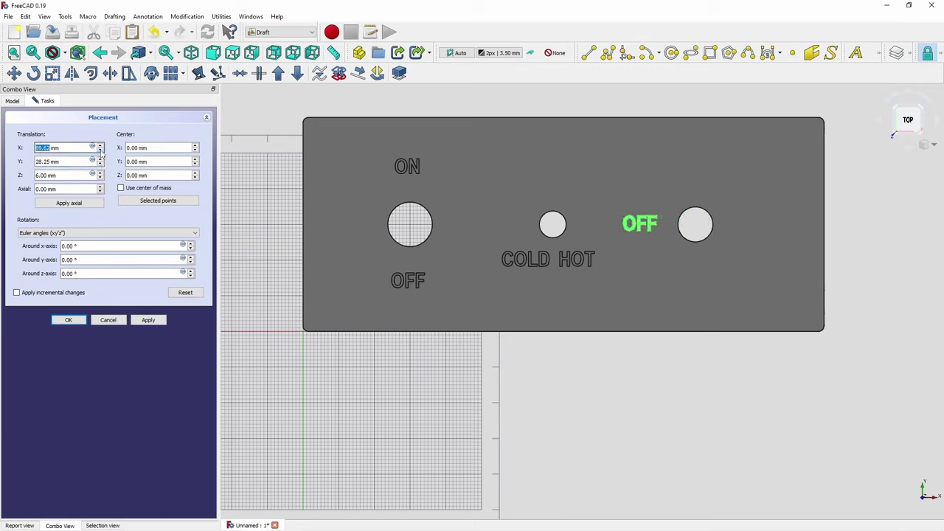
pyautogui.scroll(-1, 101, 152)
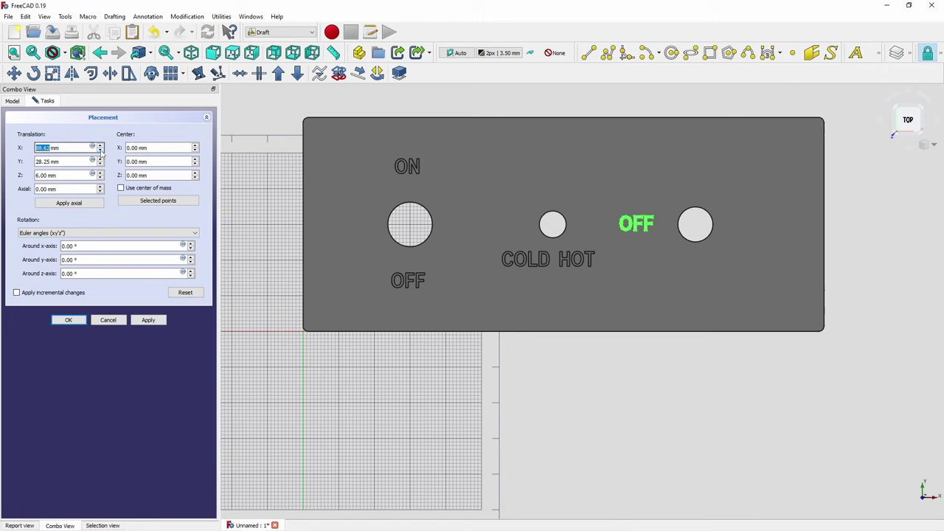
pyautogui.click(70, 321)
# Duplicate the OFF label as a new label named and reading 1
pyautogui.hotkey('ctrl', 'c')
pyautogui.hotkey('ctrl', 'v')
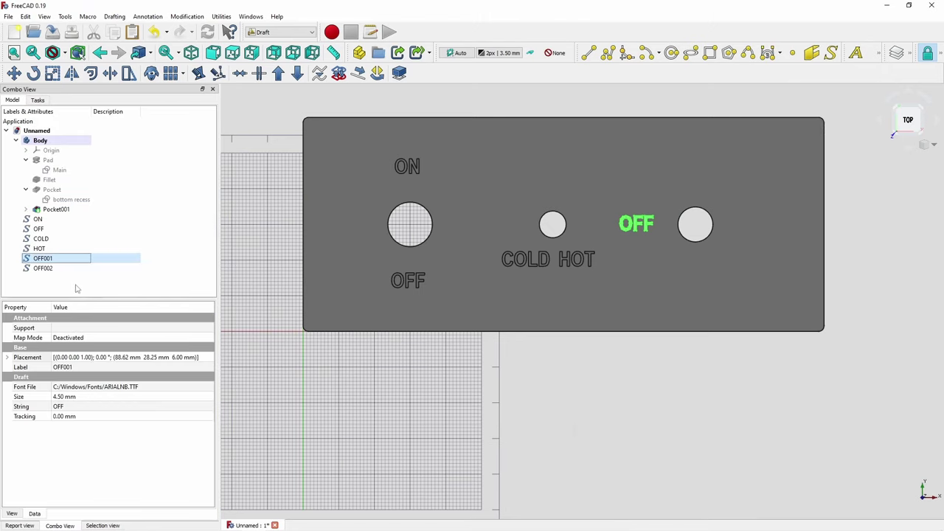
pyautogui.click(35, 269)
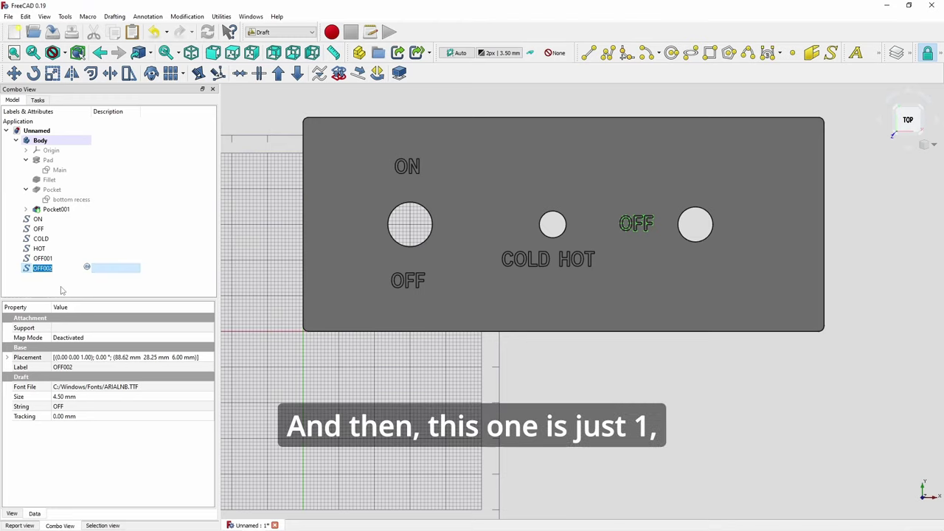
pyautogui.write('1')
pyautogui.click(78, 407)
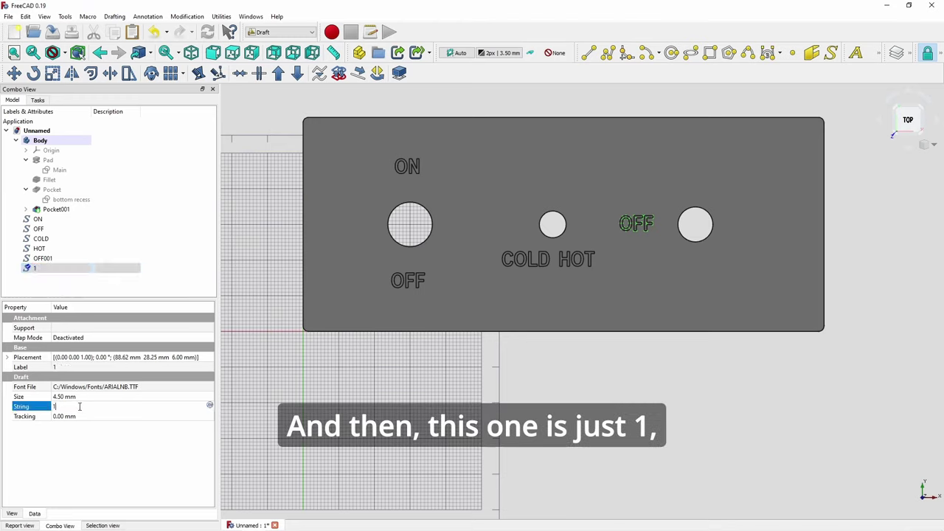
pyautogui.write('1')
pyautogui.press('Return')
# Move the 1 label right and up to Y 34.25 mm, above the OFF label
pyautogui.click(199, 359)
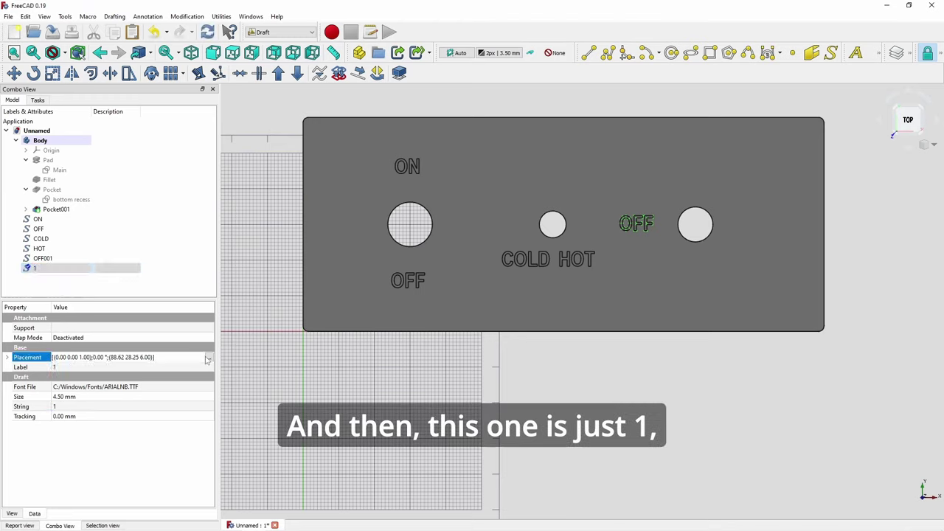
pyautogui.click(209, 358)
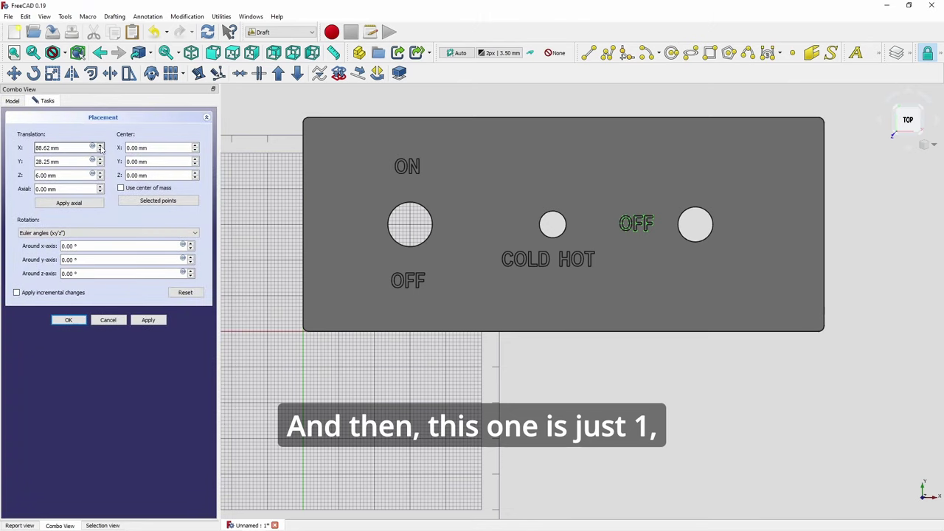
pyautogui.click(100, 147)
pyautogui.click(100, 147)
pyautogui.click(100, 146)
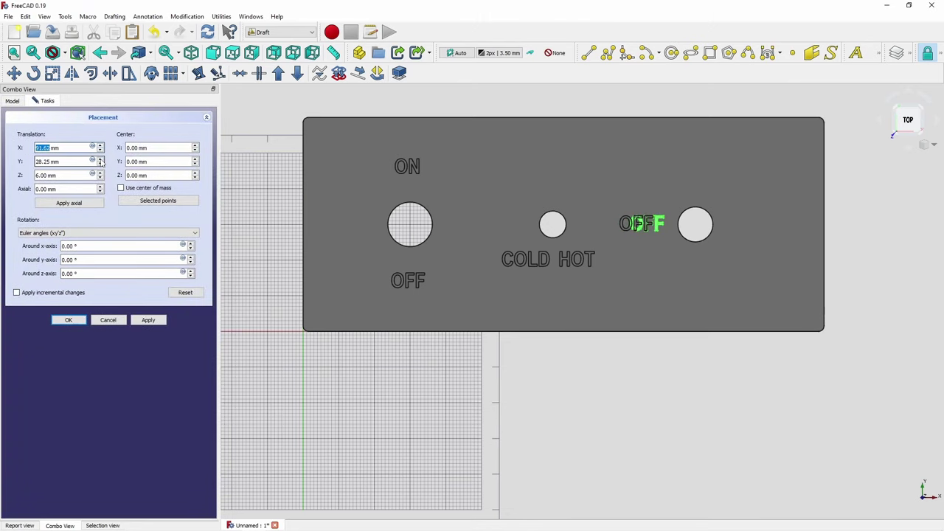
pyautogui.click(100, 159)
pyautogui.click(101, 159)
pyautogui.click(100, 158)
pyautogui.click(100, 158)
pyautogui.click(101, 159)
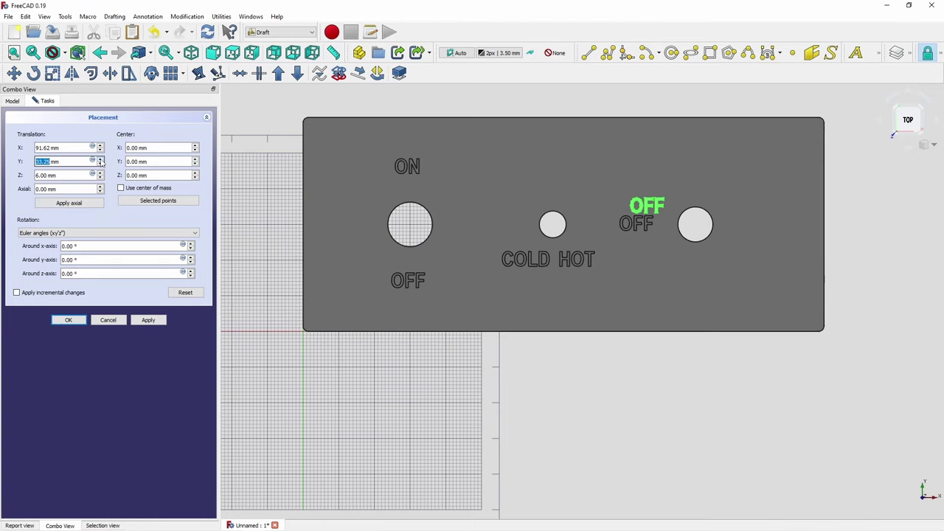
pyautogui.click(100, 159)
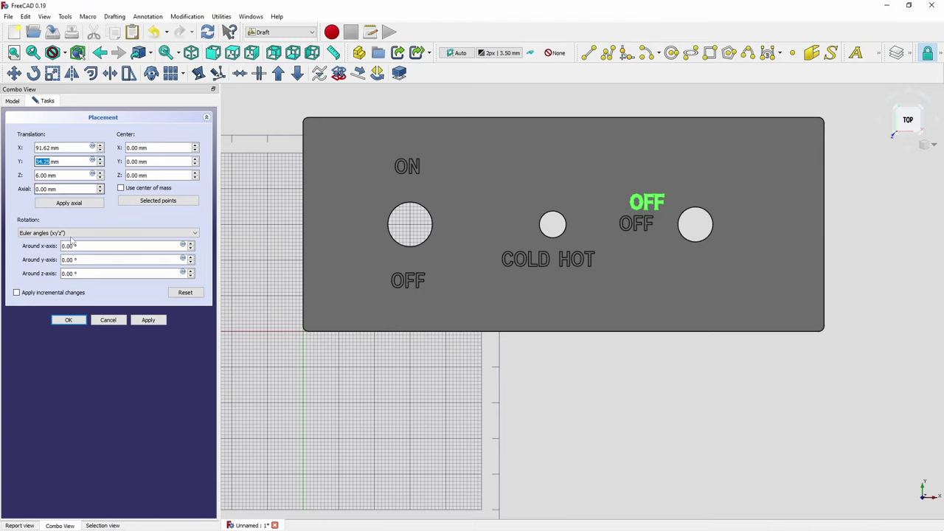
pyautogui.click(68, 319)
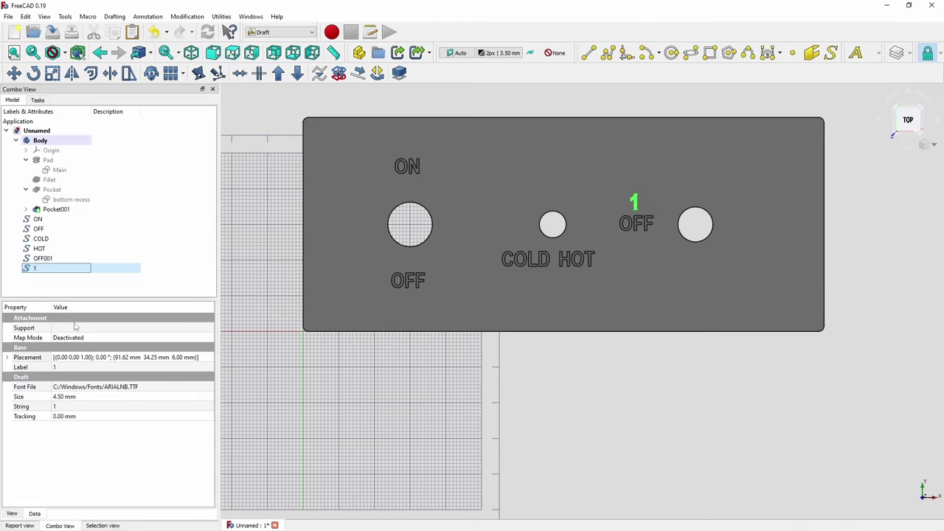
# Nudge the 1 label right to its final X of 93.62 mm
pyautogui.click(210, 359)
pyautogui.click(210, 358)
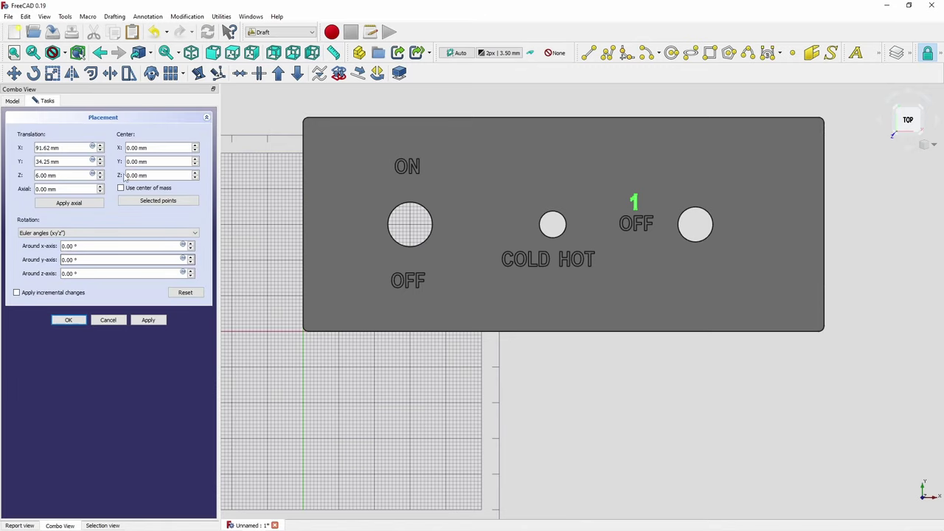
pyautogui.click(100, 145)
pyautogui.click(100, 146)
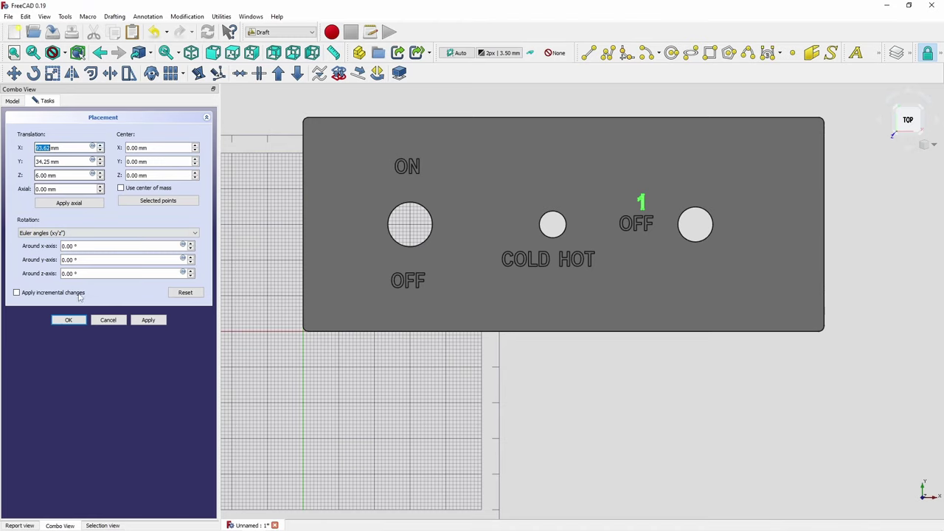
pyautogui.click(68, 320)
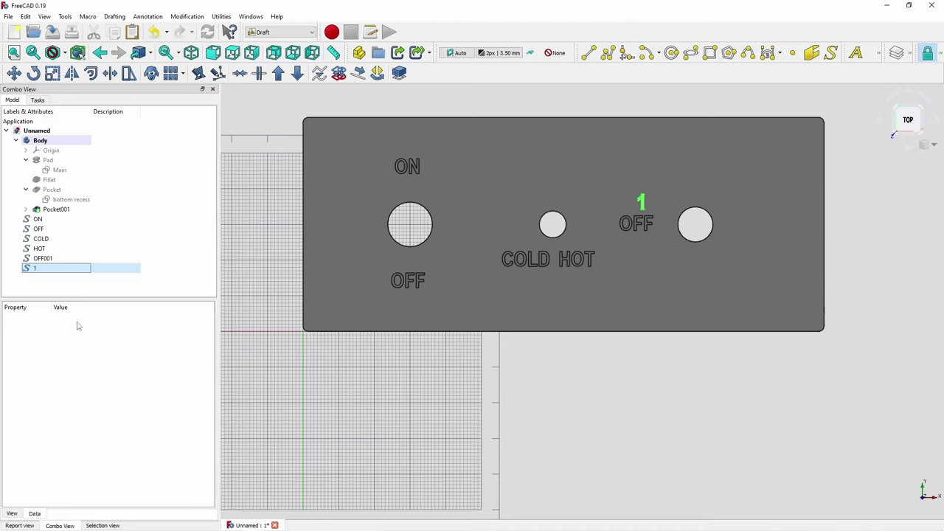
# Rename the duplicated label to 2 and set its String to 2
pyautogui.click(39, 278)
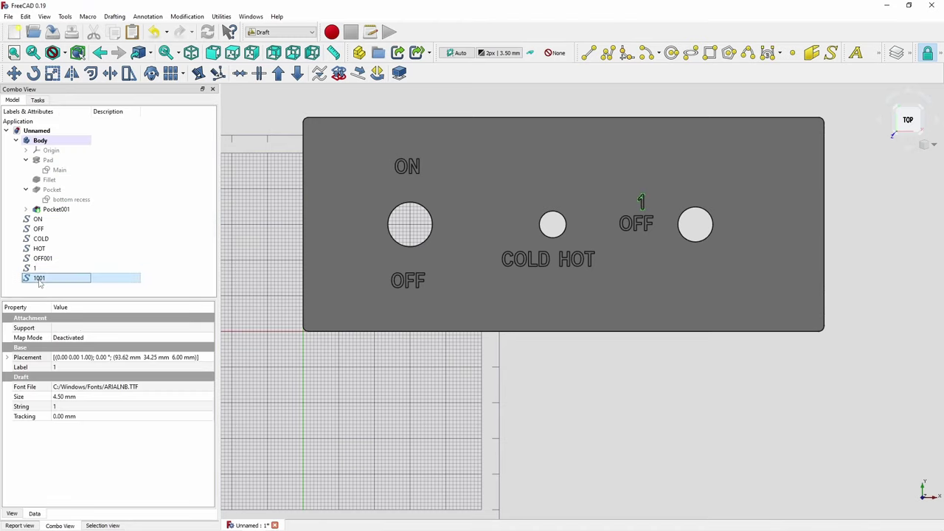
pyautogui.click(39, 278)
pyautogui.write('2')
pyautogui.click(75, 407)
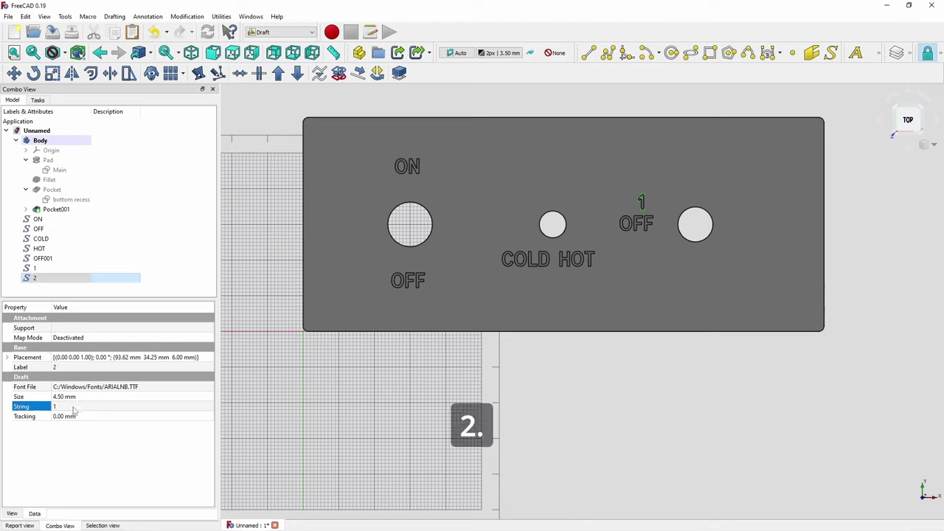
pyautogui.click(74, 406)
pyautogui.write('2')
pyautogui.press('Return')
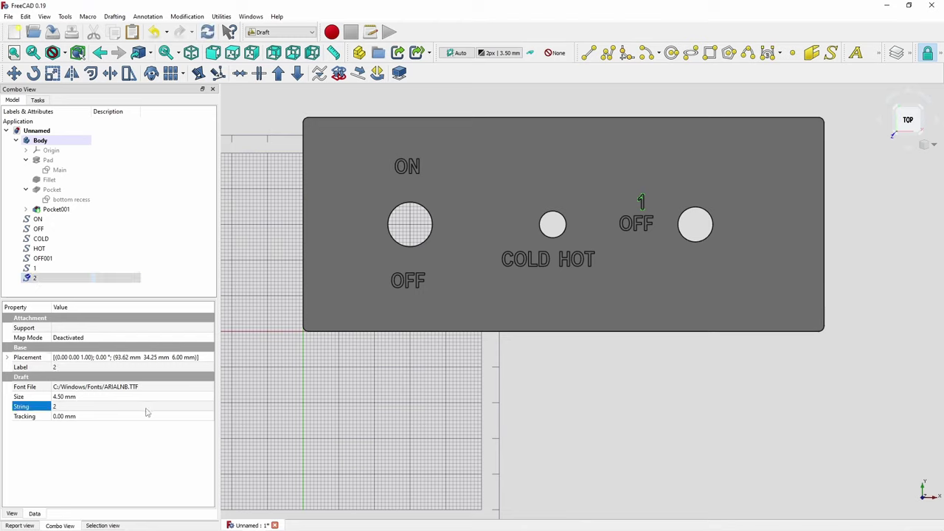
# Place label 2 at X 98.62 mm, Y 39.25 mm, above and right of label 1
pyautogui.click(206, 358)
pyautogui.click(209, 358)
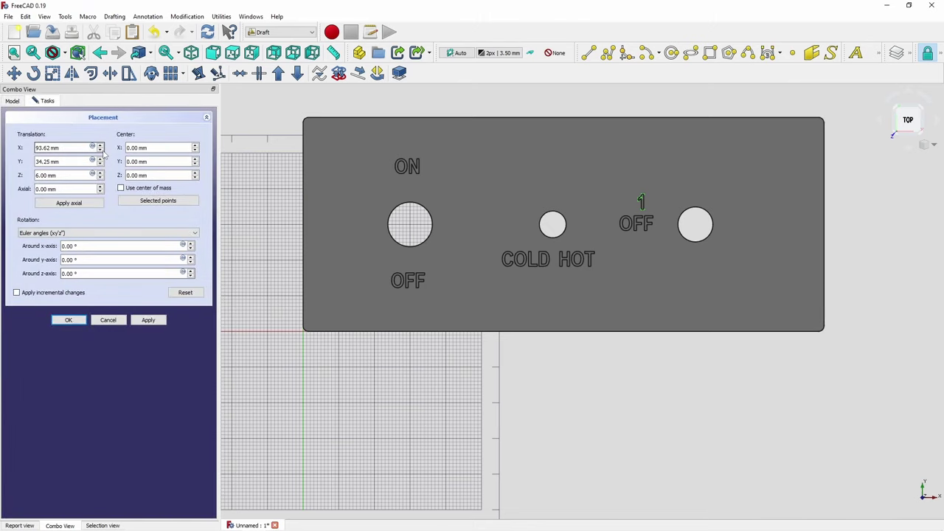
pyautogui.scroll(2, 103, 150)
pyautogui.scroll(2, 103, 163)
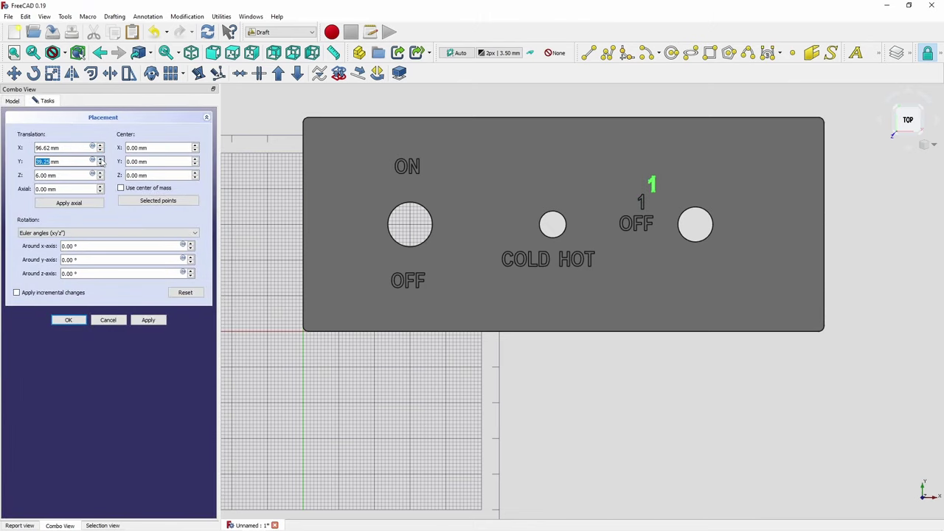
pyautogui.click(67, 319)
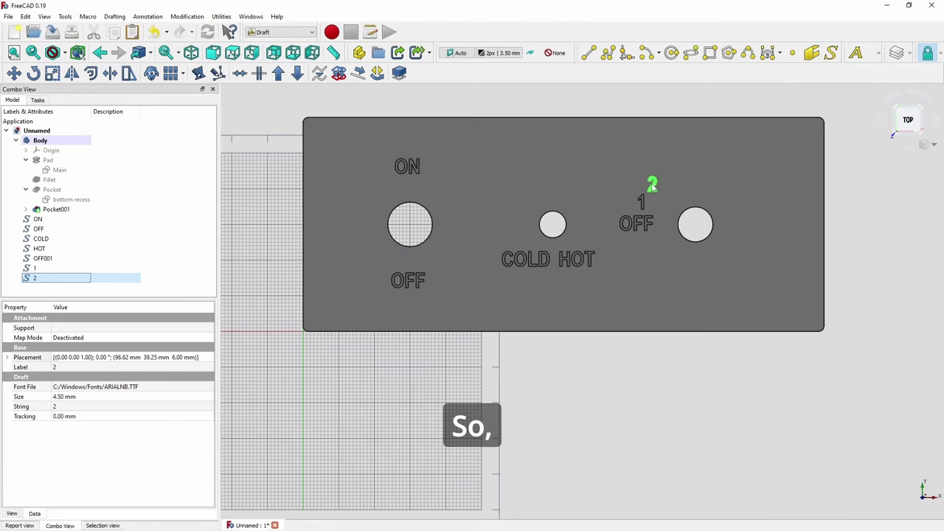
pyautogui.click(206, 360)
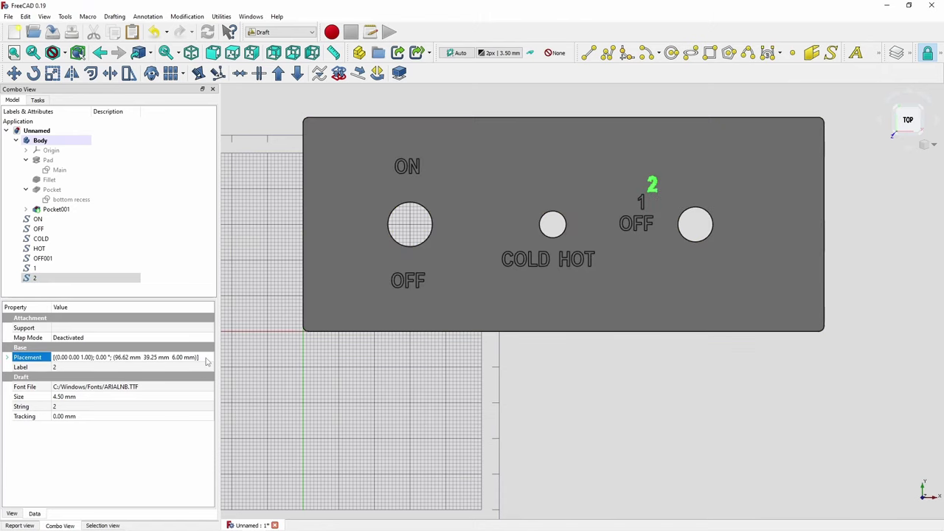
pyautogui.click(209, 358)
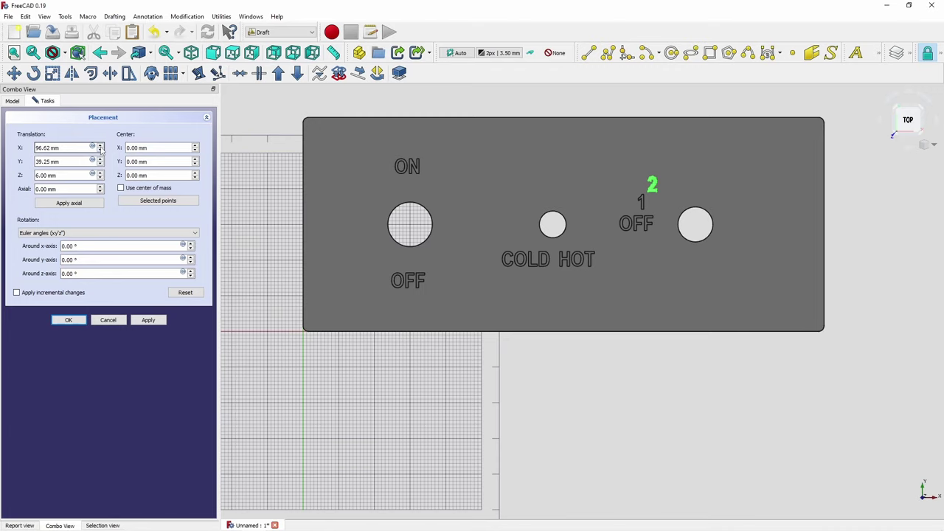
pyautogui.click(100, 146)
pyautogui.click(100, 146)
pyautogui.click(68, 320)
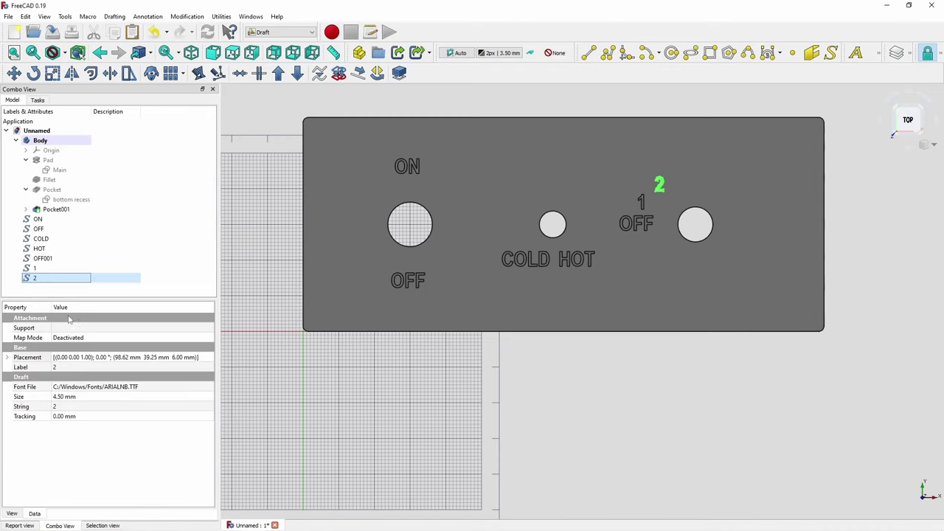
# Duplicate the 2 label and change the copy's String to BRT
pyautogui.hotkey('ctrl', 'c')
pyautogui.hotkey('ctrl', 'v')
pyautogui.click(40, 289)
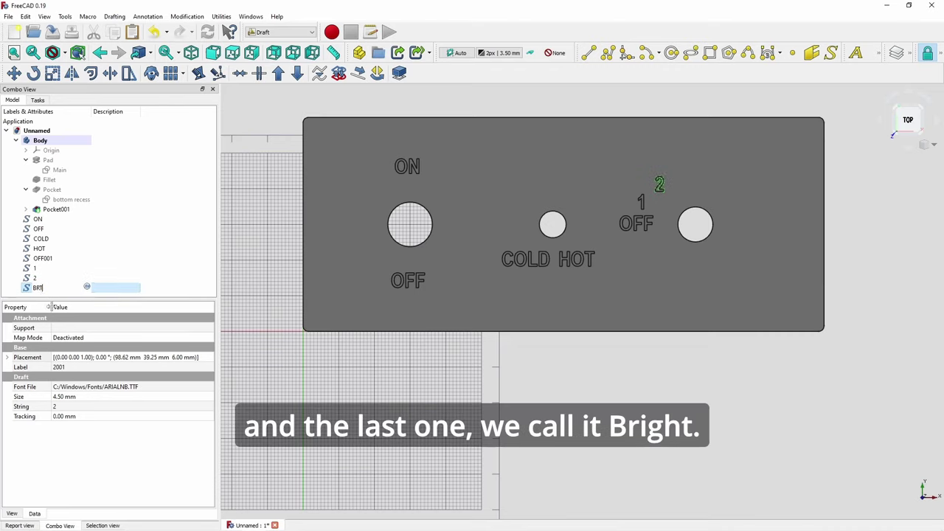
pyautogui.click(96, 406)
pyautogui.write('BRT')
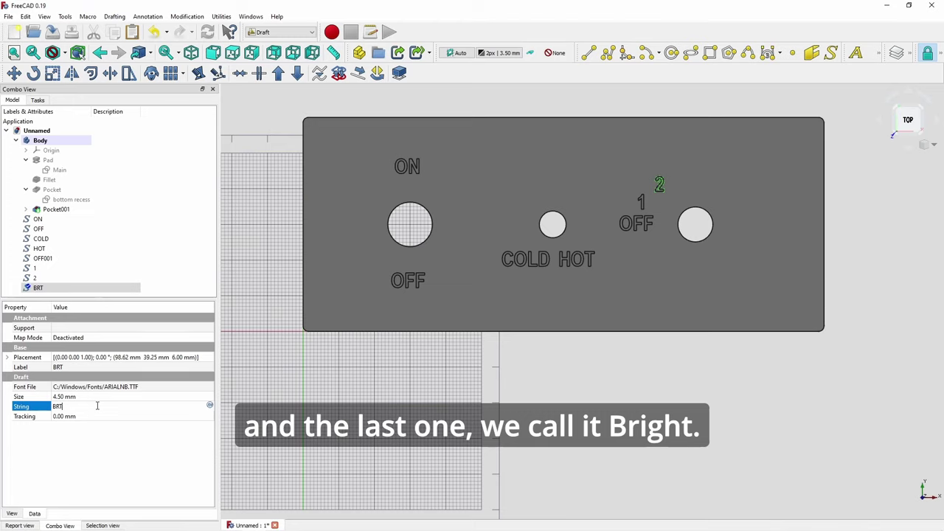
pyautogui.press('Return')
# Move the BRT label to X 103.62 mm, Y 43.25 mm above the right-hand hole
pyautogui.click(204, 357)
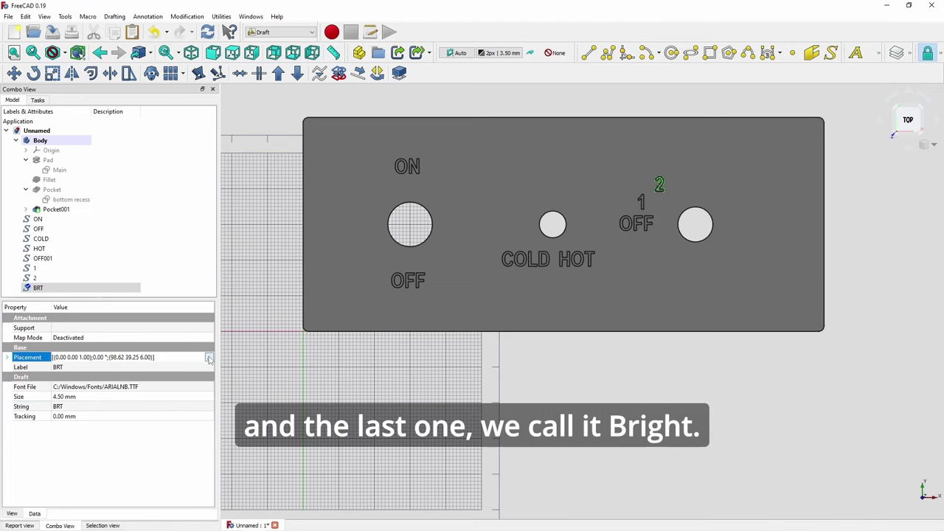
pyautogui.click(208, 357)
pyautogui.scroll(10, 102, 148)
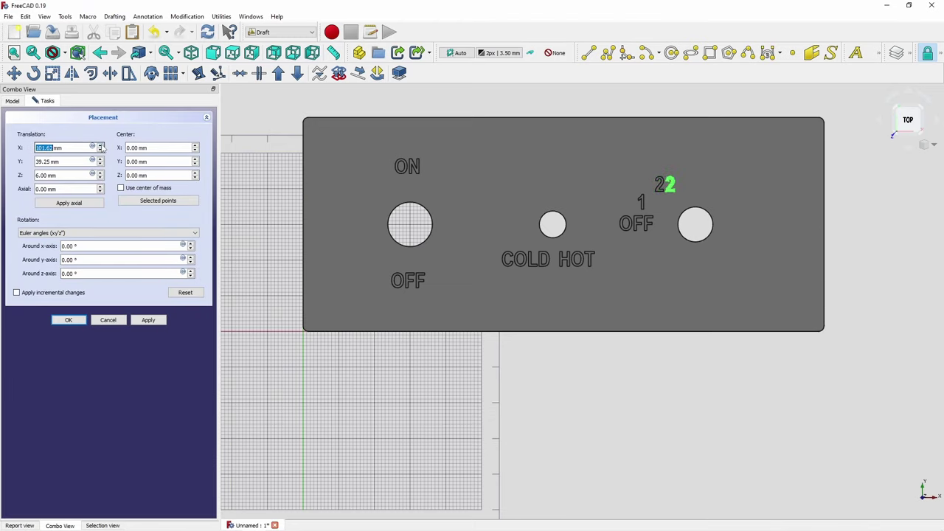
pyautogui.scroll(1, 101, 147)
pyautogui.scroll(3, 101, 162)
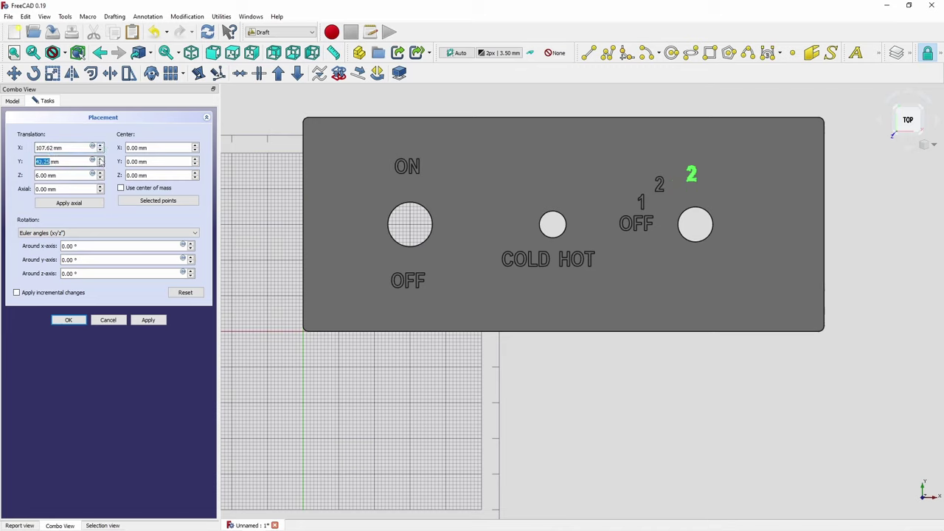
pyautogui.scroll(1, 101, 161)
pyautogui.scroll(1, 101, 161)
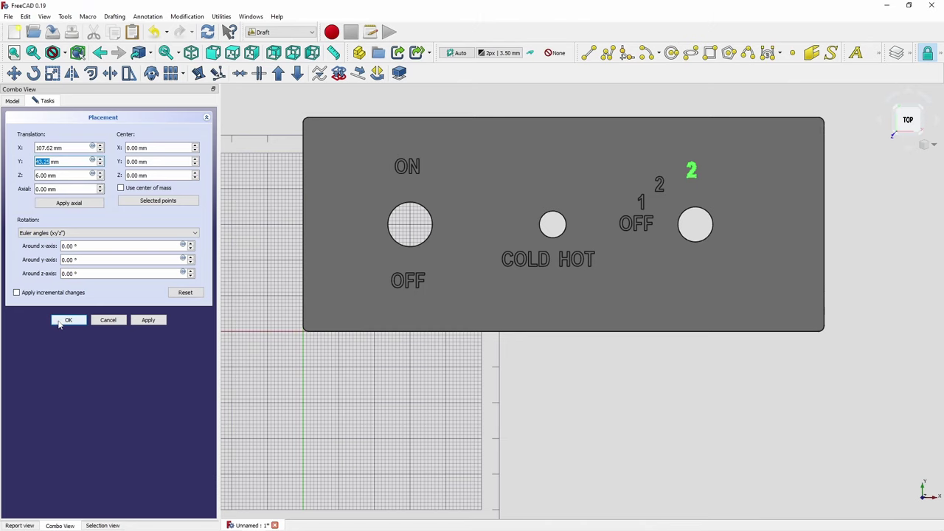
pyautogui.click(65, 320)
pyautogui.click(177, 359)
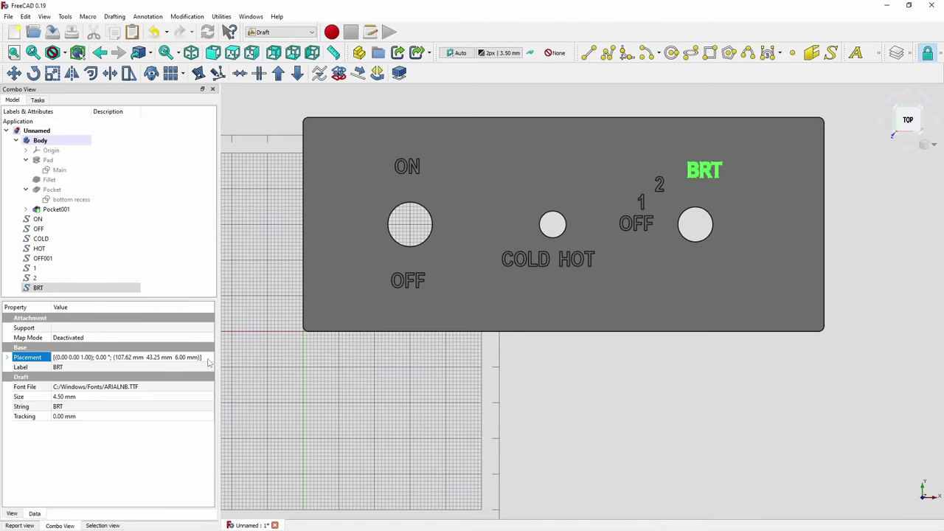
pyautogui.click(209, 357)
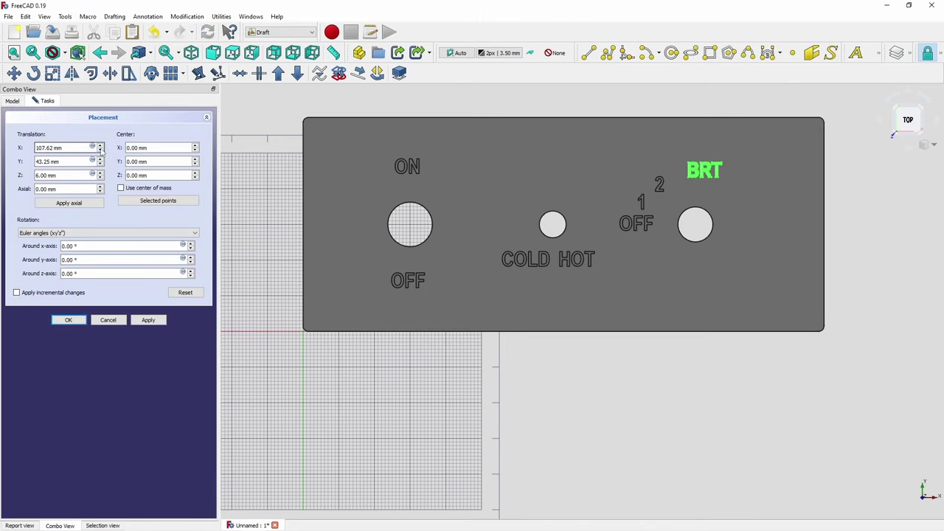
pyautogui.scroll(-4, 101, 150)
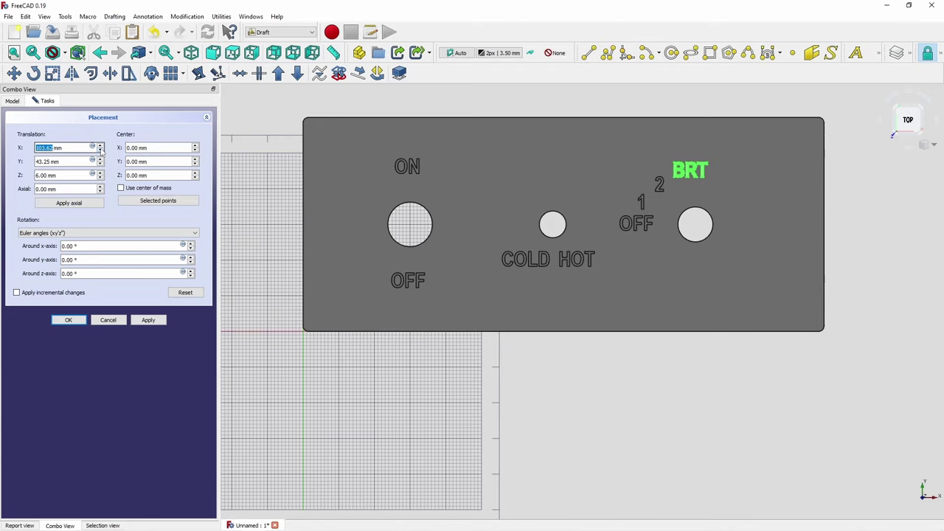
pyautogui.click(73, 320)
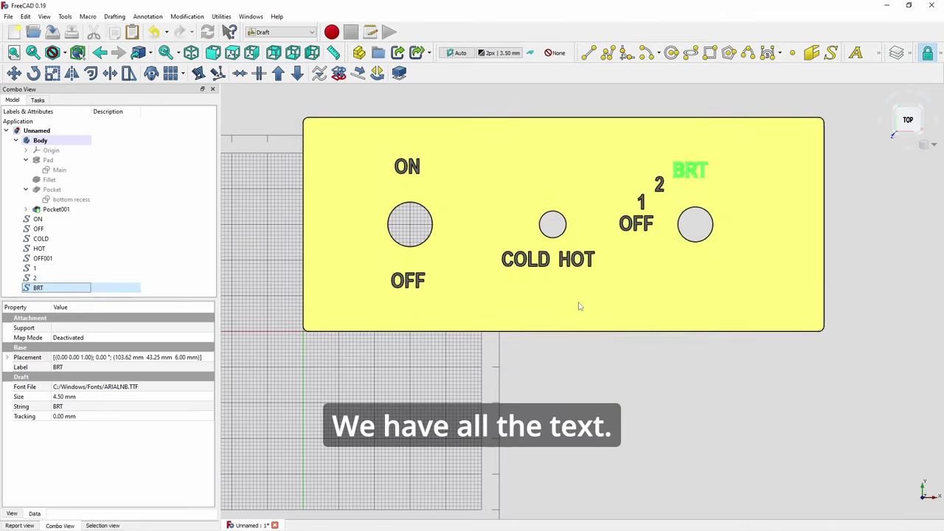
# Turn off the Draft grid with G, R and orbit the plate to check the flat labels
pyautogui.press('g')
pyautogui.press('r')
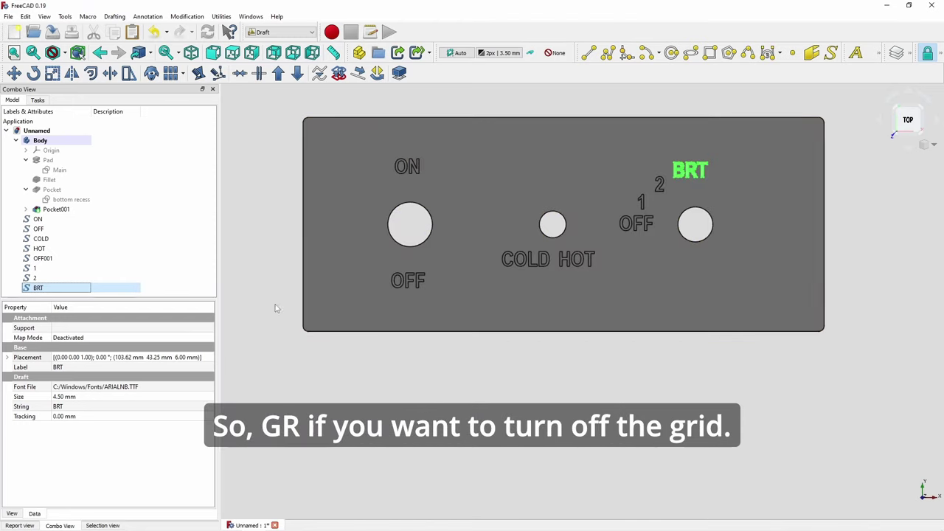
pyautogui.moveTo(557, 374); pyautogui.dragTo(587, 305, button='middle')
pyautogui.scroll(3, 379, 263)
pyautogui.scroll(-2, 400, 263)
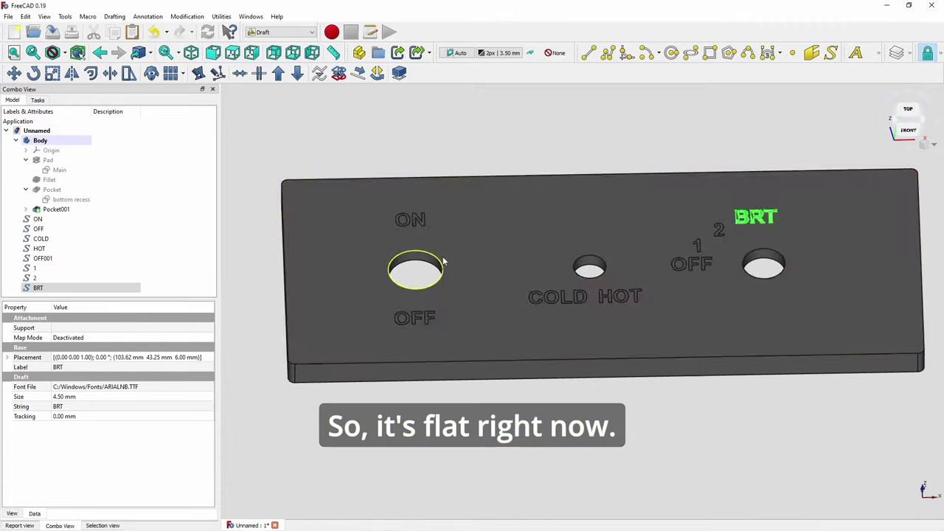
pyautogui.moveTo(401, 264); pyautogui.dragTo(780, 292, button='middle')
pyautogui.press('2')
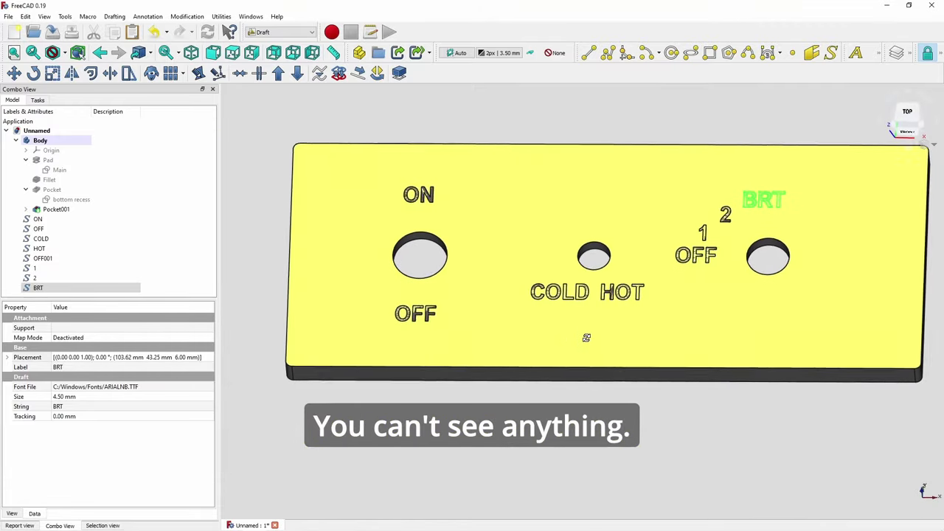
pyautogui.moveTo(596, 343); pyautogui.dragTo(594, 336, button='middle')
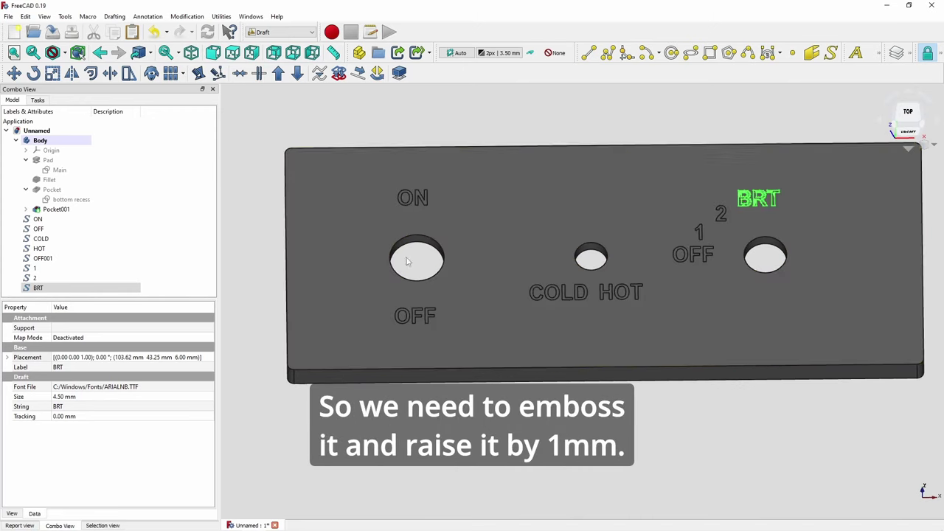
pyautogui.click(276, 33)
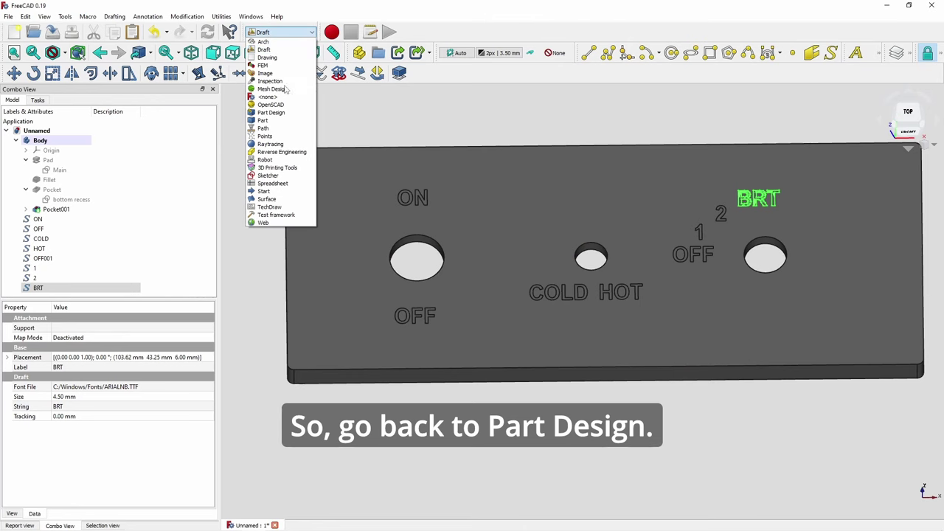
# Switch to Part Design and move the eight text objects into the Body
pyautogui.click(291, 113)
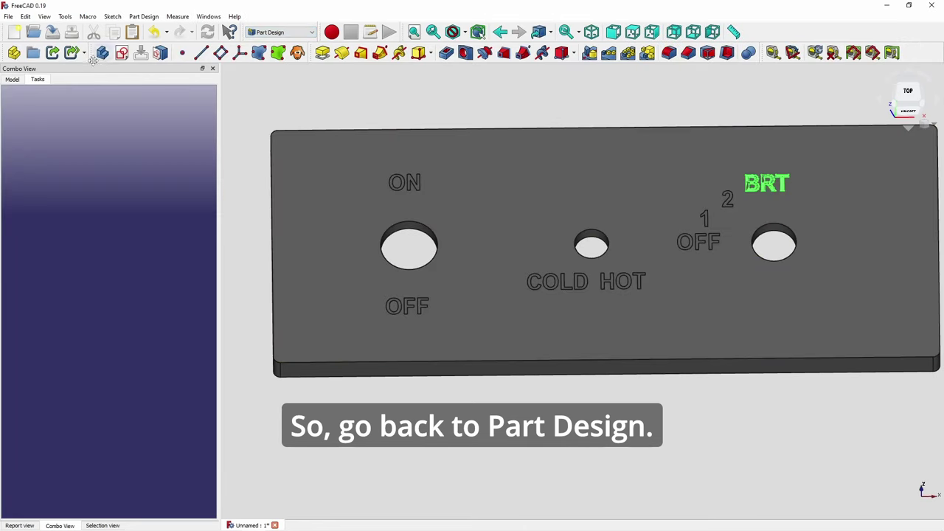
pyautogui.click(11, 82)
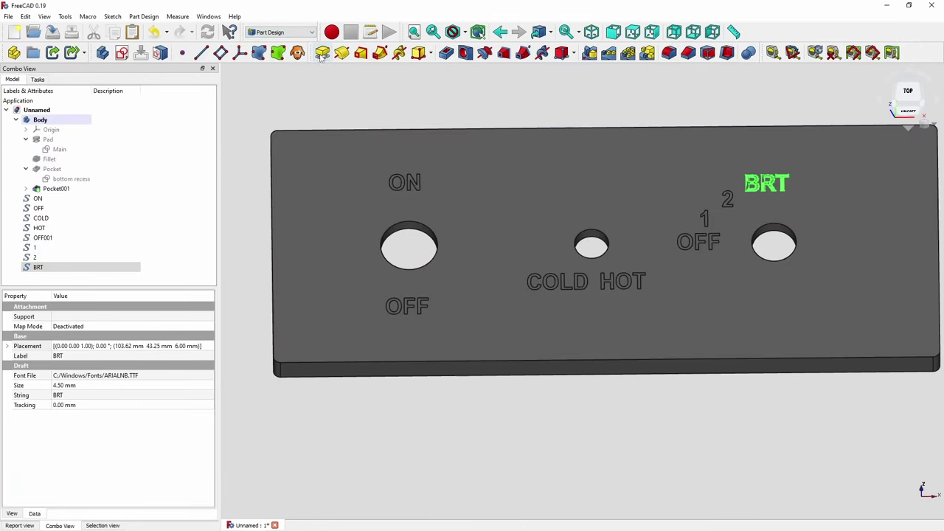
pyautogui.click(38, 198)
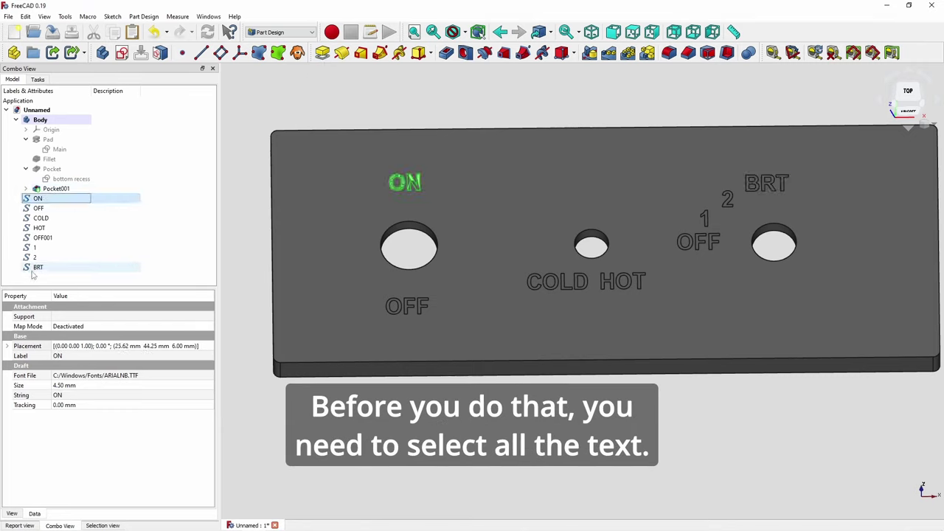
pyautogui.keyDown('shift'); pyautogui.click(33, 269); pyautogui.keyUp('shift')
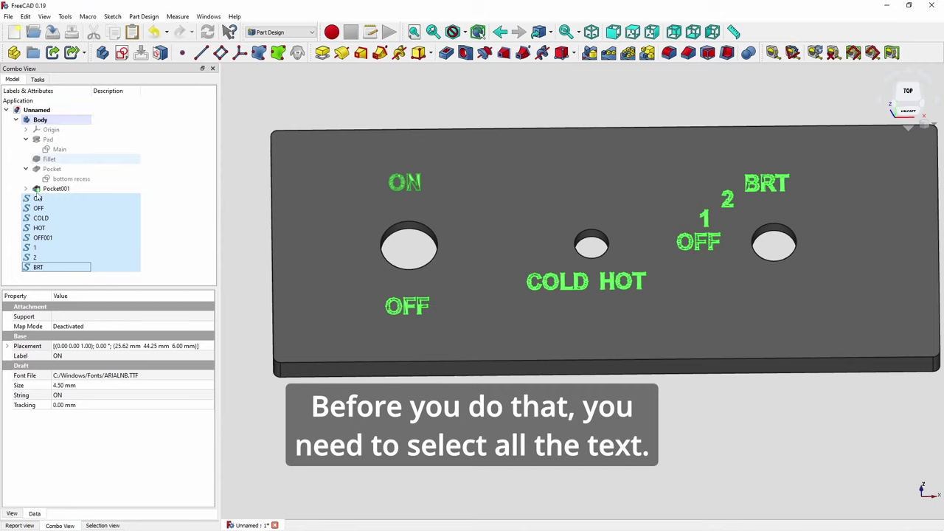
pyautogui.moveTo(39, 228); pyautogui.dragTo(70, 125)
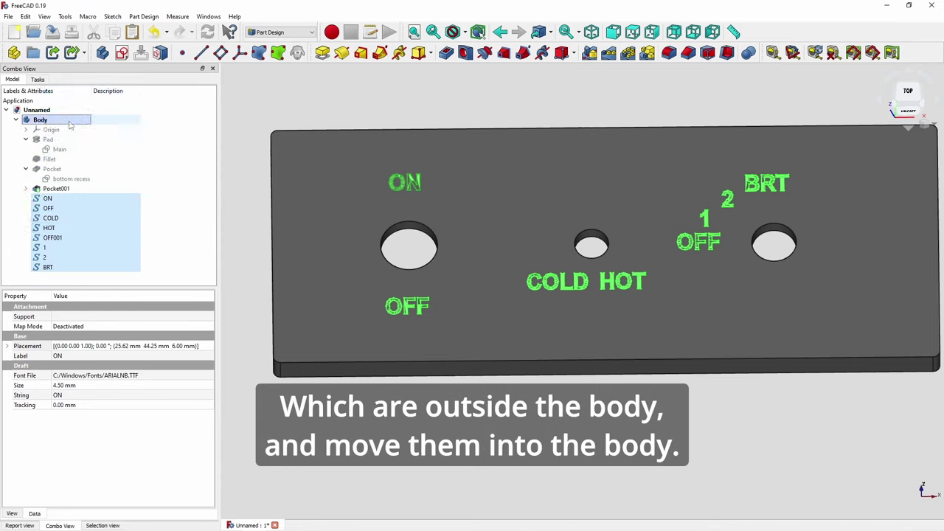
# Pad the ON, OFF and COLD labels 1 mm each
pyautogui.click(40, 199)
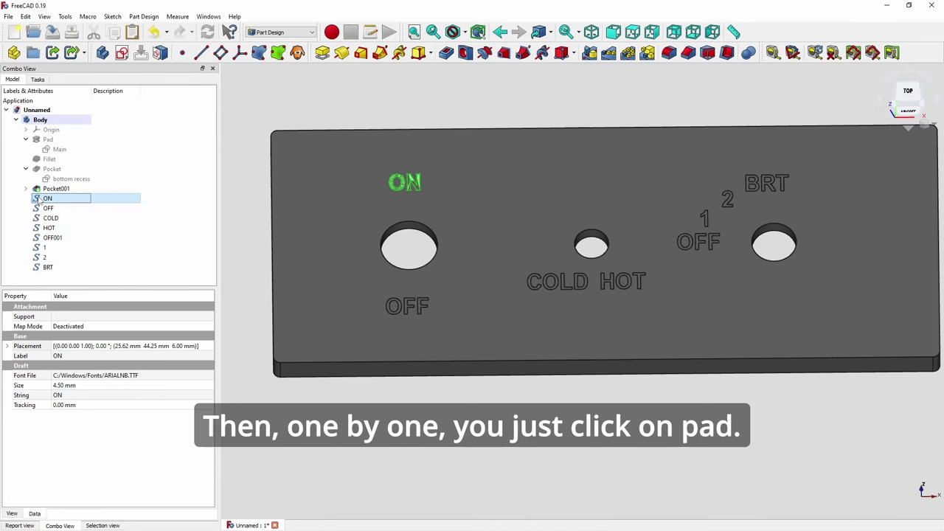
pyautogui.click(323, 52)
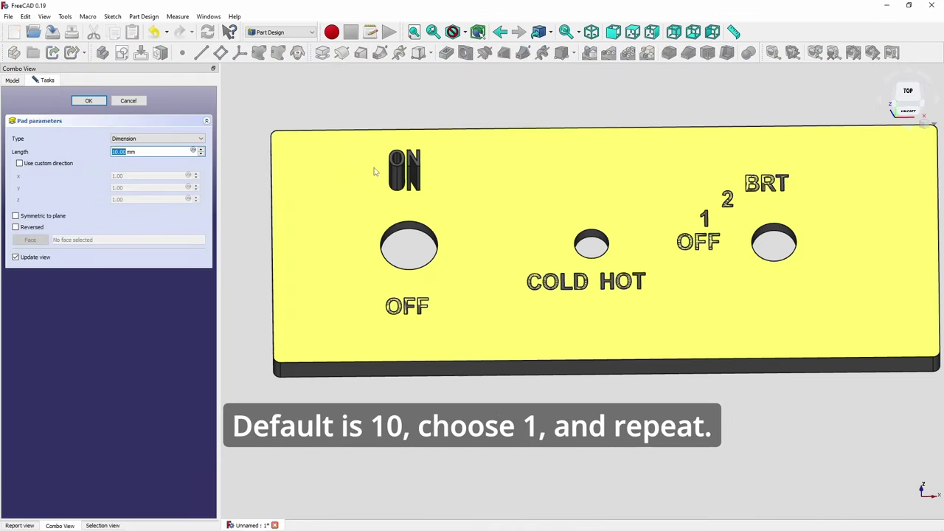
pyautogui.write('1')
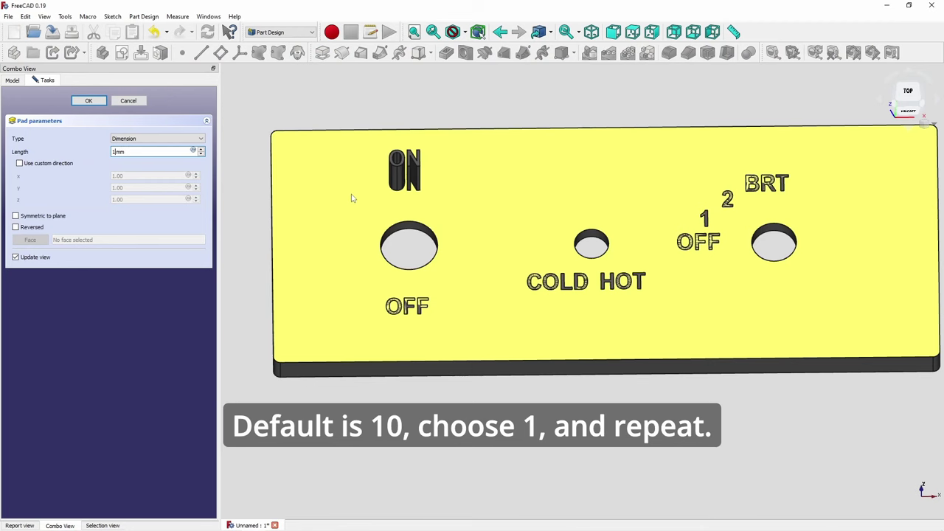
pyautogui.click(89, 100)
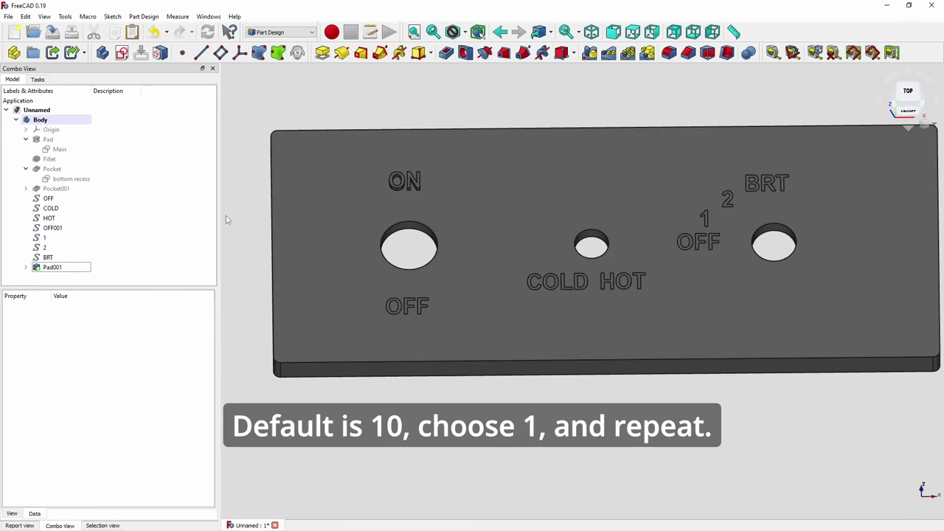
pyautogui.click(48, 198)
pyautogui.click(321, 52)
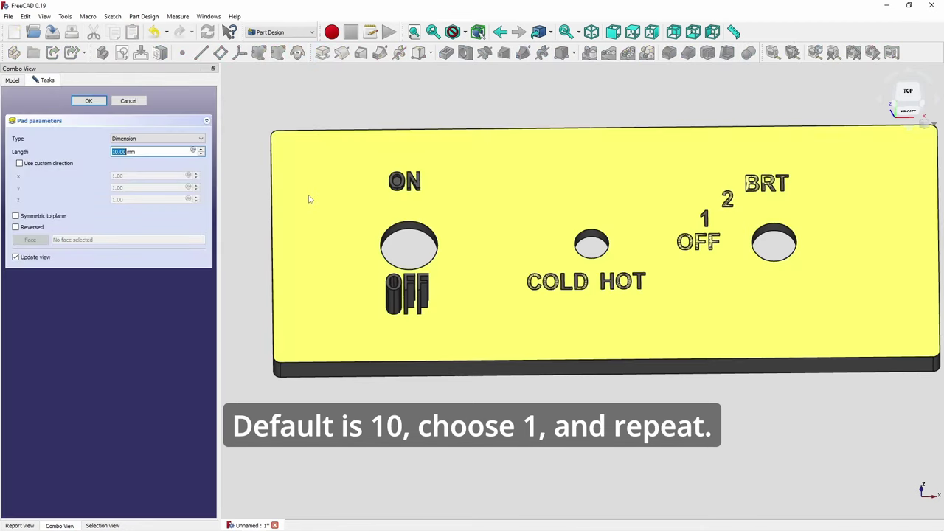
pyautogui.write('1')
pyautogui.click(88, 100)
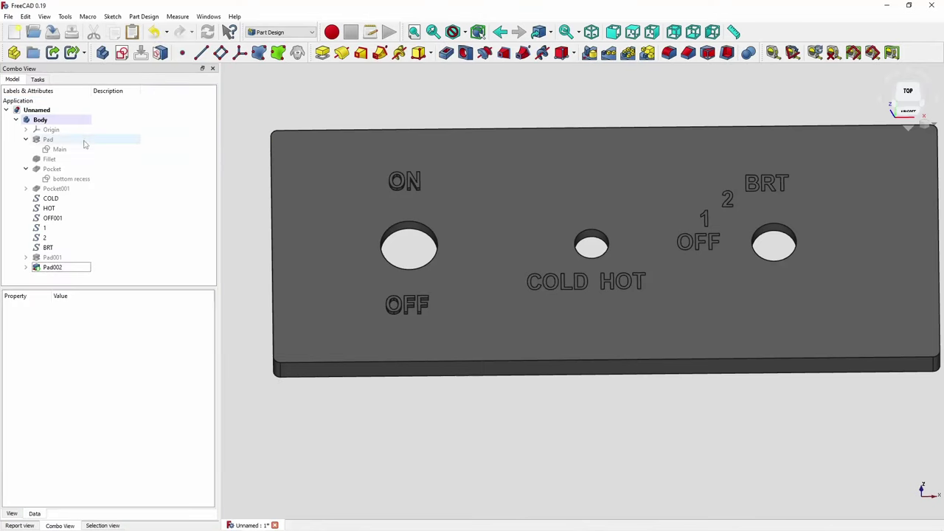
pyautogui.click(51, 198)
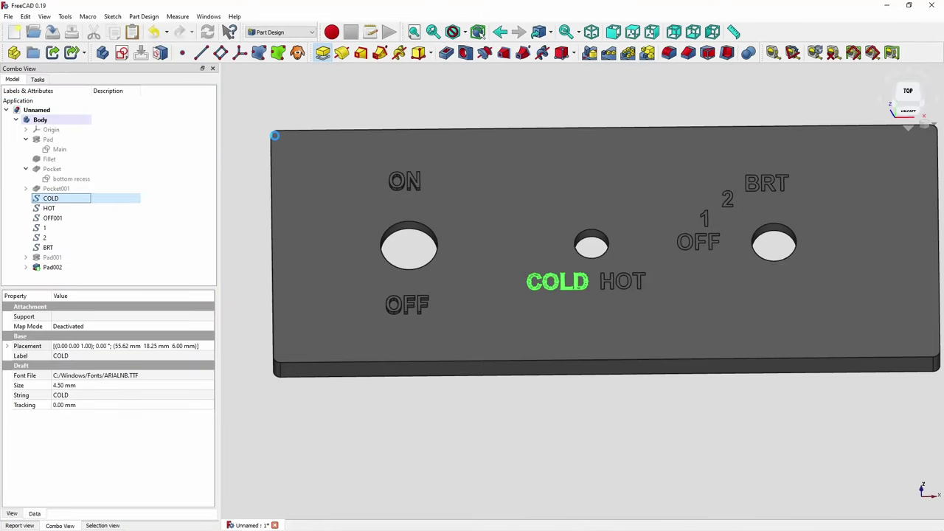
pyautogui.click(322, 52)
pyautogui.write('1')
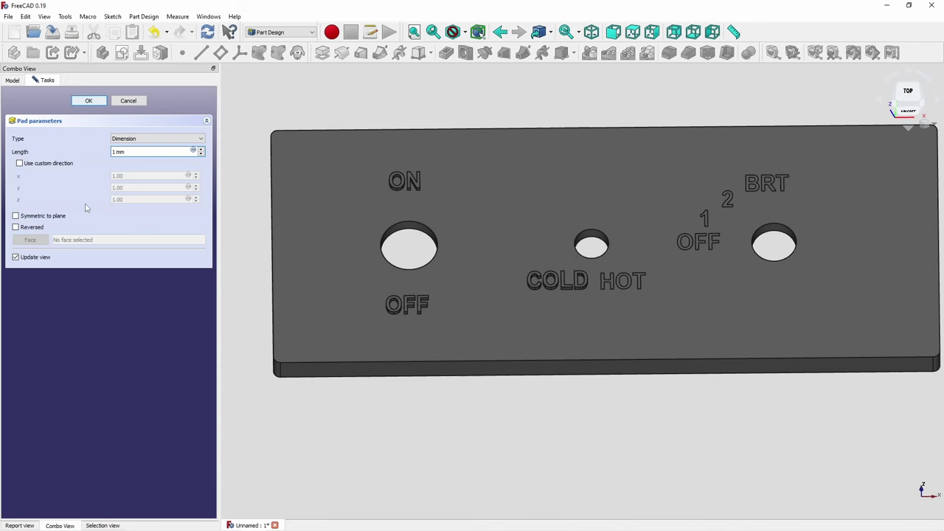
pyautogui.press('Return')
# Pad the HOT, second OFF and 1 labels 1 mm each
pyautogui.click(65, 199)
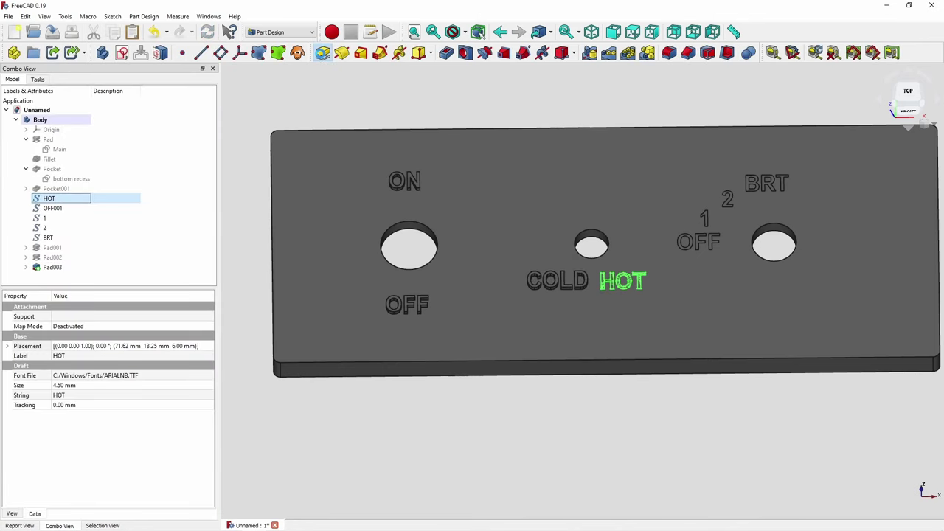
pyautogui.write('p1')
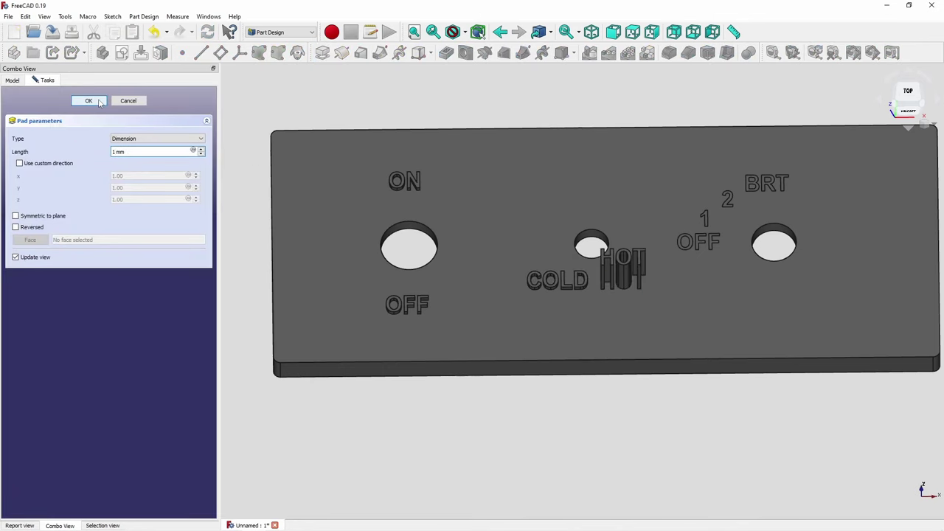
pyautogui.click(90, 102)
pyautogui.click(55, 199)
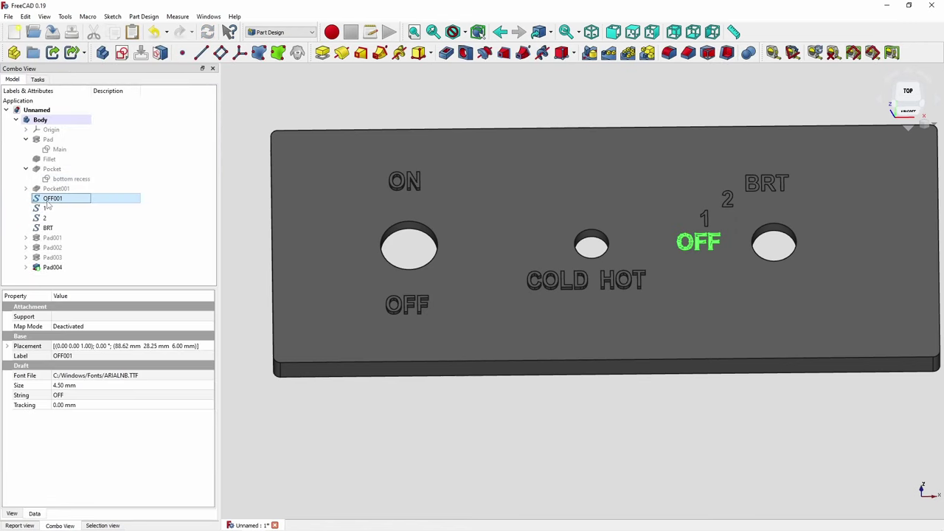
pyautogui.click(322, 52)
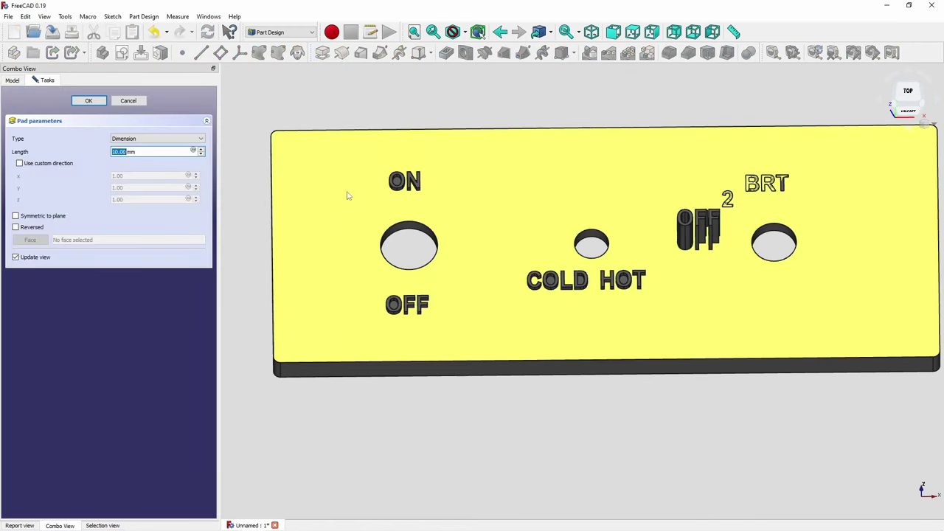
pyautogui.write('1')
pyautogui.click(90, 101)
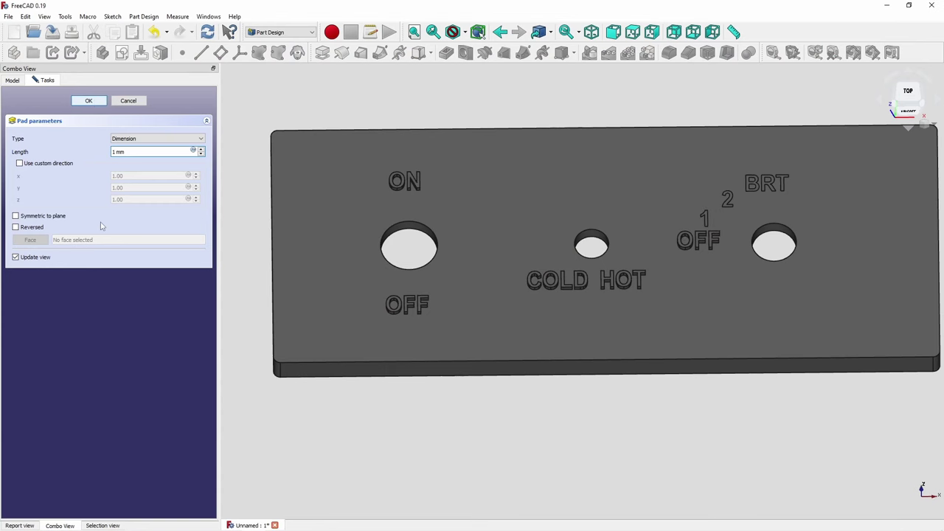
pyautogui.click(46, 198)
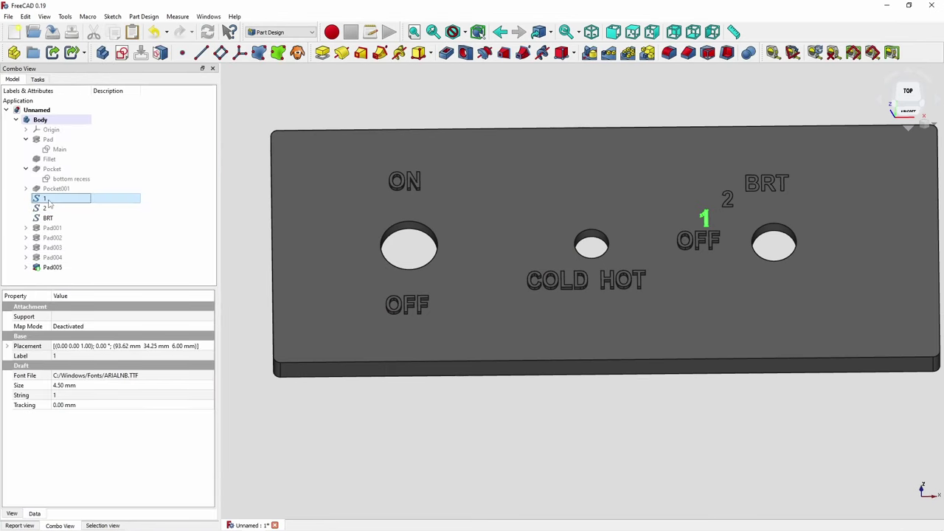
pyautogui.click(322, 52)
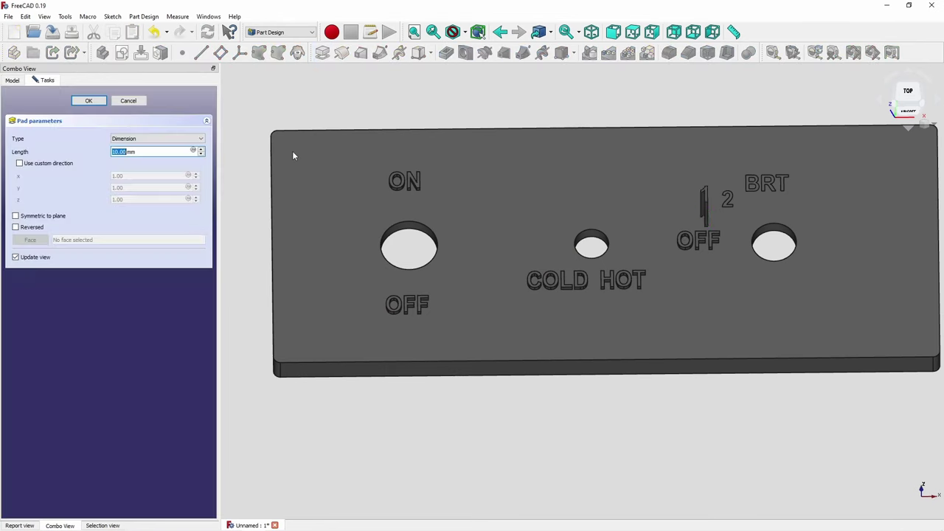
pyautogui.write('1')
pyautogui.click(90, 101)
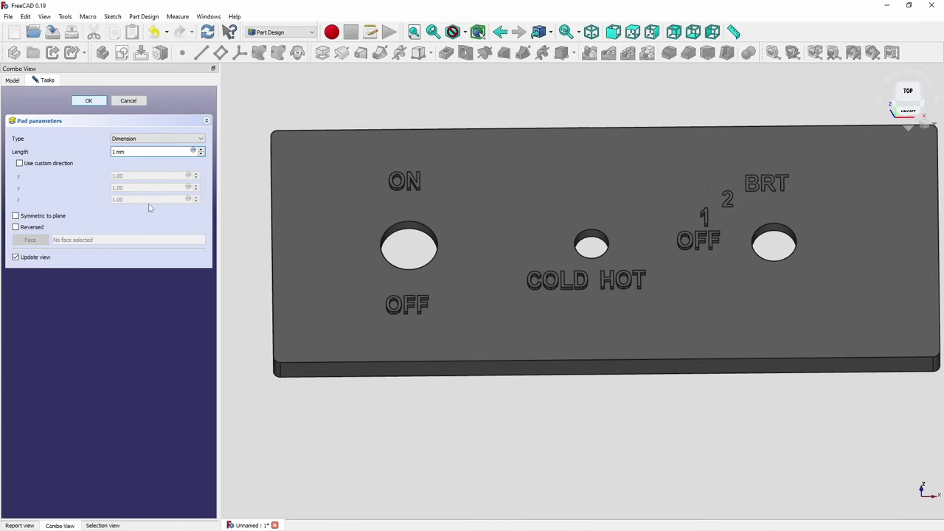
# Pad the 2 label 1 mm and begin a pad on the BRT label
pyautogui.click(45, 199)
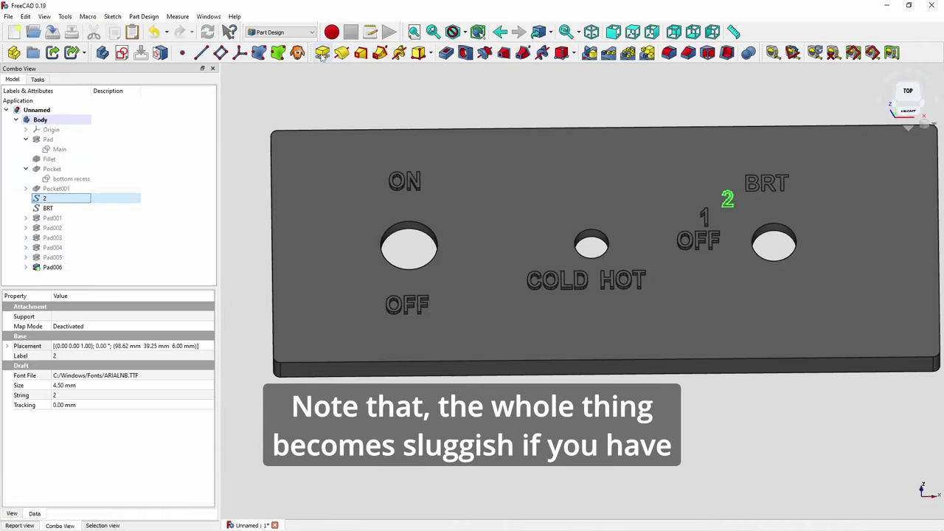
pyautogui.click(322, 53)
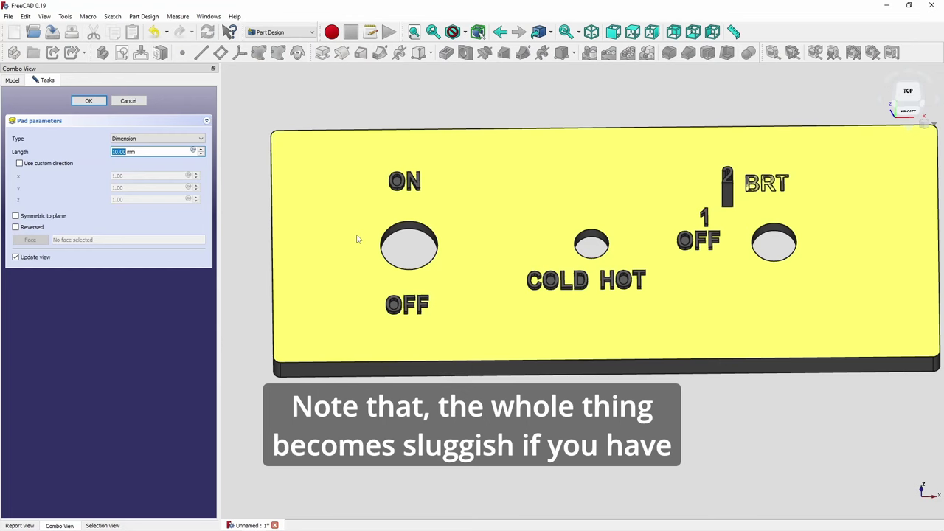
pyautogui.write('1')
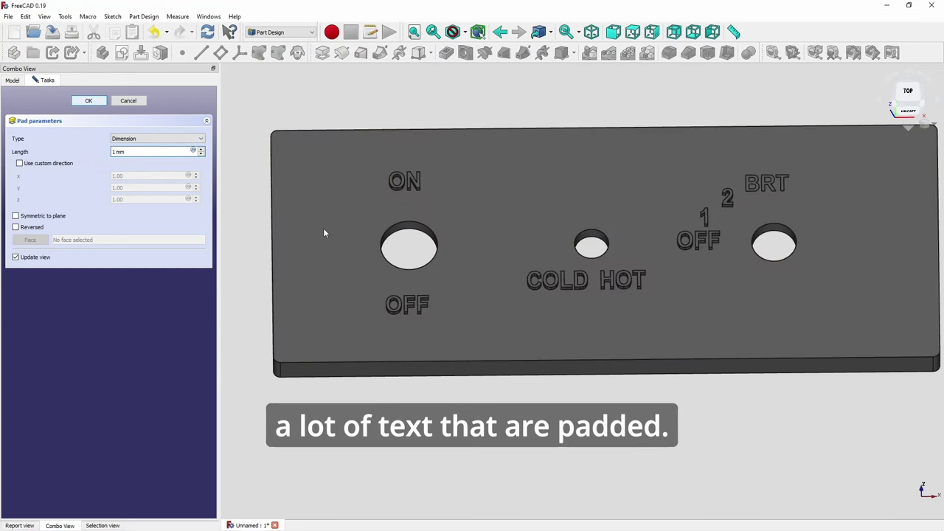
pyautogui.press('Return')
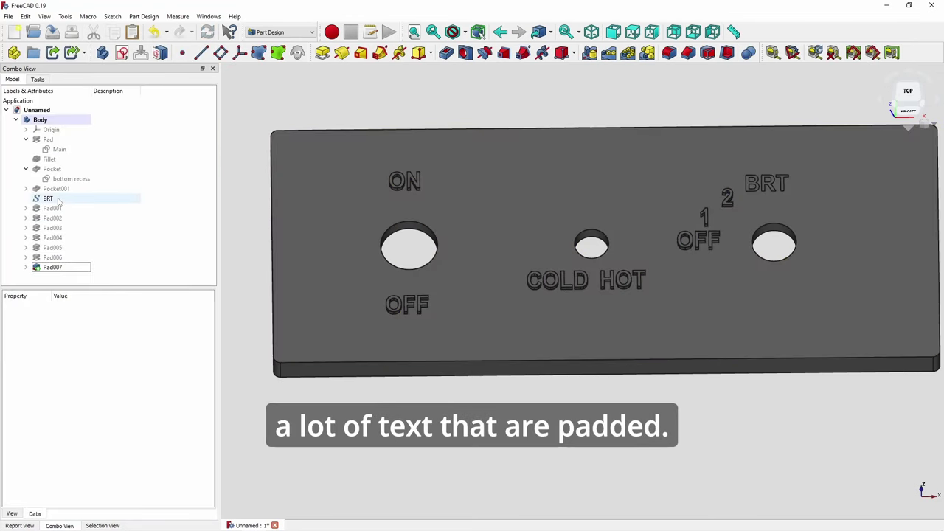
pyautogui.click(52, 198)
pyautogui.click(321, 53)
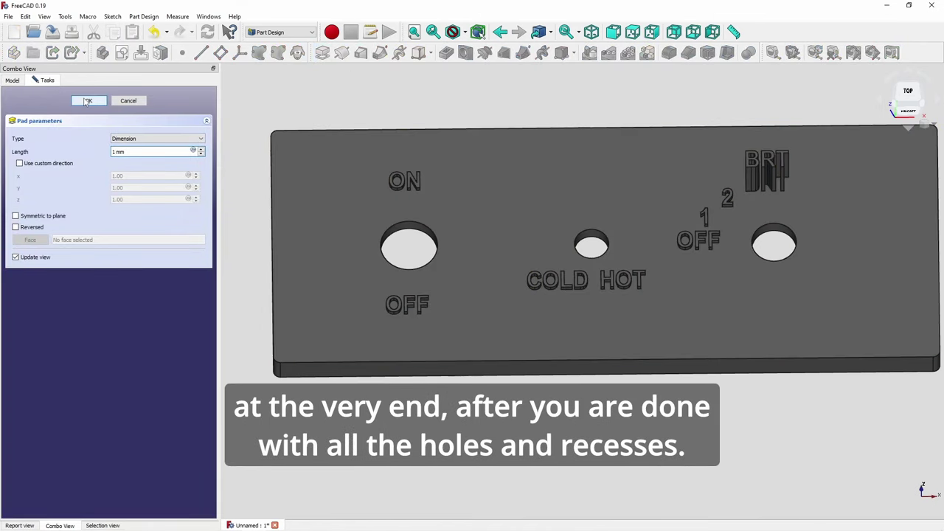
# Confirm BRT's 1 mm pad, then zoom out and orbit to inspect the labelled panel
pyautogui.press('Return')
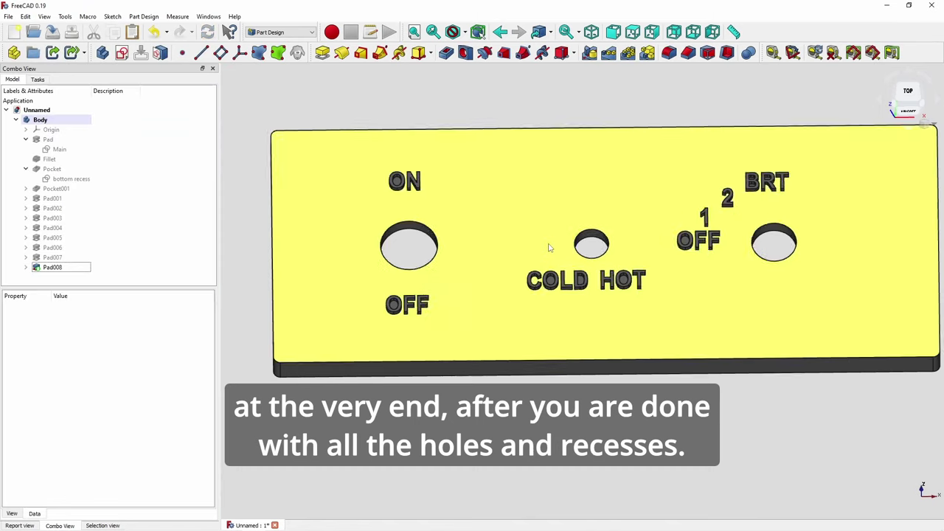
pyautogui.scroll(-1, 549, 249)
pyautogui.scroll(-1, 548, 250)
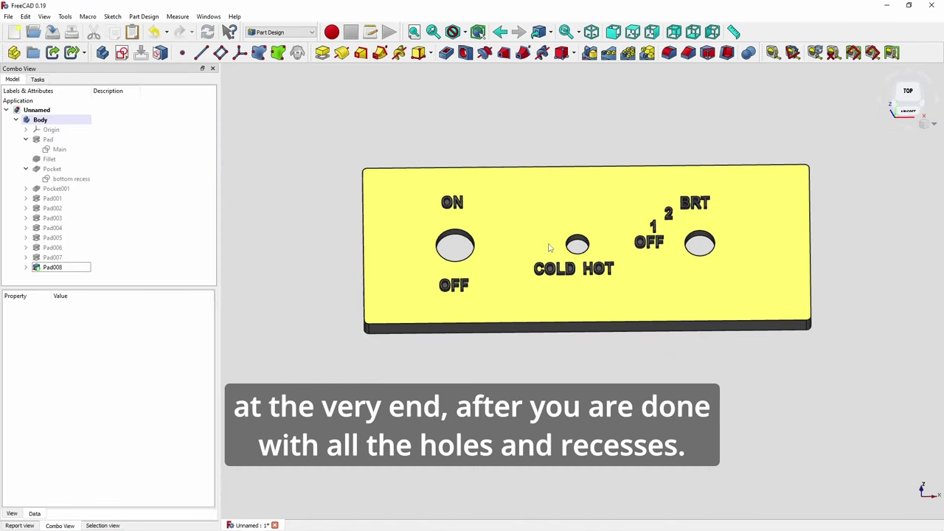
pyautogui.scroll(-1, 642, 260)
pyautogui.moveTo(620, 278); pyautogui.dragTo(643, 308, button='middle')
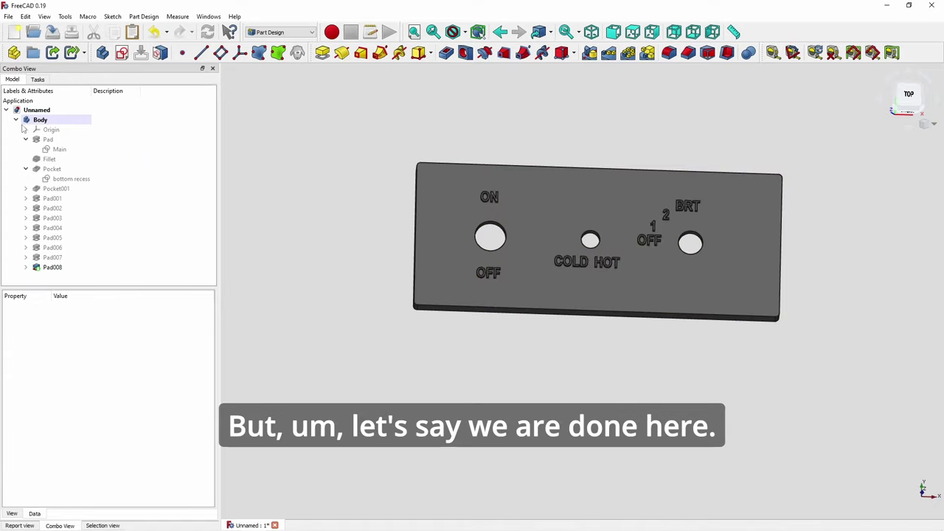
pyautogui.click(7, 16)
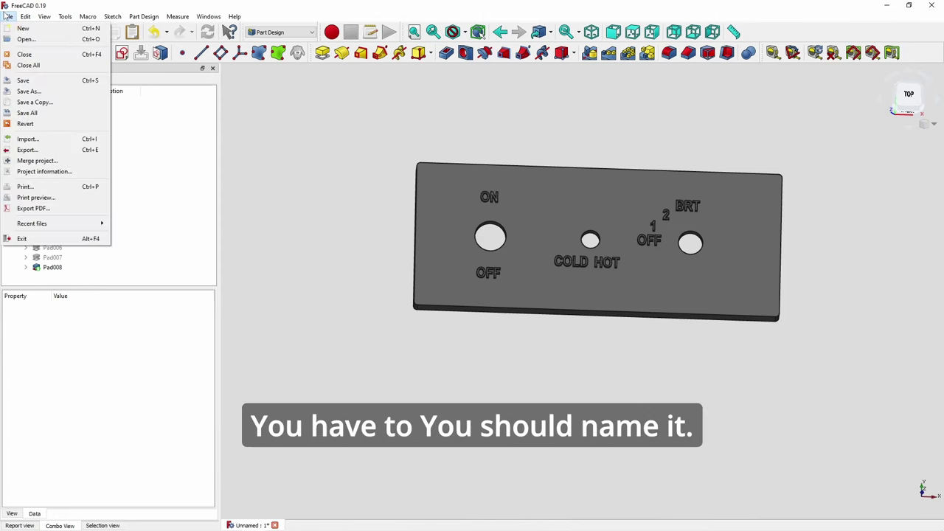
# Save the document in the Downloads folder under the name demo
pyautogui.click(30, 90)
pyautogui.click(344, 213)
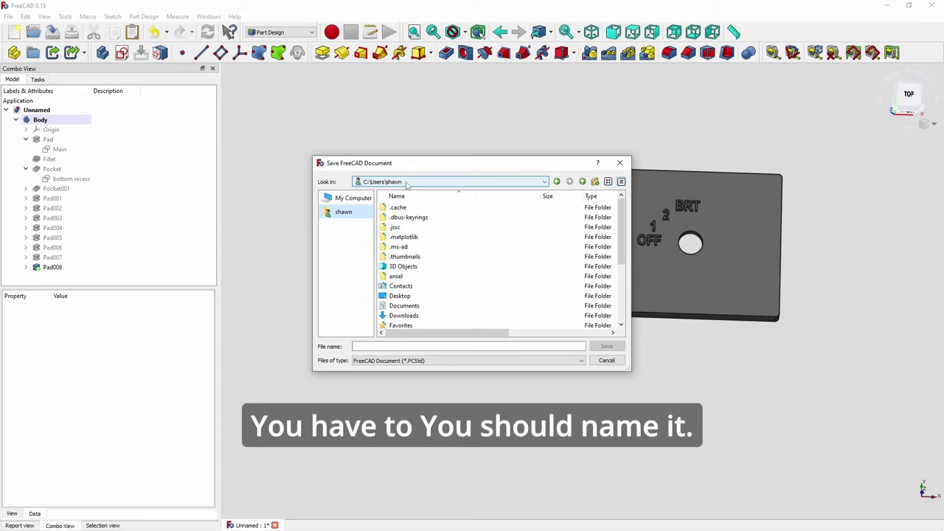
pyautogui.click(420, 316)
pyautogui.doubleClick(420, 316)
pyautogui.click(404, 346)
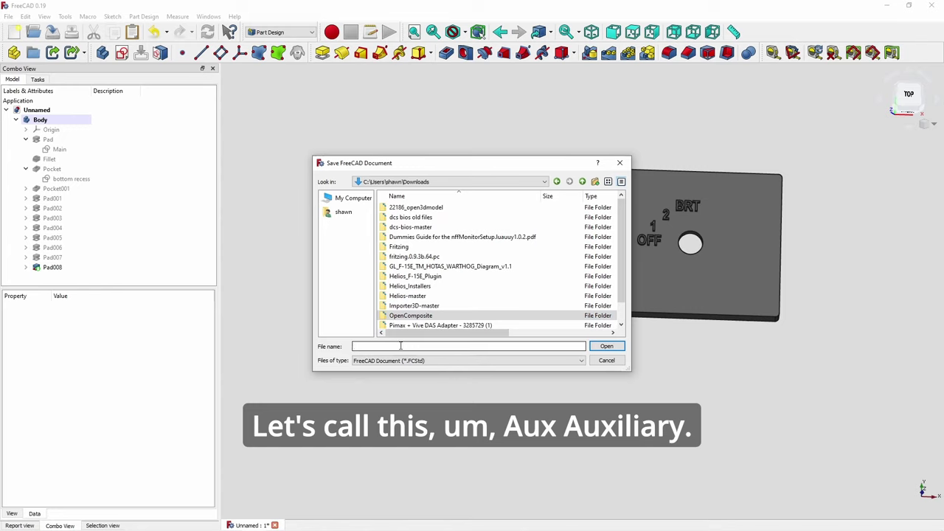
pyautogui.write('AUX')
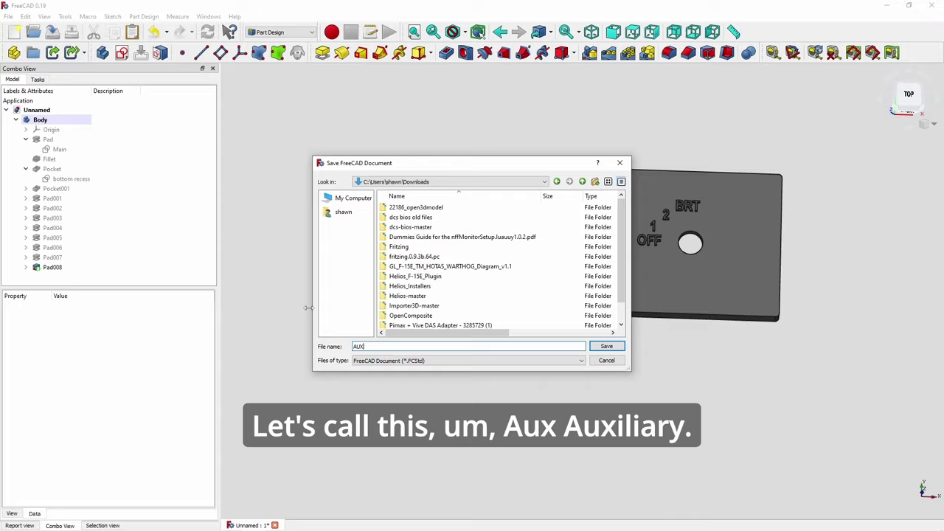
pyautogui.press('Return')
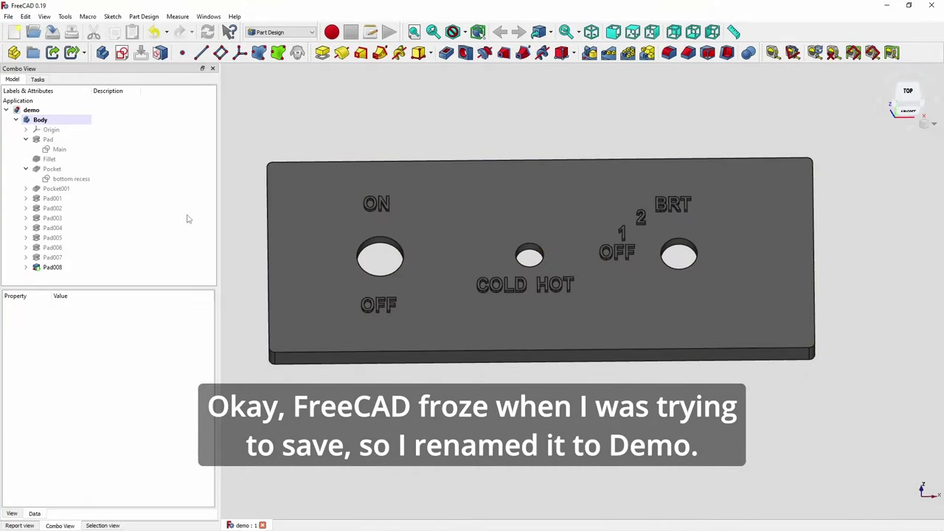
# Export the Body as the STL mesh demo-Body.stl into Downloads
pyautogui.click(40, 120)
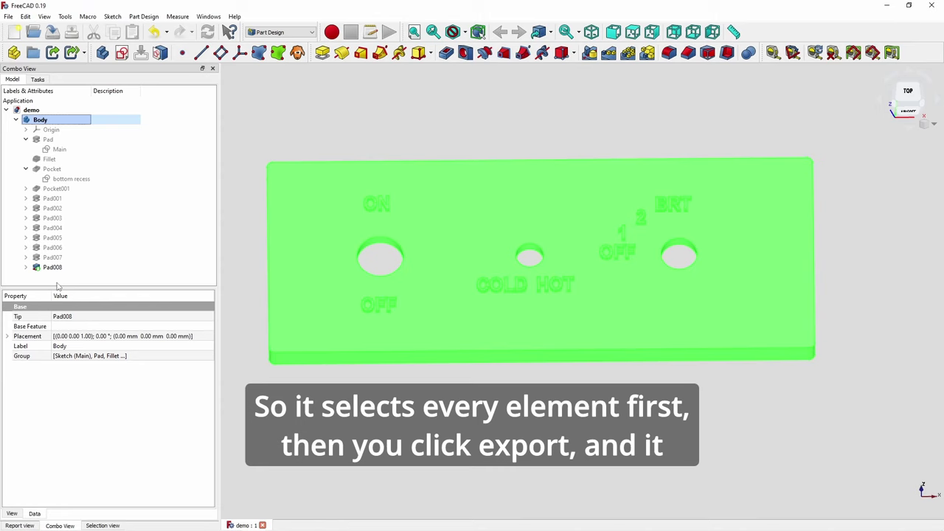
pyautogui.click(8, 17)
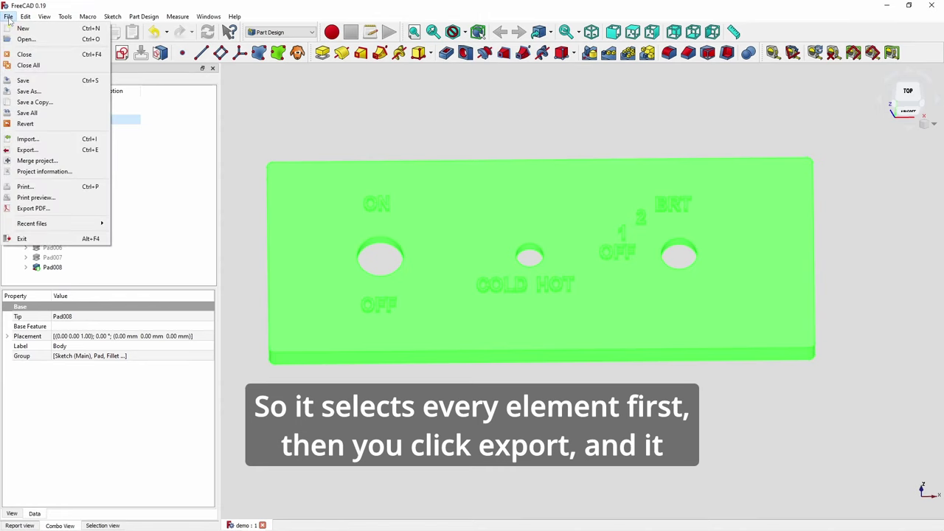
pyautogui.click(28, 150)
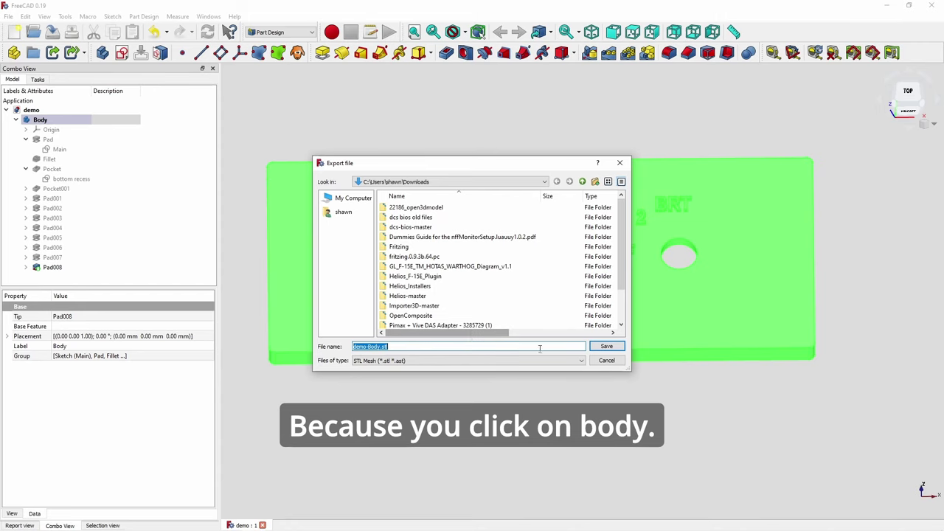
pyautogui.click(606, 345)
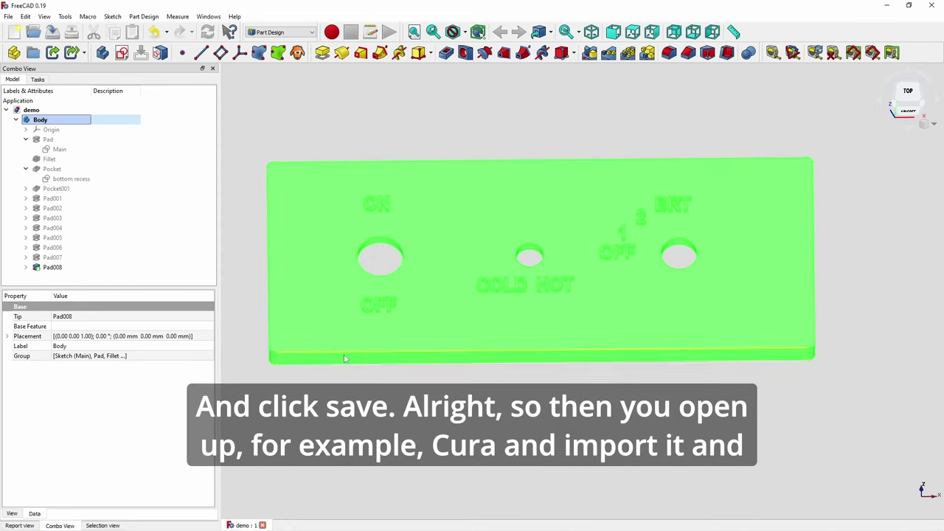
pyautogui.click(356, 422)
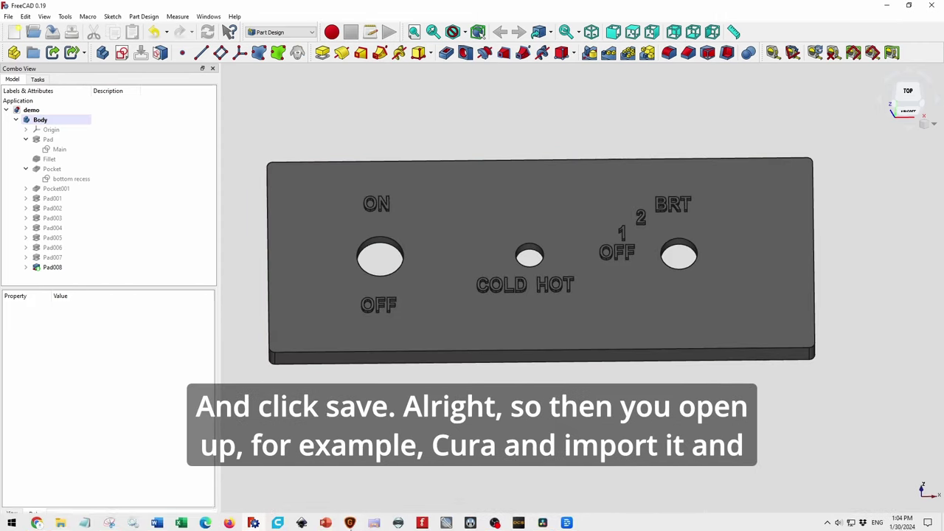
# Load demo-Body.stl onto the Ultimaker Cura build plate
pyautogui.moveTo(277, 522)
pyautogui.click(280, 486)
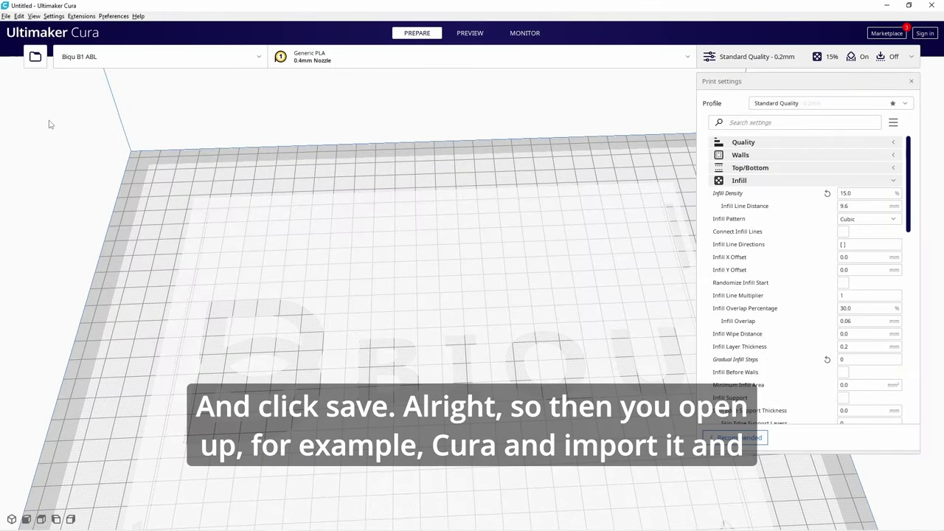
pyautogui.click(34, 56)
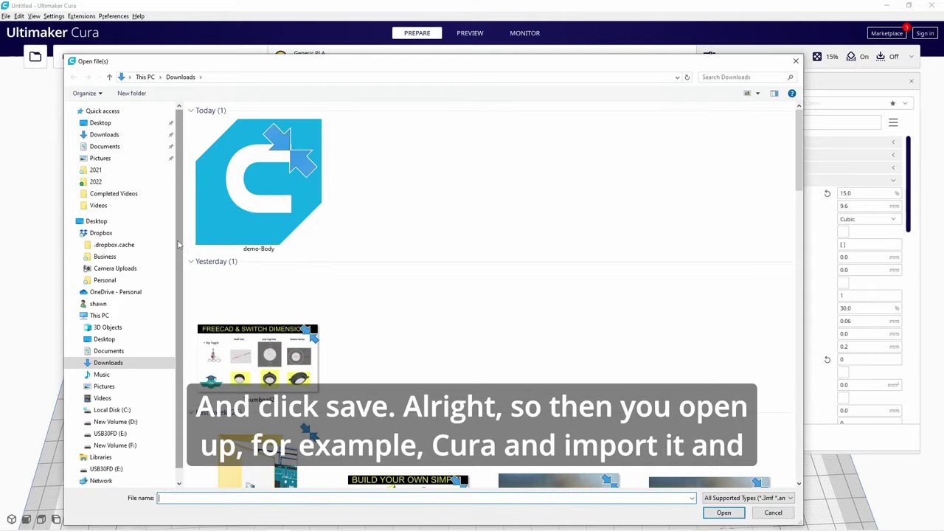
pyautogui.doubleClick(288, 230)
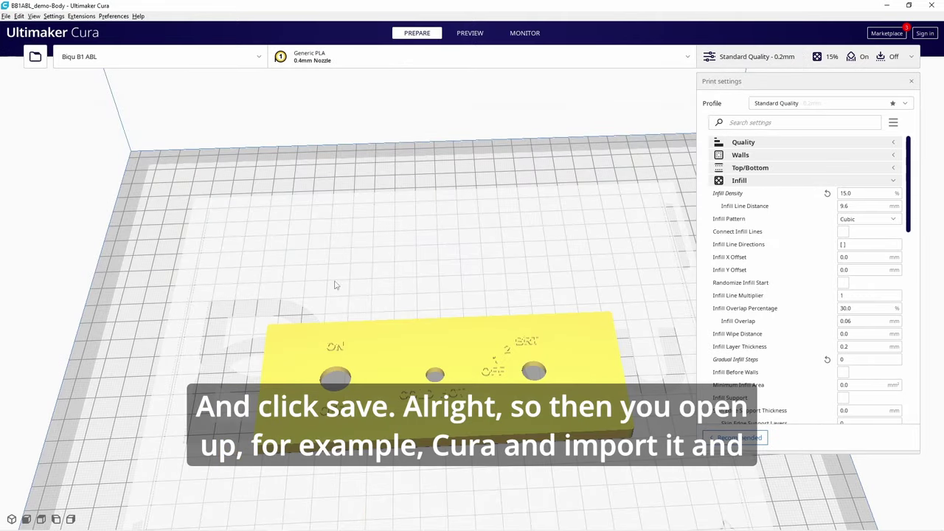
# Orbit to view the panel from the front and slice it at 15% infill
pyautogui.click(449, 244)
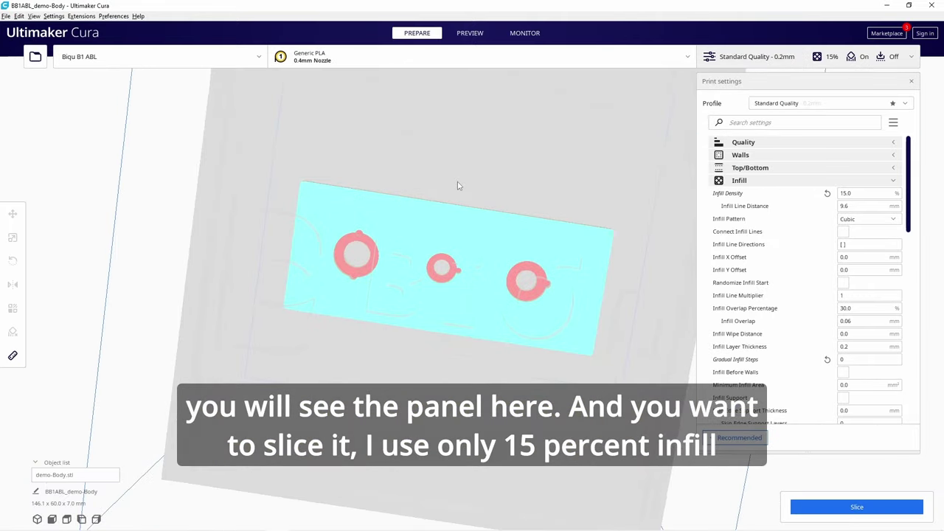
pyautogui.moveTo(458, 185); pyautogui.dragTo(451, 360, button='right')
pyautogui.scroll(5, 432, 352)
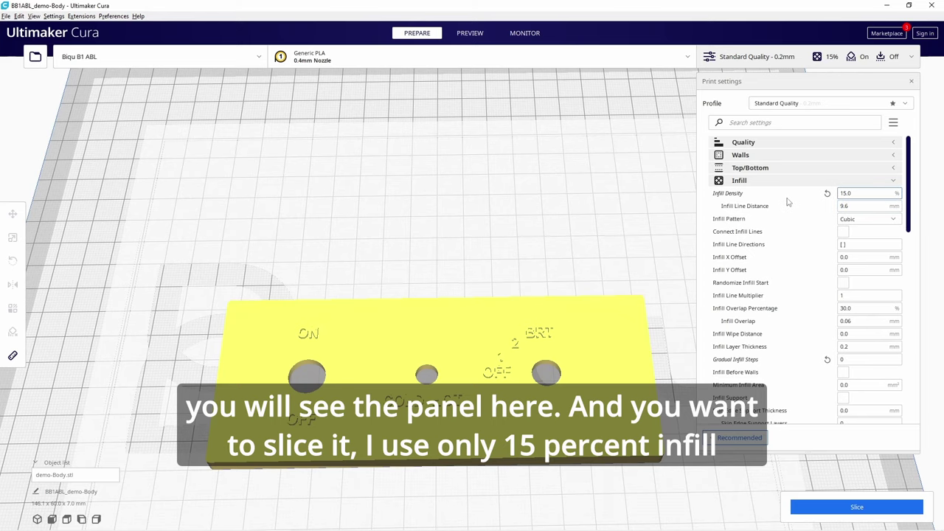
pyautogui.moveTo(787, 201)
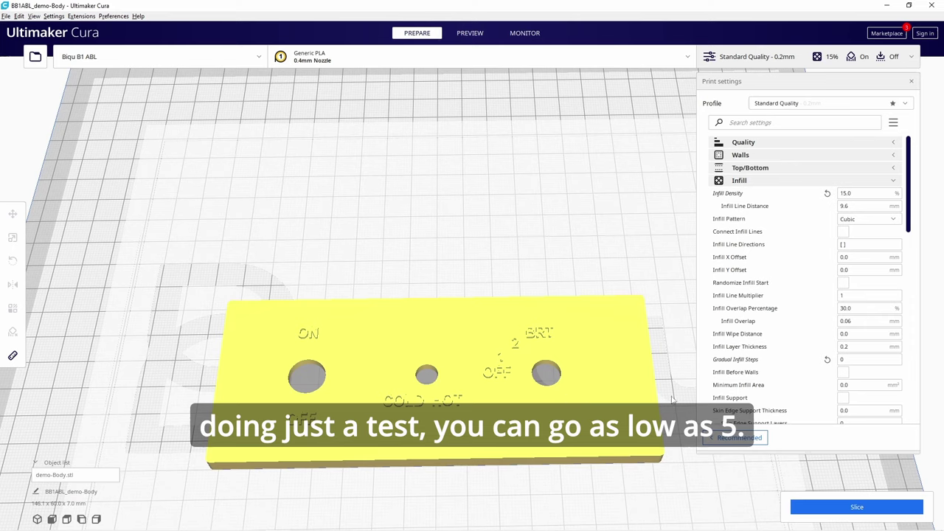
pyautogui.click(857, 507)
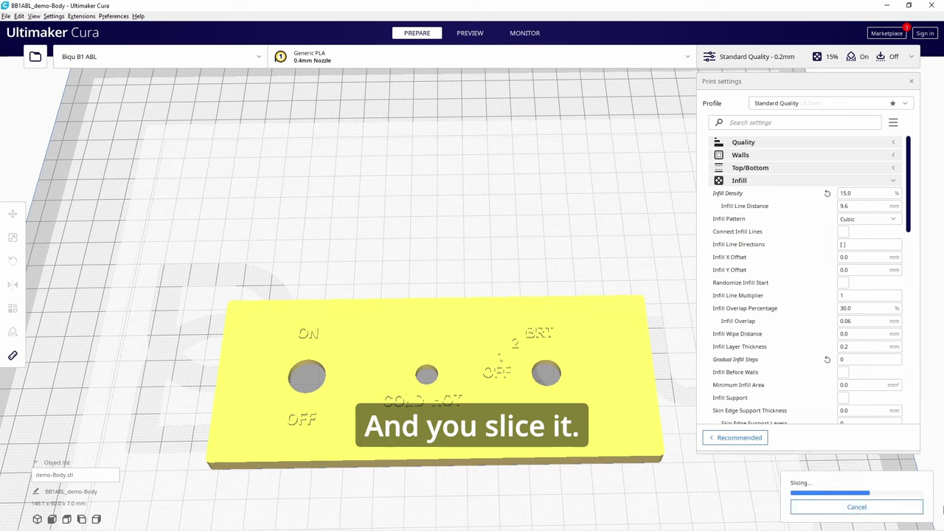